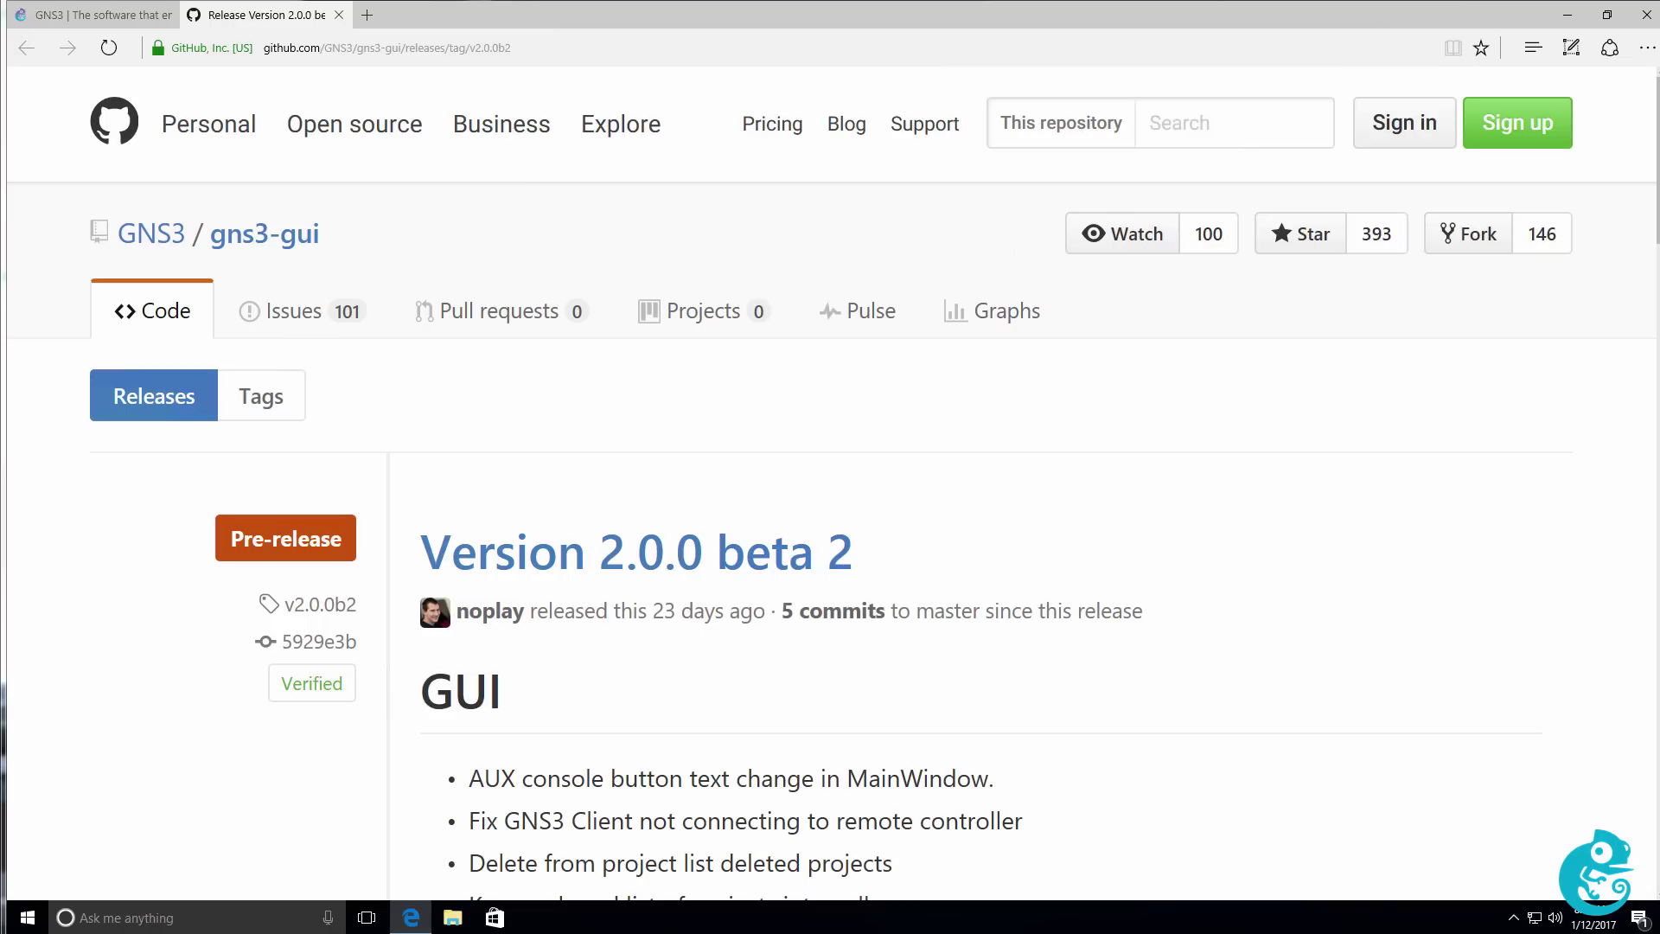
Go from the gns3.com homepage to the documentation Release Notes listing Version 2.0 beta, 1.5 and 1.4.
click(127, 19)
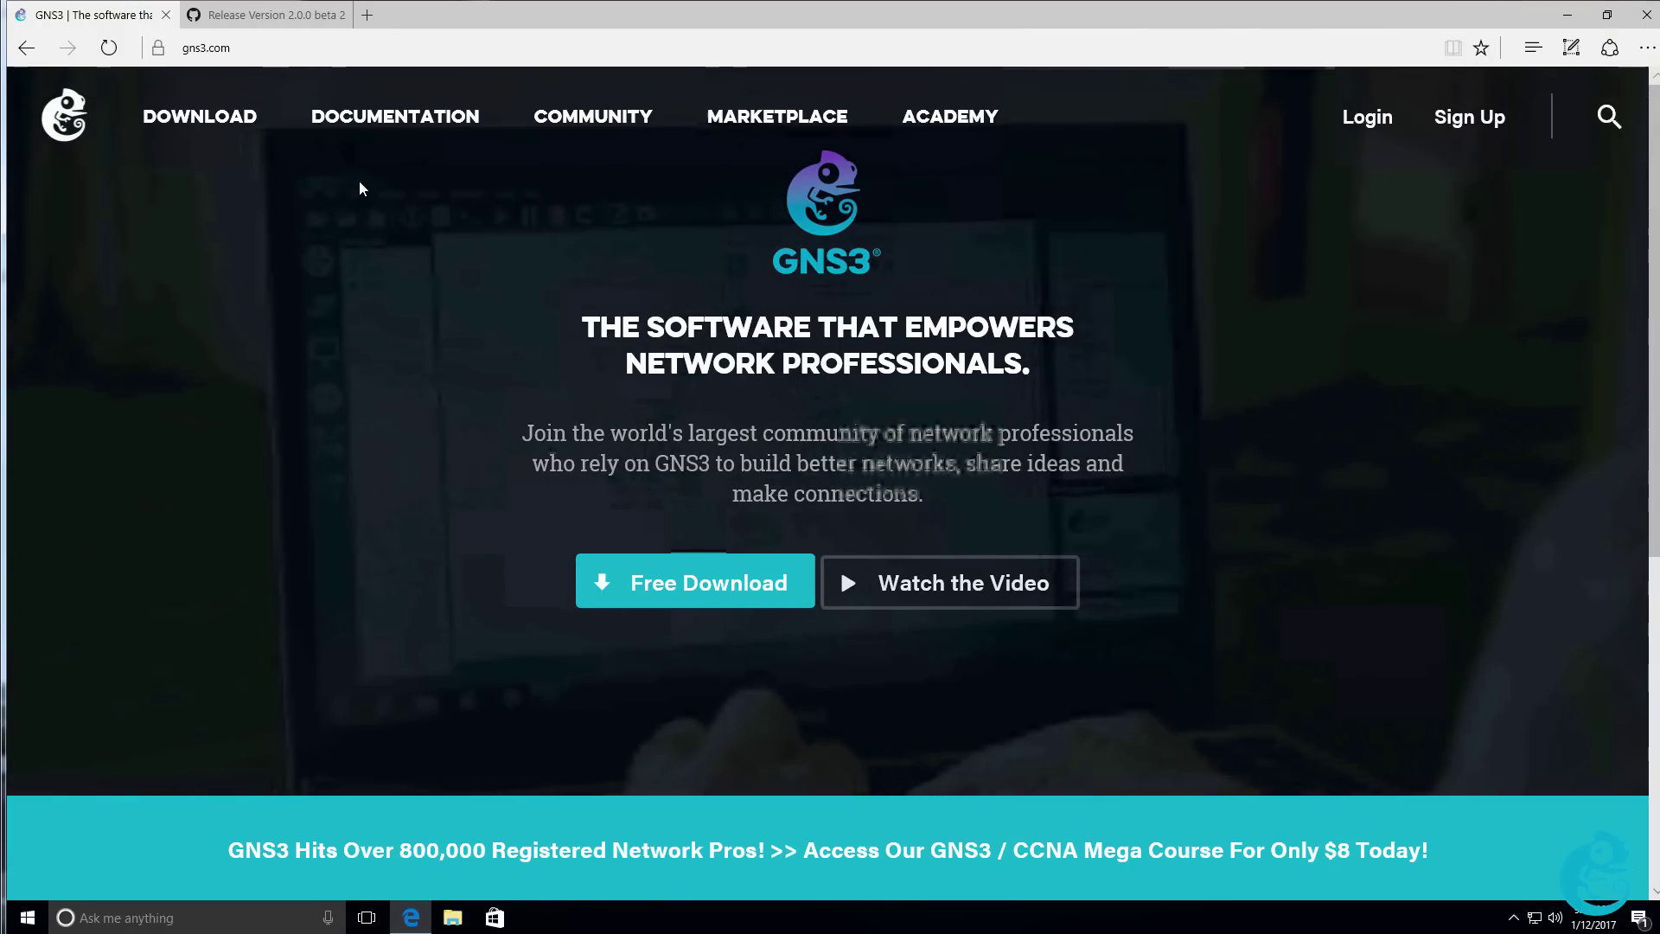
click(373, 127)
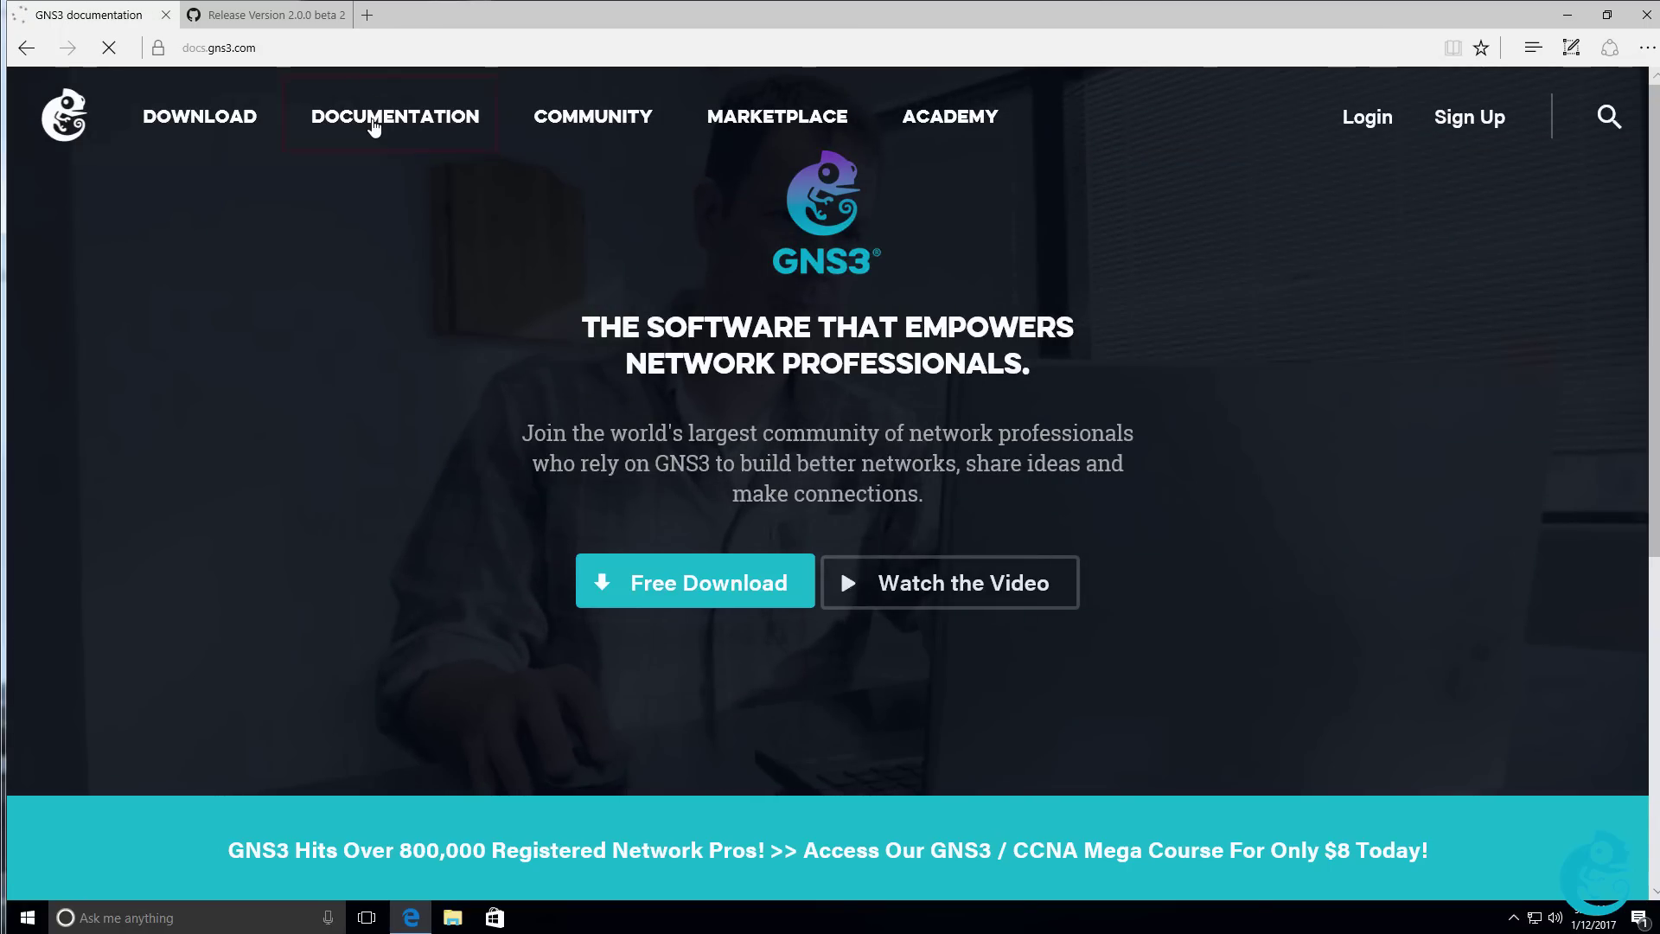
scroll(704, 623, down, 3)
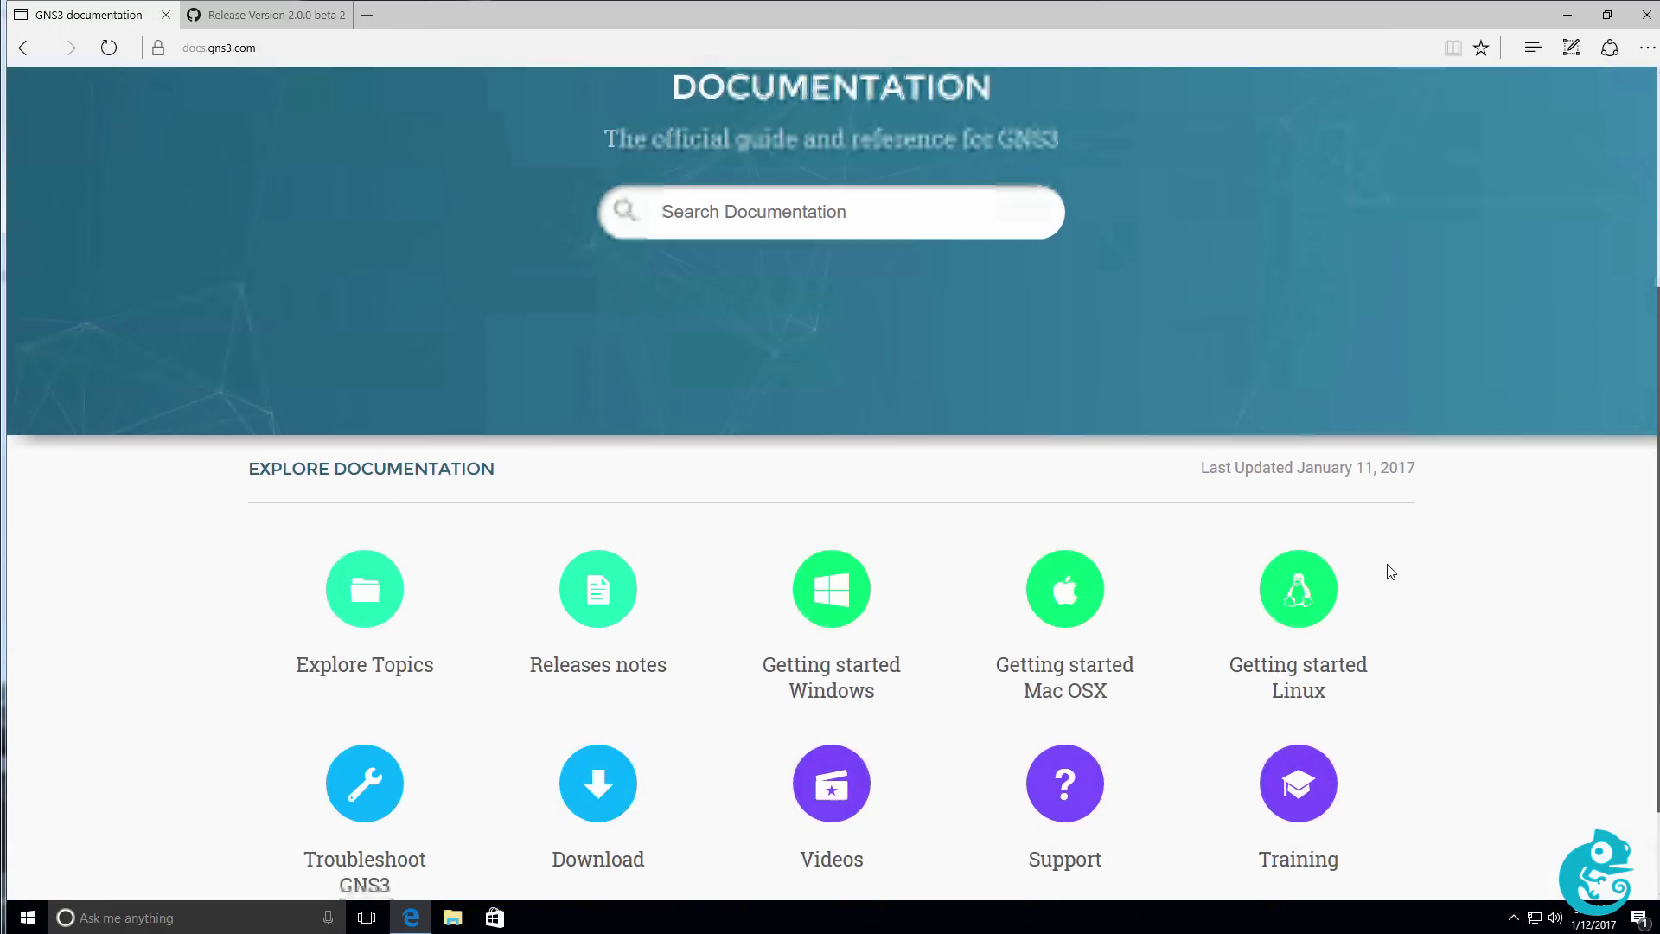
click(613, 595)
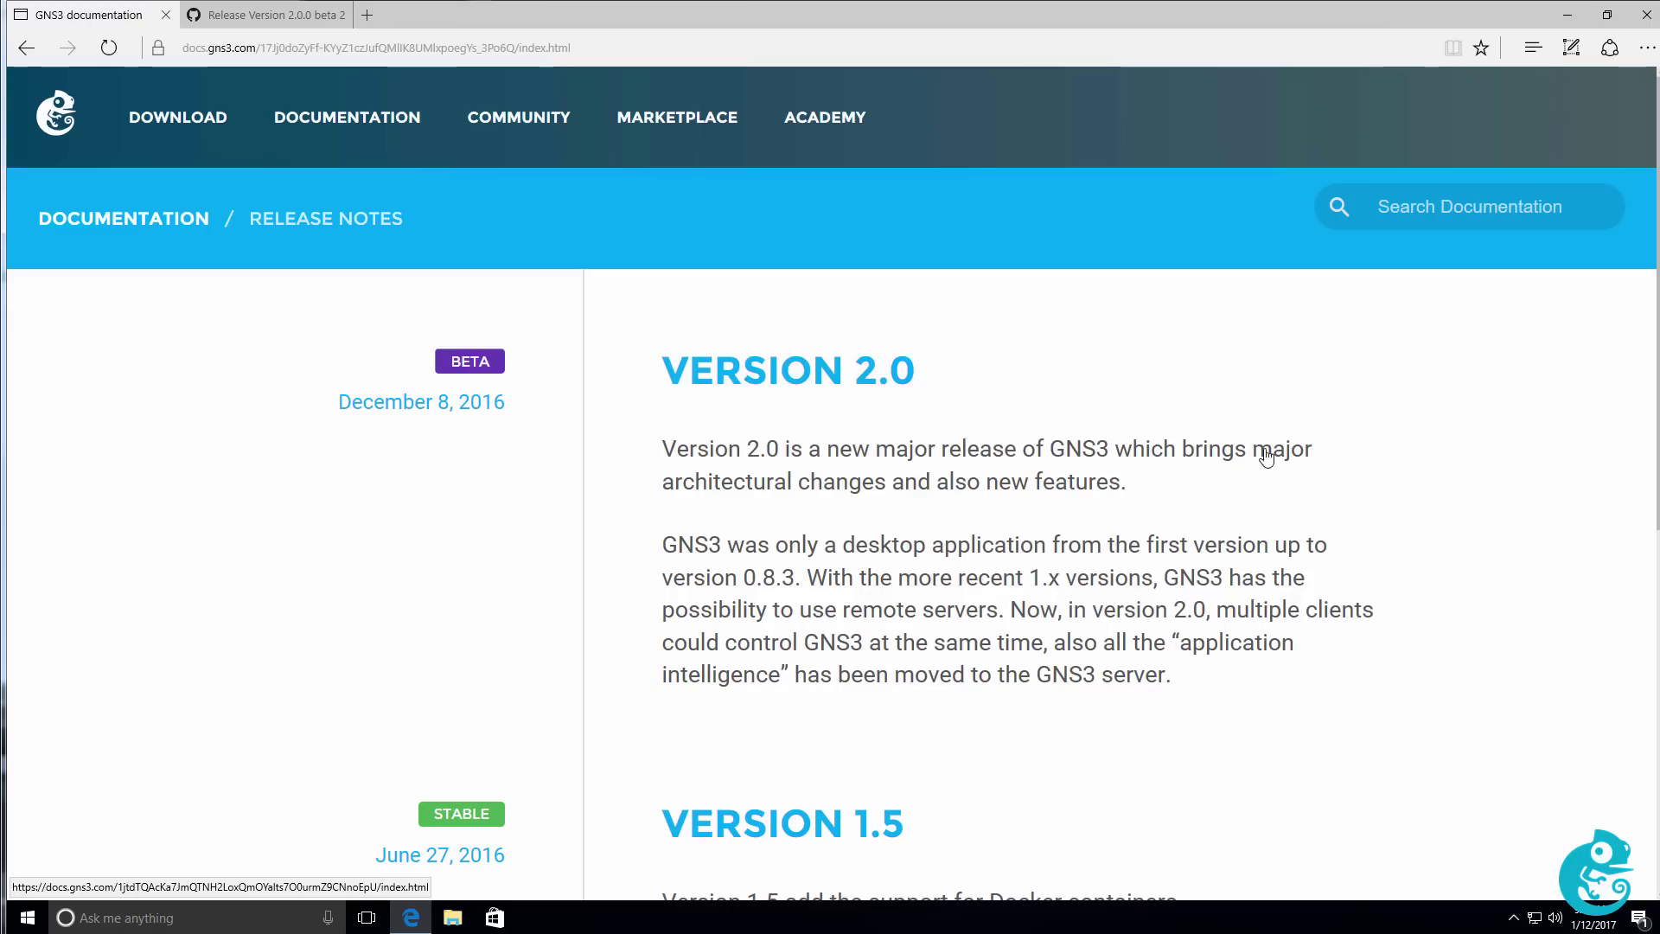
scroll(1124, 607, down, 3)
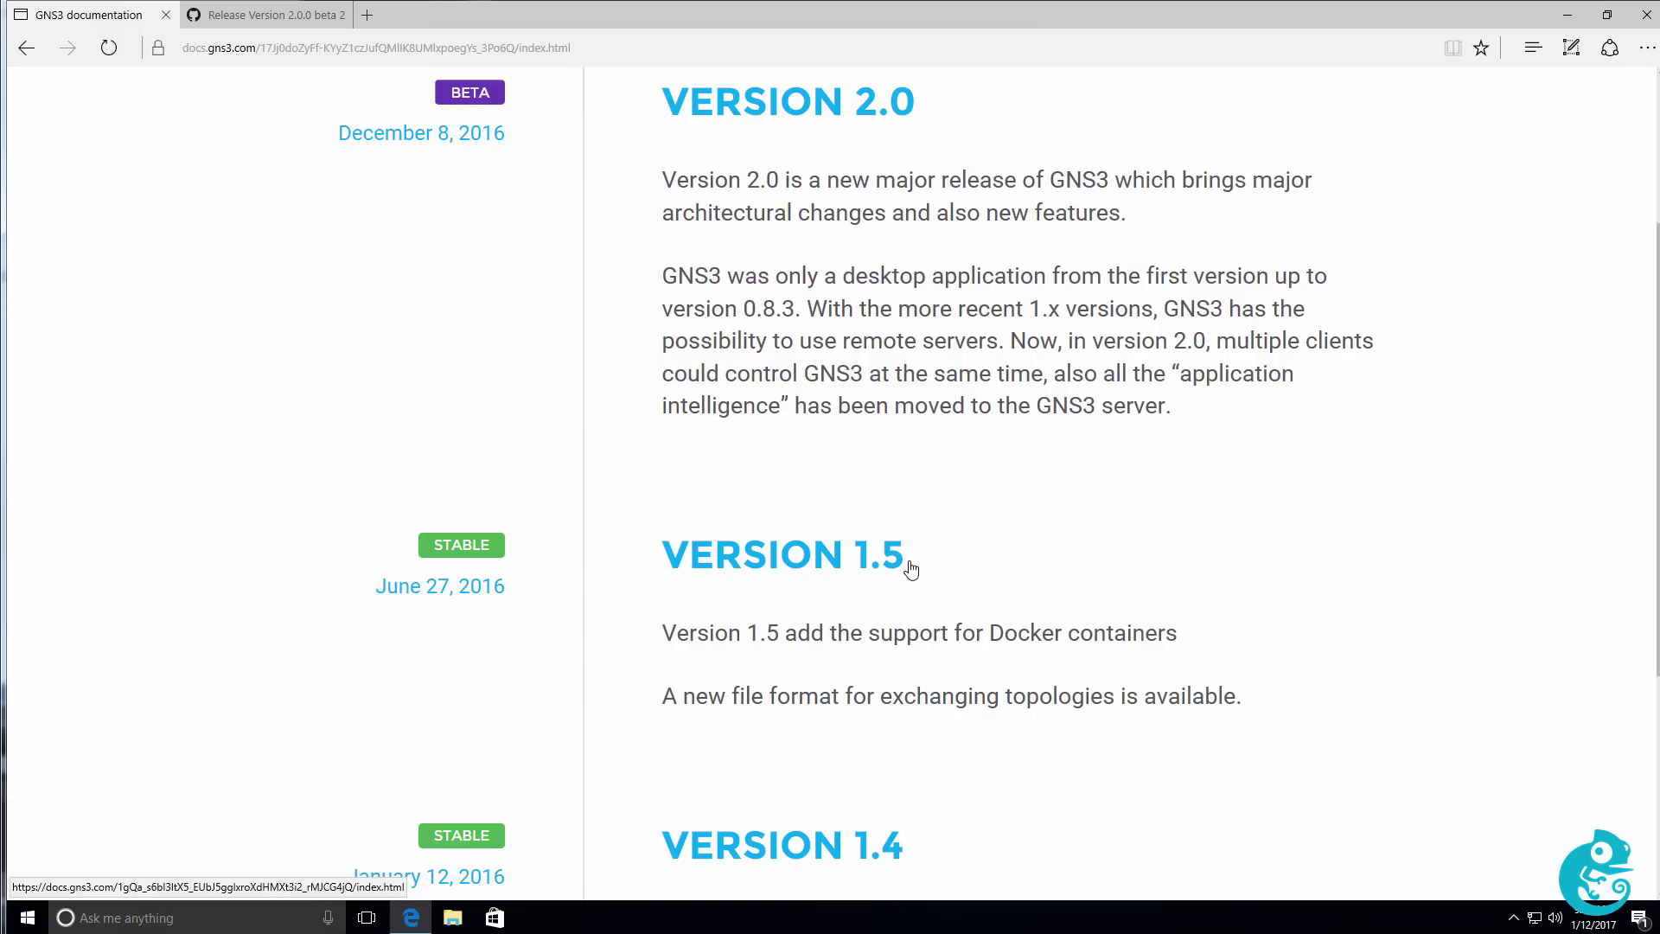
Open the Version 2.0 article and highlight its BEFORE UPGRADING and F.A.Q headings.
click(794, 106)
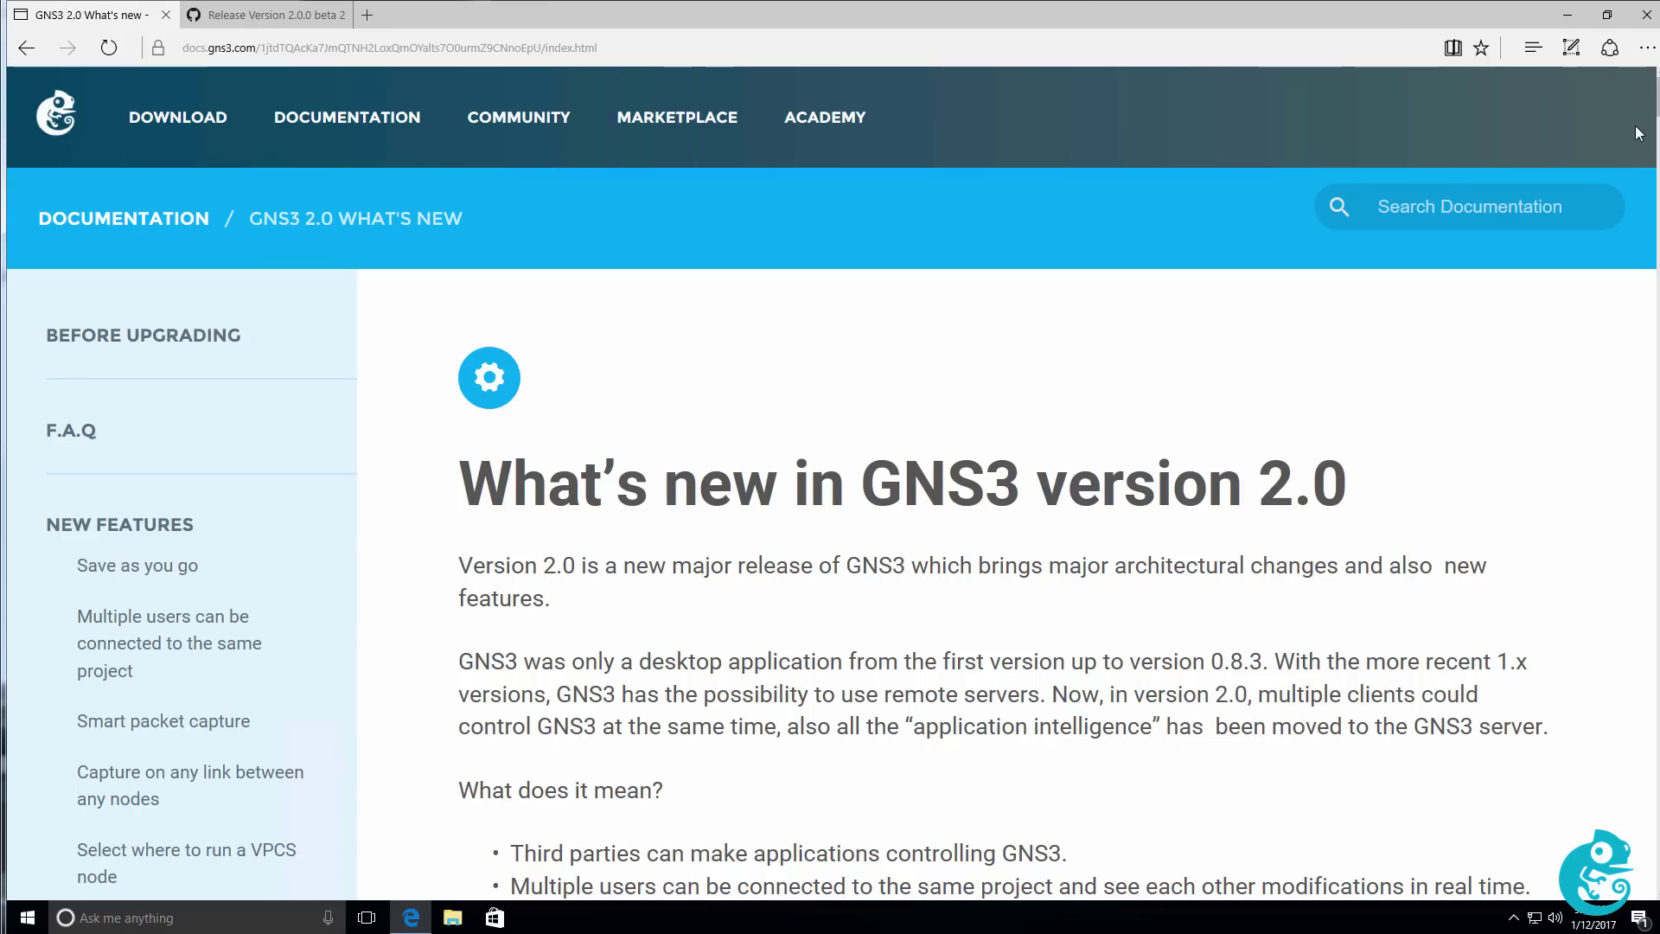
scroll(1636, 133, down, 10)
scroll(949, 484, down, 1)
scroll(1367, 174, up, 1)
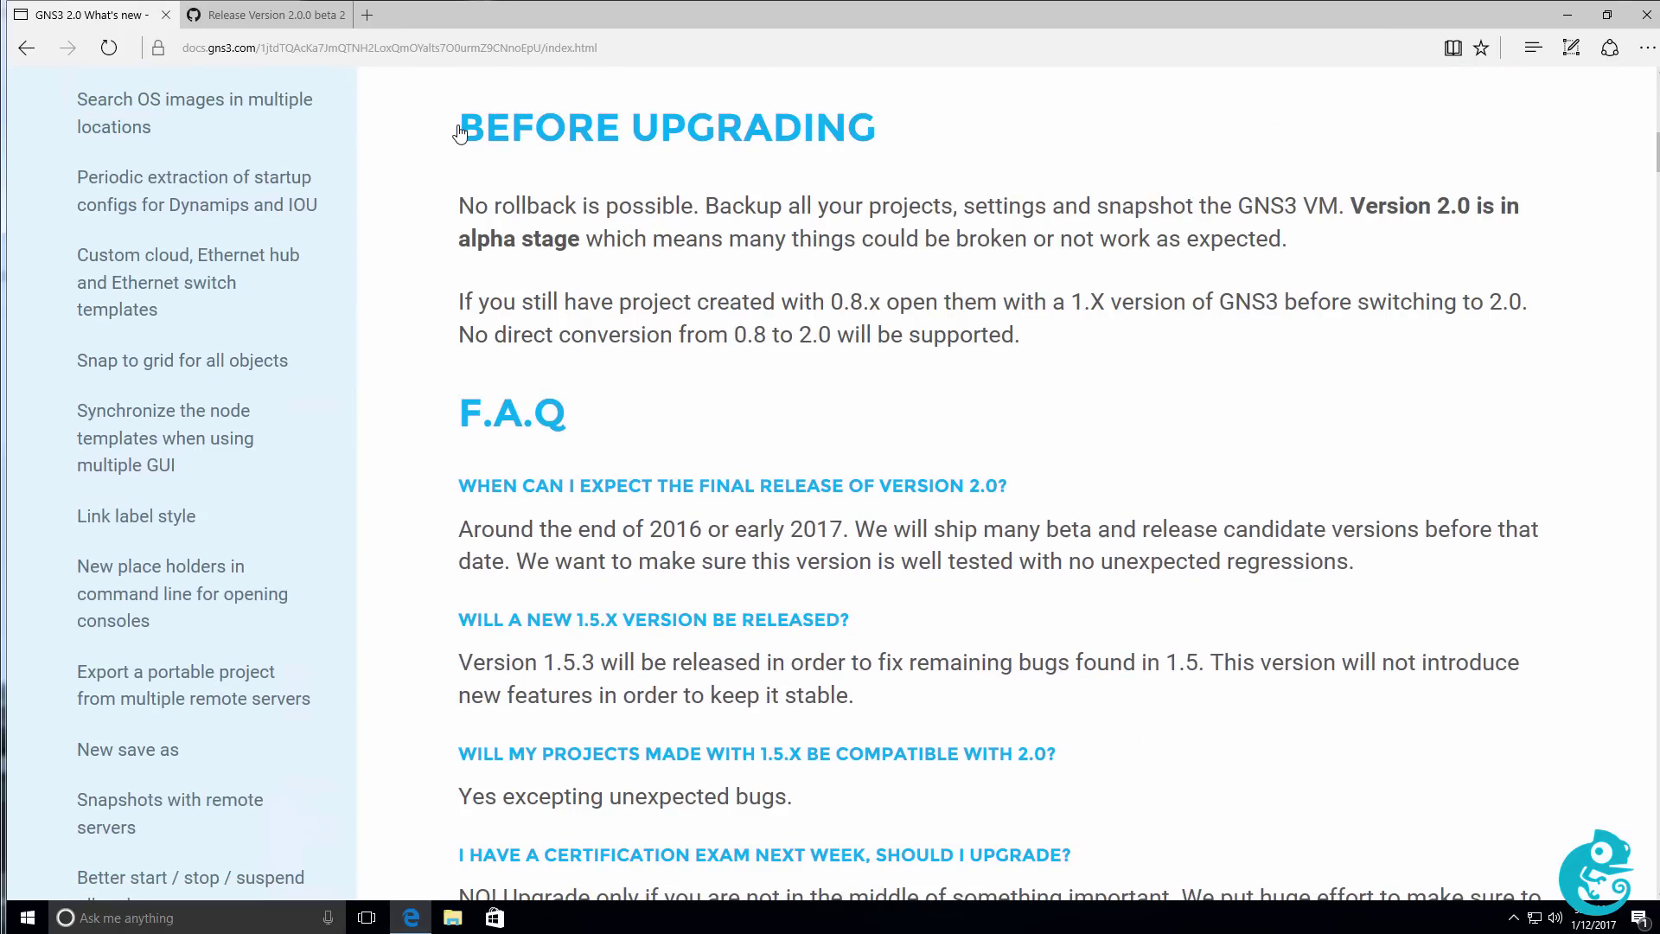
drag(462, 131, 860, 143)
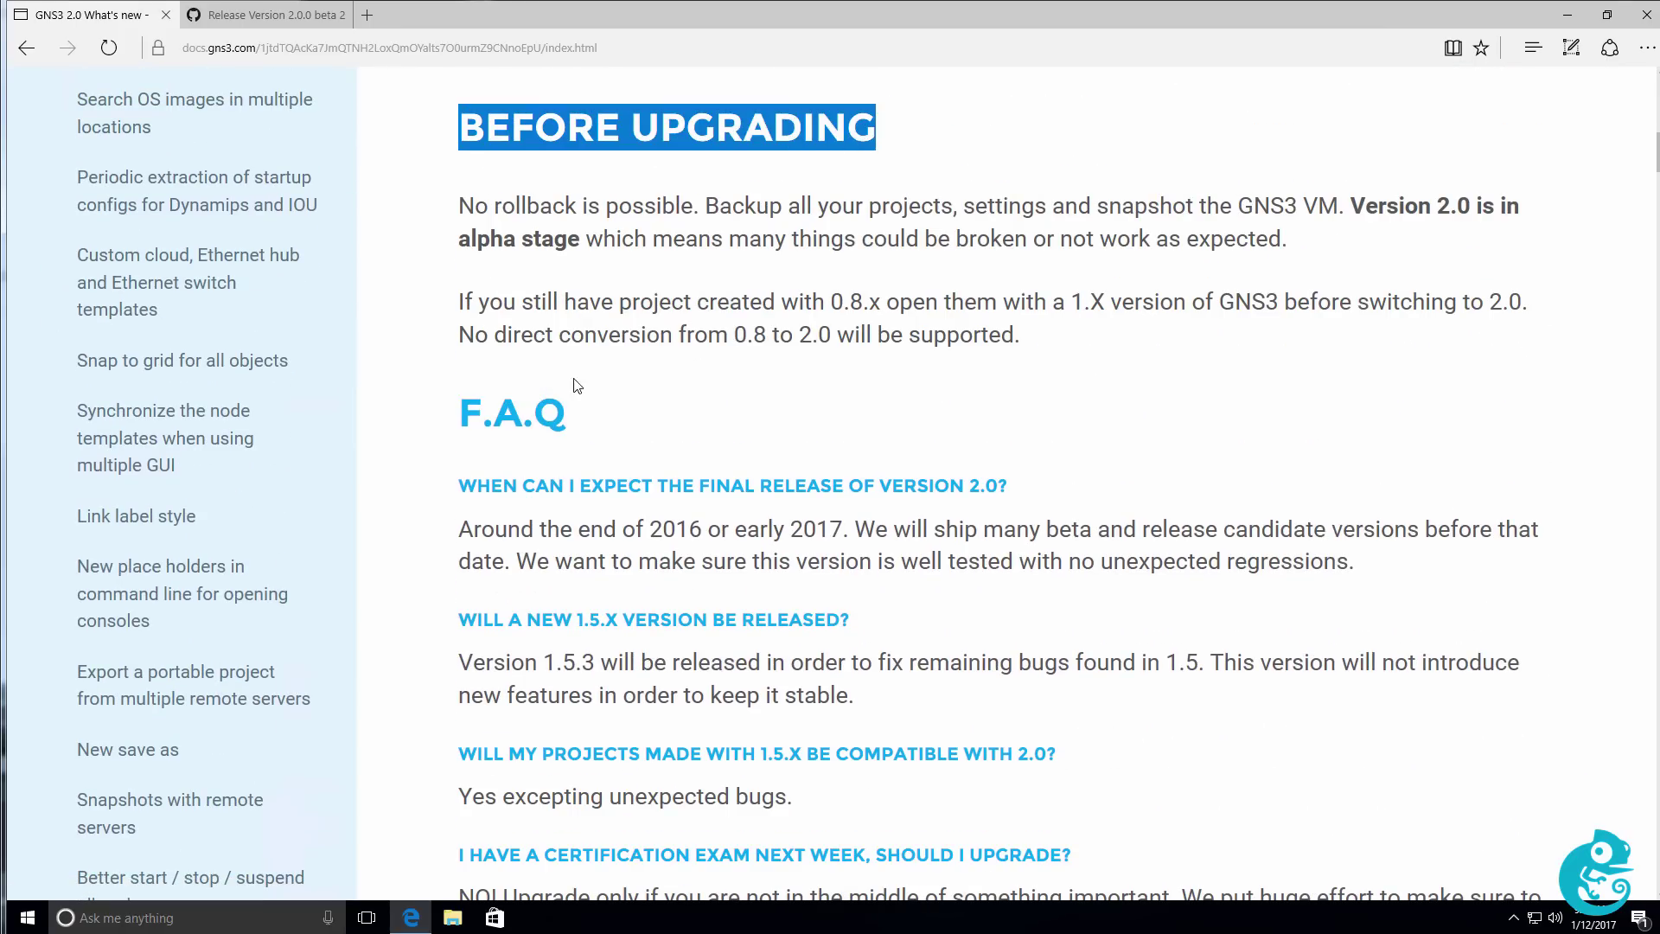
drag(451, 419, 575, 422)
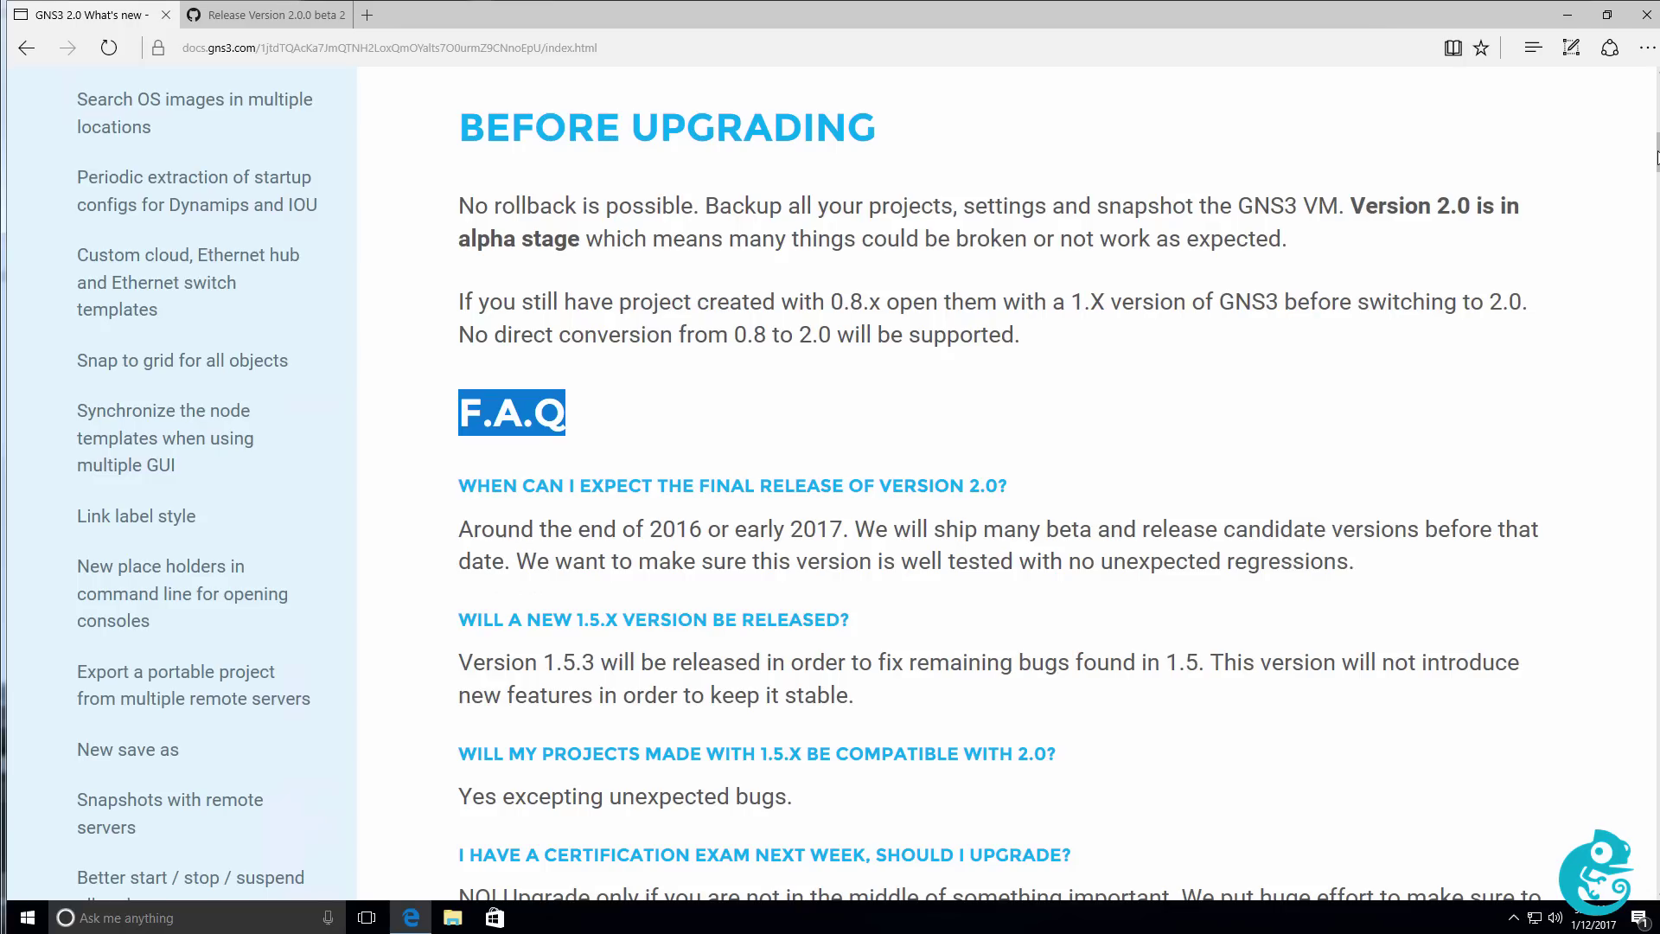
Scroll to and highlight the Smart packet capture heading, then return to the article's top.
scroll(1657, 157, down, 8)
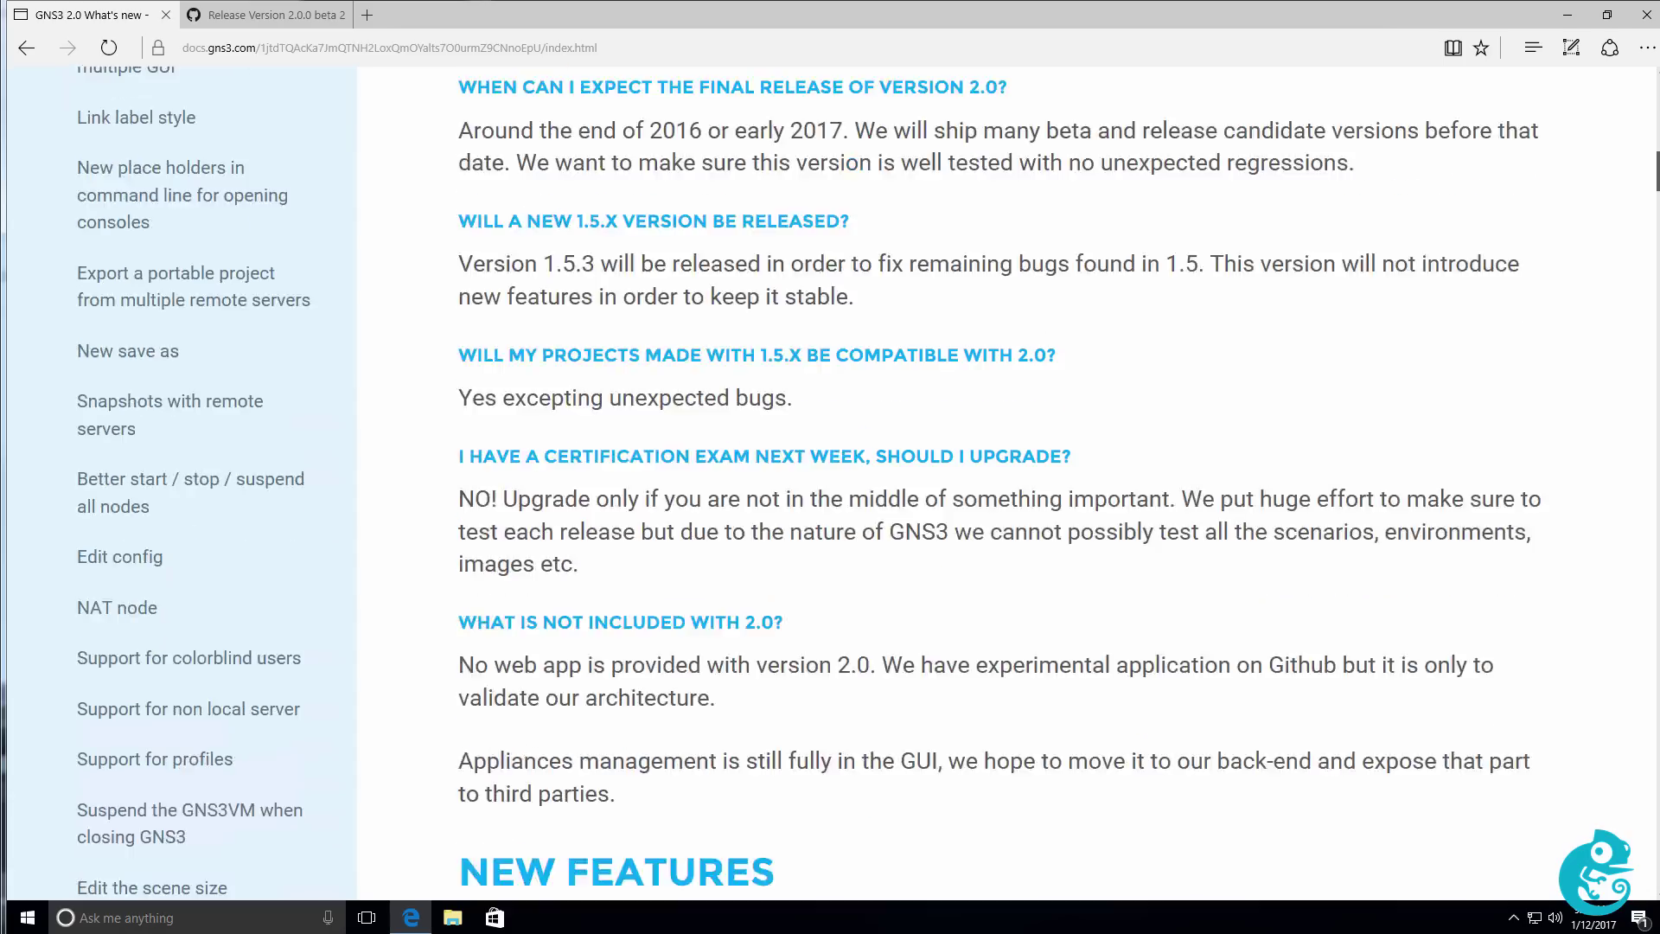
scroll(1003, 485, down, 6)
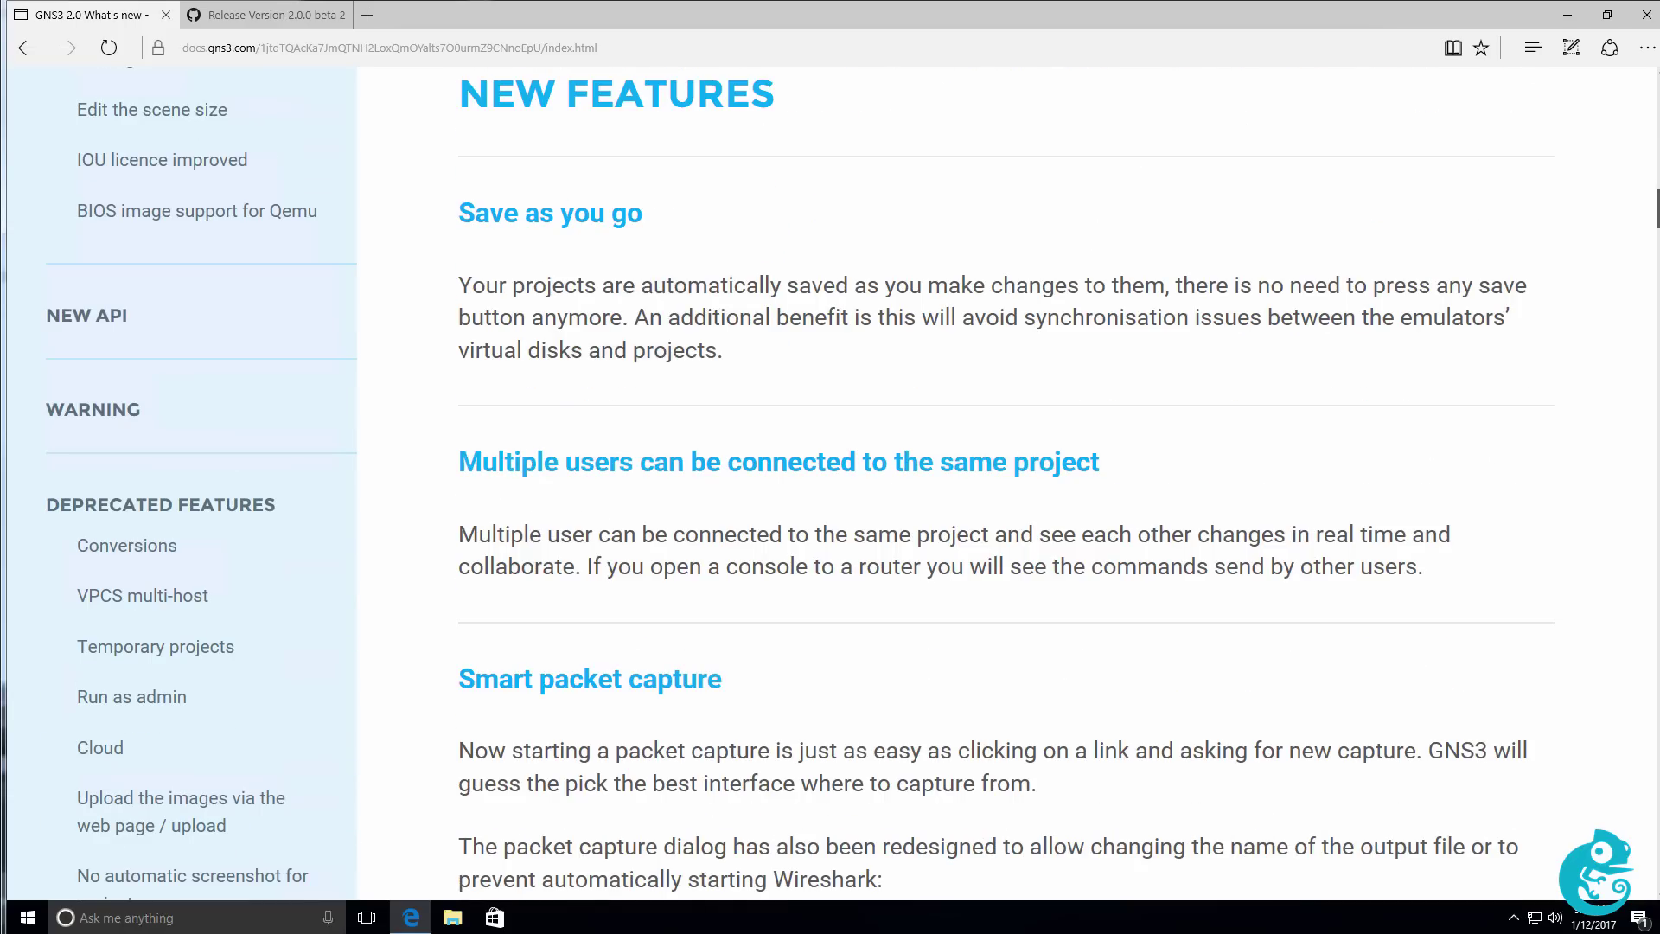
scroll(447, 251, down, 5)
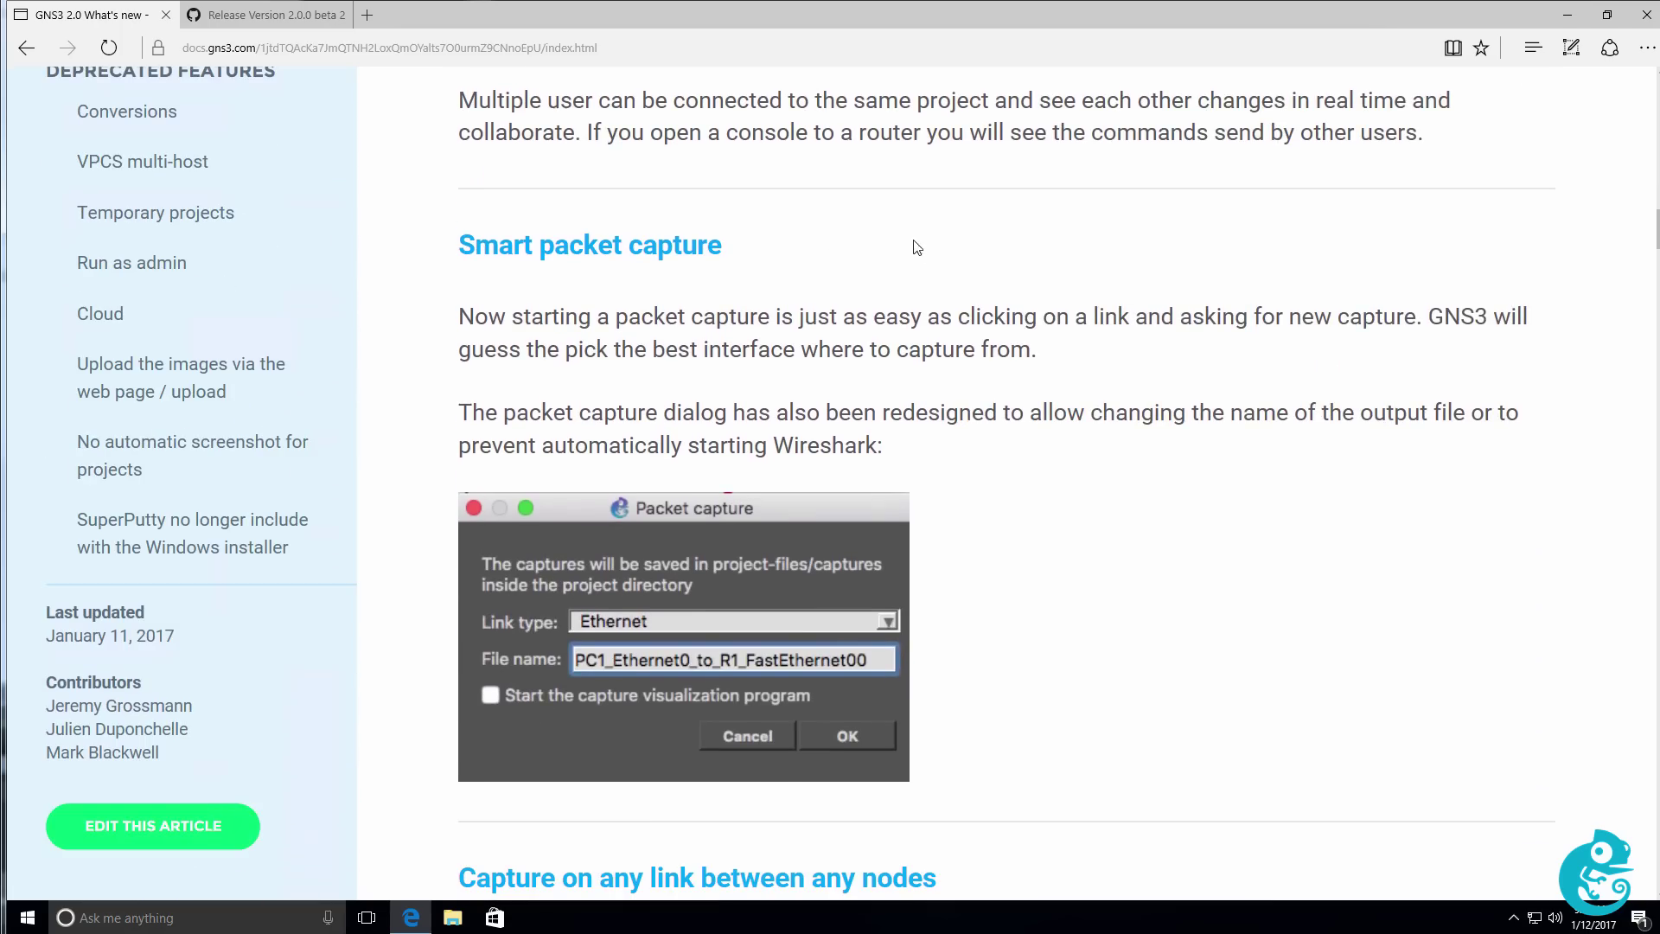
drag(448, 251, 691, 259)
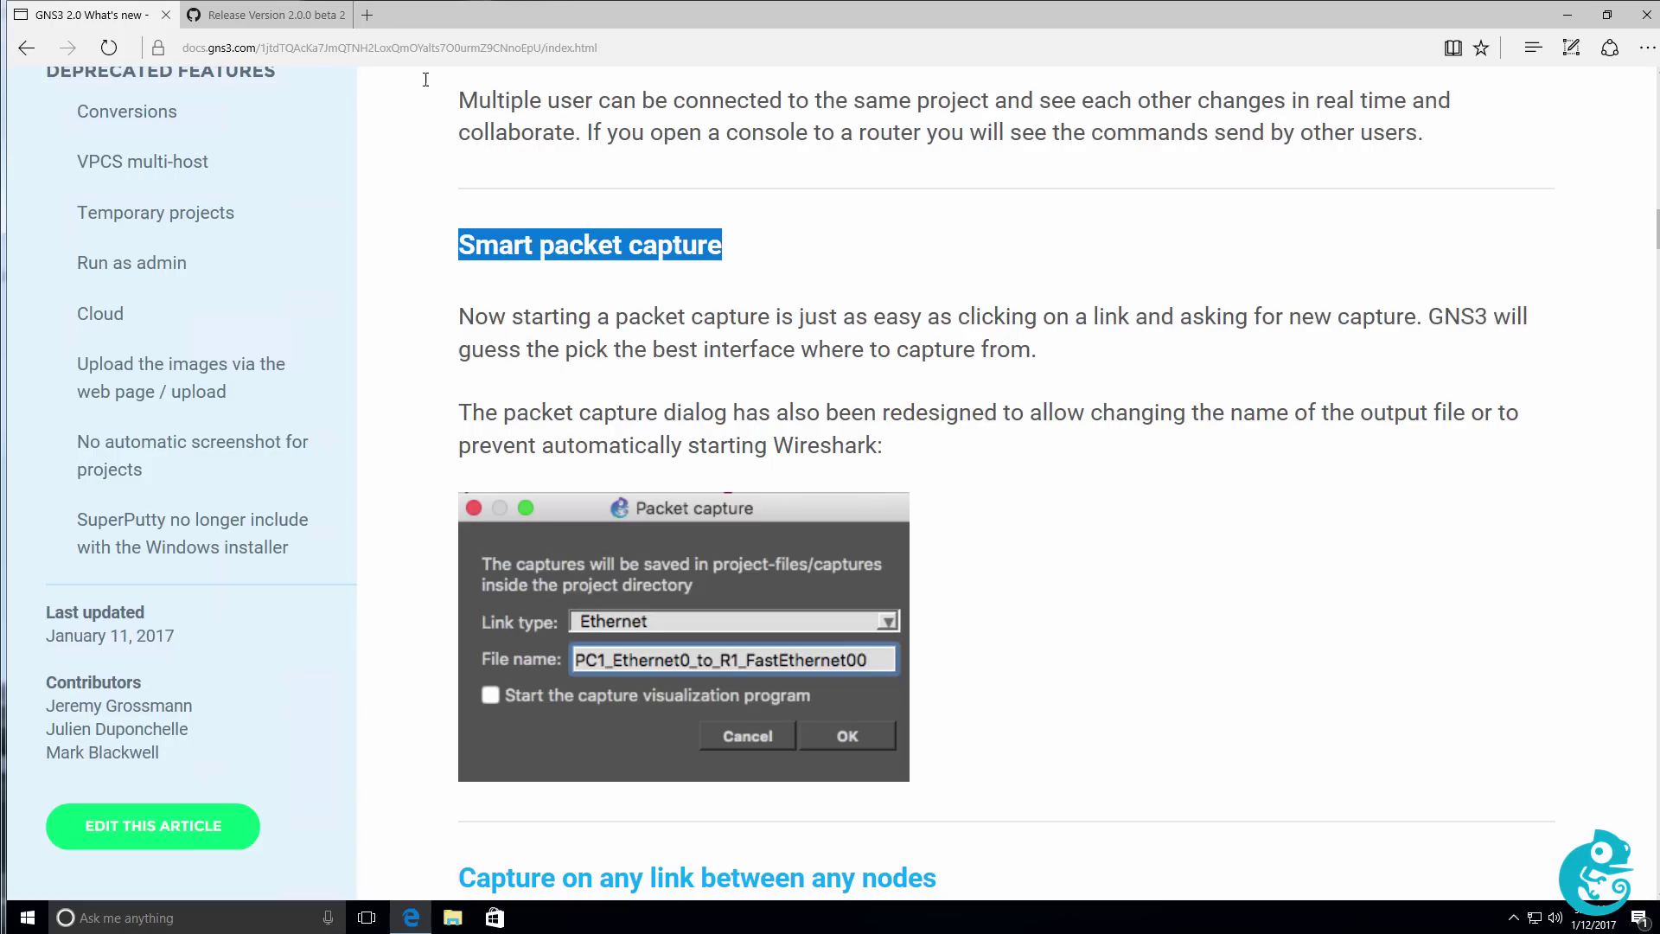
mouse_move(292, 22)
key(Home)
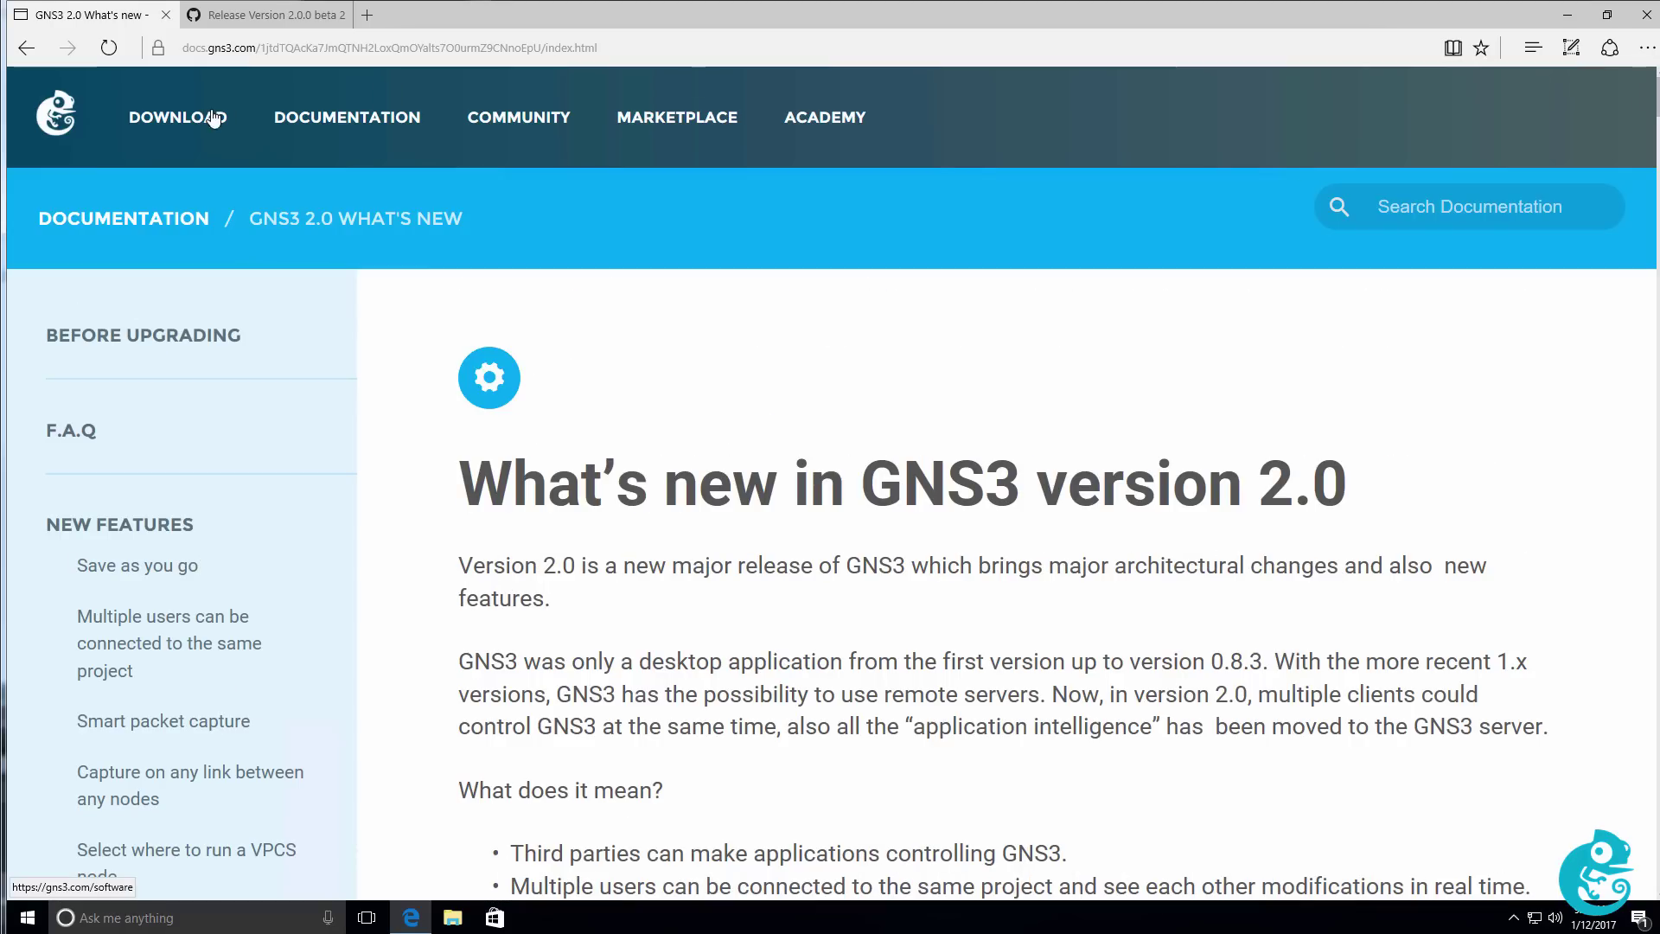
Check the software download page shows Version 1.5.2, then go back to the GitHub 2.0.0 beta 2 release.
click(182, 122)
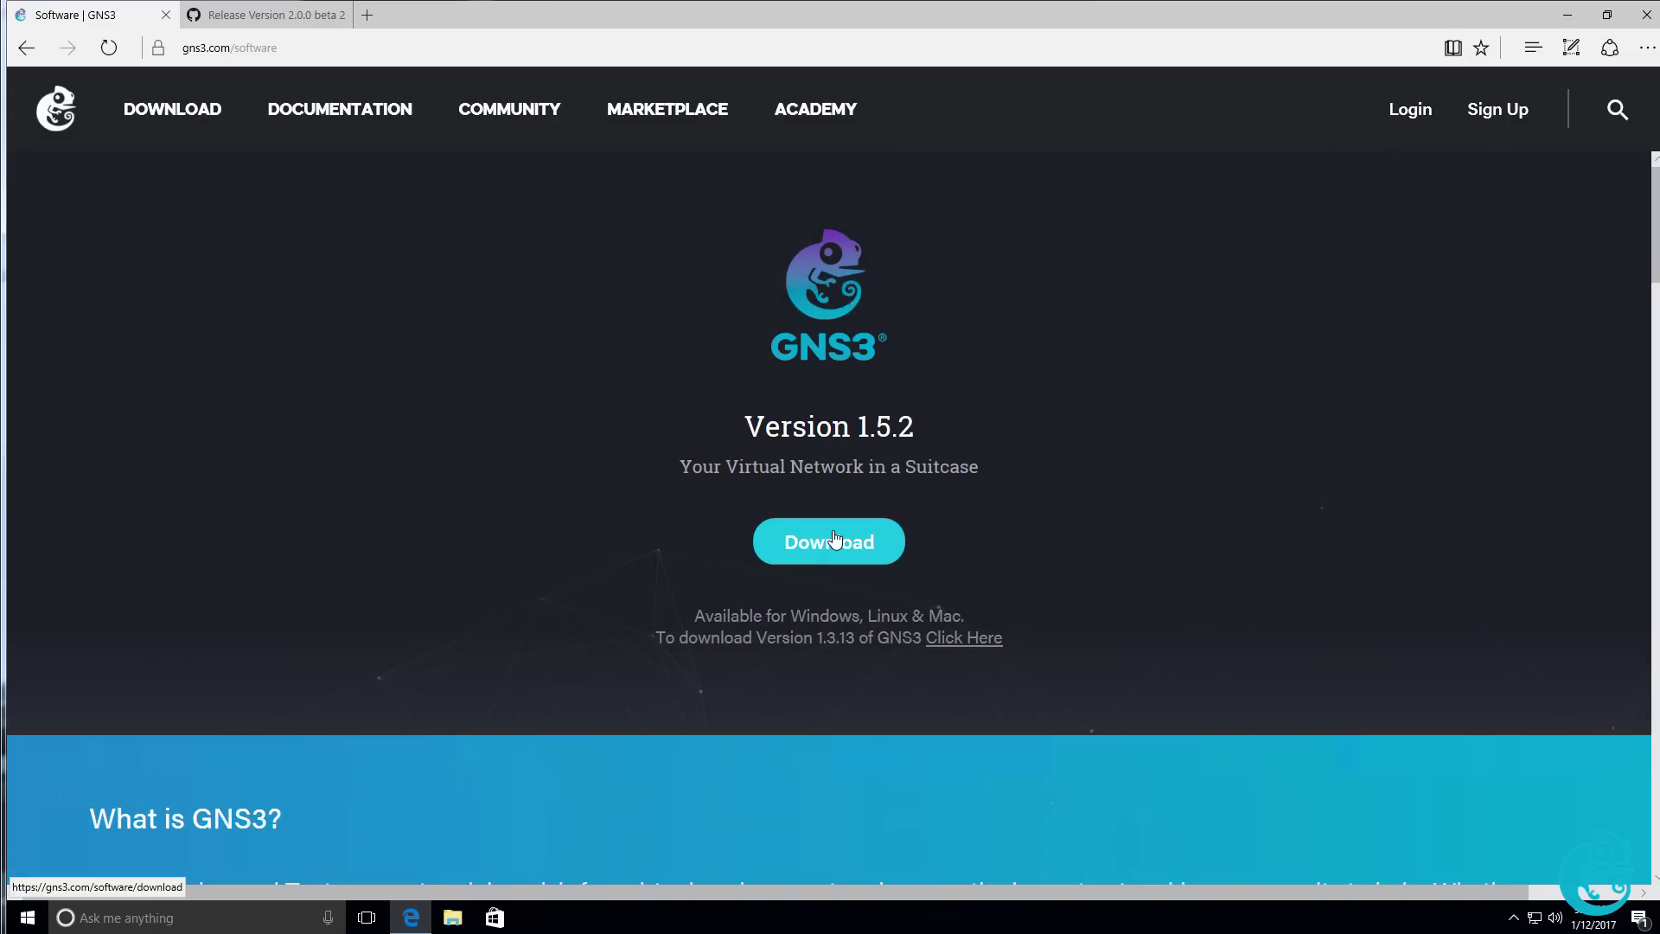
drag(740, 428, 937, 429)
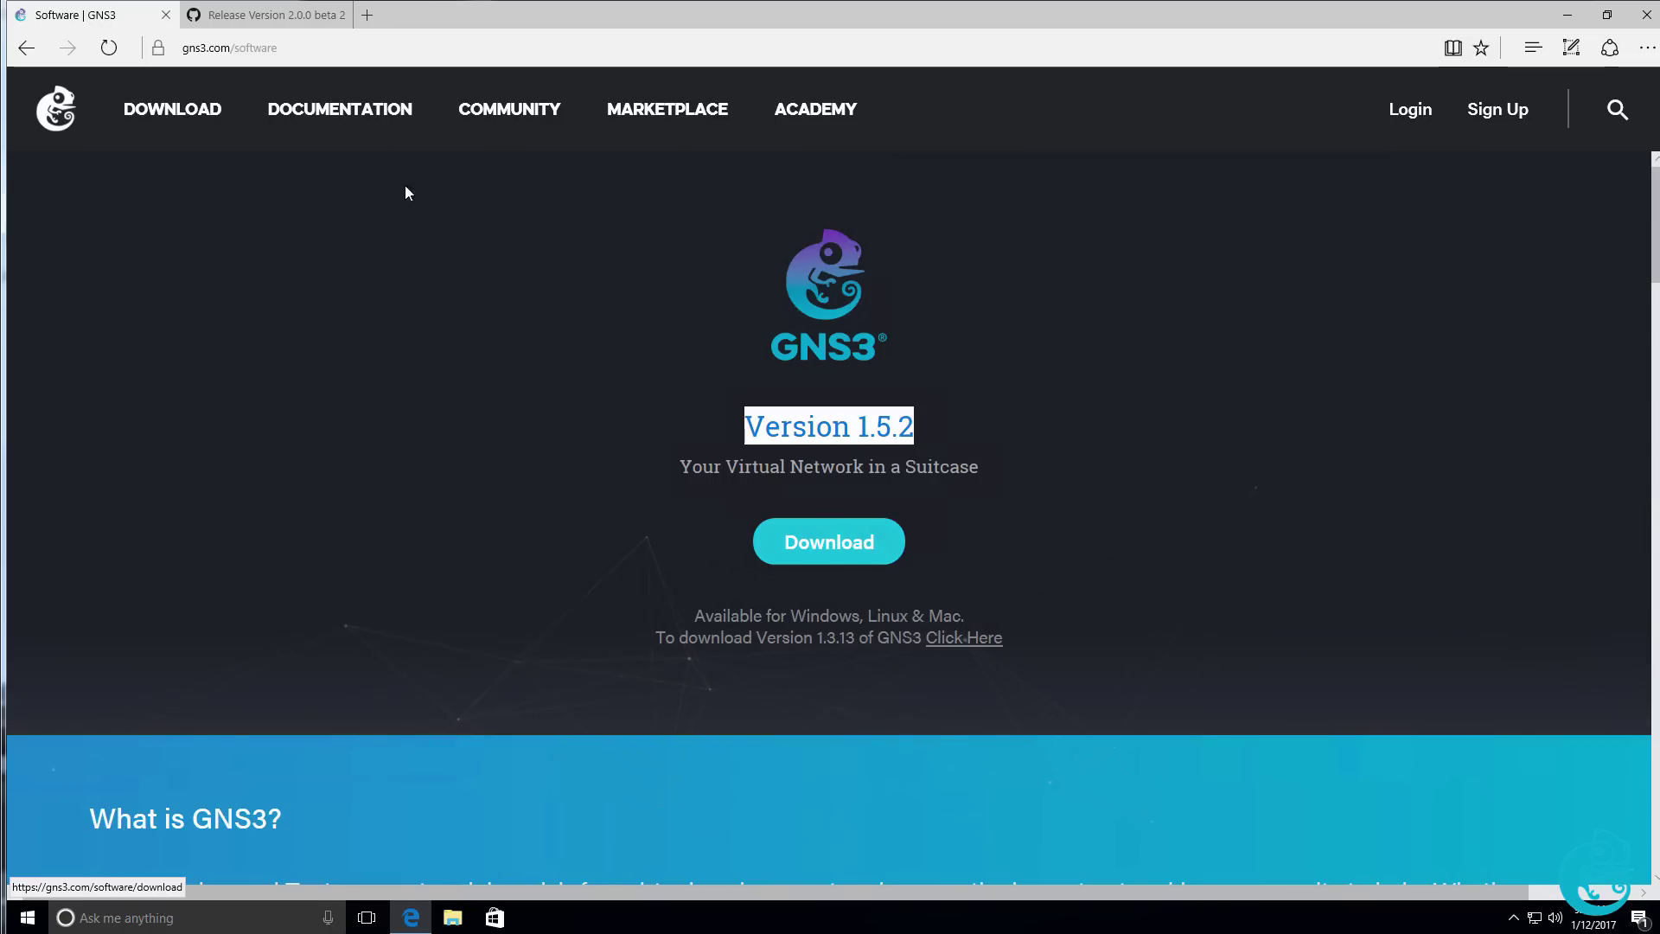
click(285, 17)
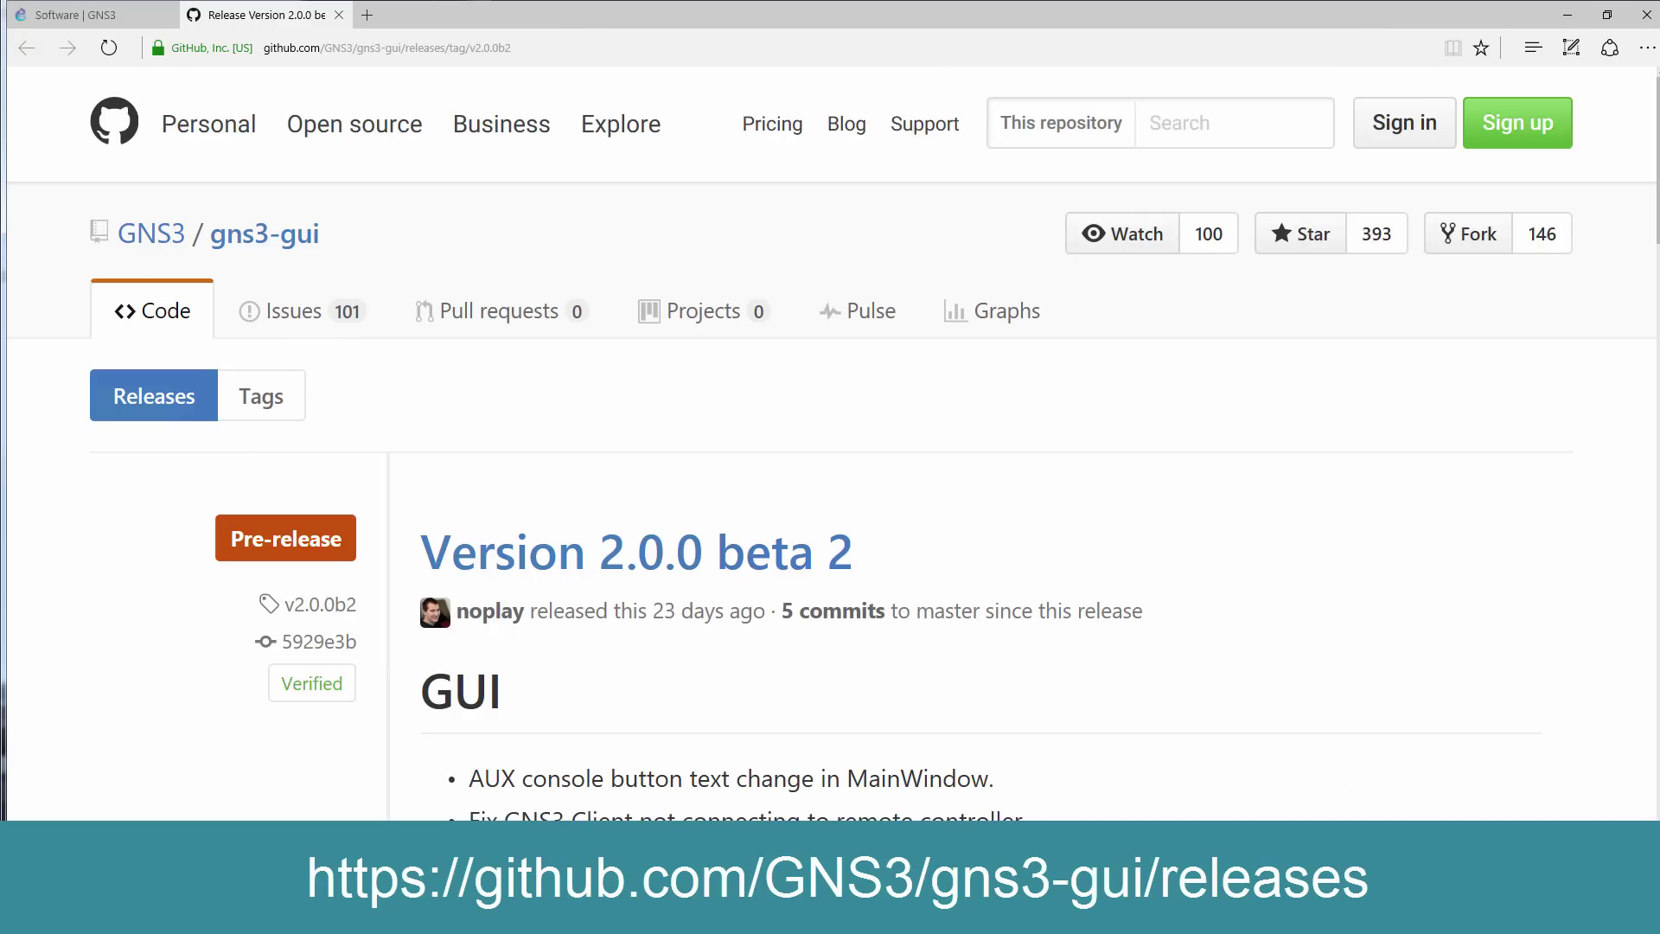
Save GNS3-2.0.0b2-all-in-one.exe and GNS3.VM.VMware.Workstation.2.0.0b2.zip, then view the downloads list.
scroll(830, 433, down, 10)
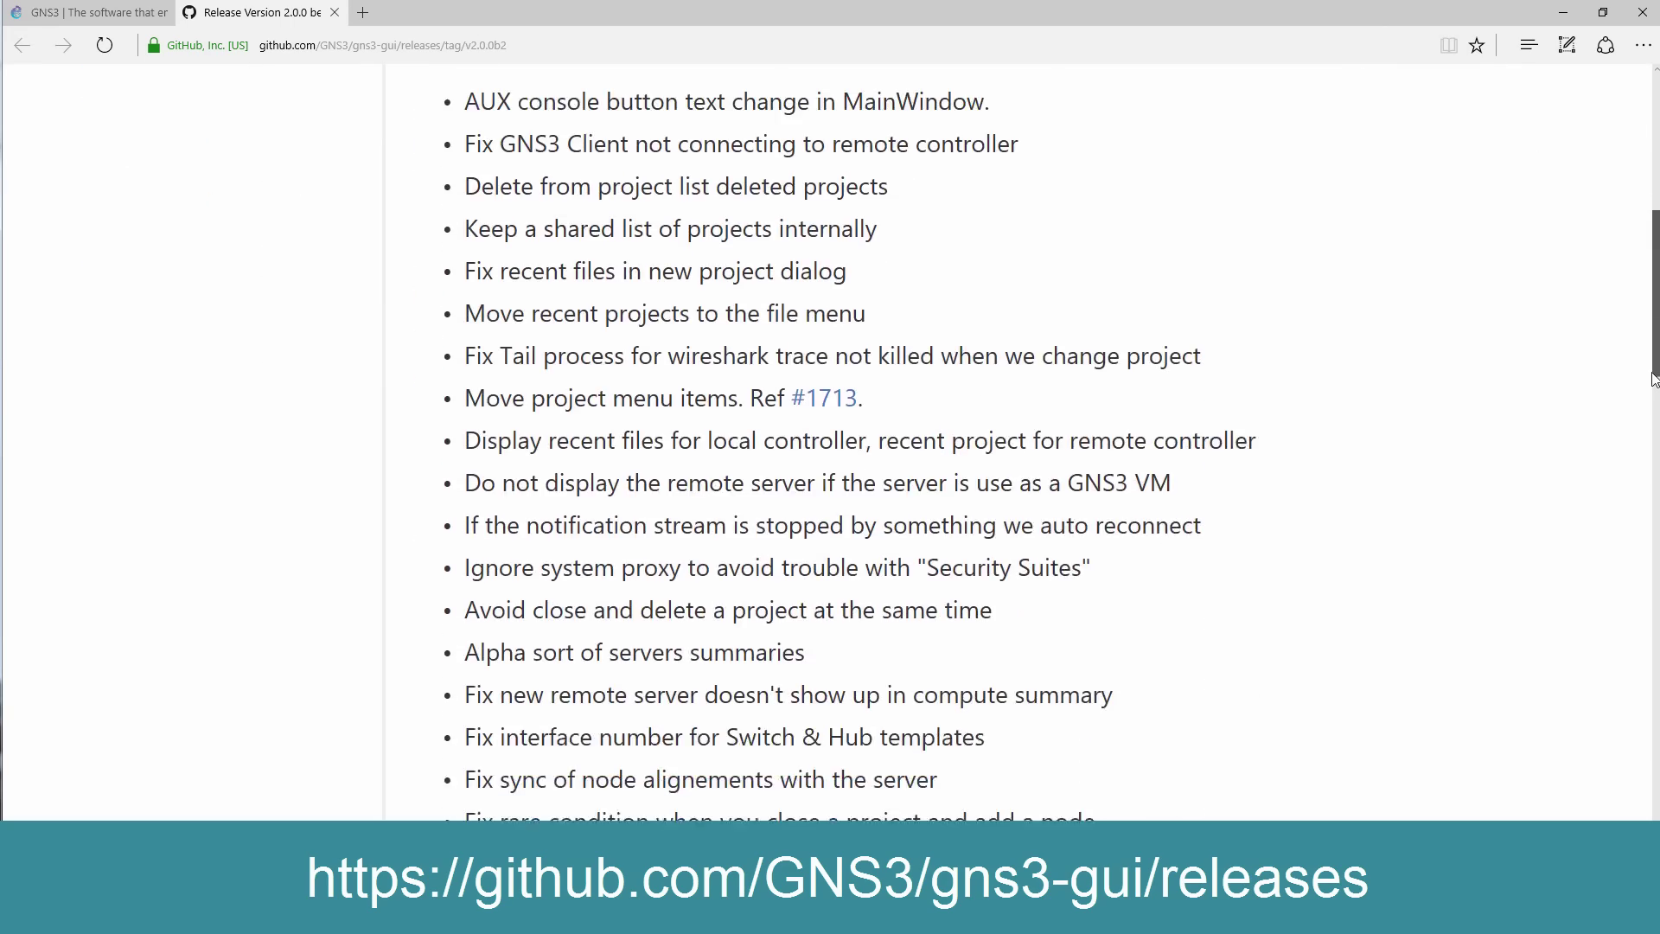
scroll(830, 433, down, 15)
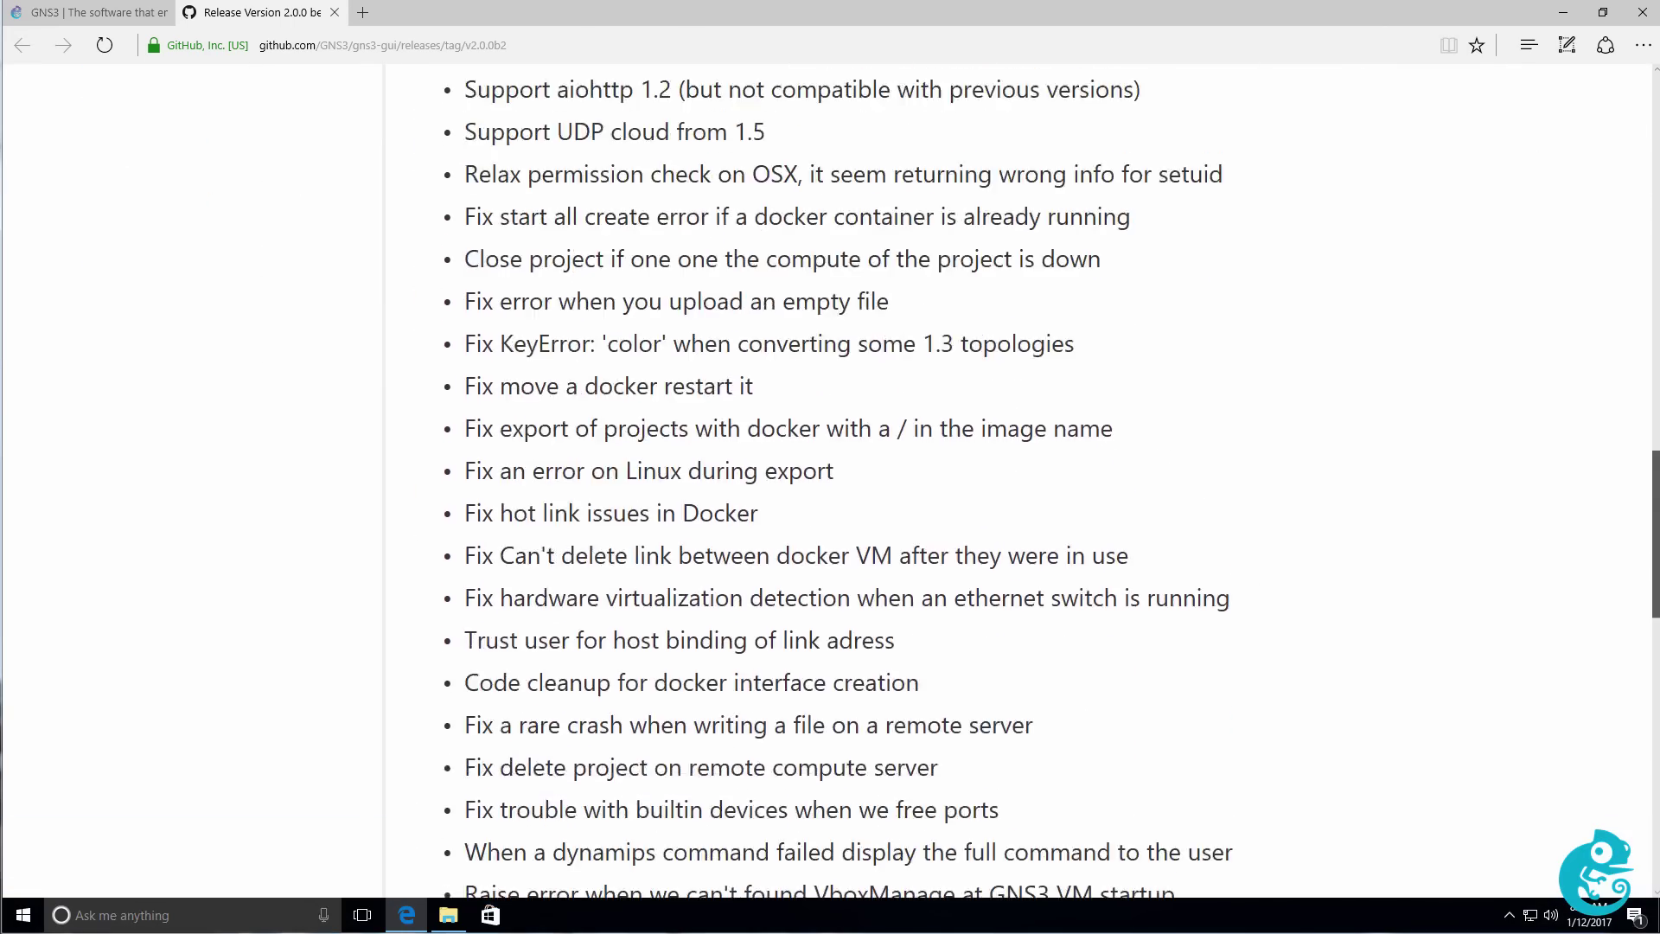
scroll(830, 432, down, 9)
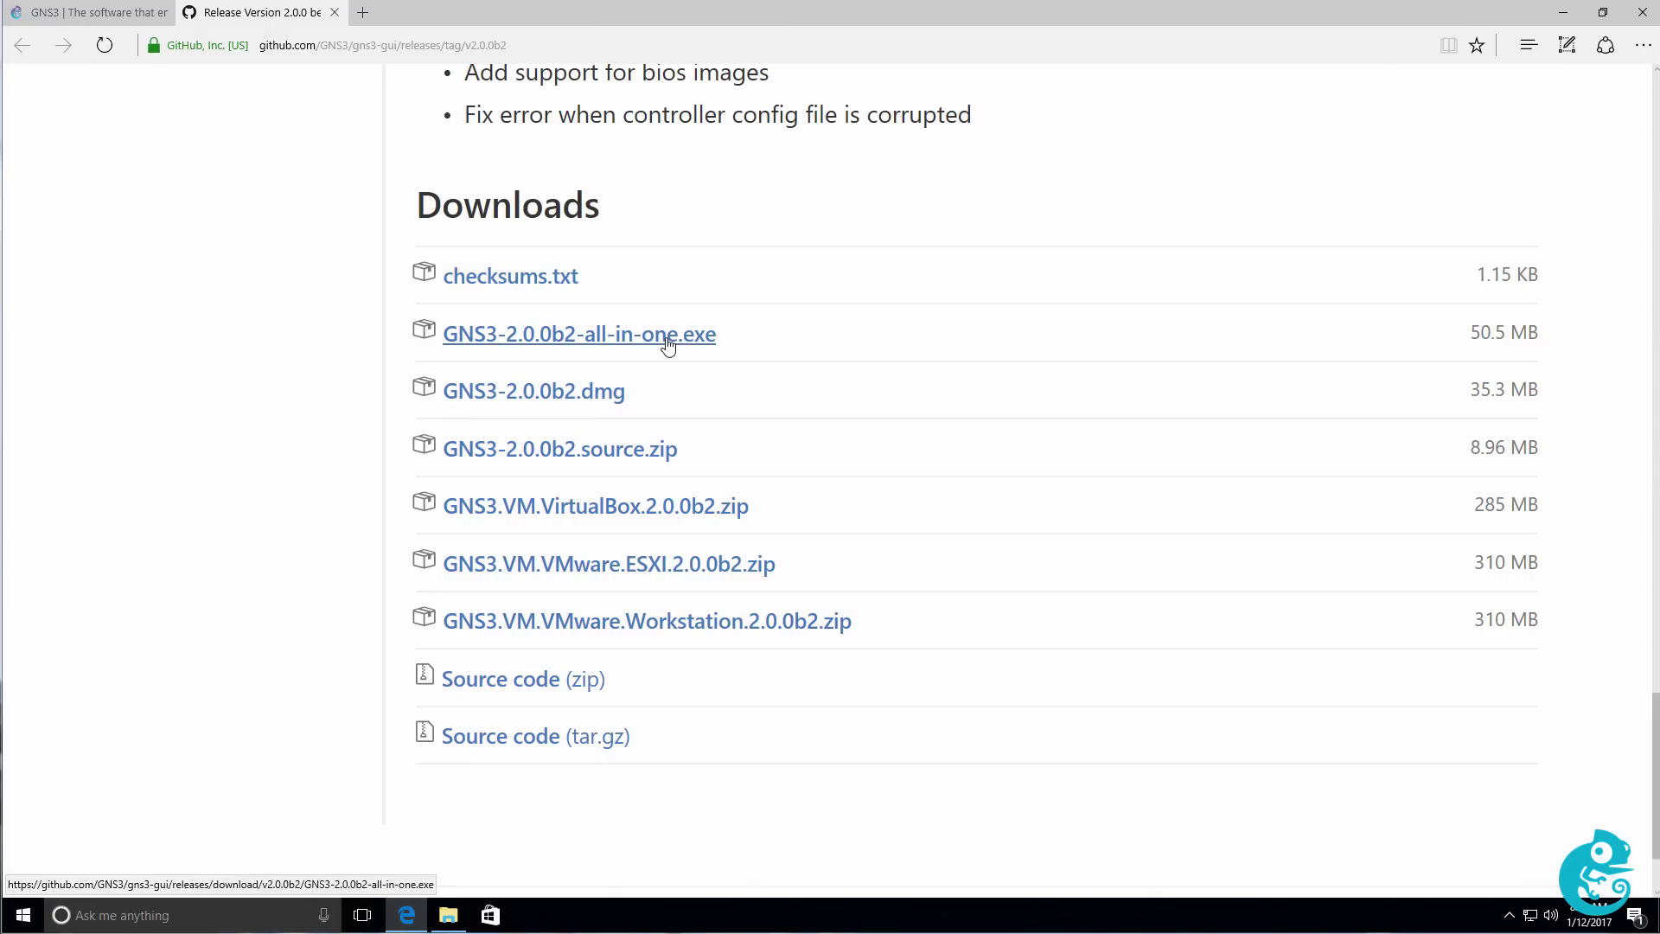
click(669, 345)
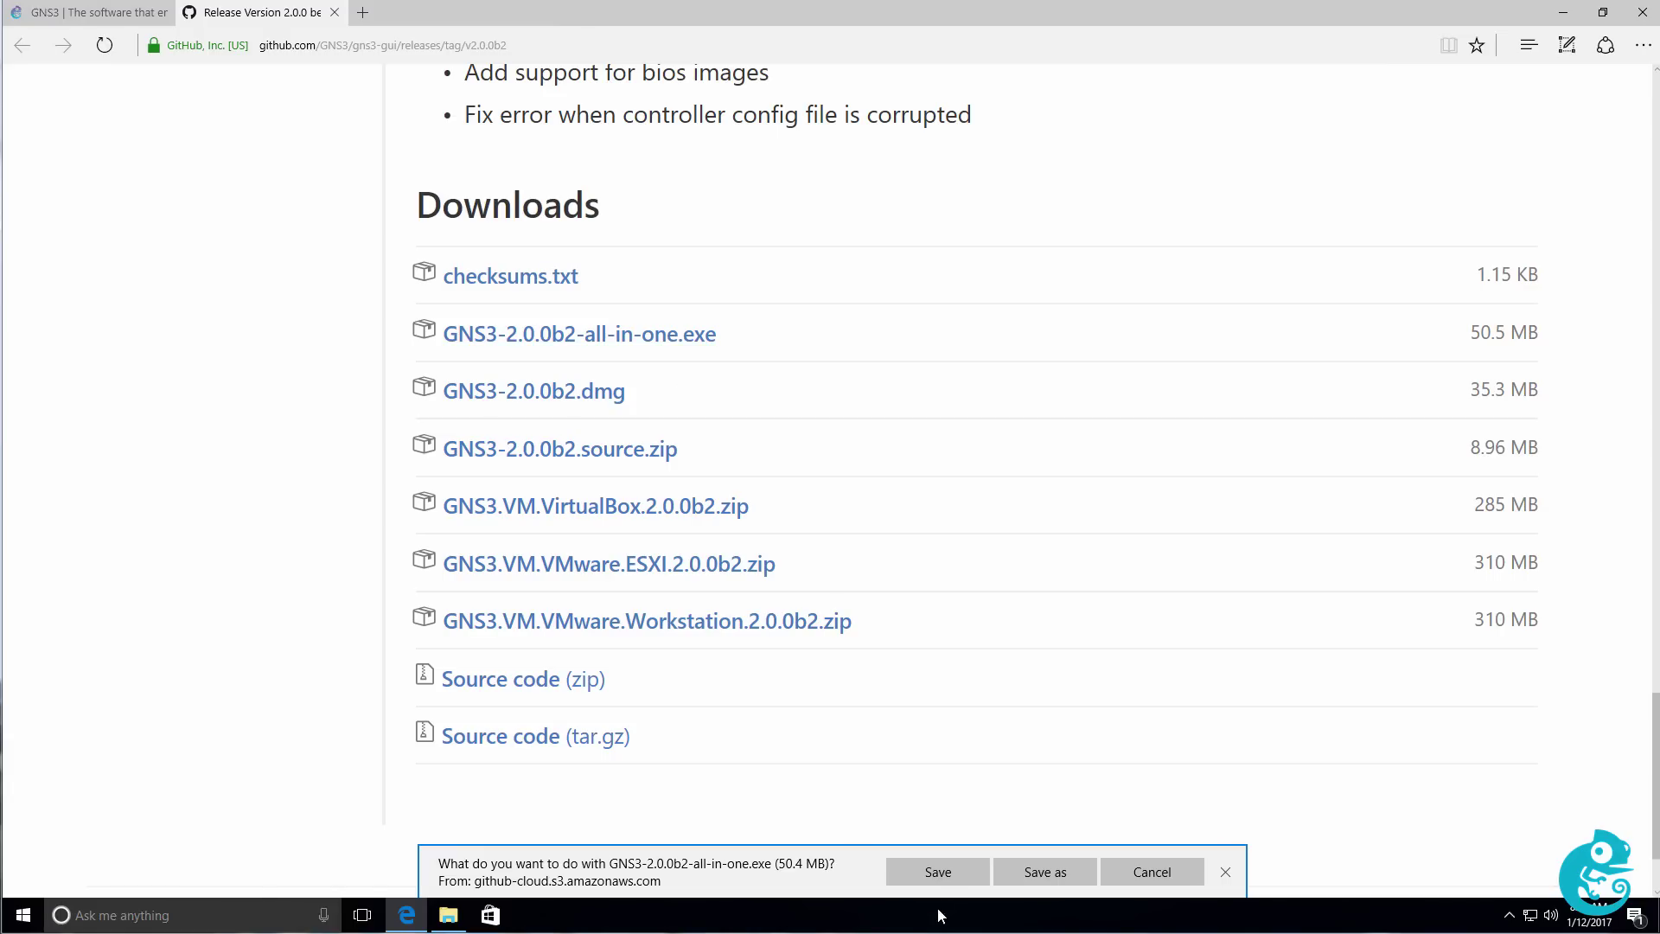
click(931, 879)
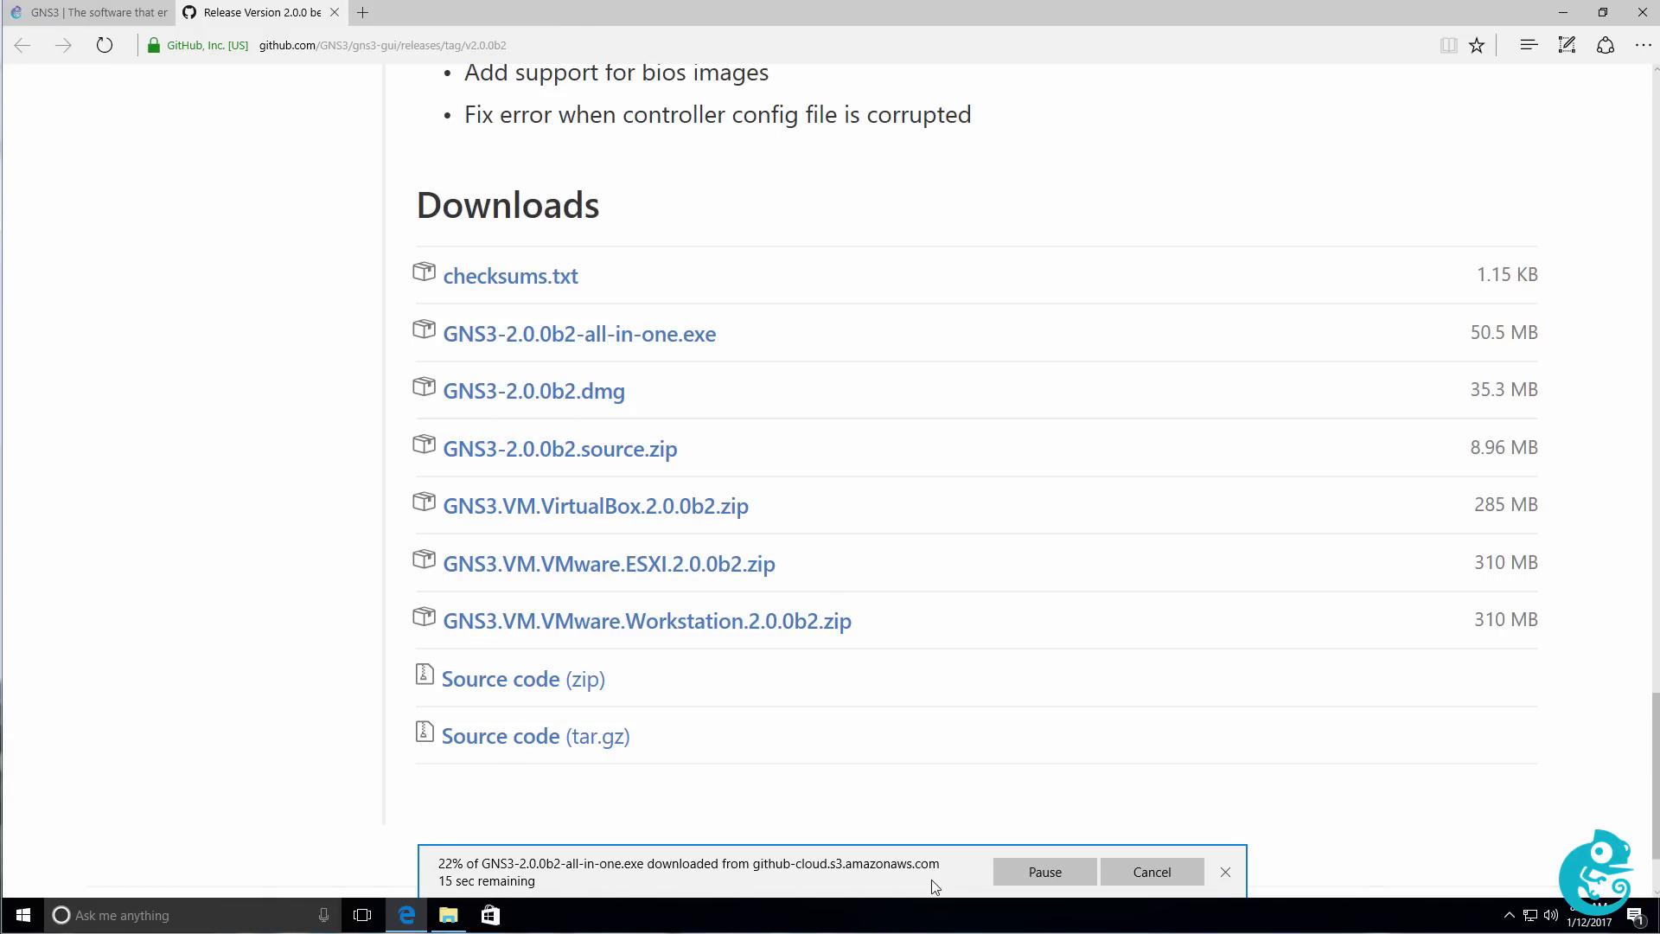
click(808, 623)
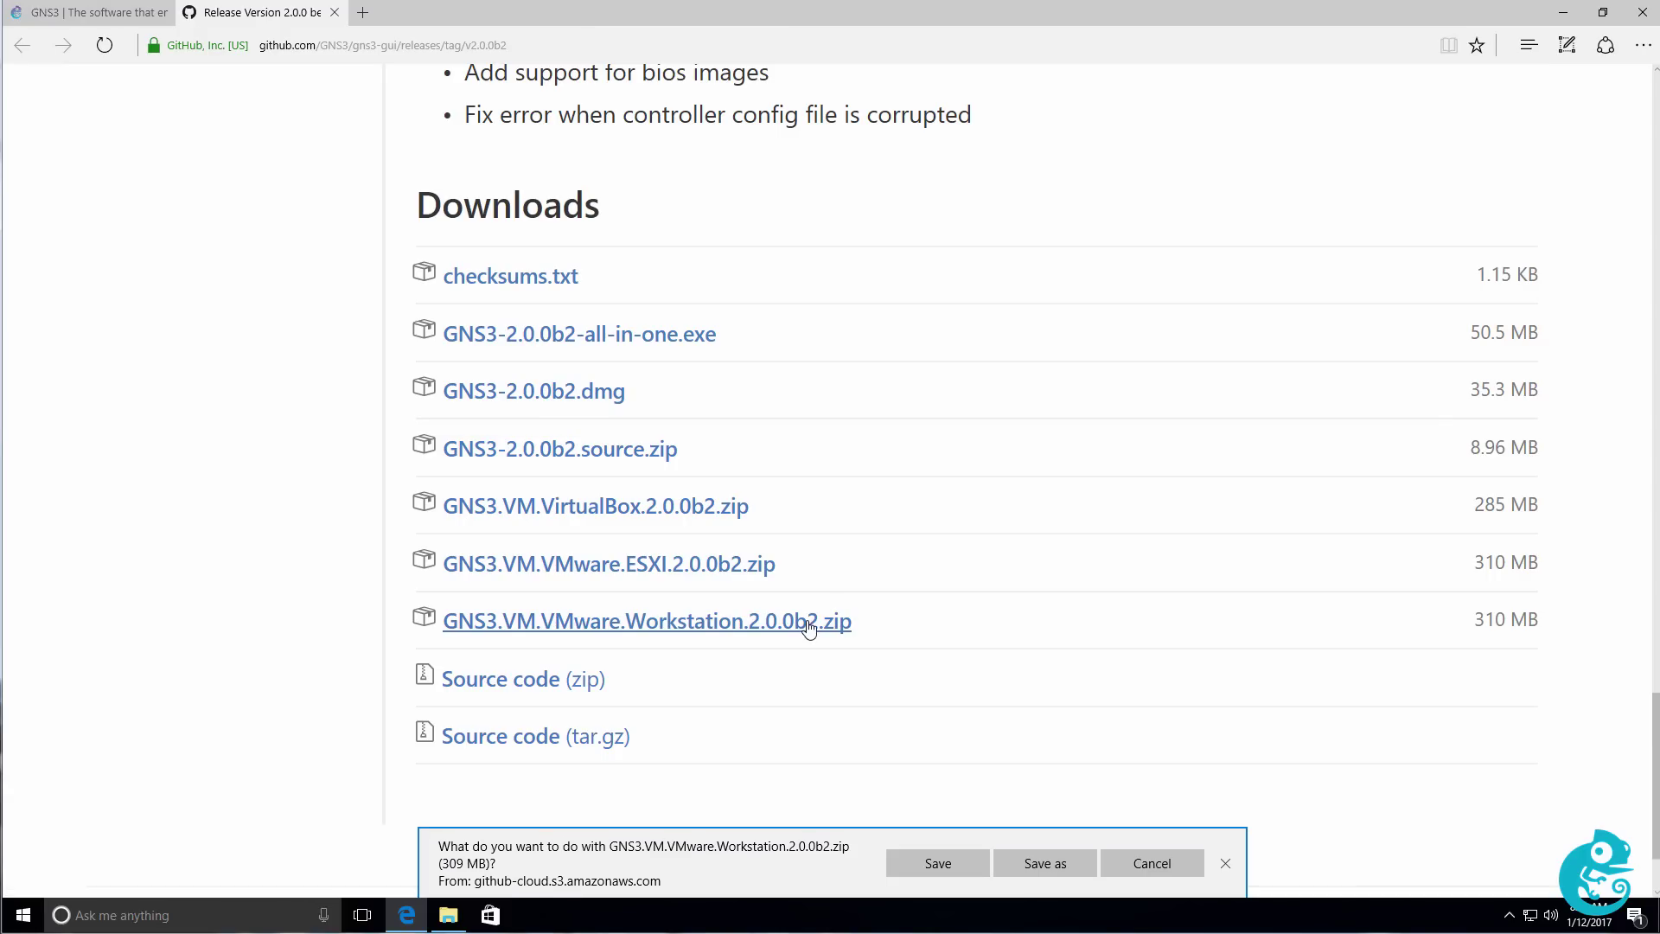
click(948, 860)
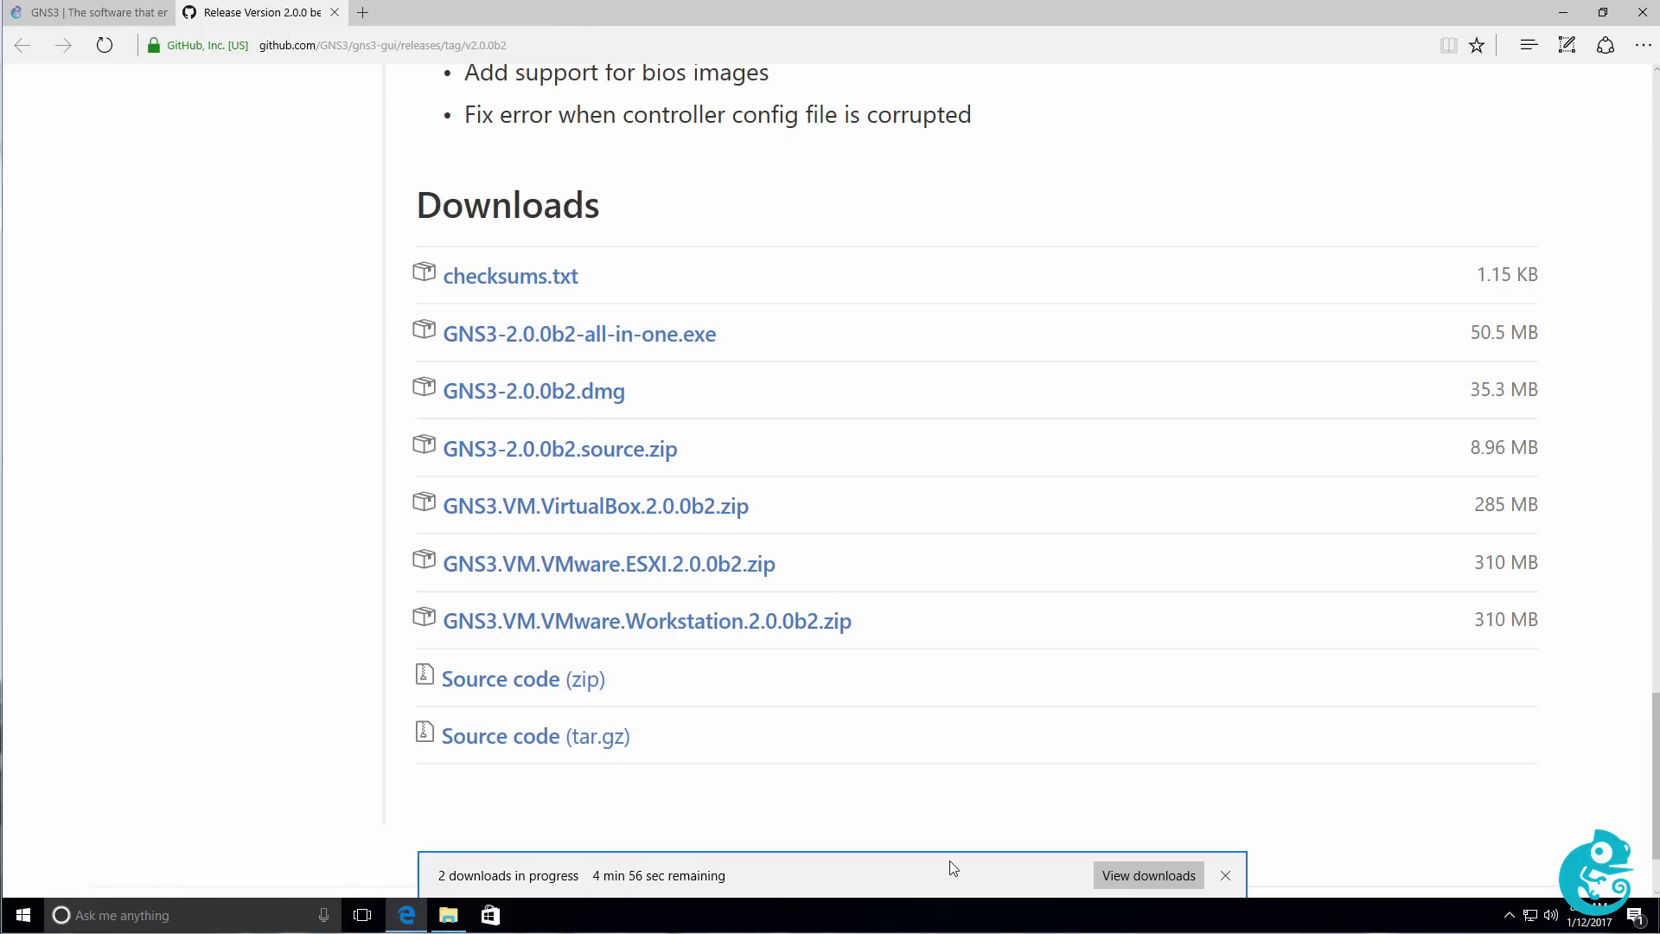
click(1123, 875)
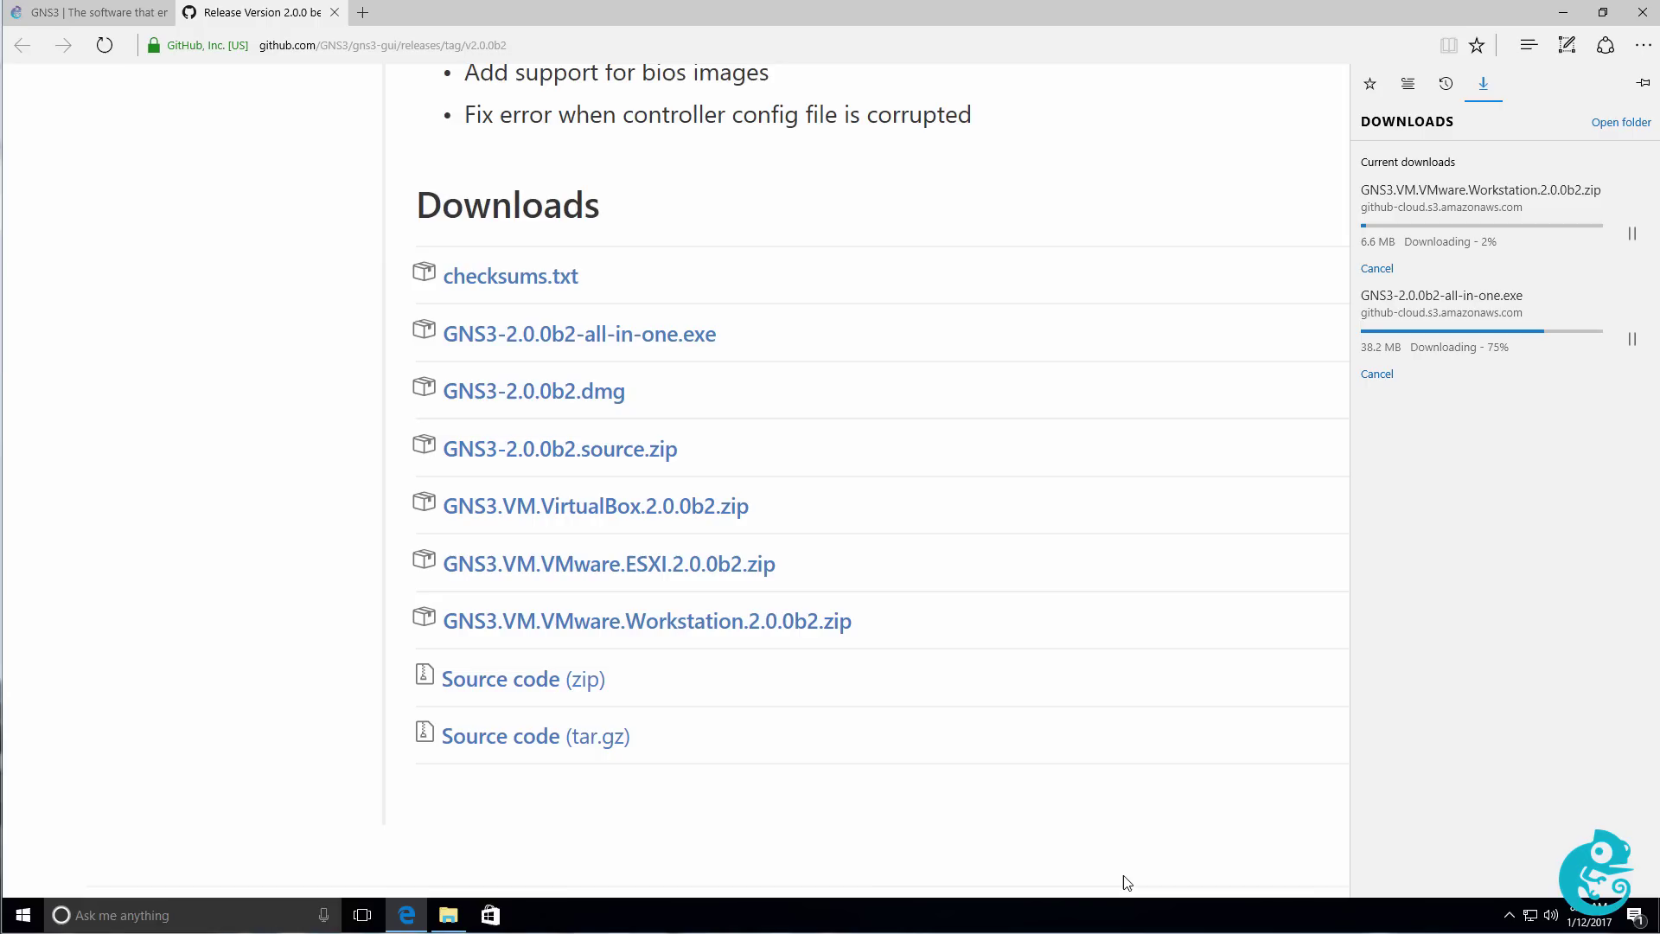
Open the Downloads folder in File Explorer and select the GNS3-2.0.0b2-all-in-one installer.
click(1608, 126)
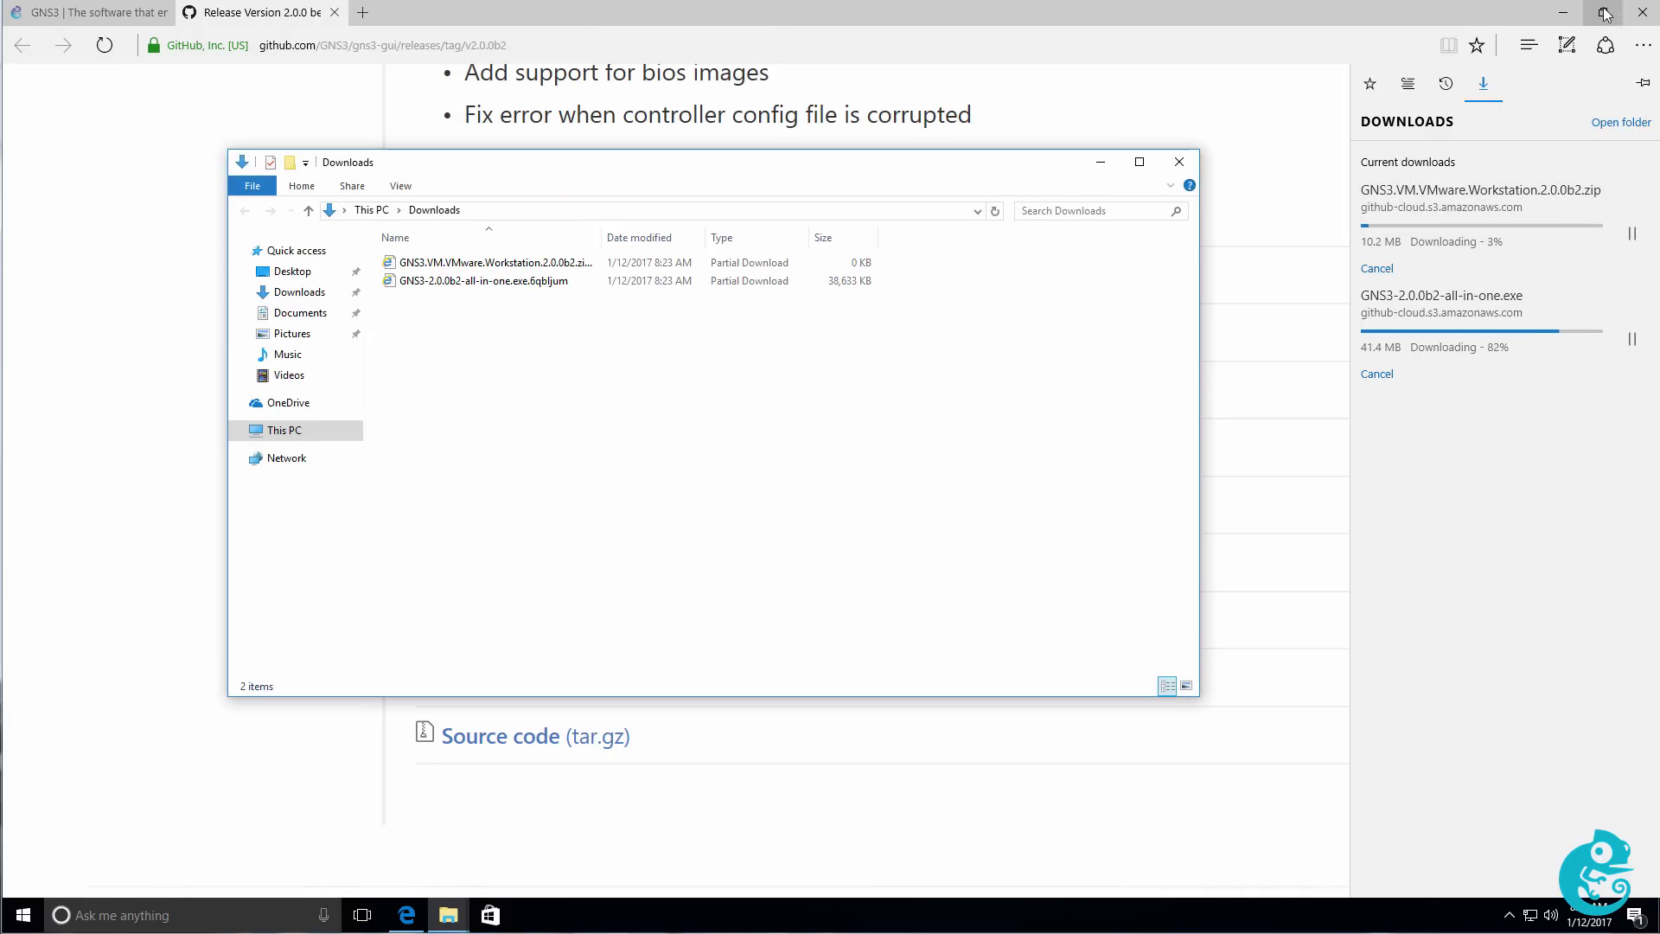
click(1123, 875)
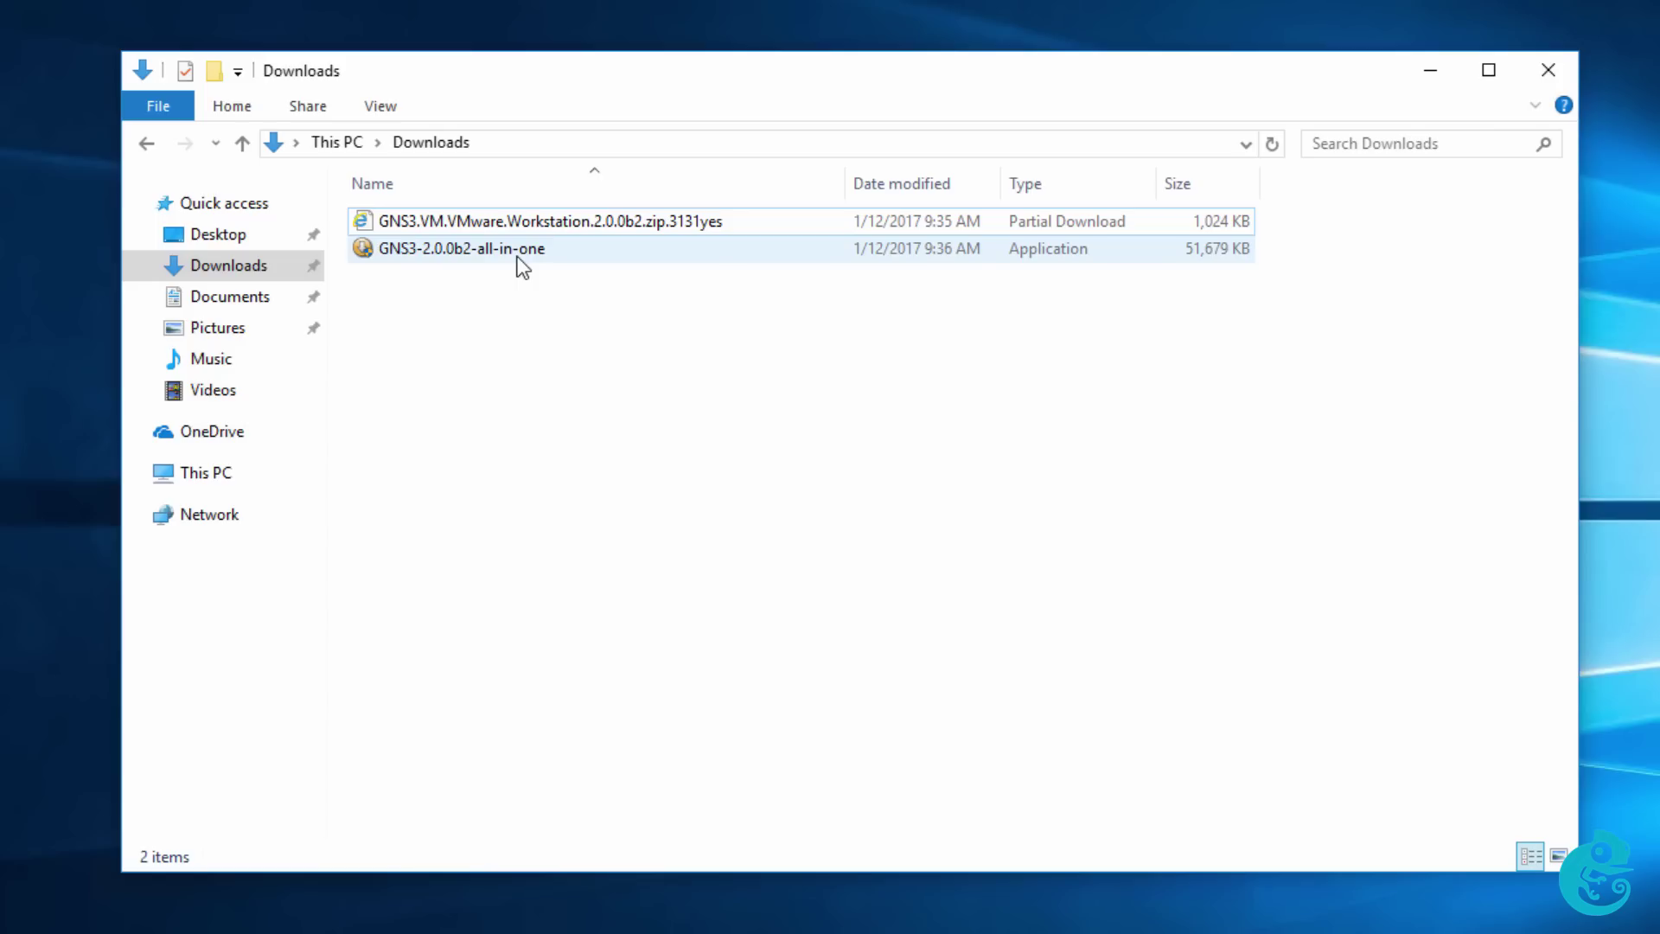
click(521, 251)
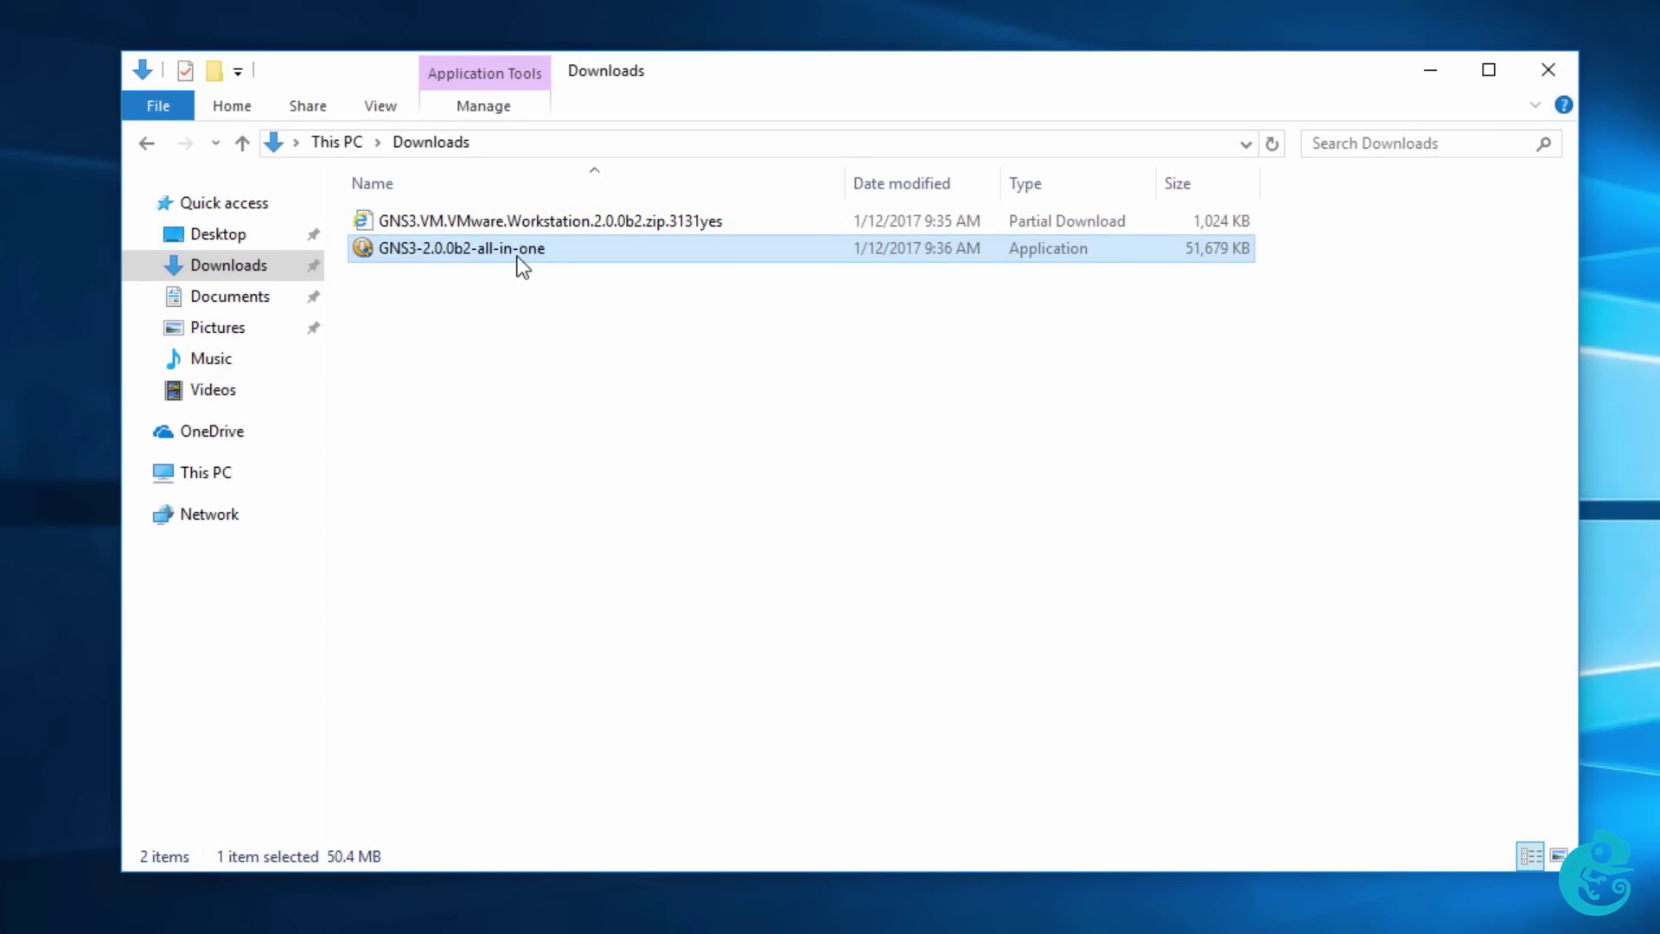
Run the GNS3-2.0.0b2-all-in-one installer with admin permission and advance to the GPL v3 licence page.
double_click(518, 255)
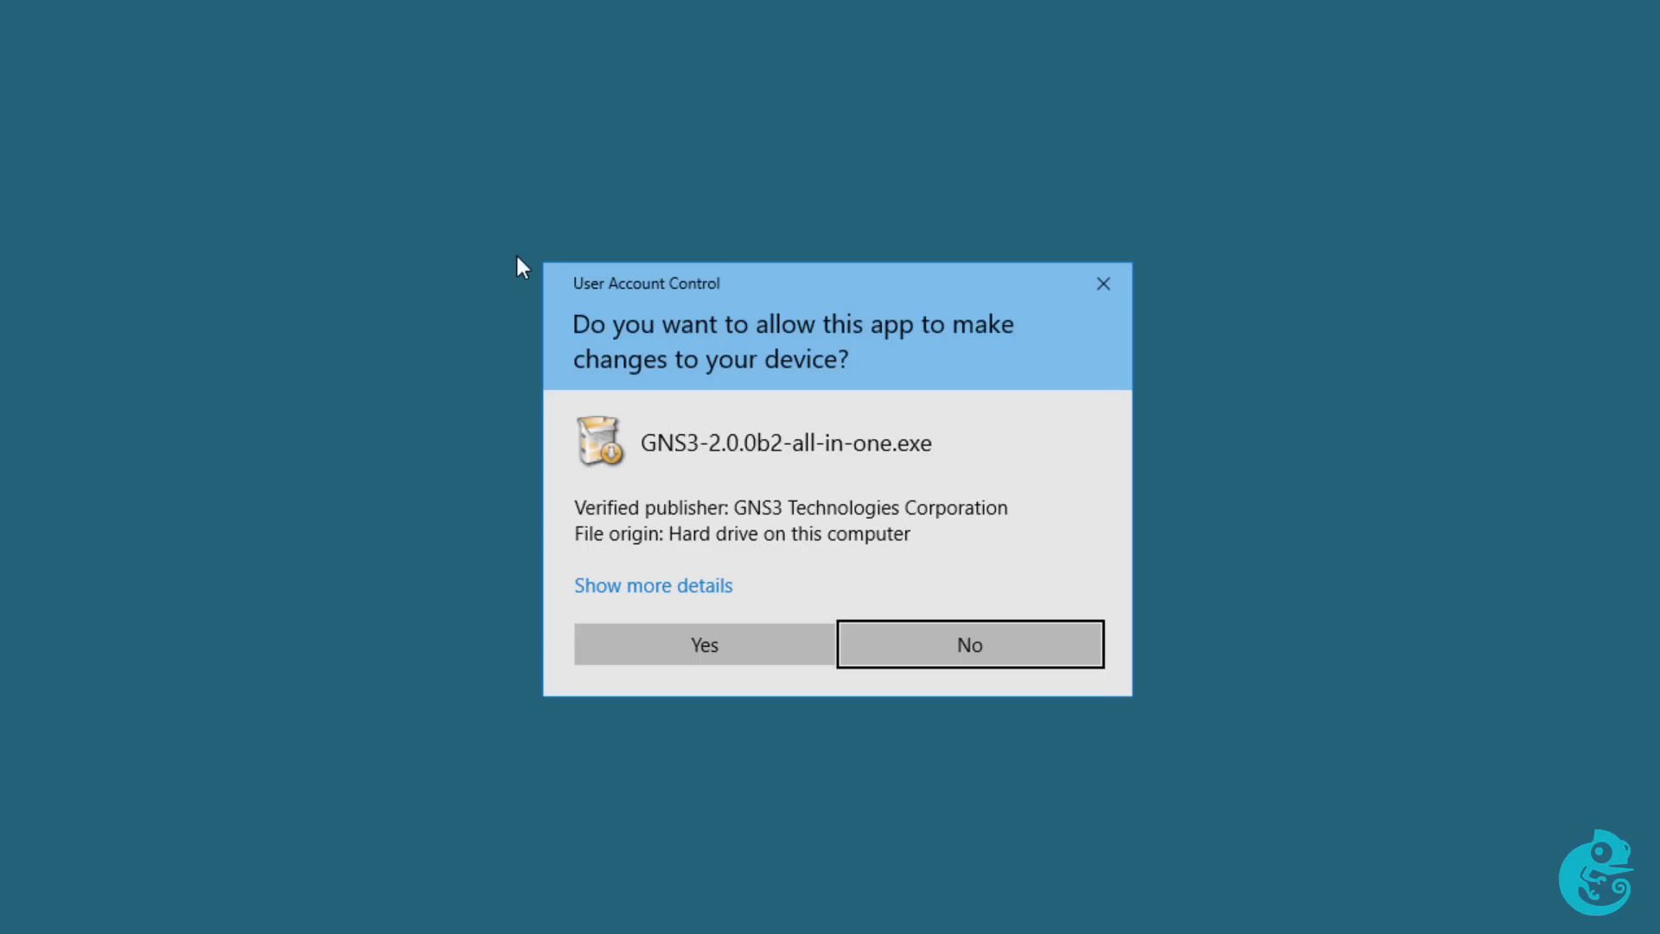
click(729, 650)
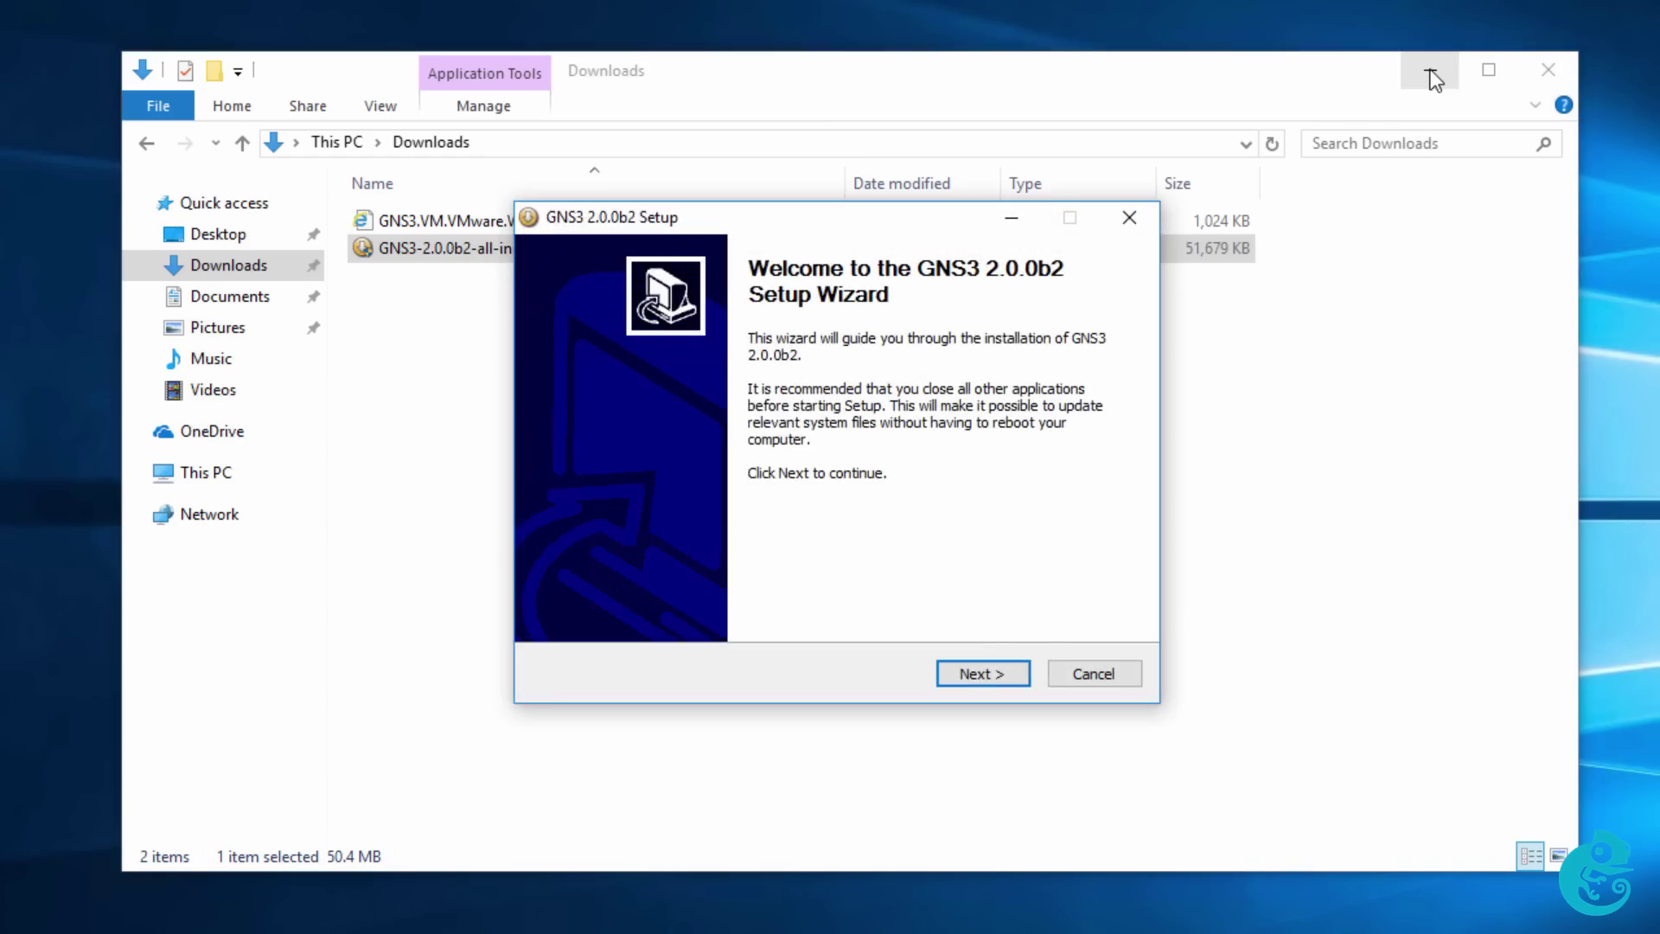
click(1430, 69)
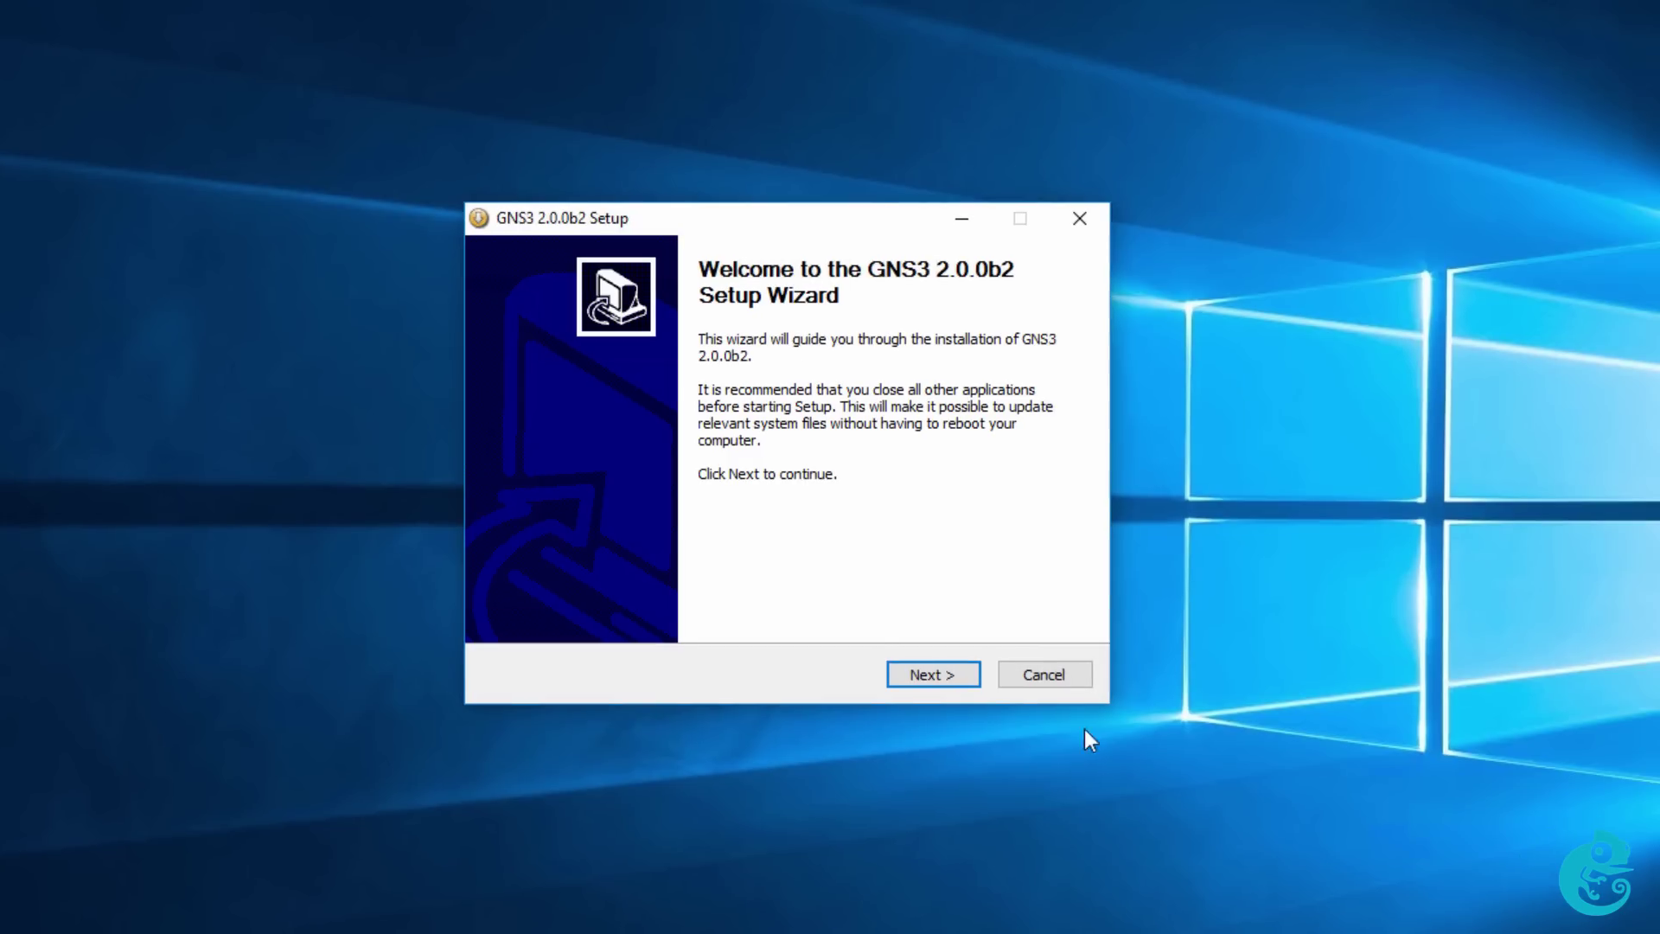
click(971, 682)
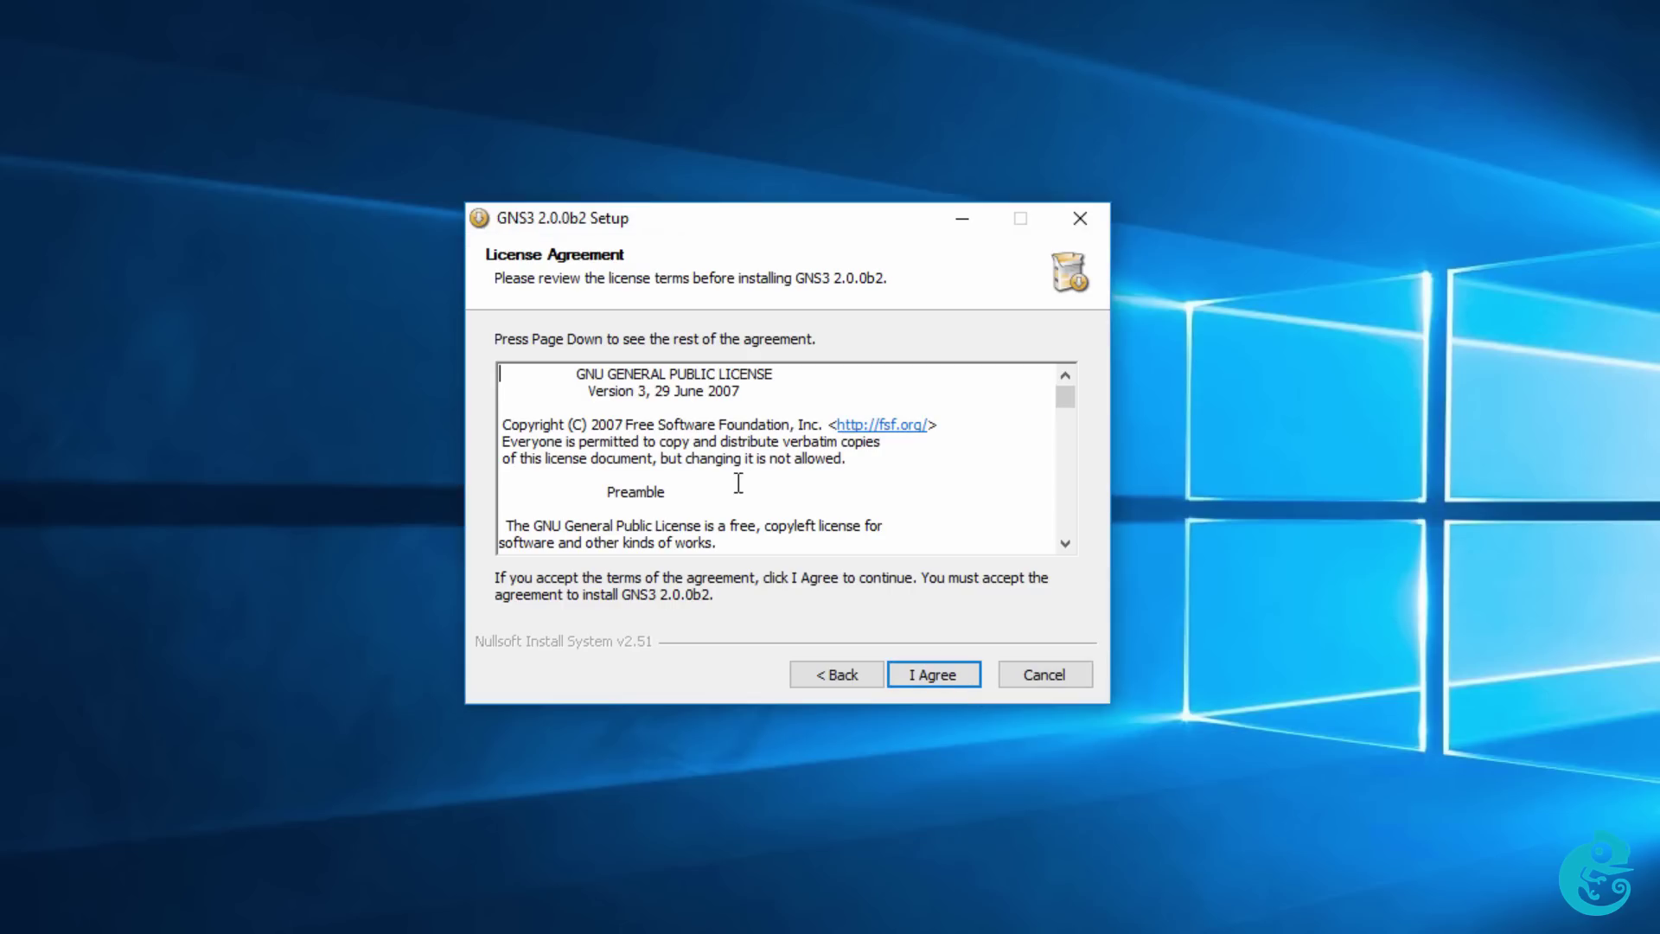
drag(573, 376, 815, 378)
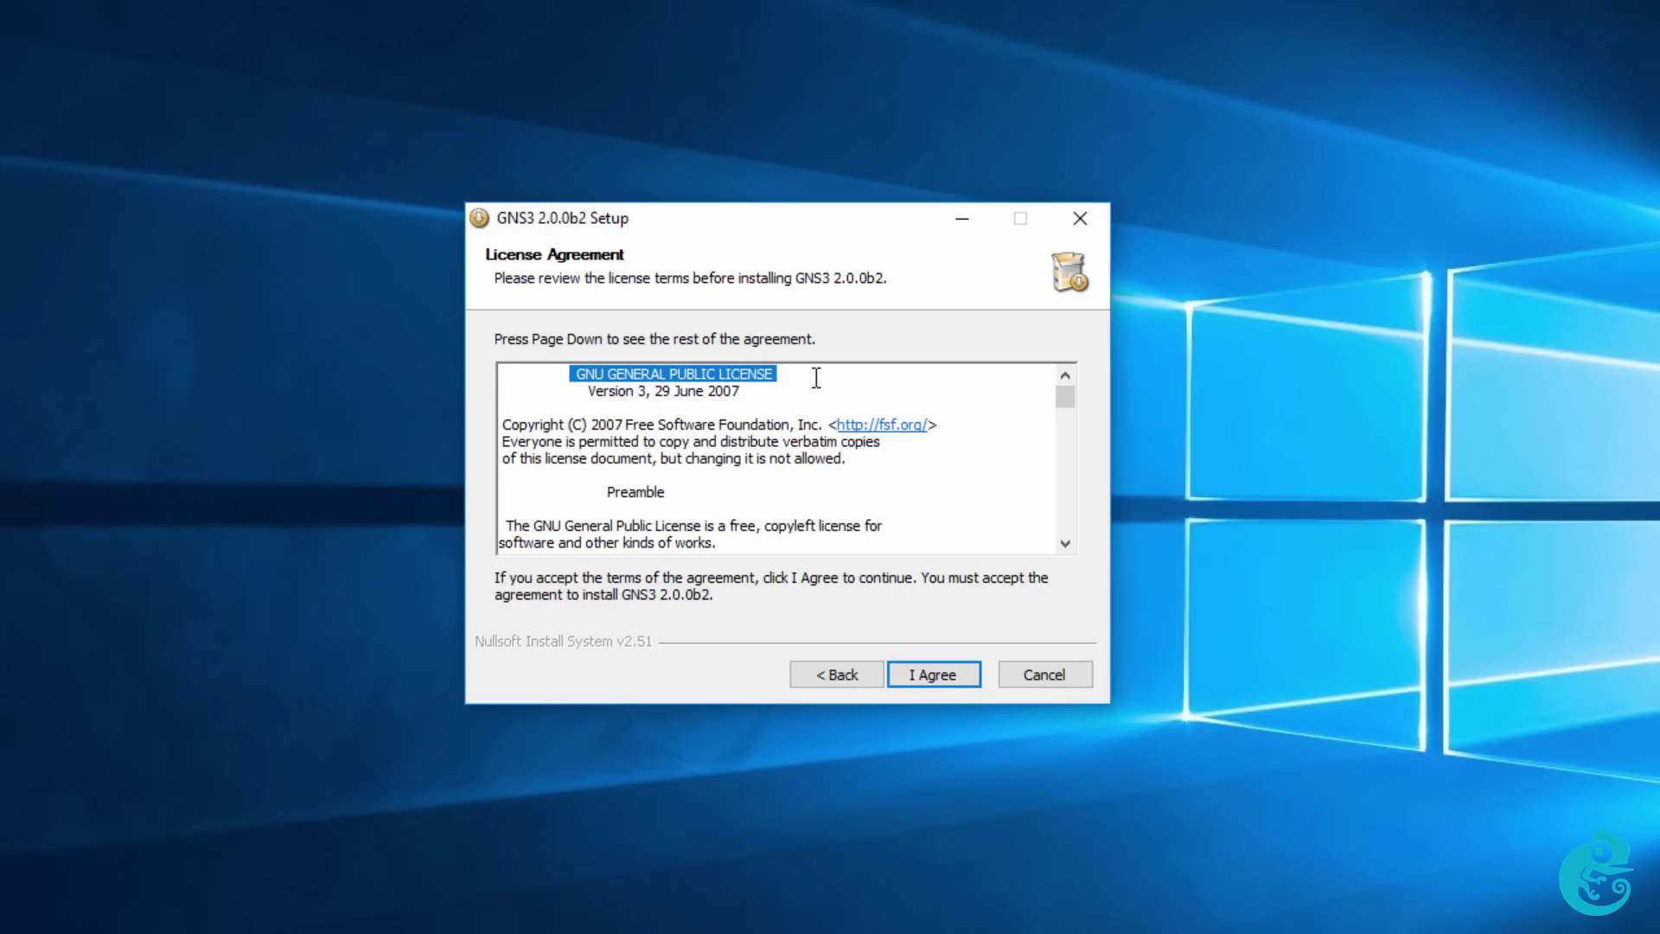
Accept the licence, keep the GNS3 Start Menu folder and default components, reaching C:\Program Files\GNS3.
click(942, 681)
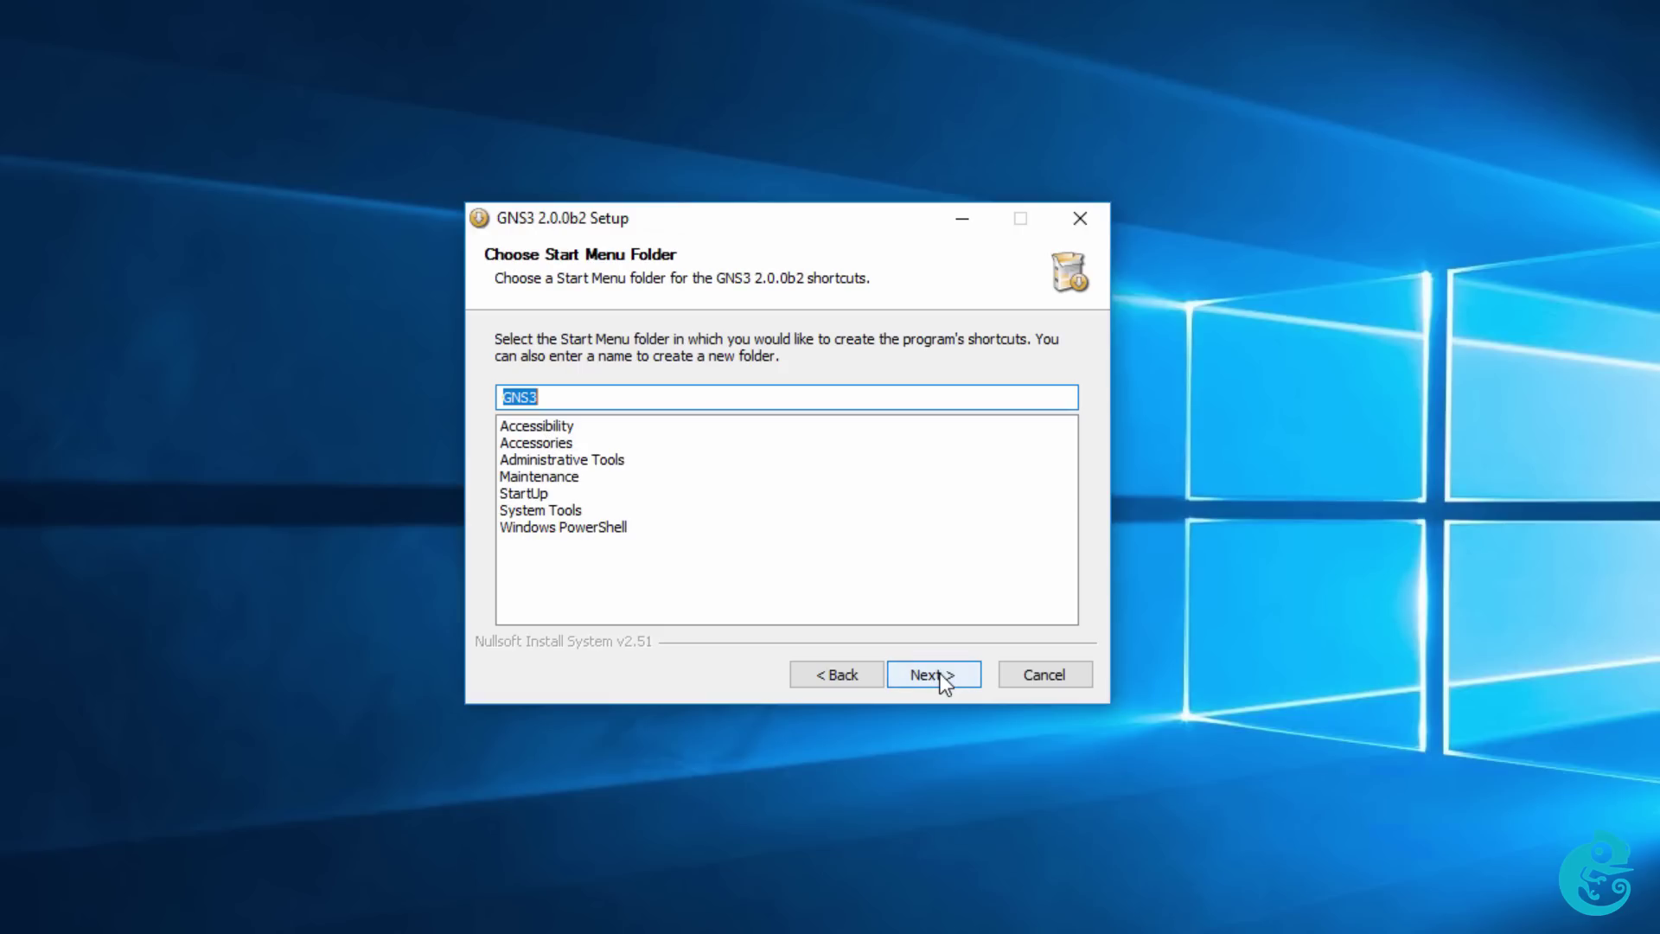
click(943, 681)
click(942, 681)
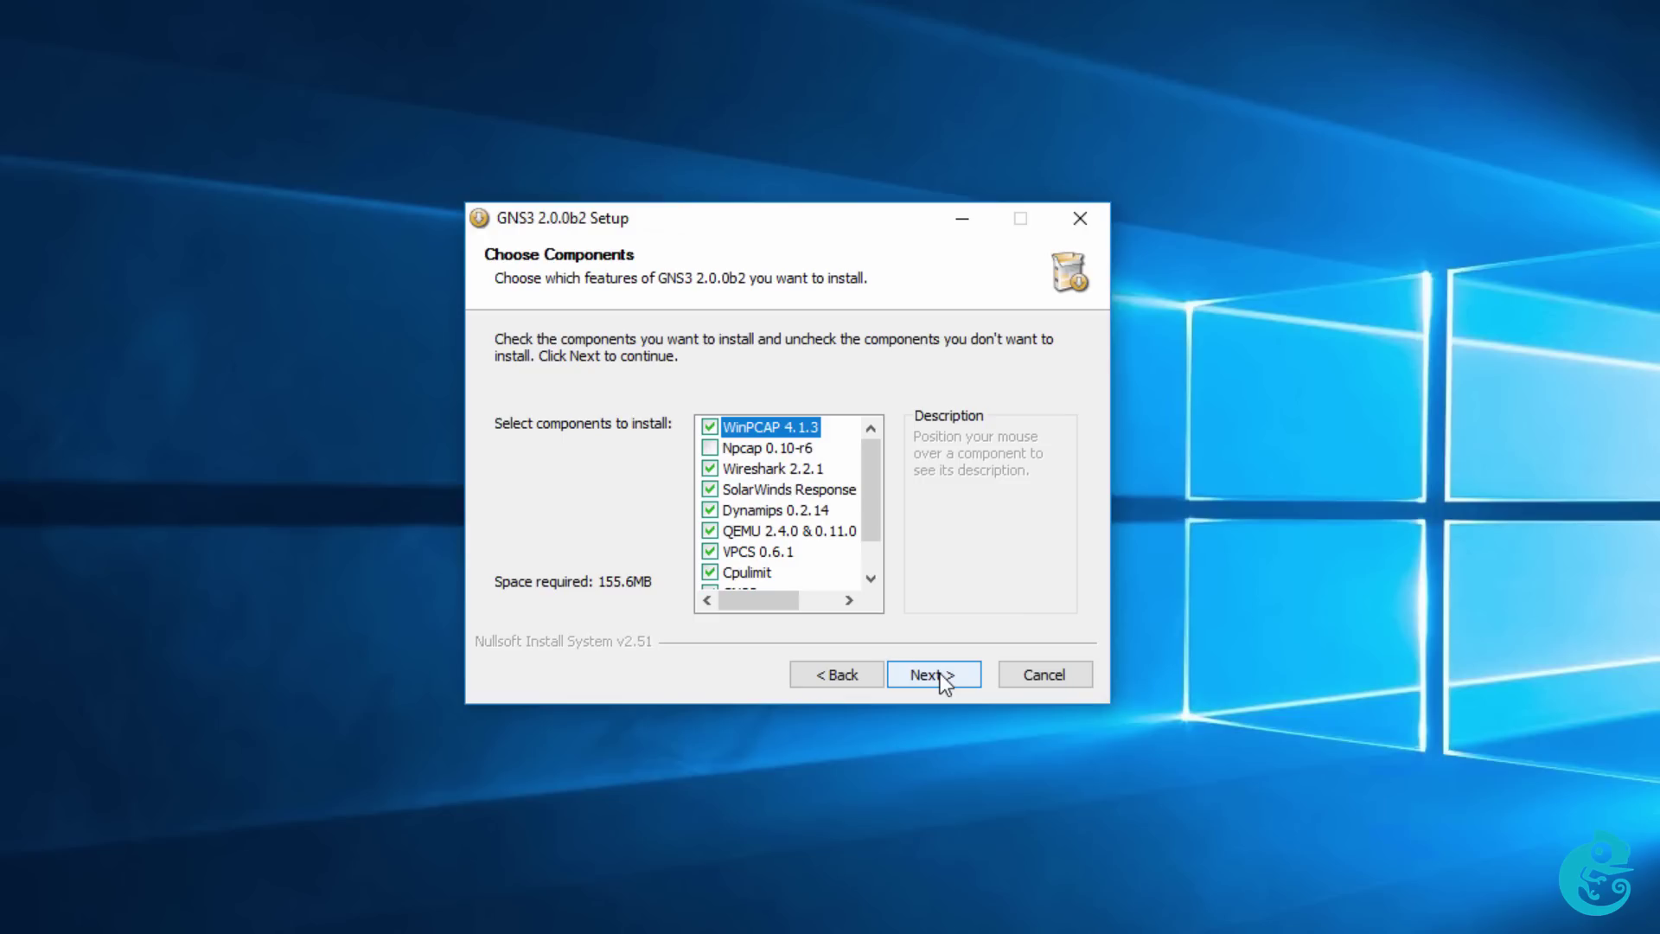
mouse_move(815, 516)
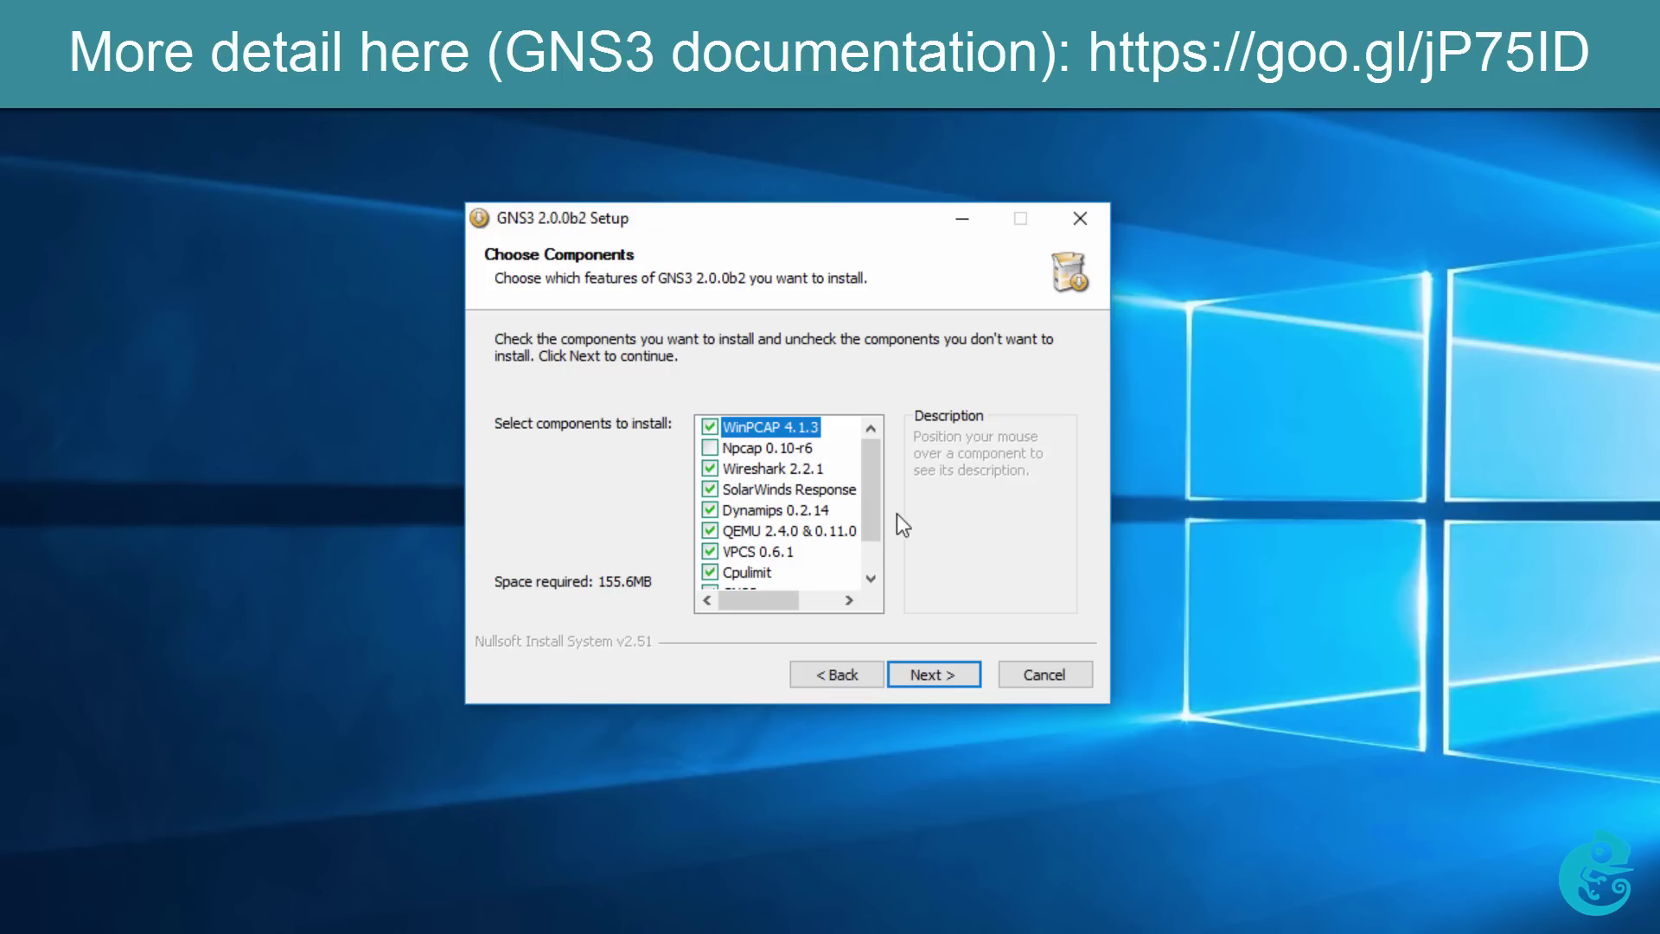
double_click(872, 577)
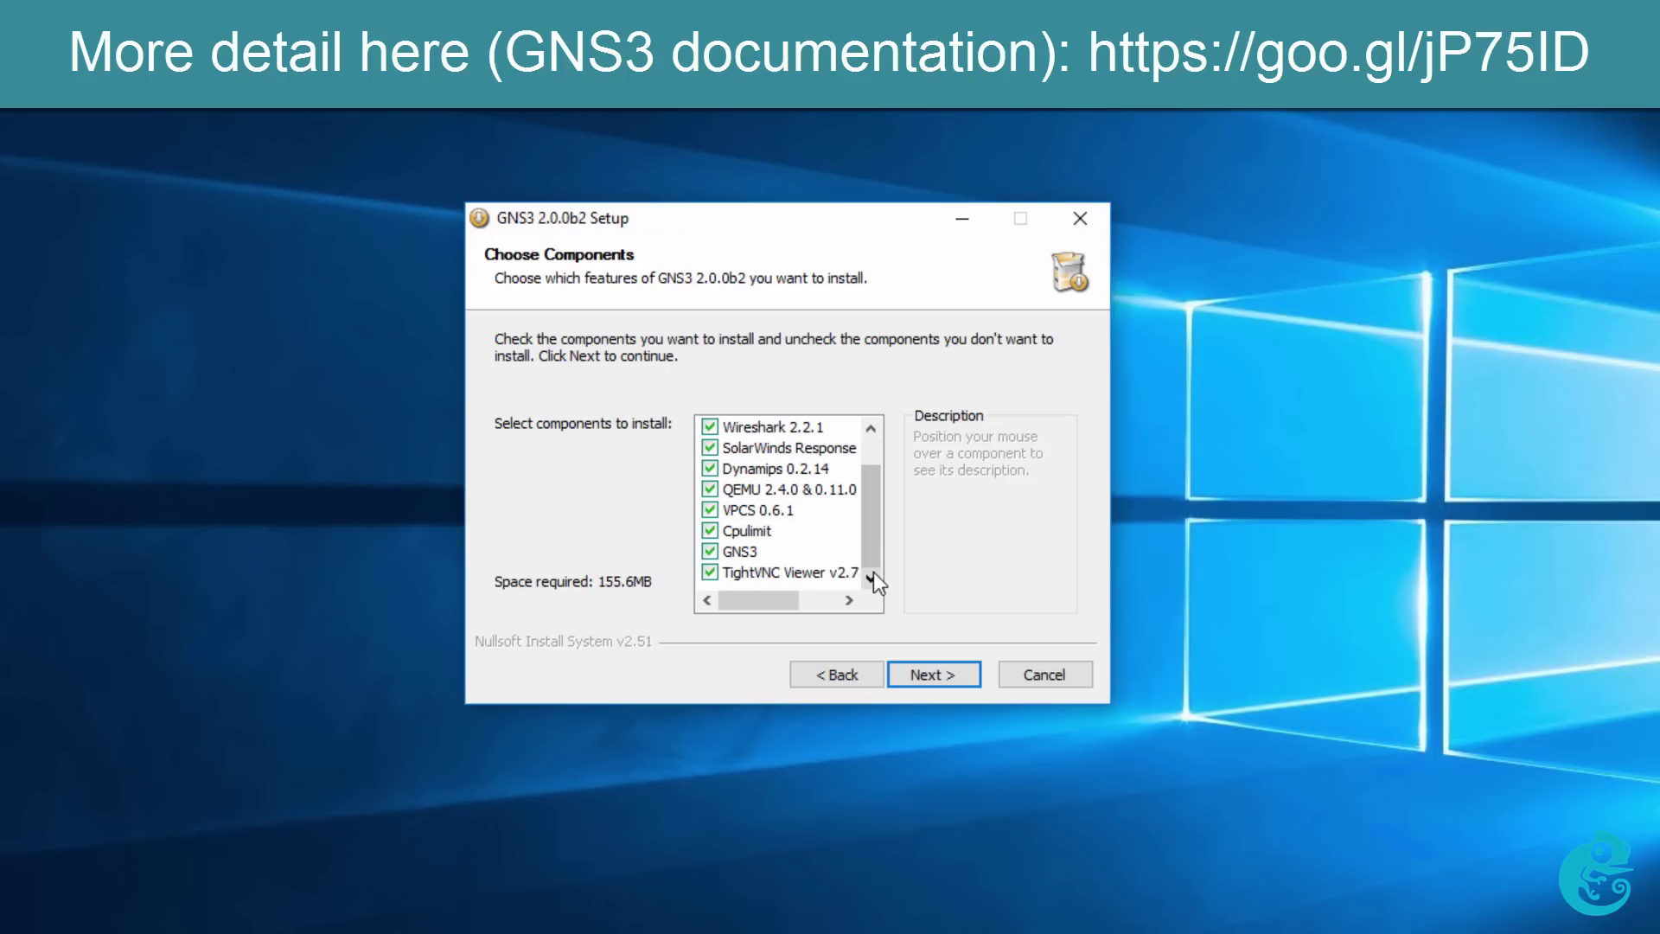
mouse_move(764, 550)
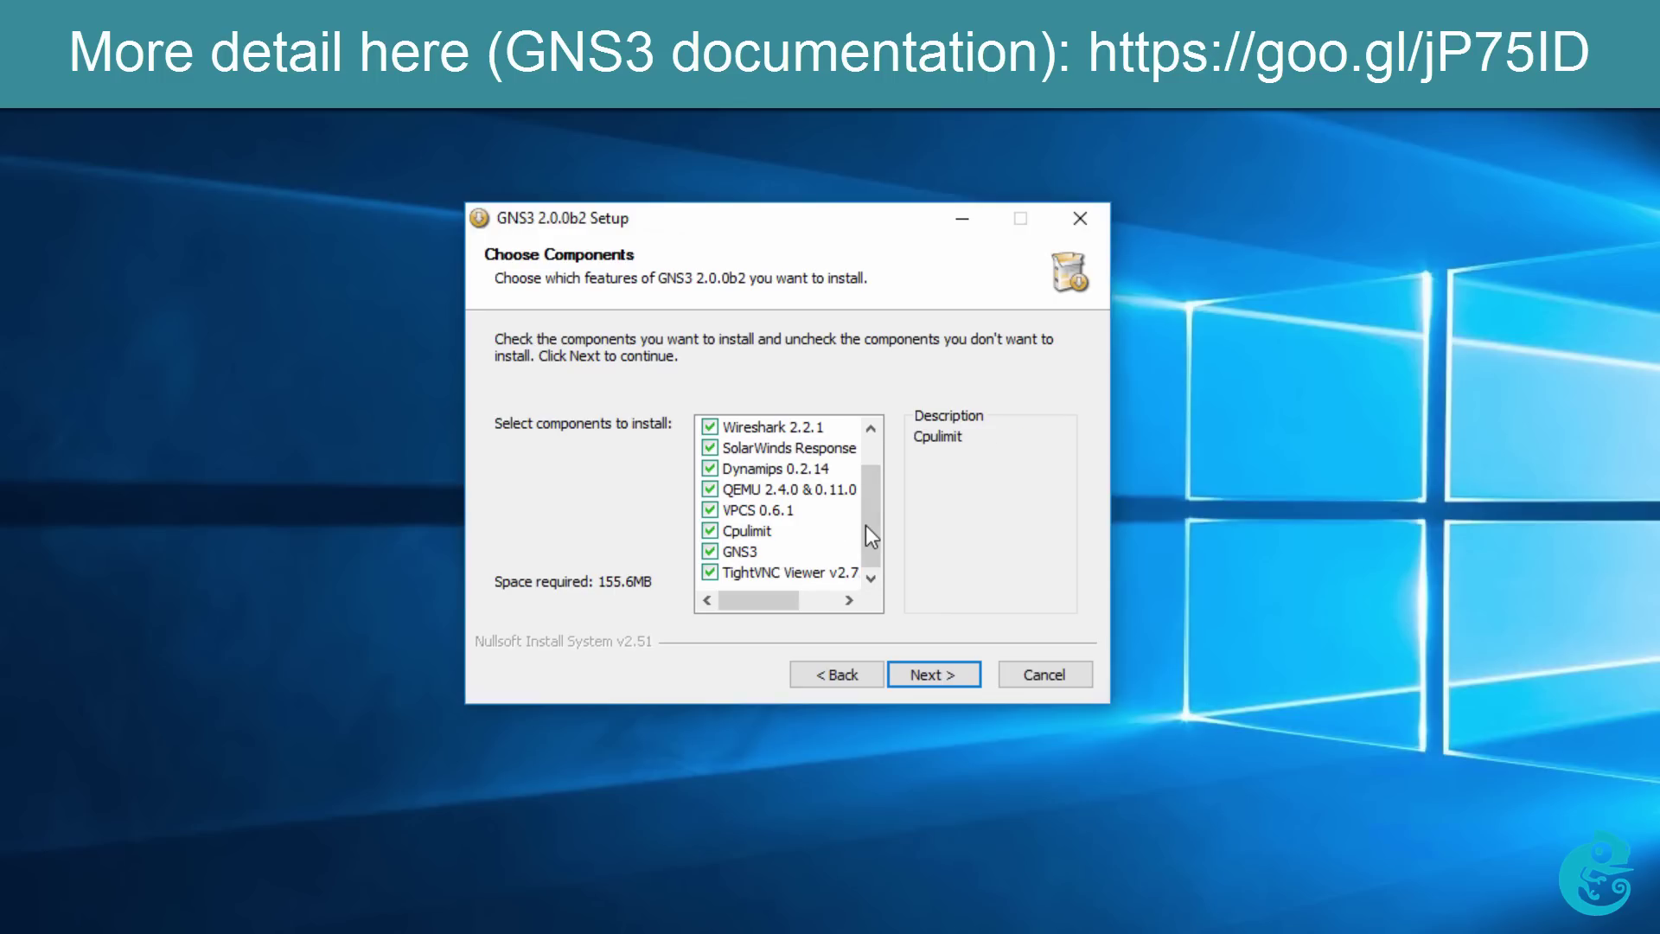
mouse_move(846, 467)
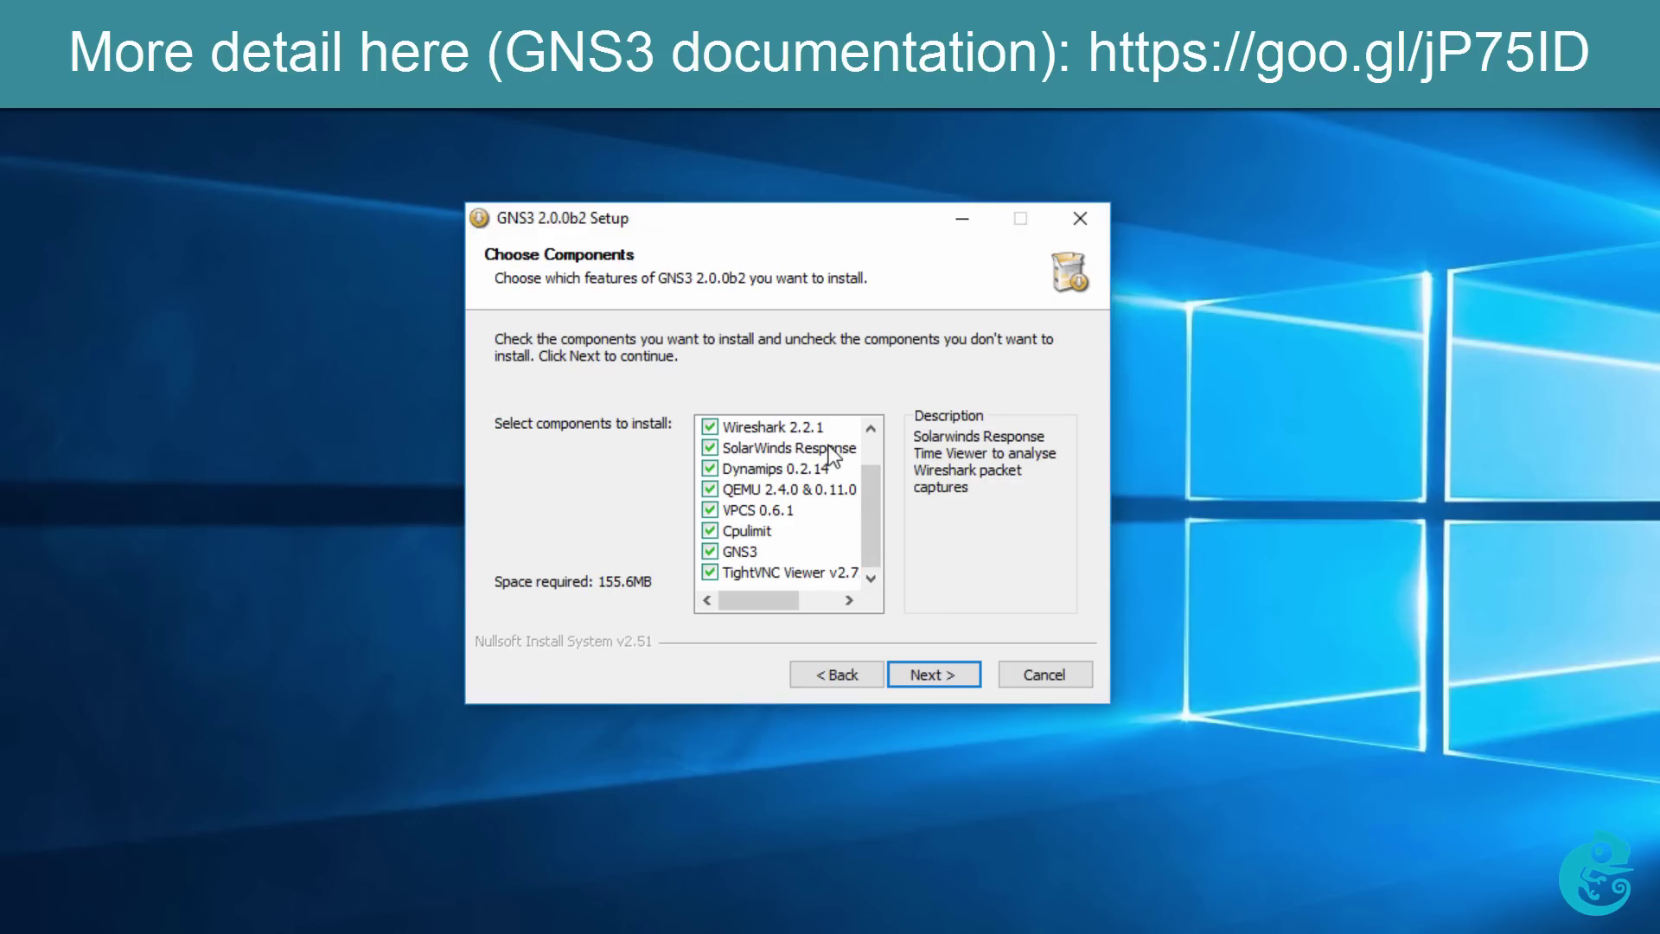
drag(875, 496, 875, 453)
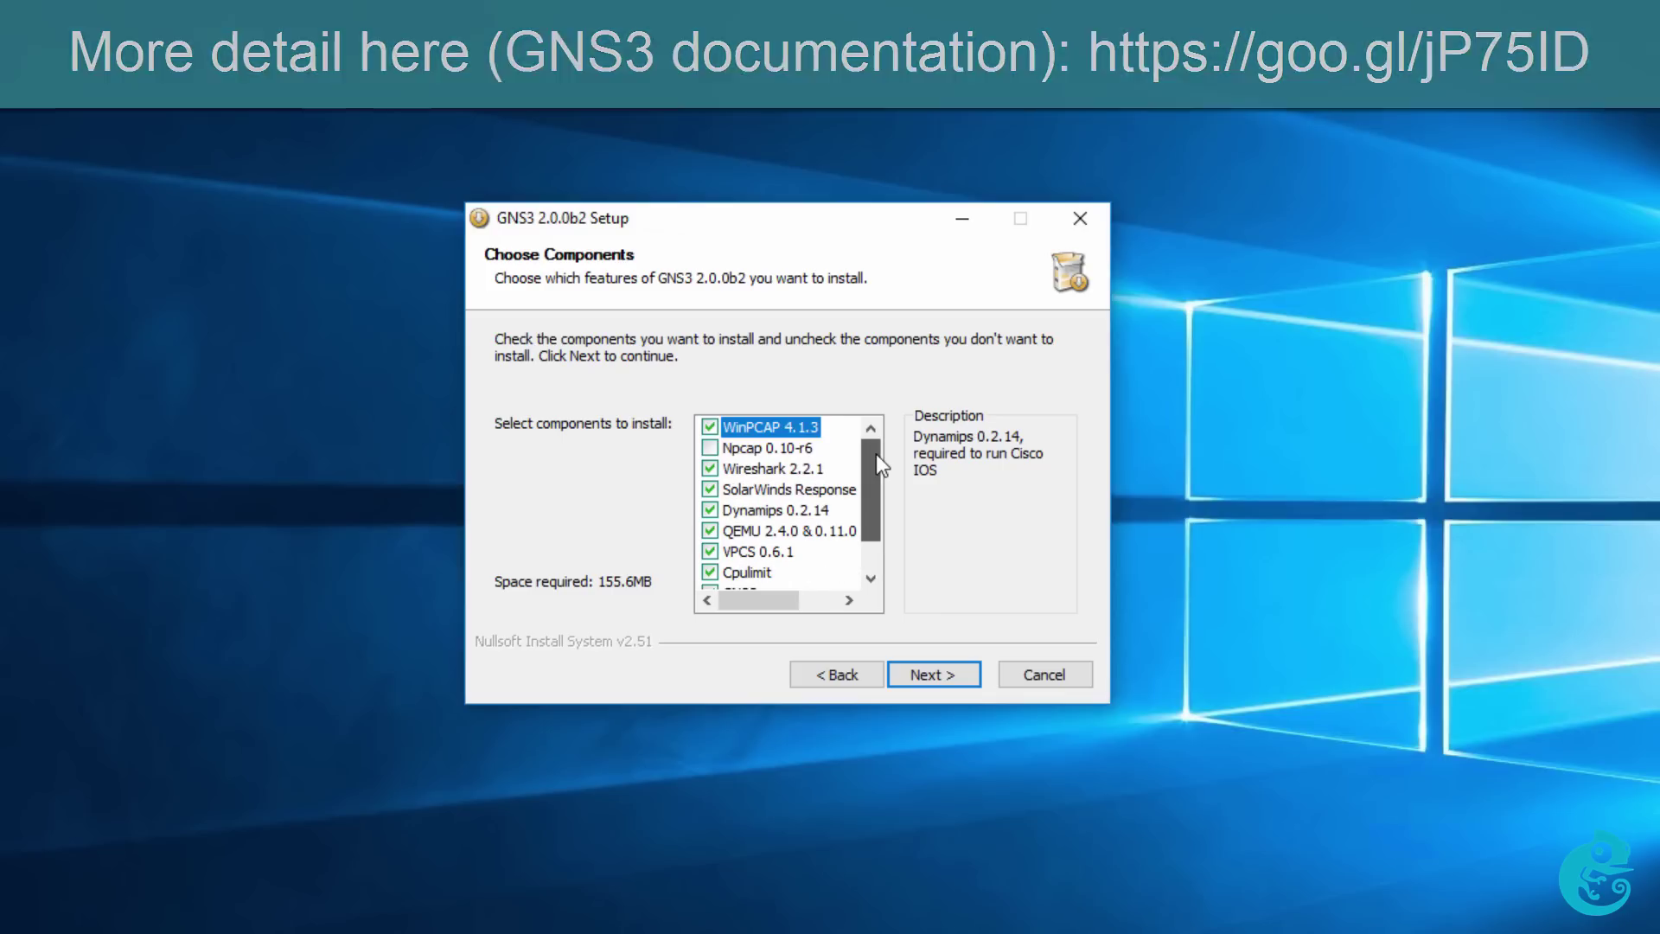
click(945, 671)
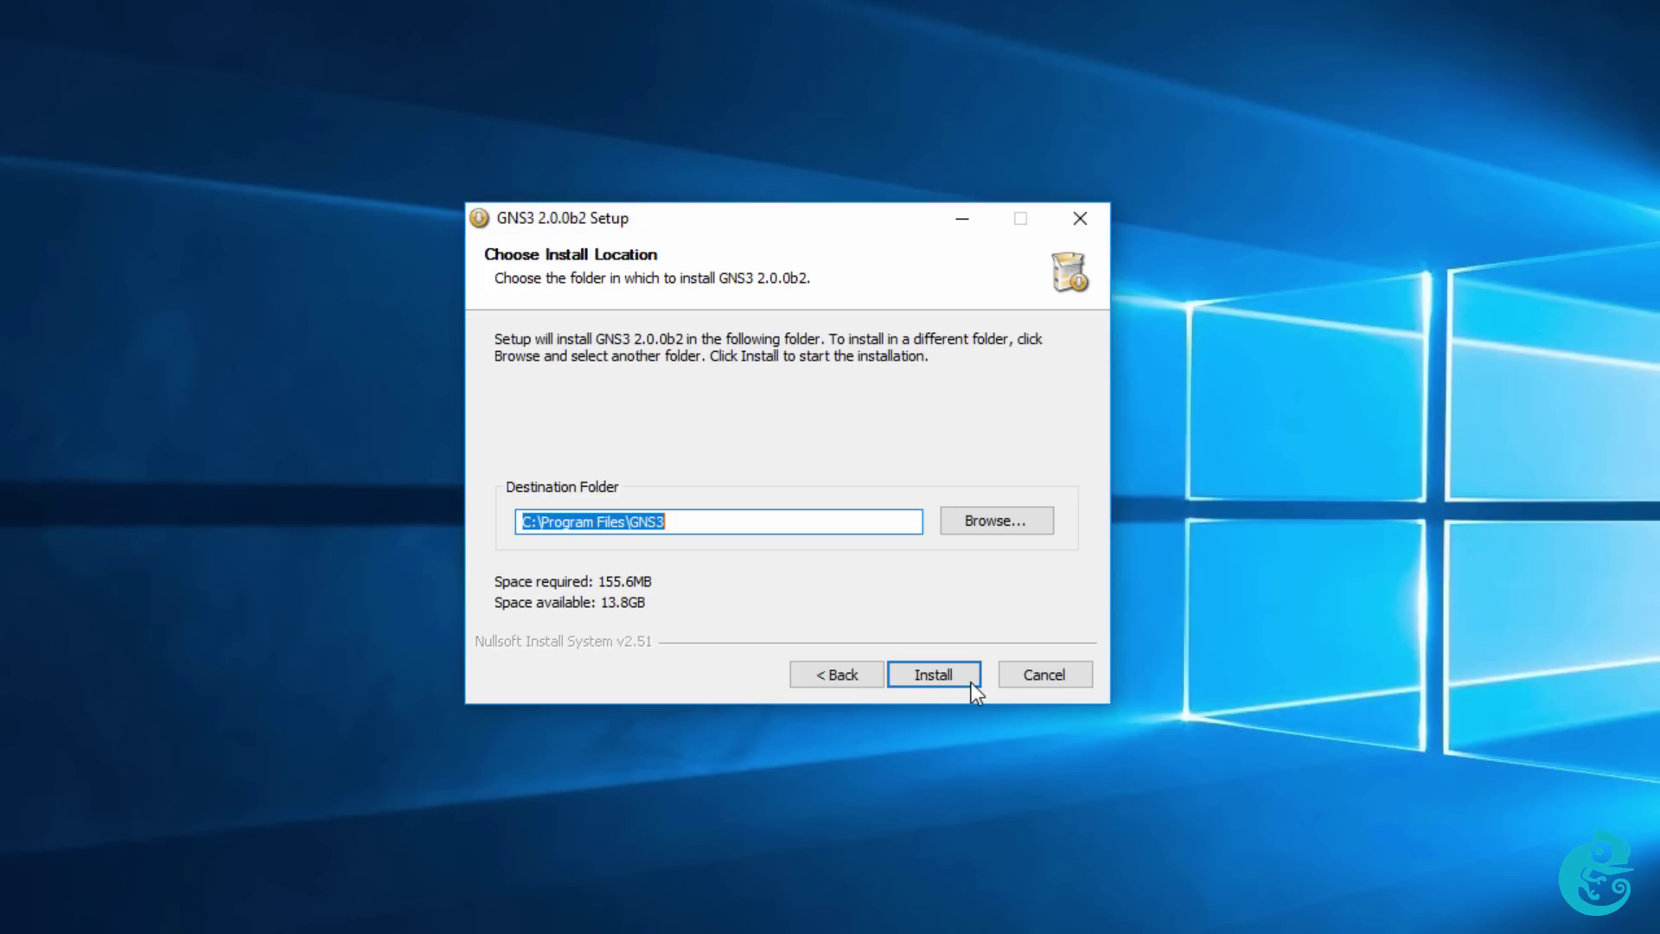
Install GNS3 to C:\Program Files\GNS3 and complete WinPcap 4.1.3 setup with the boot-time driver option.
click(1578, 891)
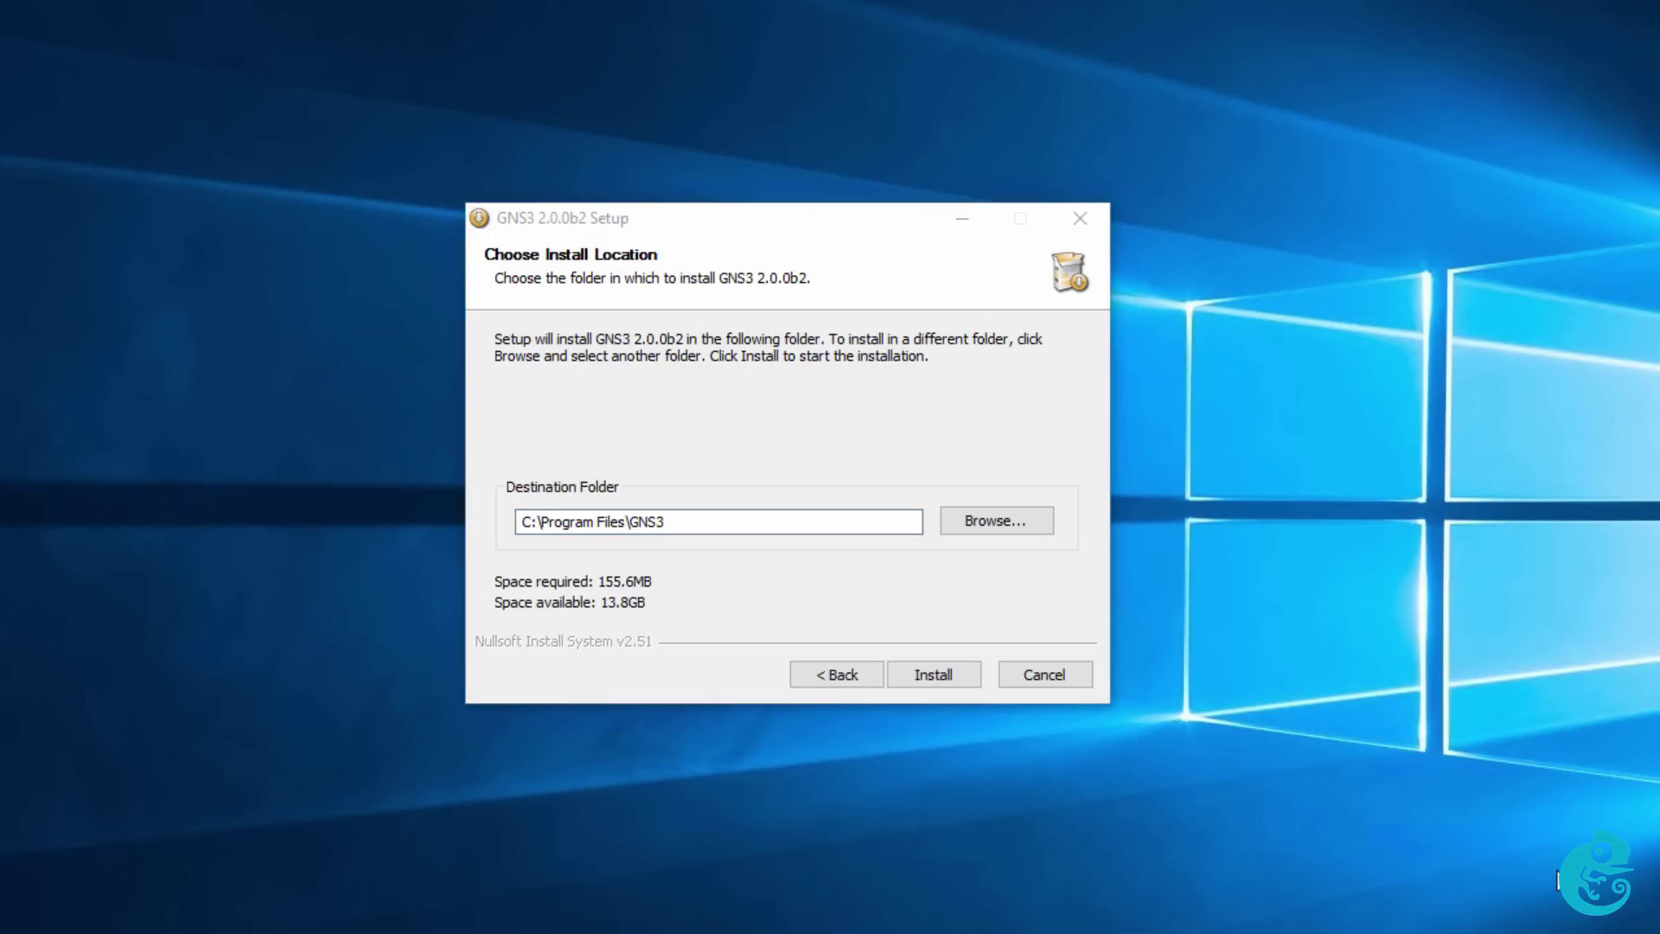
click(962, 673)
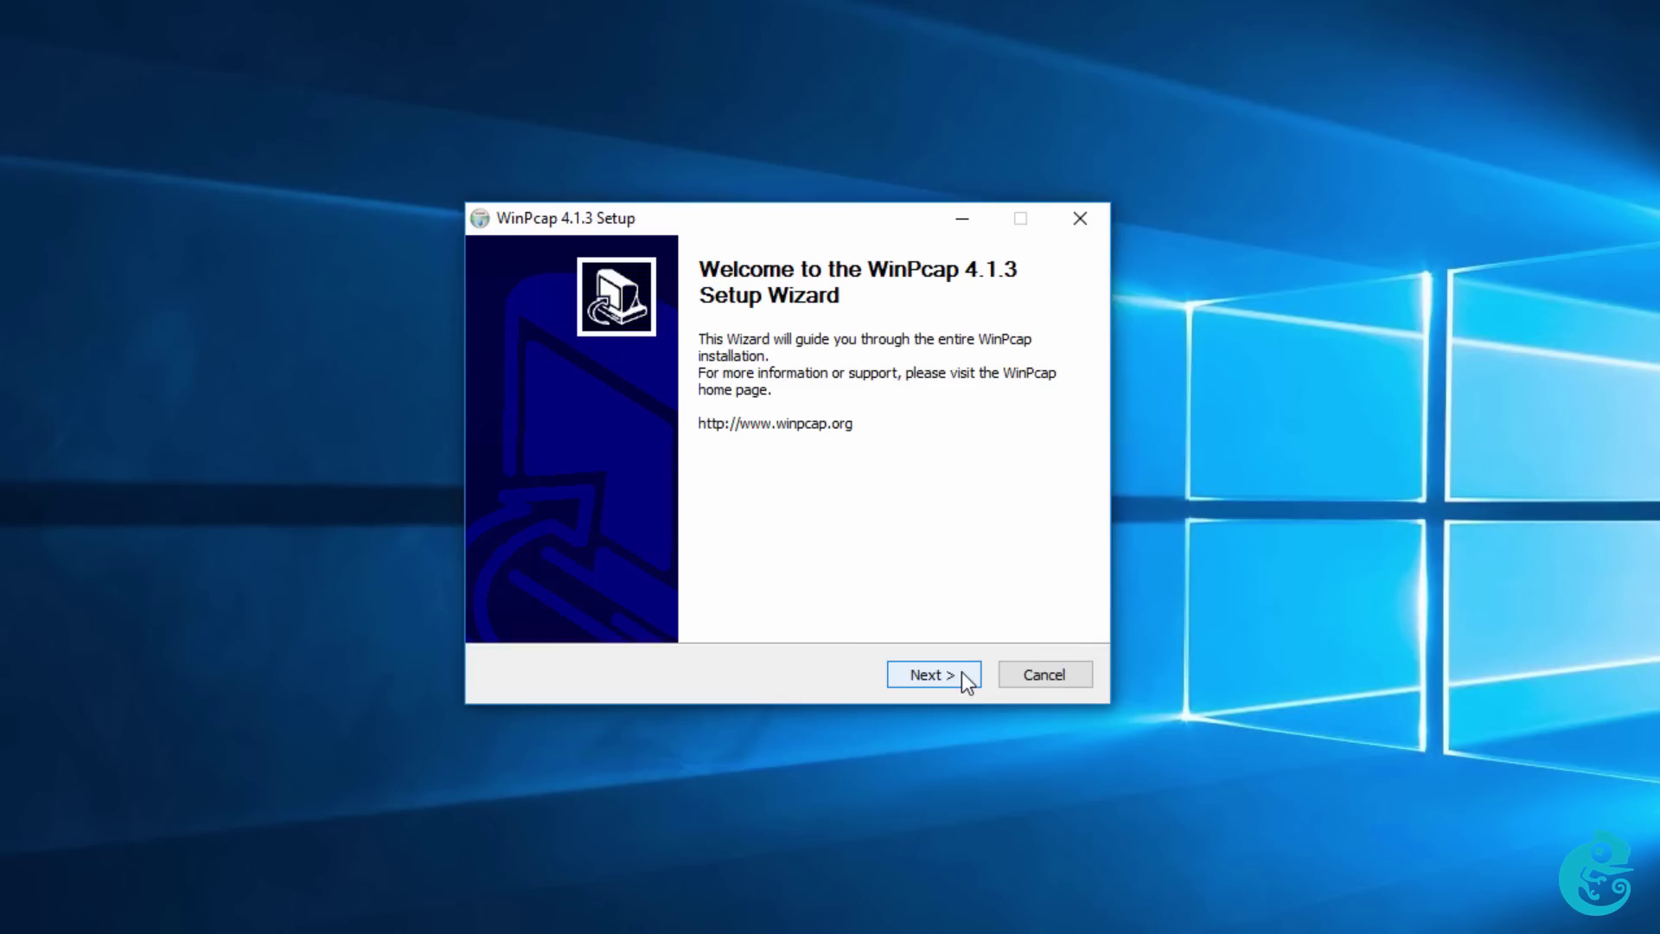
click(961, 672)
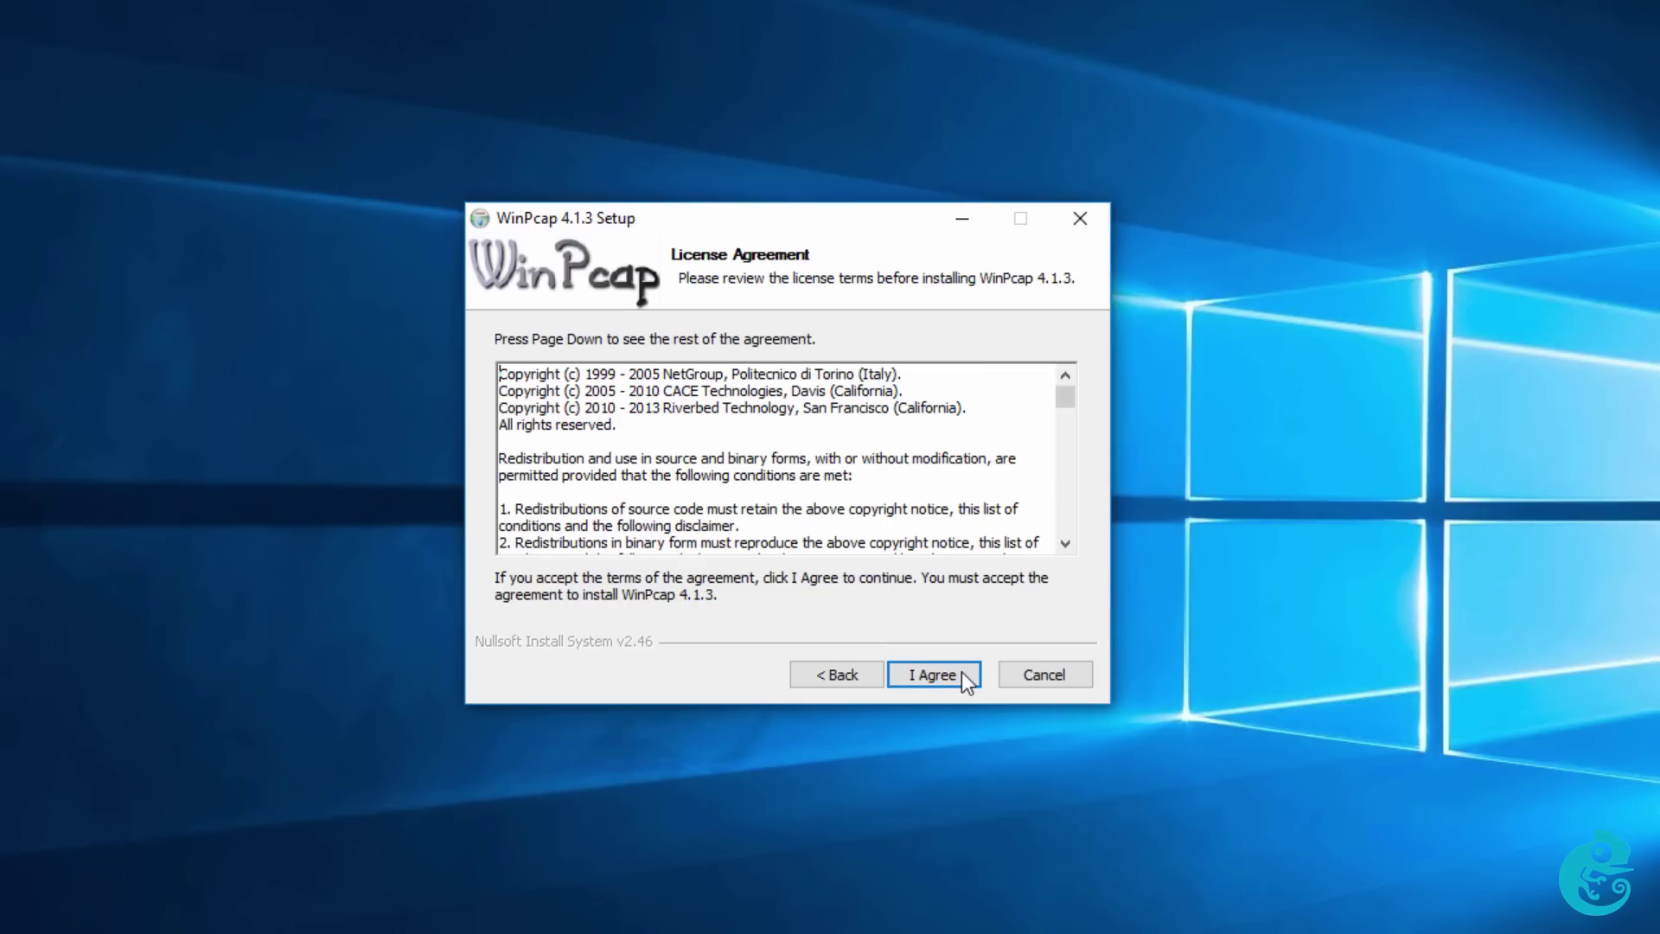
click(961, 672)
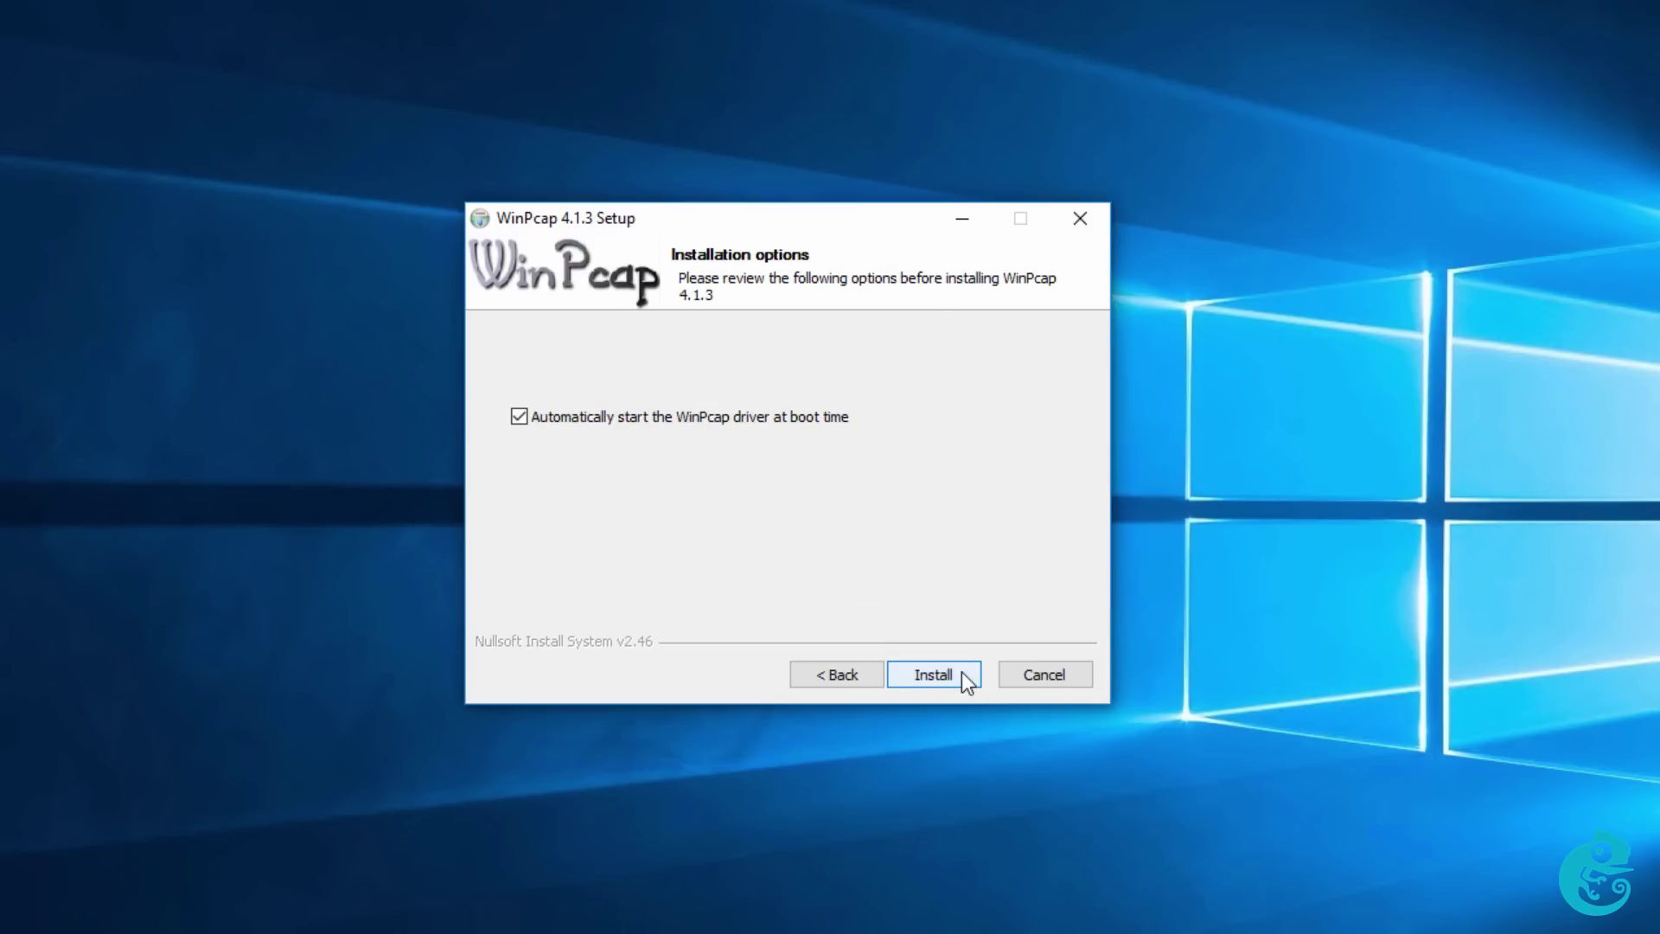
click(962, 673)
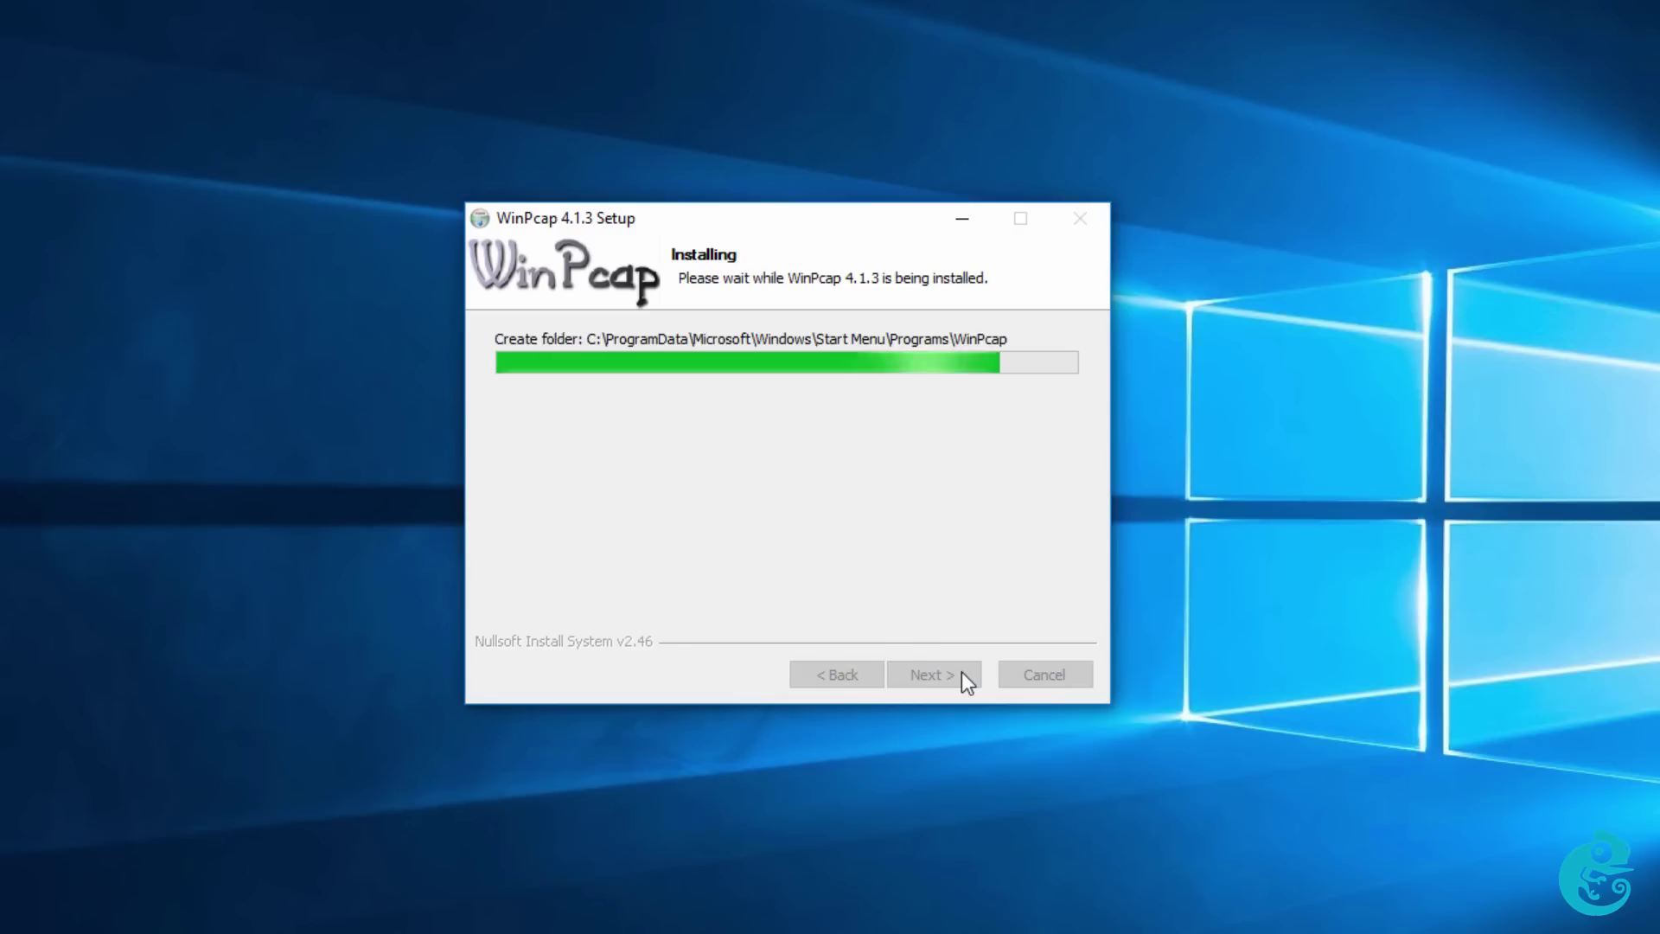
click(961, 672)
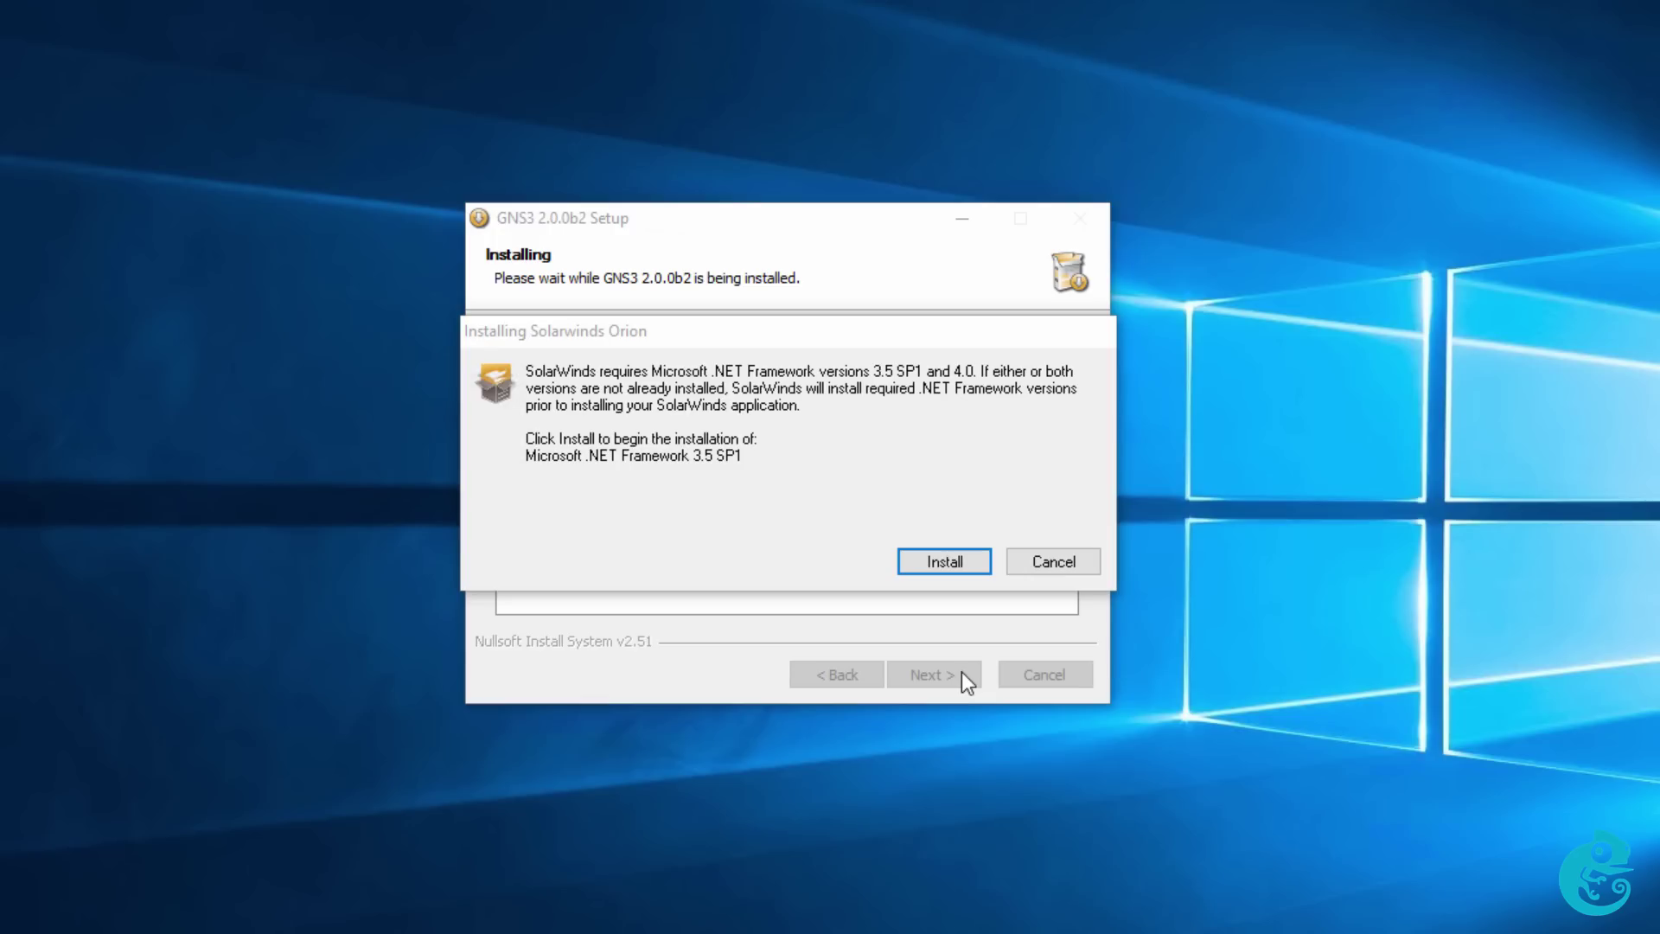
Approve installing .NET Framework 3.5 SP1 for SolarWinds Orion.
click(974, 560)
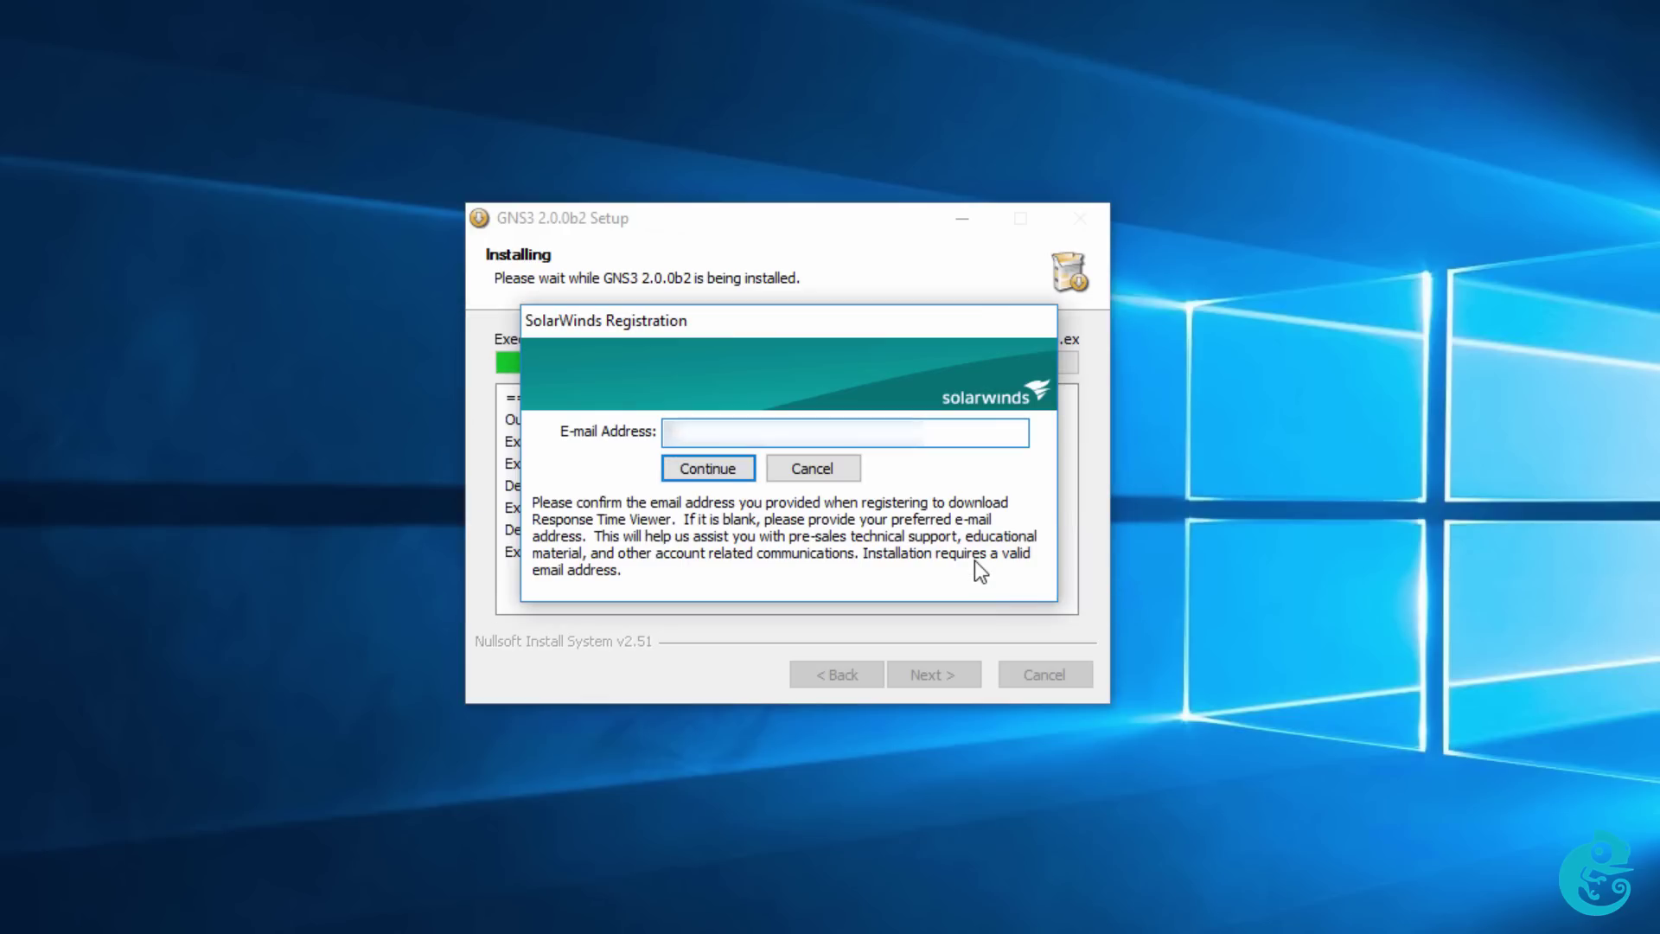
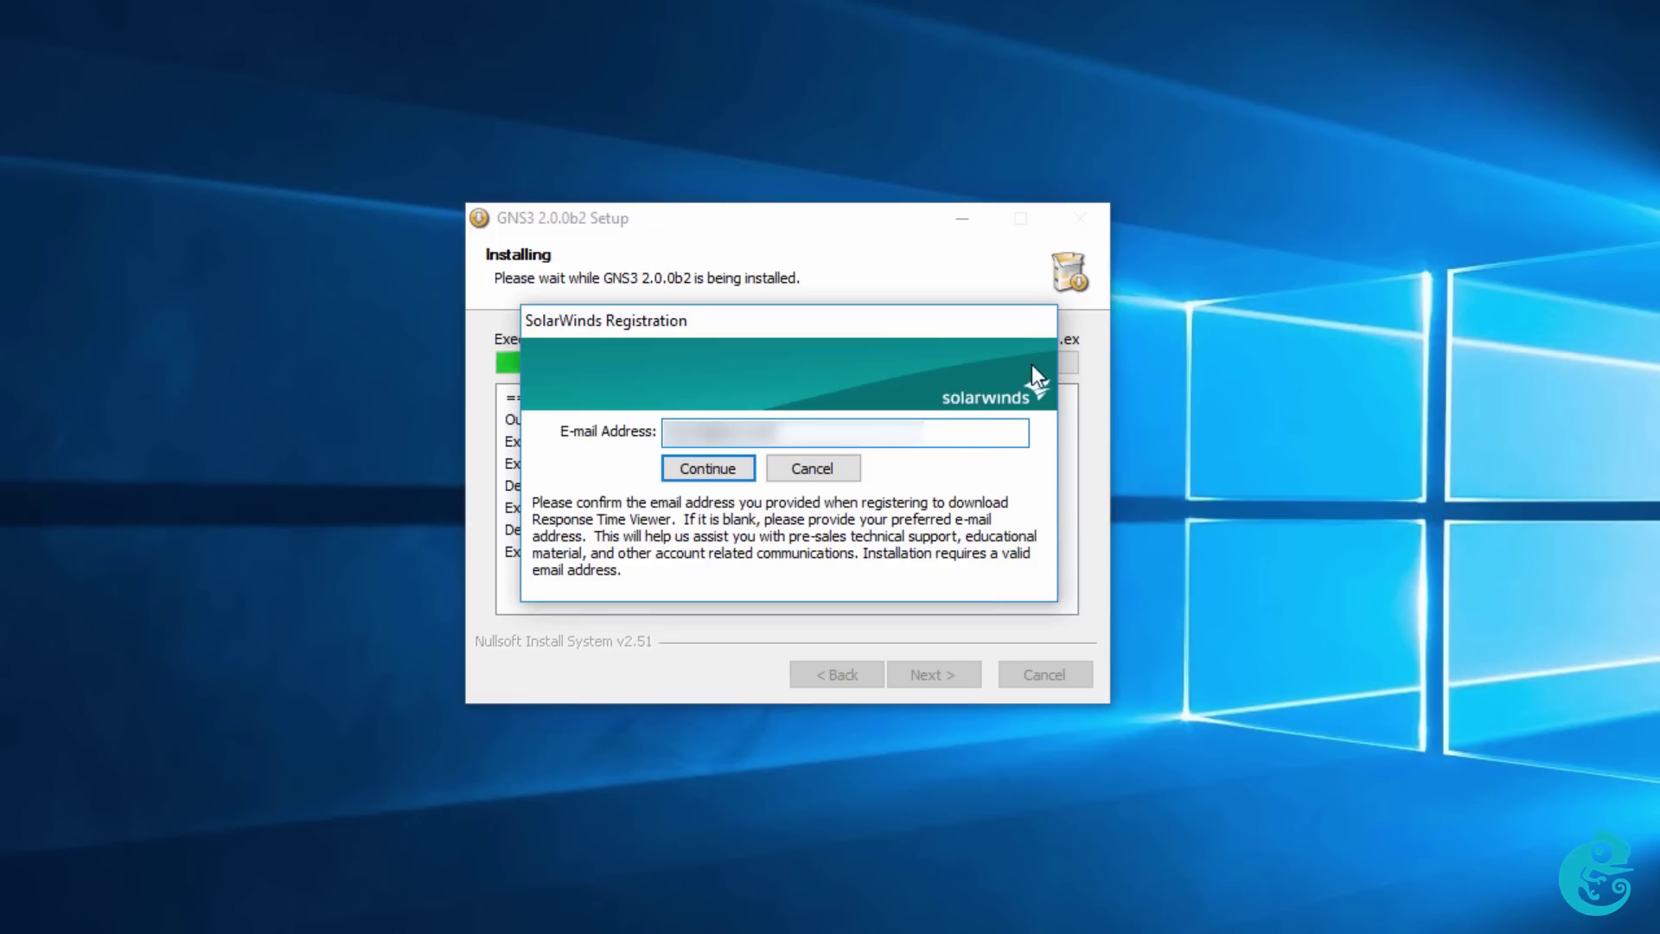
Submit an e-mail for SolarWinds registration, accept its licence, and install Response Time Viewer in the default ResponseTimeViewer folder.
click(709, 468)
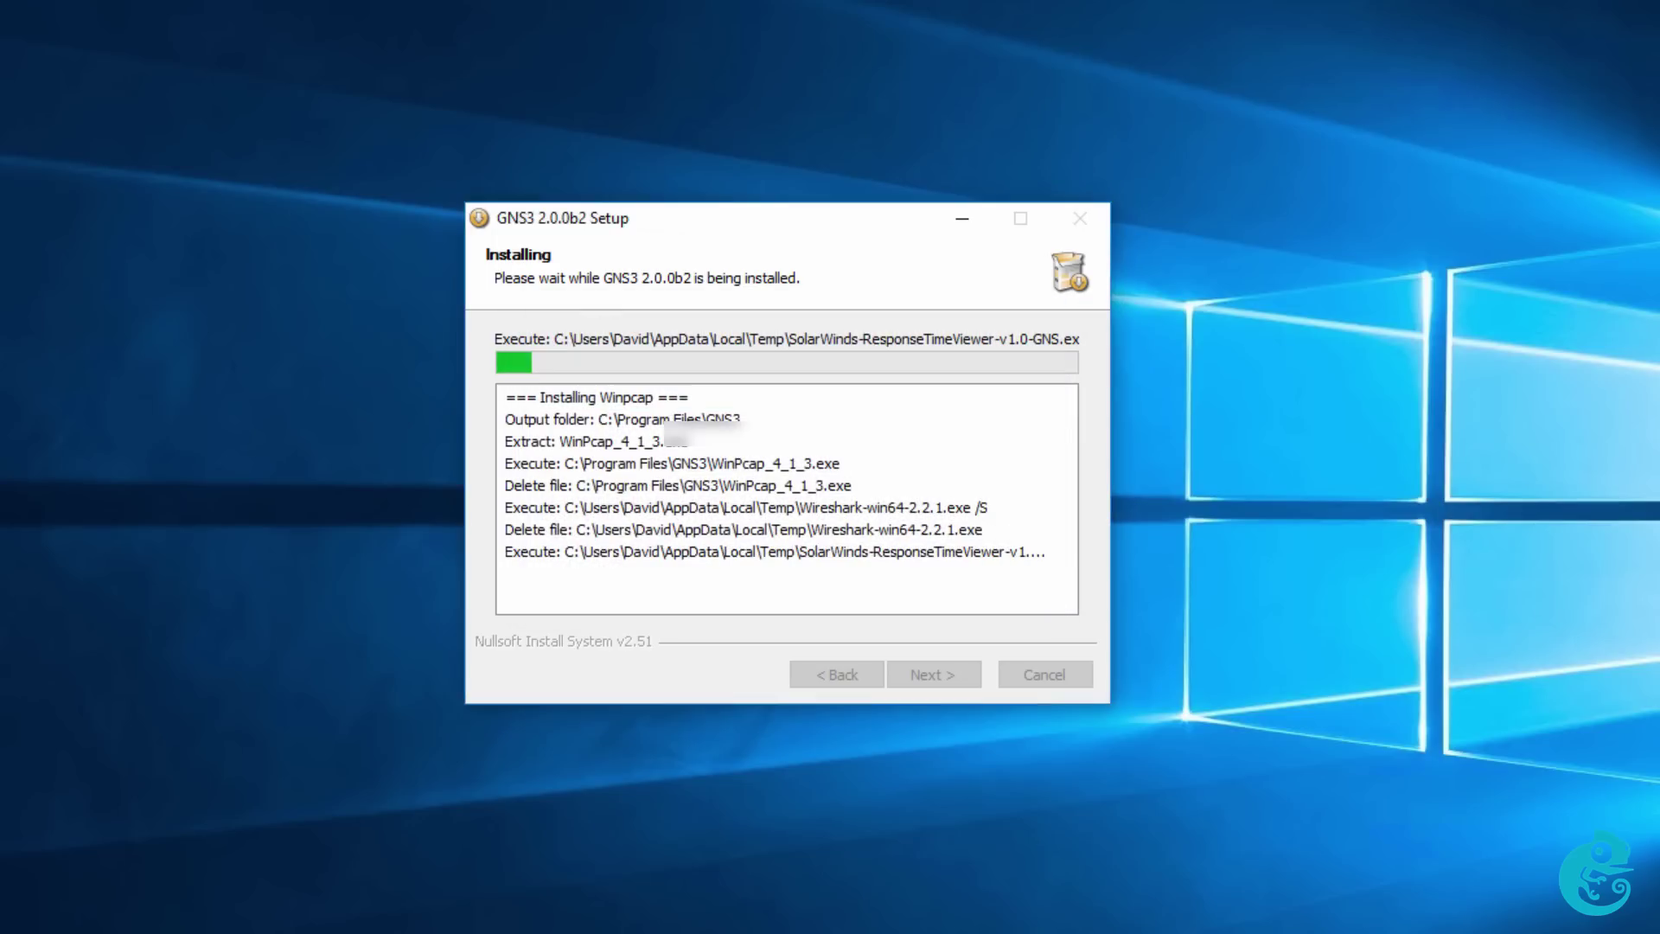
click(969, 668)
click(714, 604)
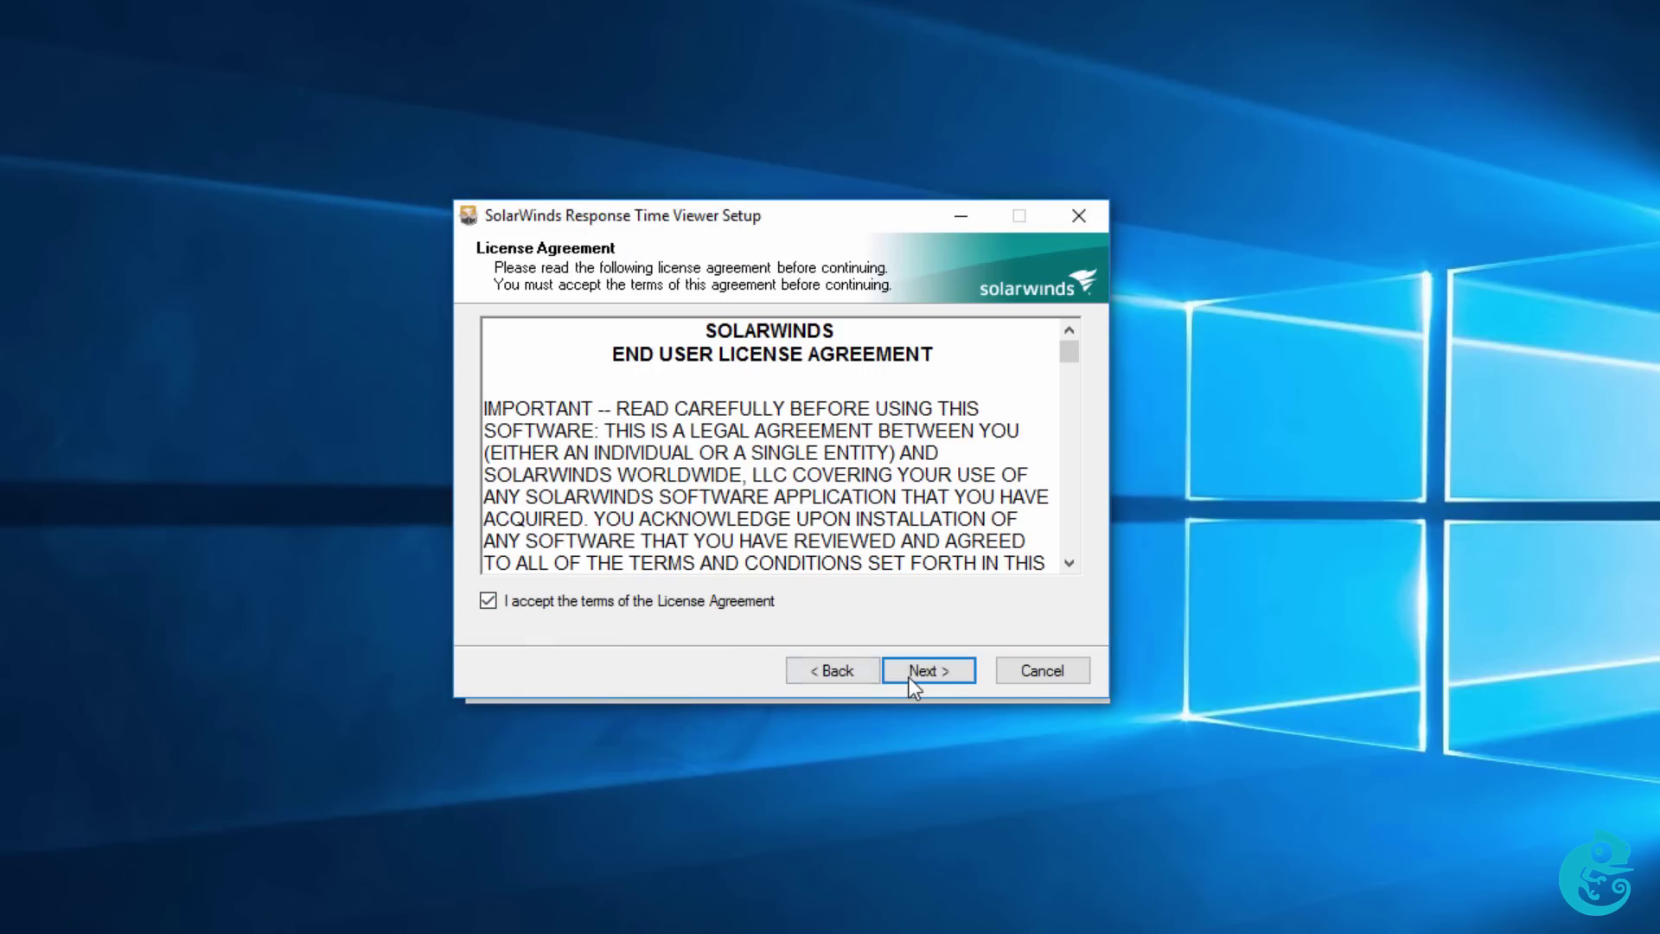
click(912, 683)
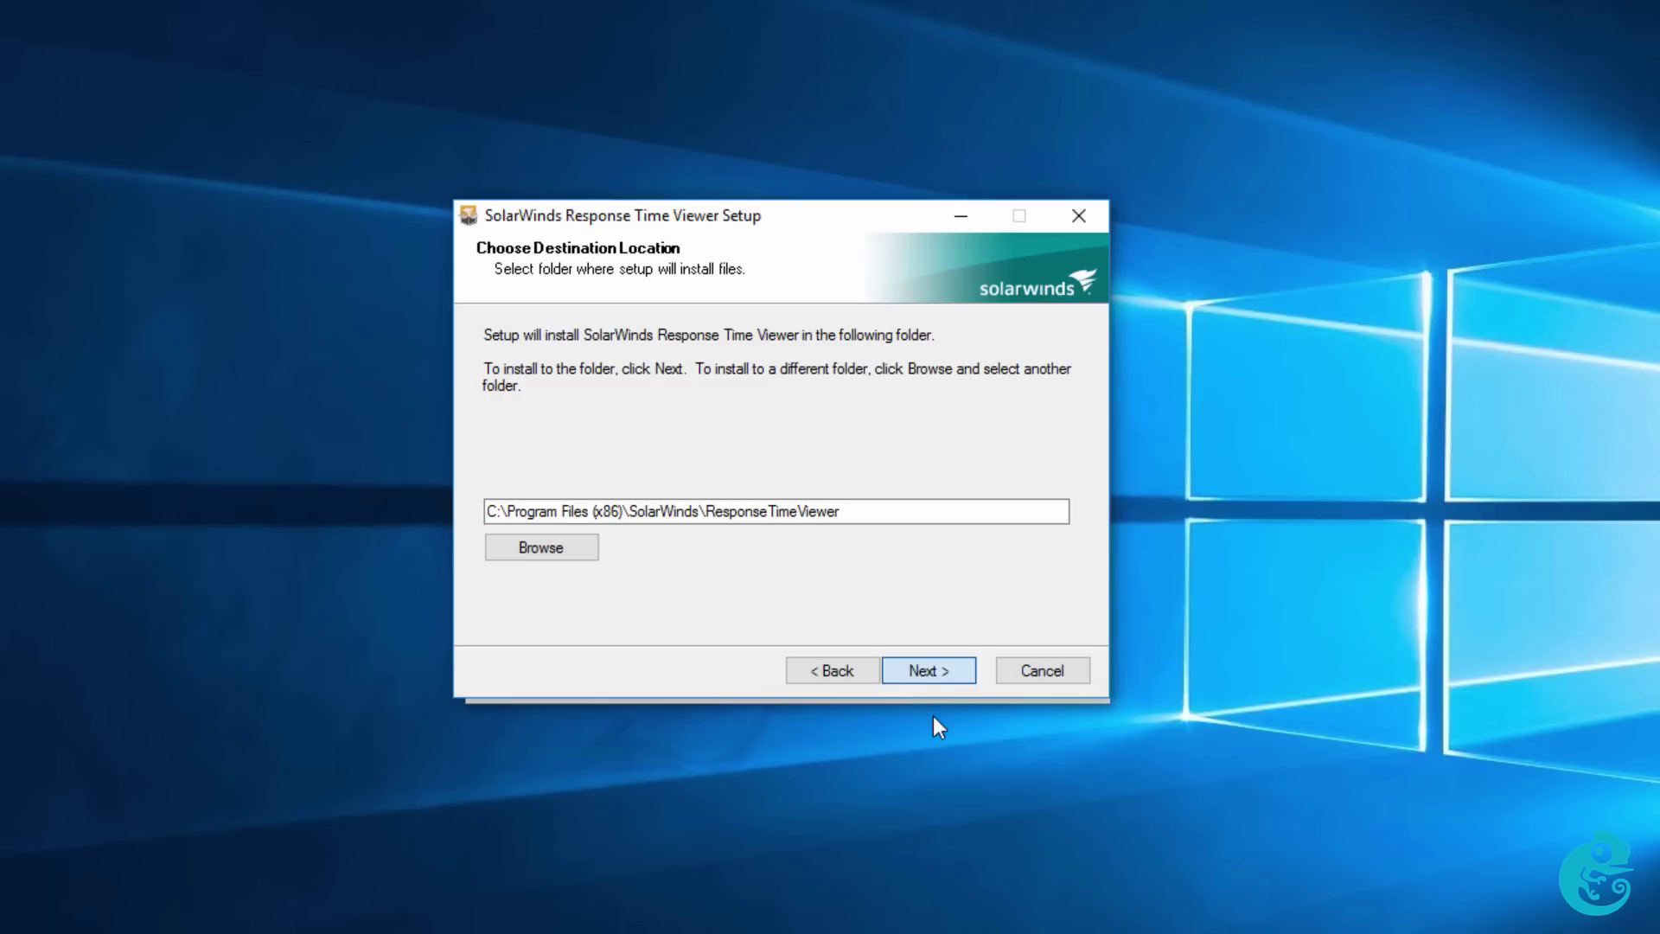
click(966, 672)
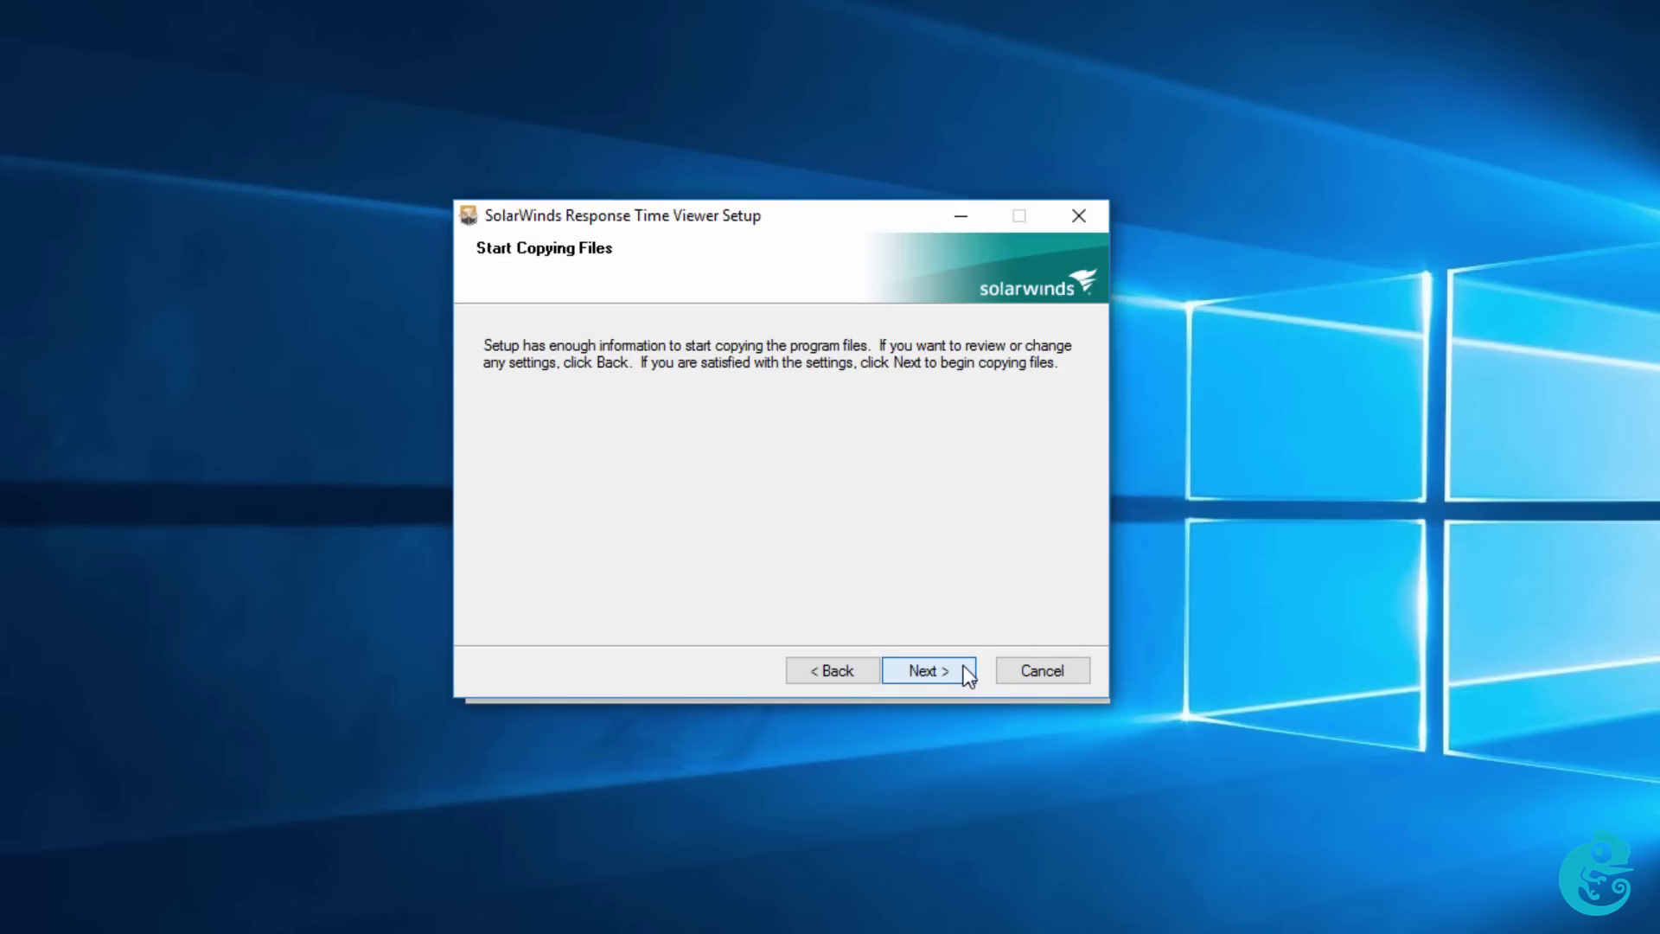
click(968, 675)
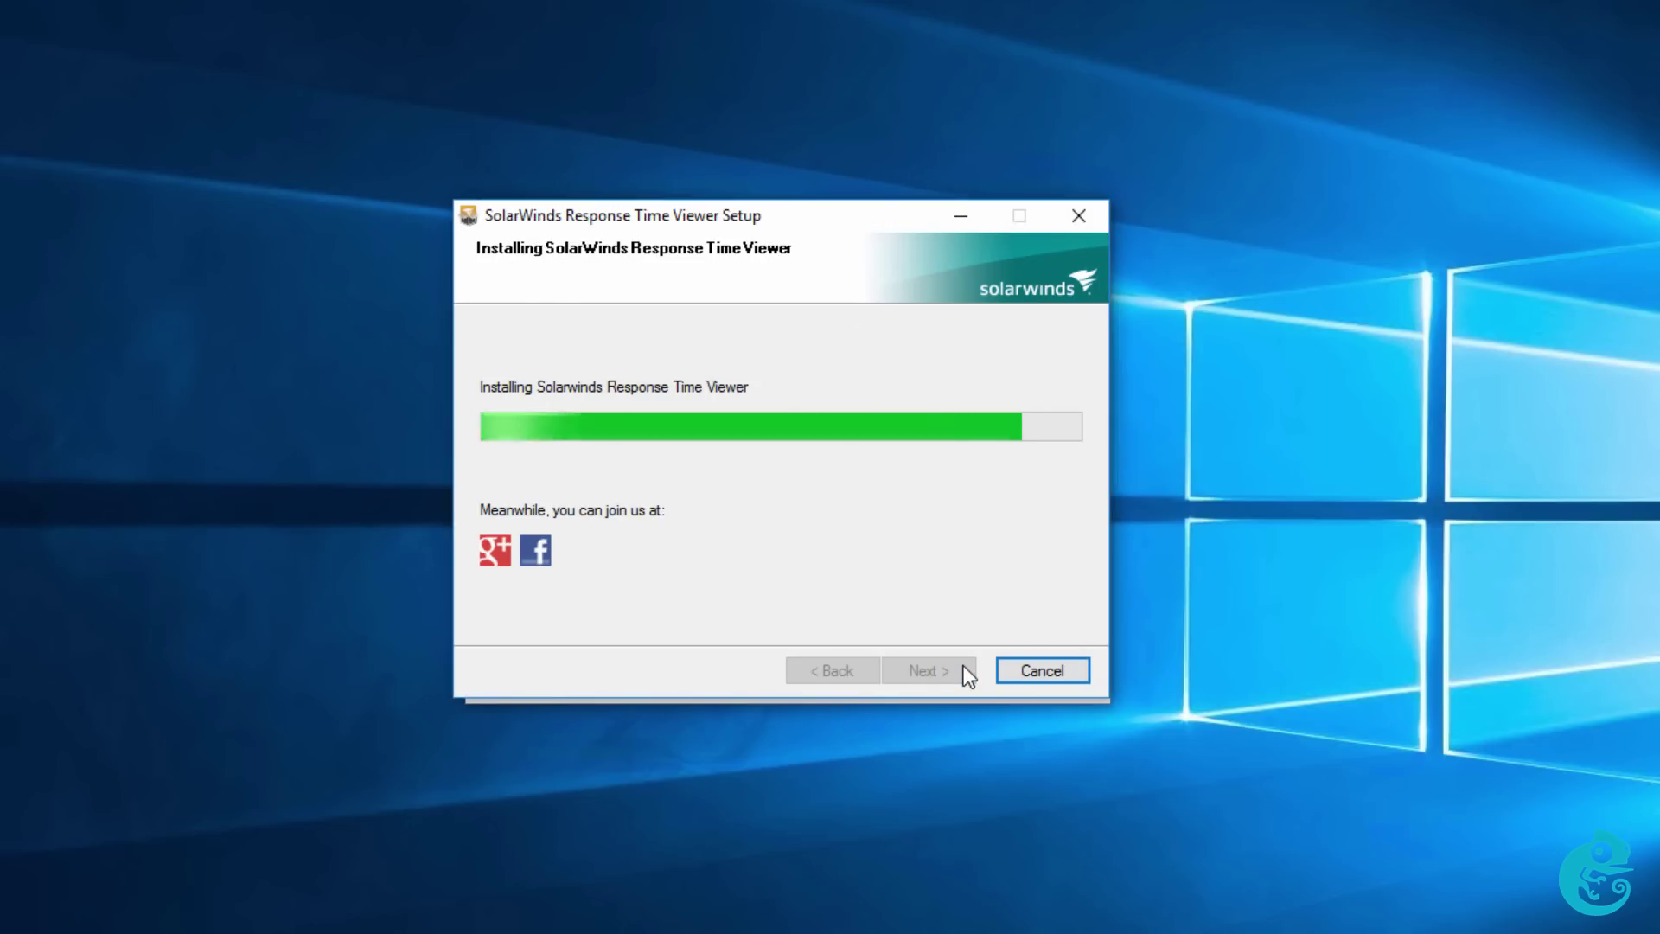
click(964, 671)
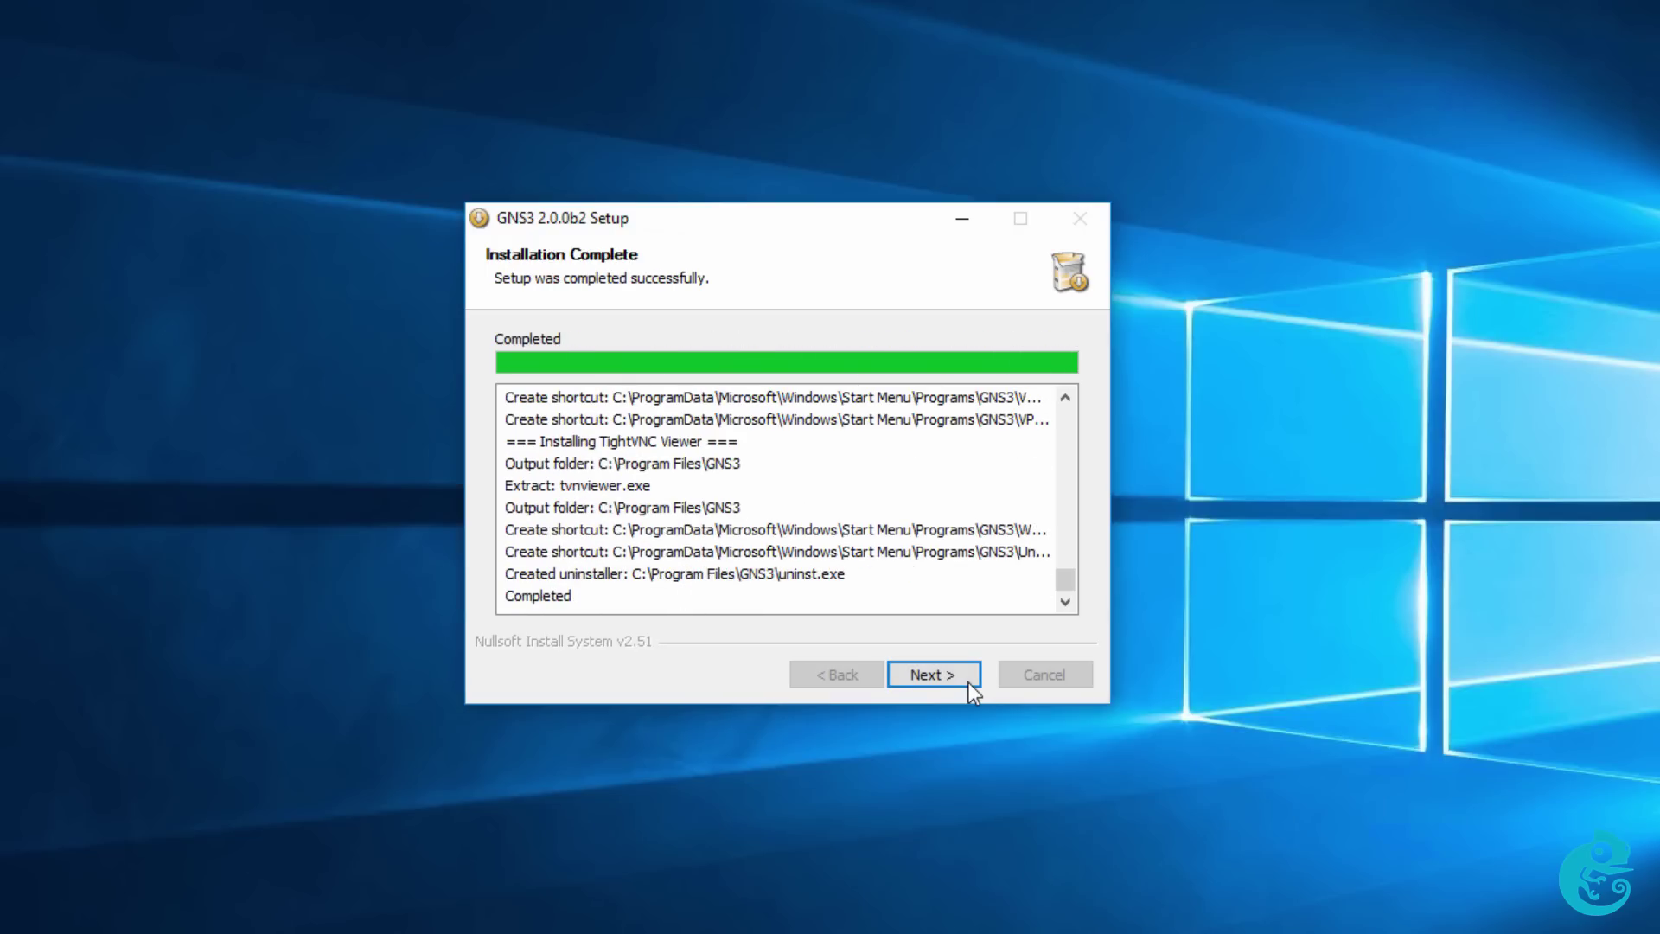
Complete the GNS3 installer past Installation Complete, skipping the SolarWinds Standard Toolset offer.
click(969, 682)
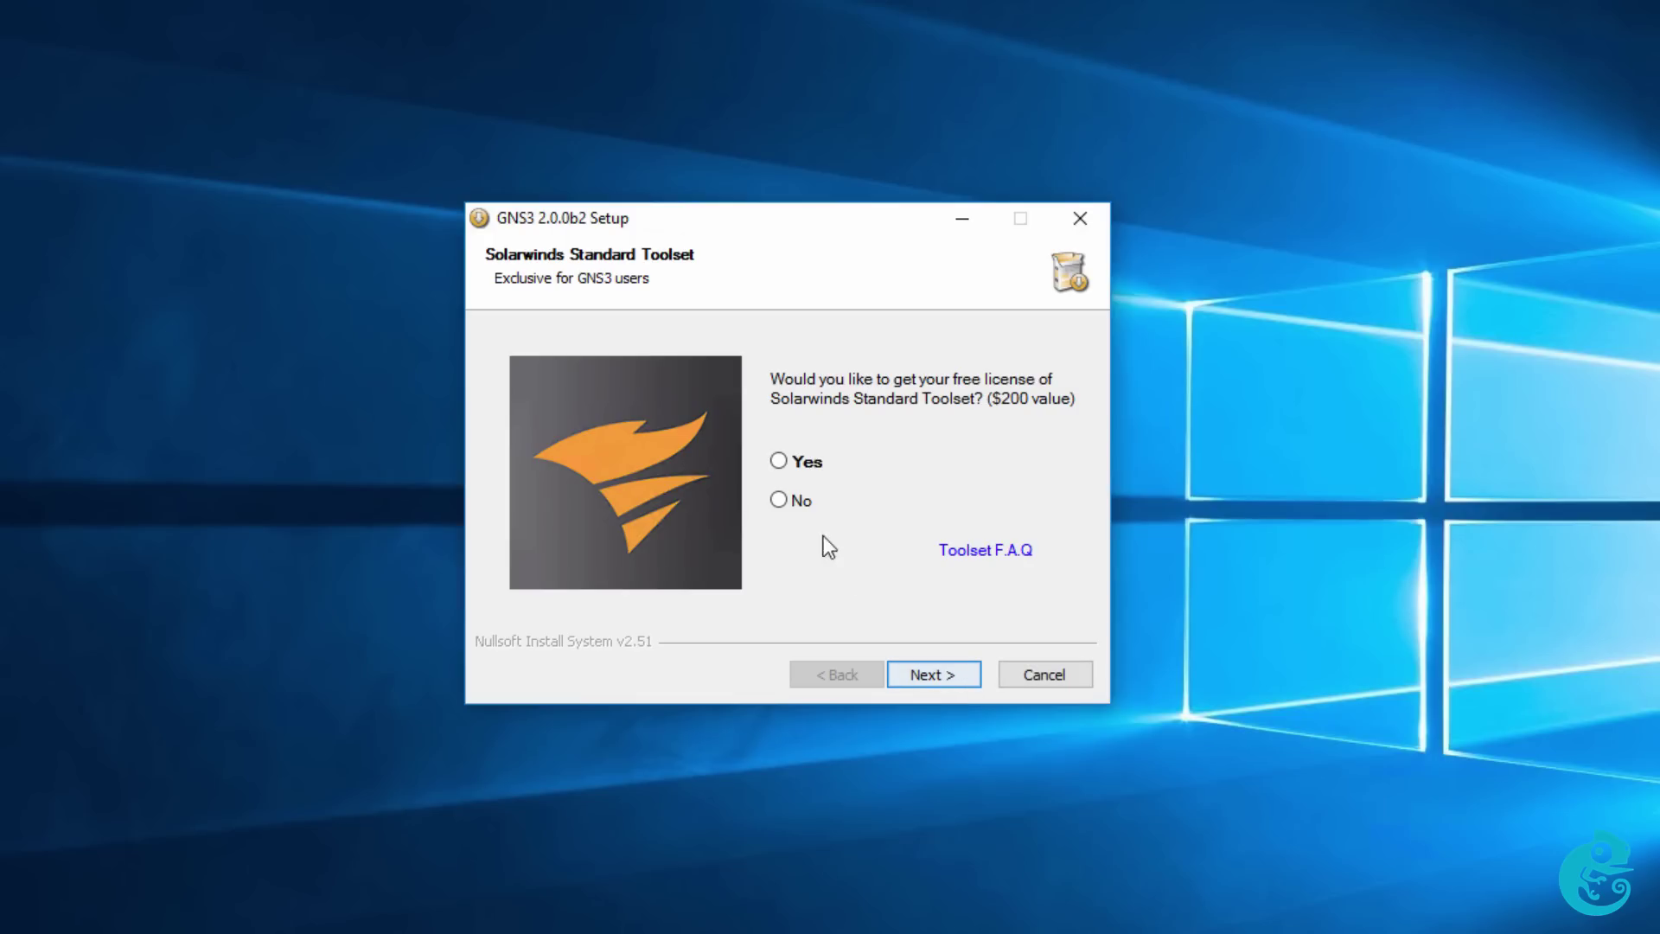
click(978, 687)
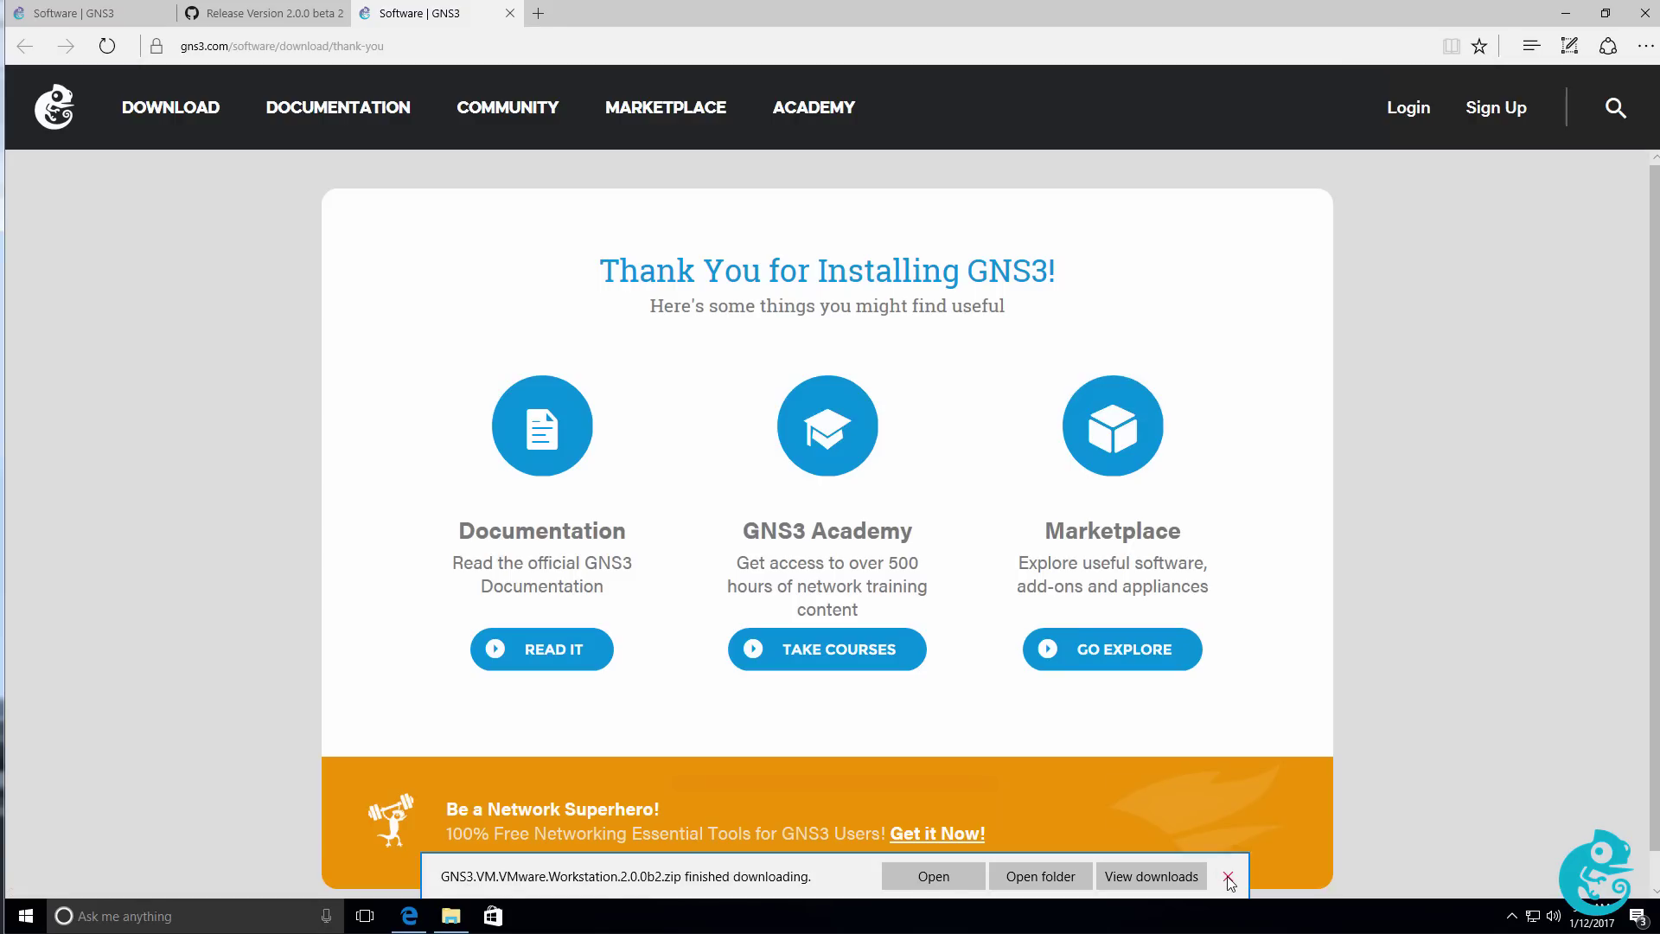
Dismiss Edge's download notice and minimise Edge to reveal the GNS3 desktop shortcut.
click(1229, 877)
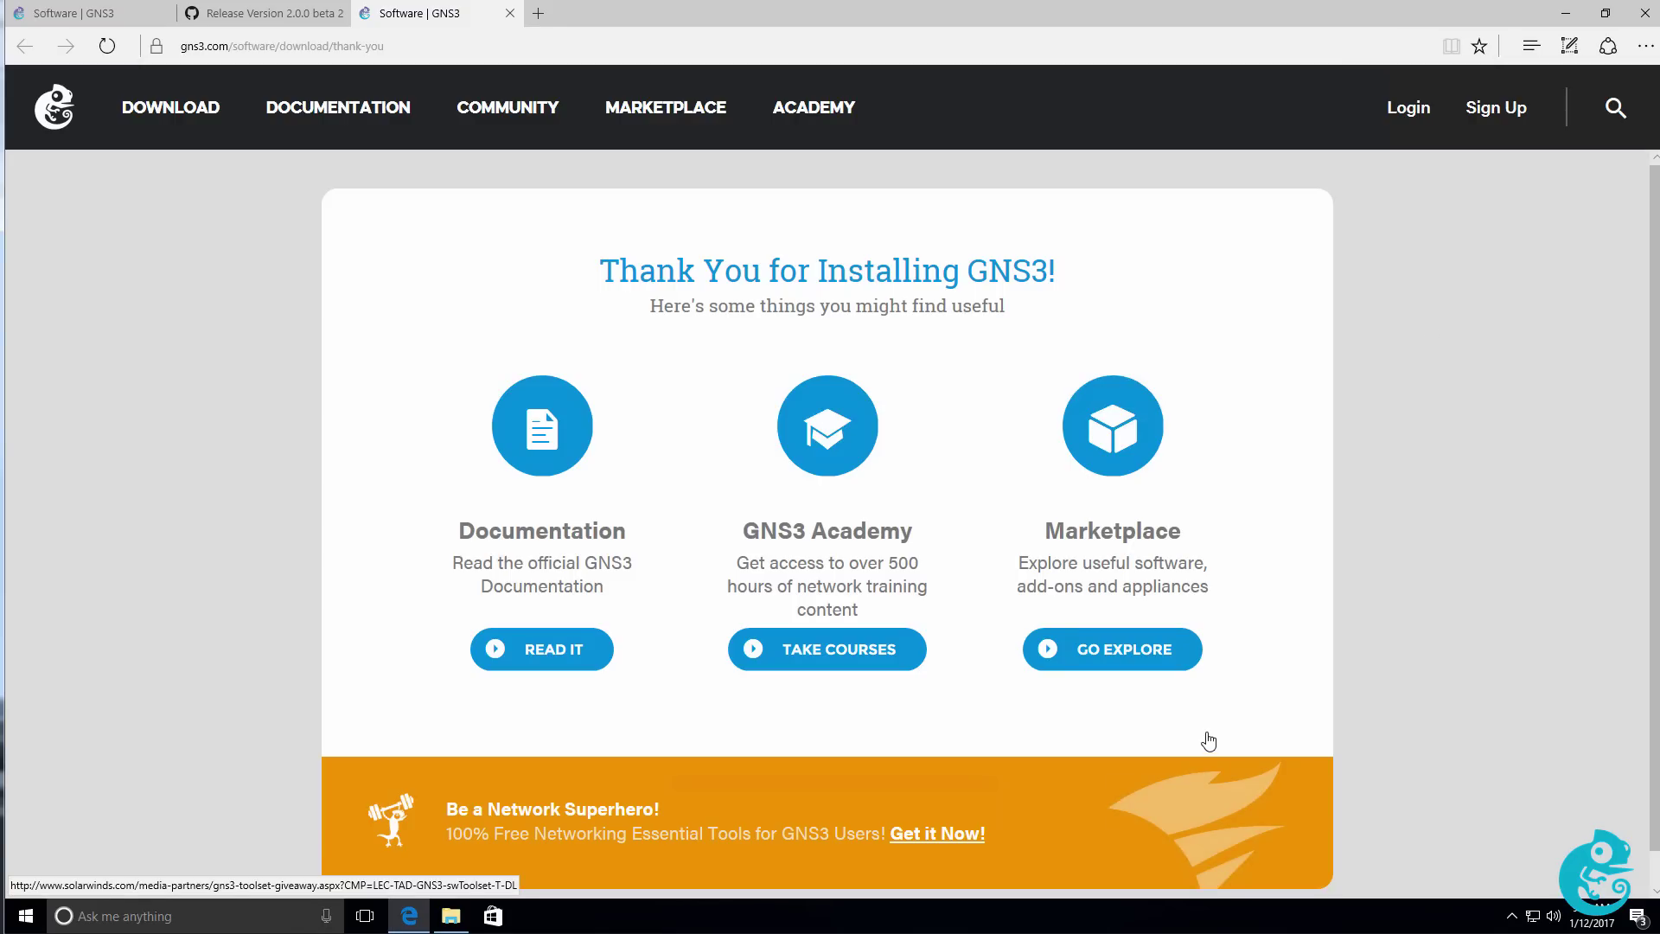
click(1563, 13)
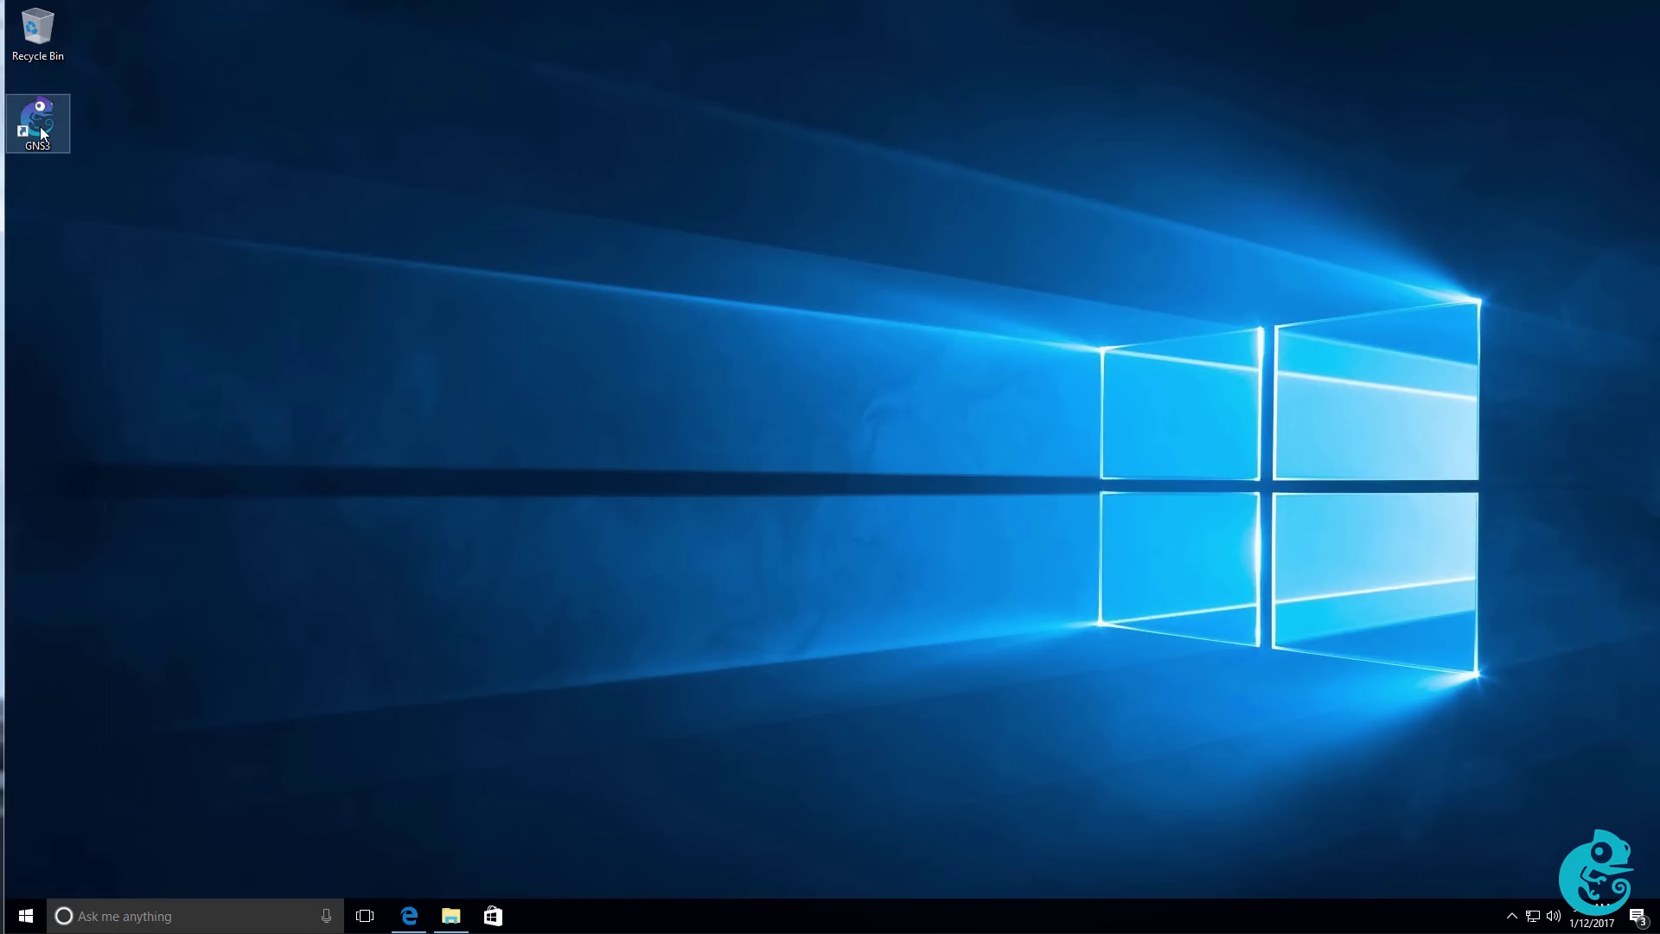
Launch GNS3 and complete the Setup Wizard with the local server at 192.168.1.100 port 3080.
double_click(42, 132)
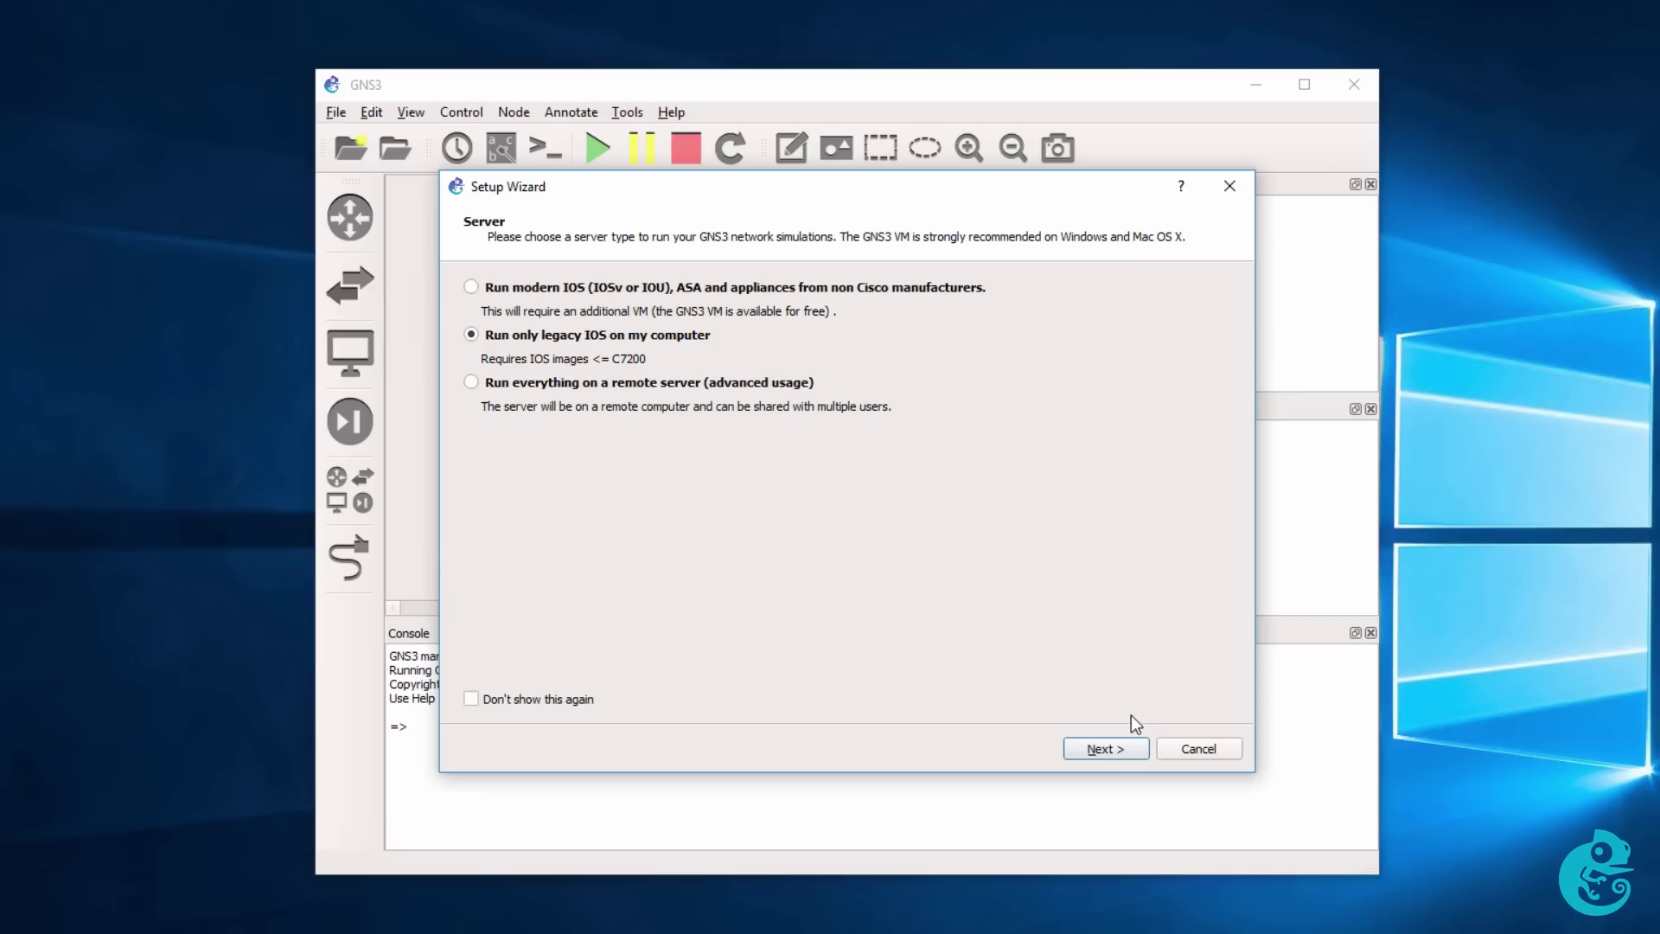
click(1114, 747)
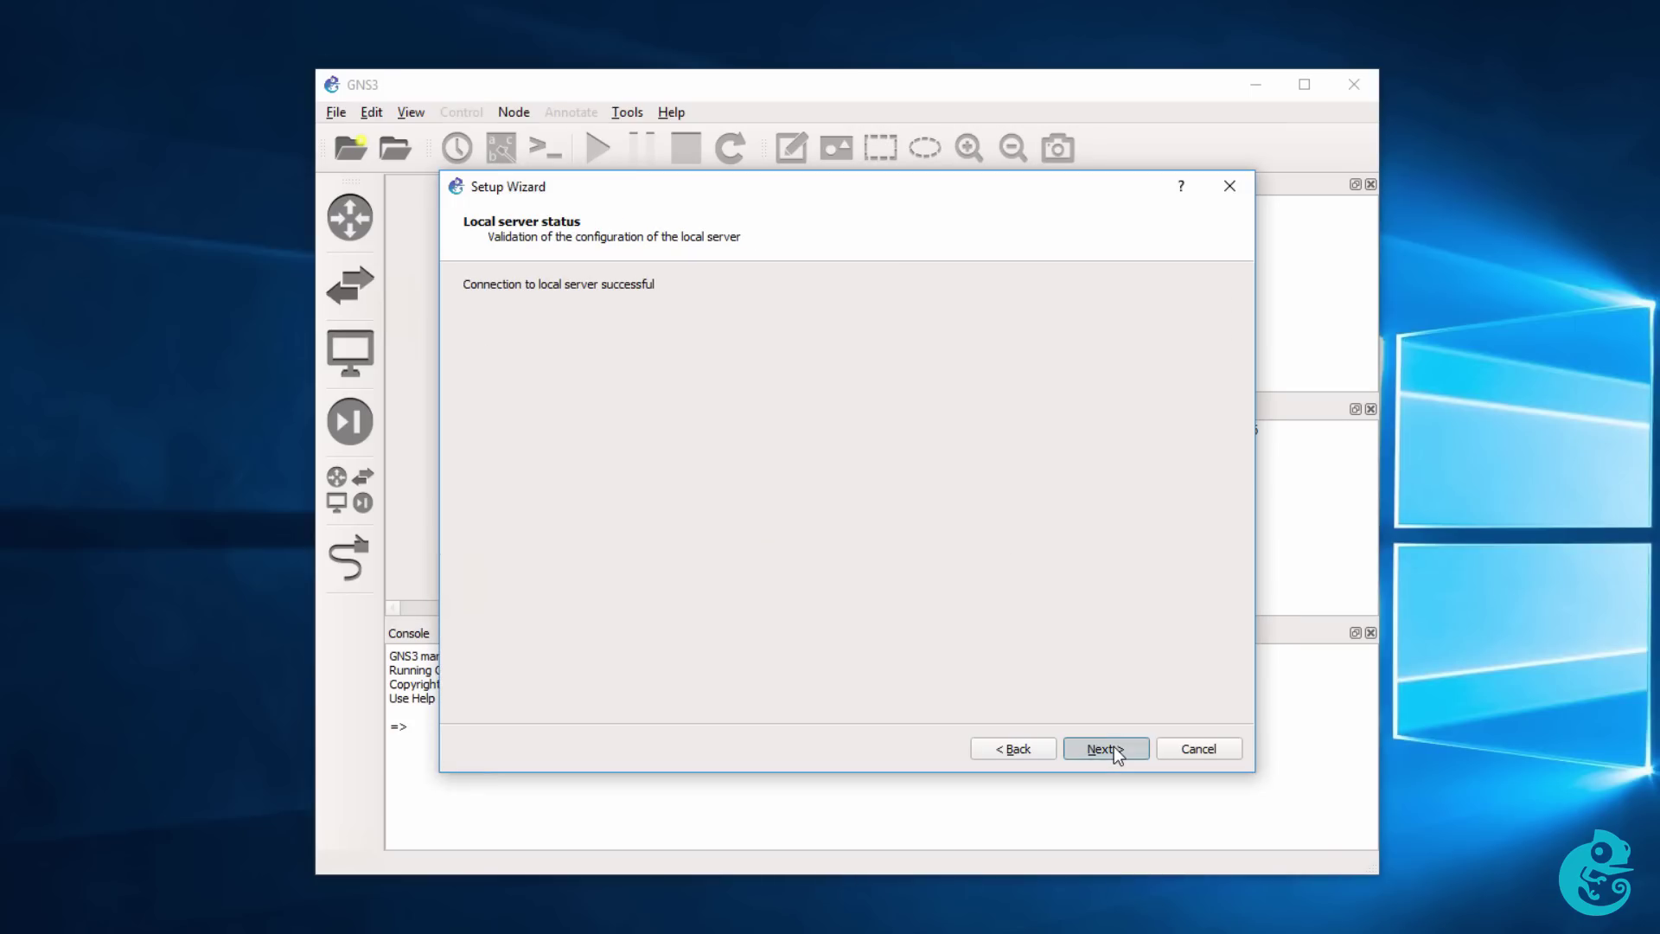
click(1113, 751)
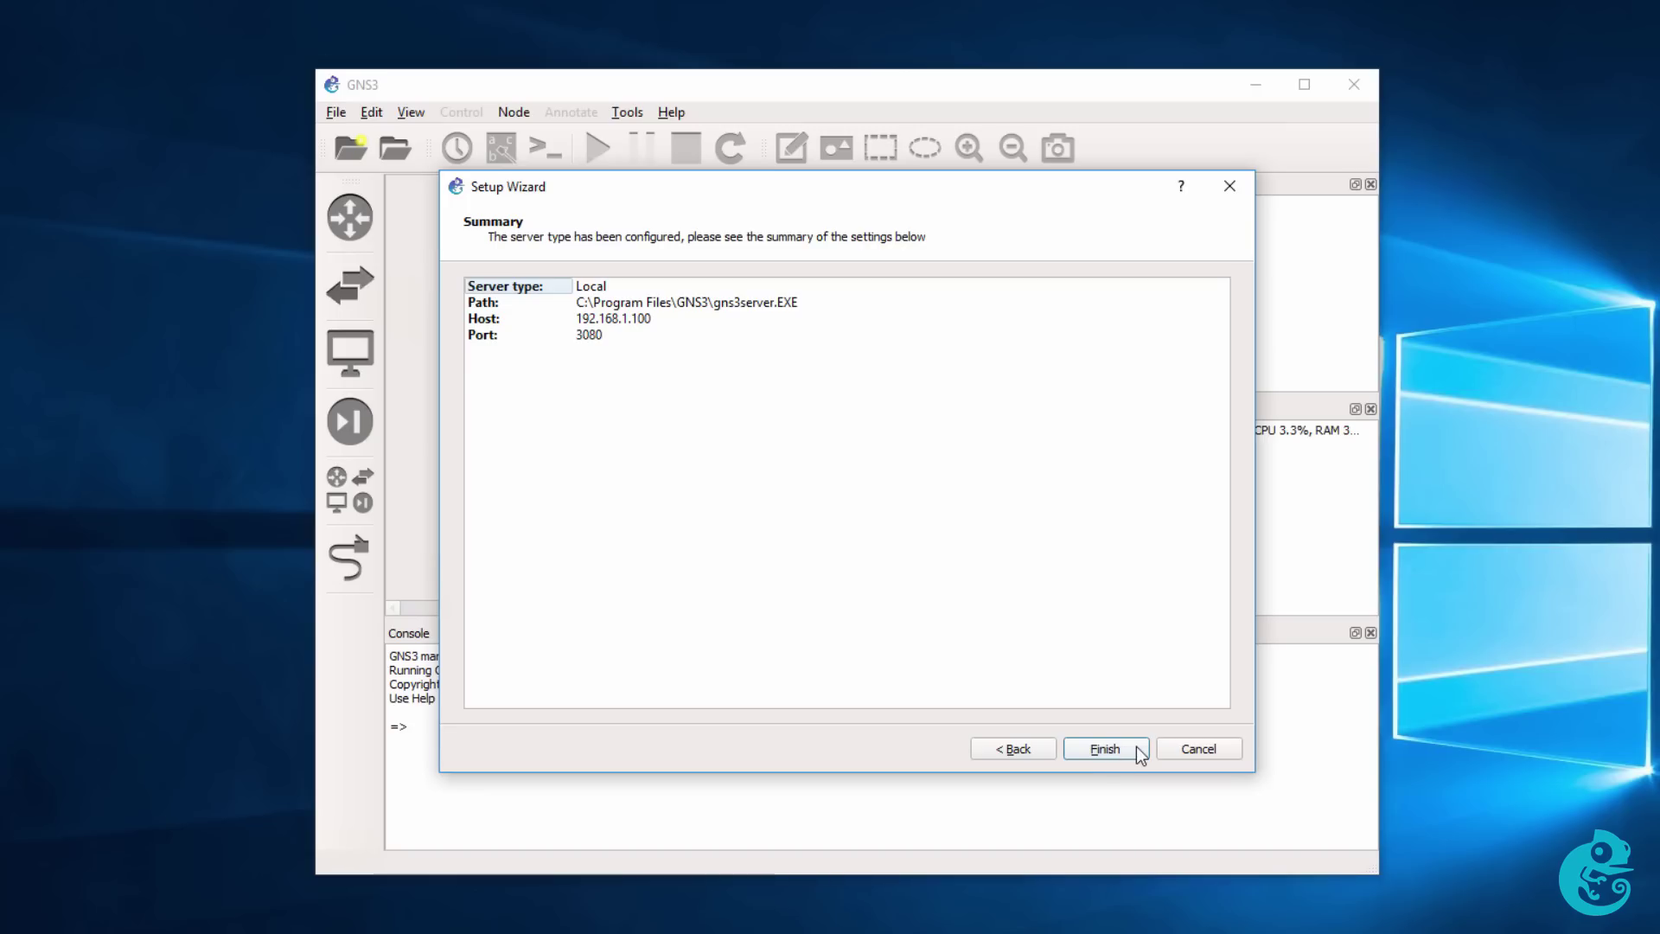
click(1136, 747)
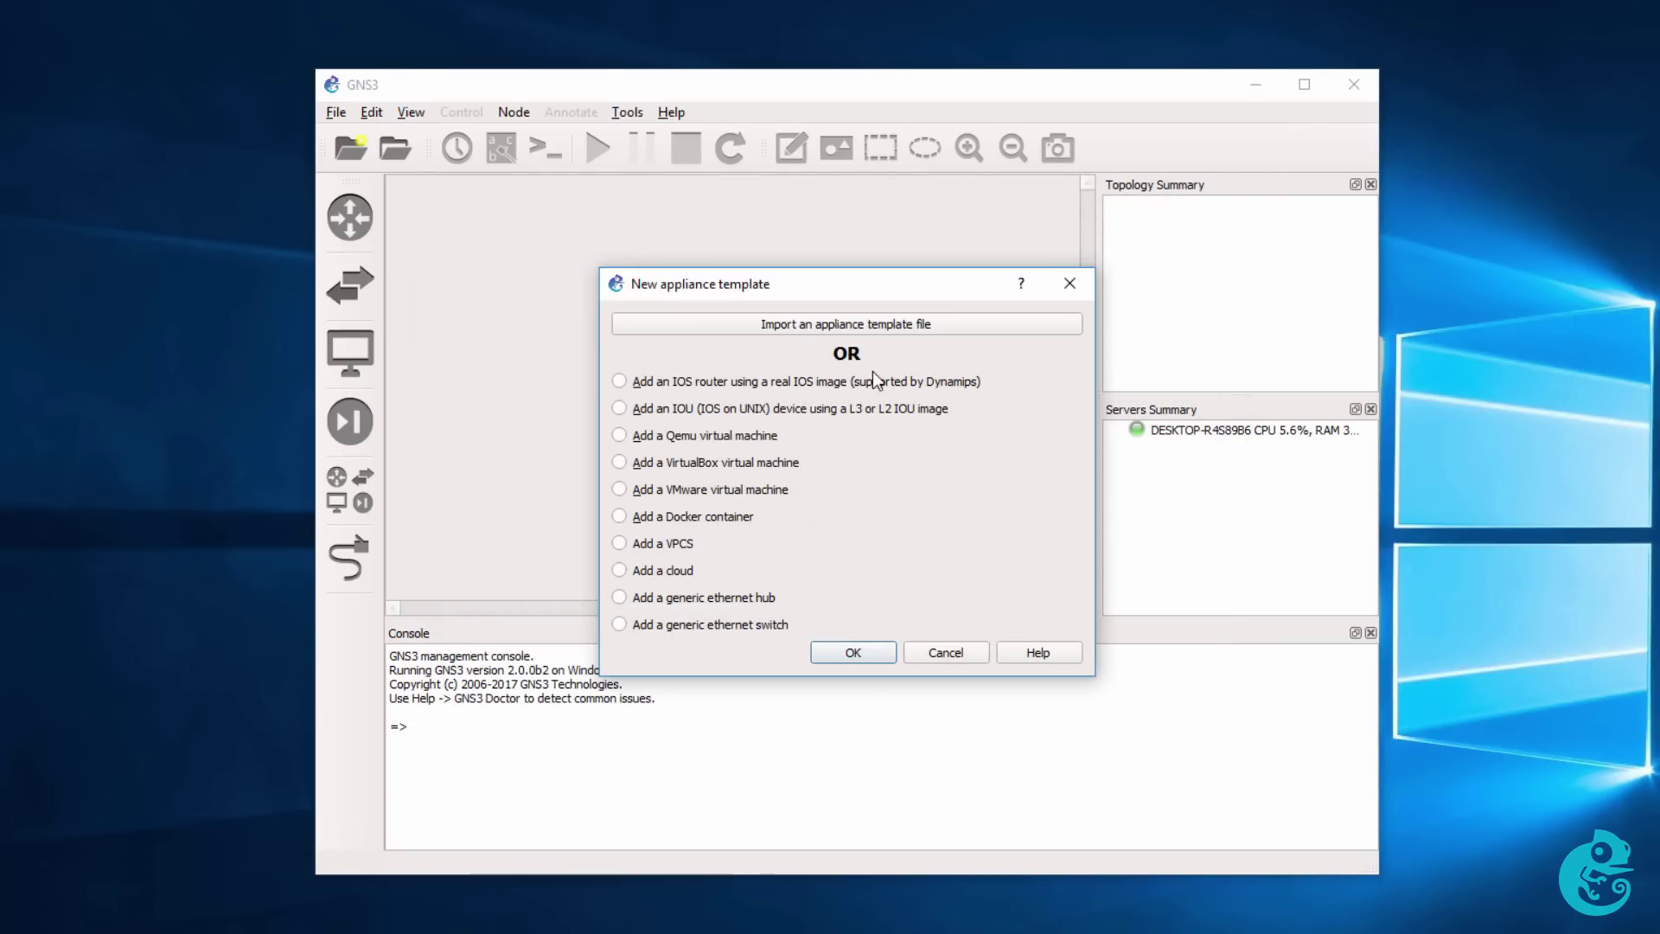
Choose 'Add an IOS router using a real IOS image' for the new appliance template.
click(793, 381)
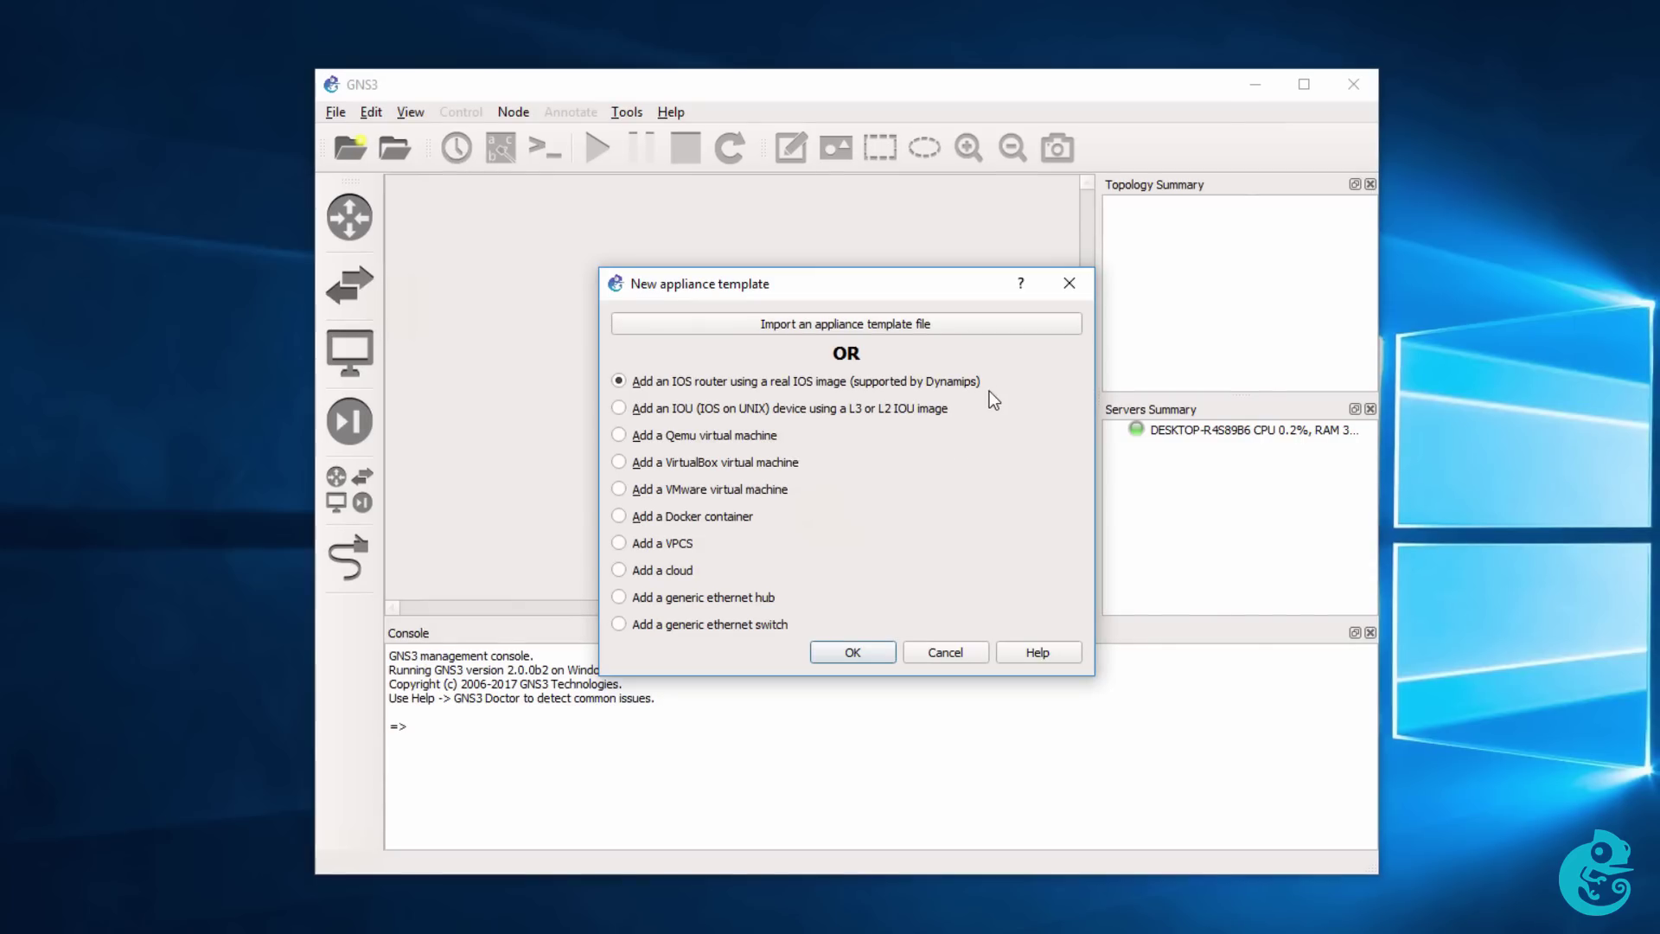
click(873, 651)
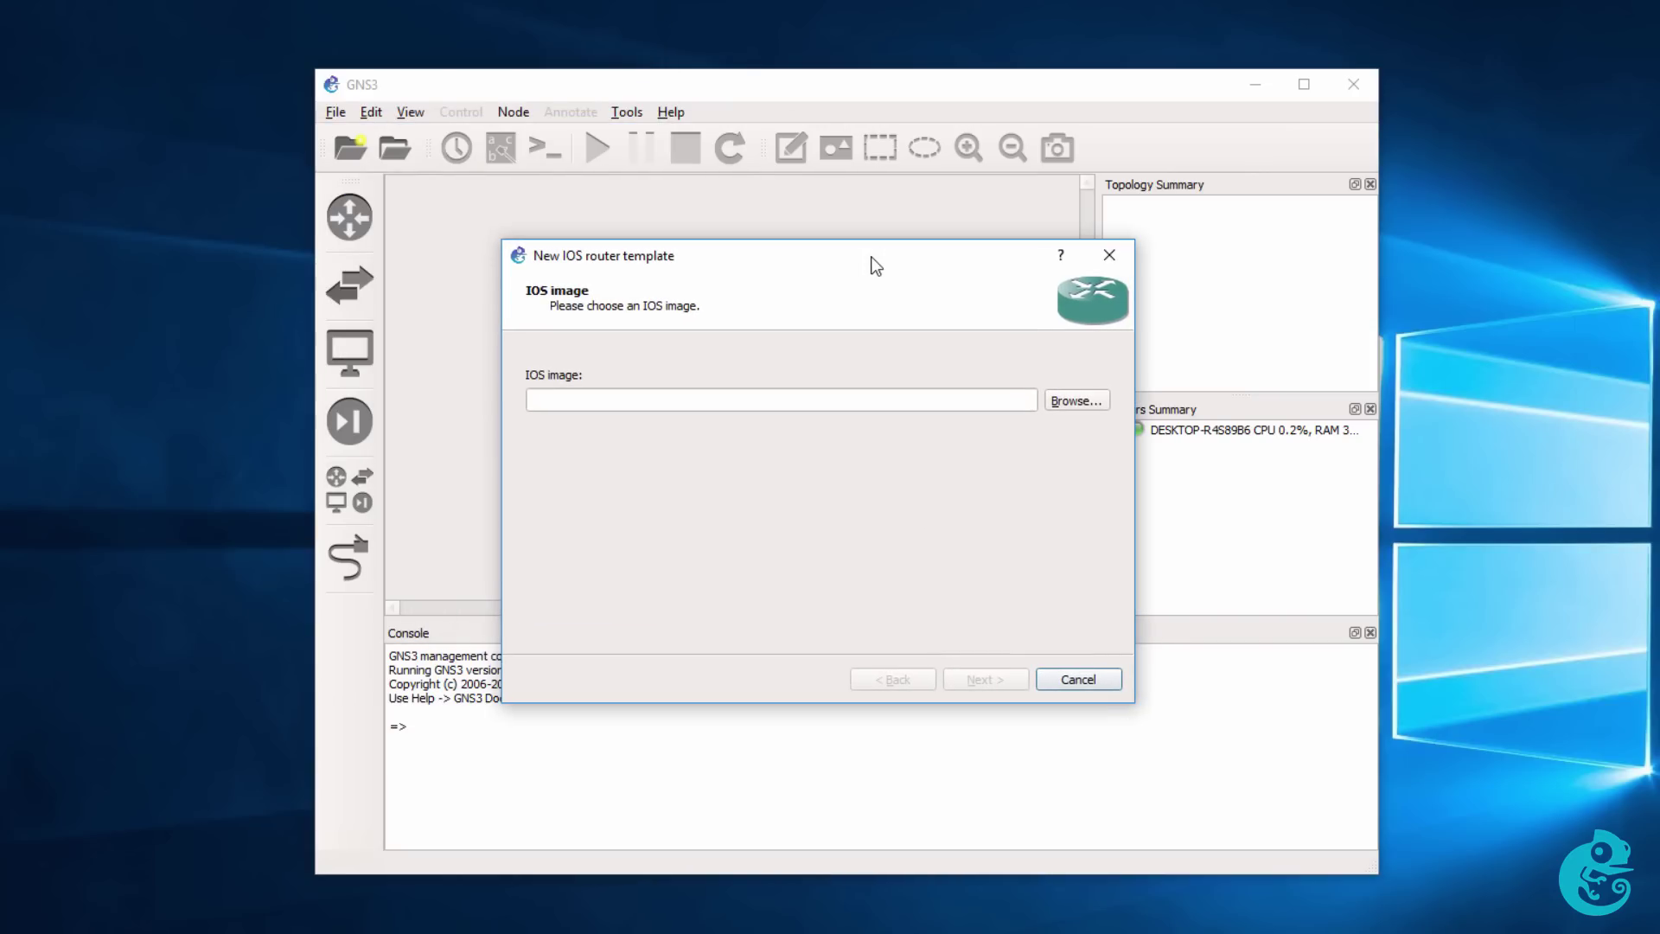
Load c3725-adventerprisek9-mz.124-15.T14.bin from Downloads and decompress it into a .image file.
click(1080, 402)
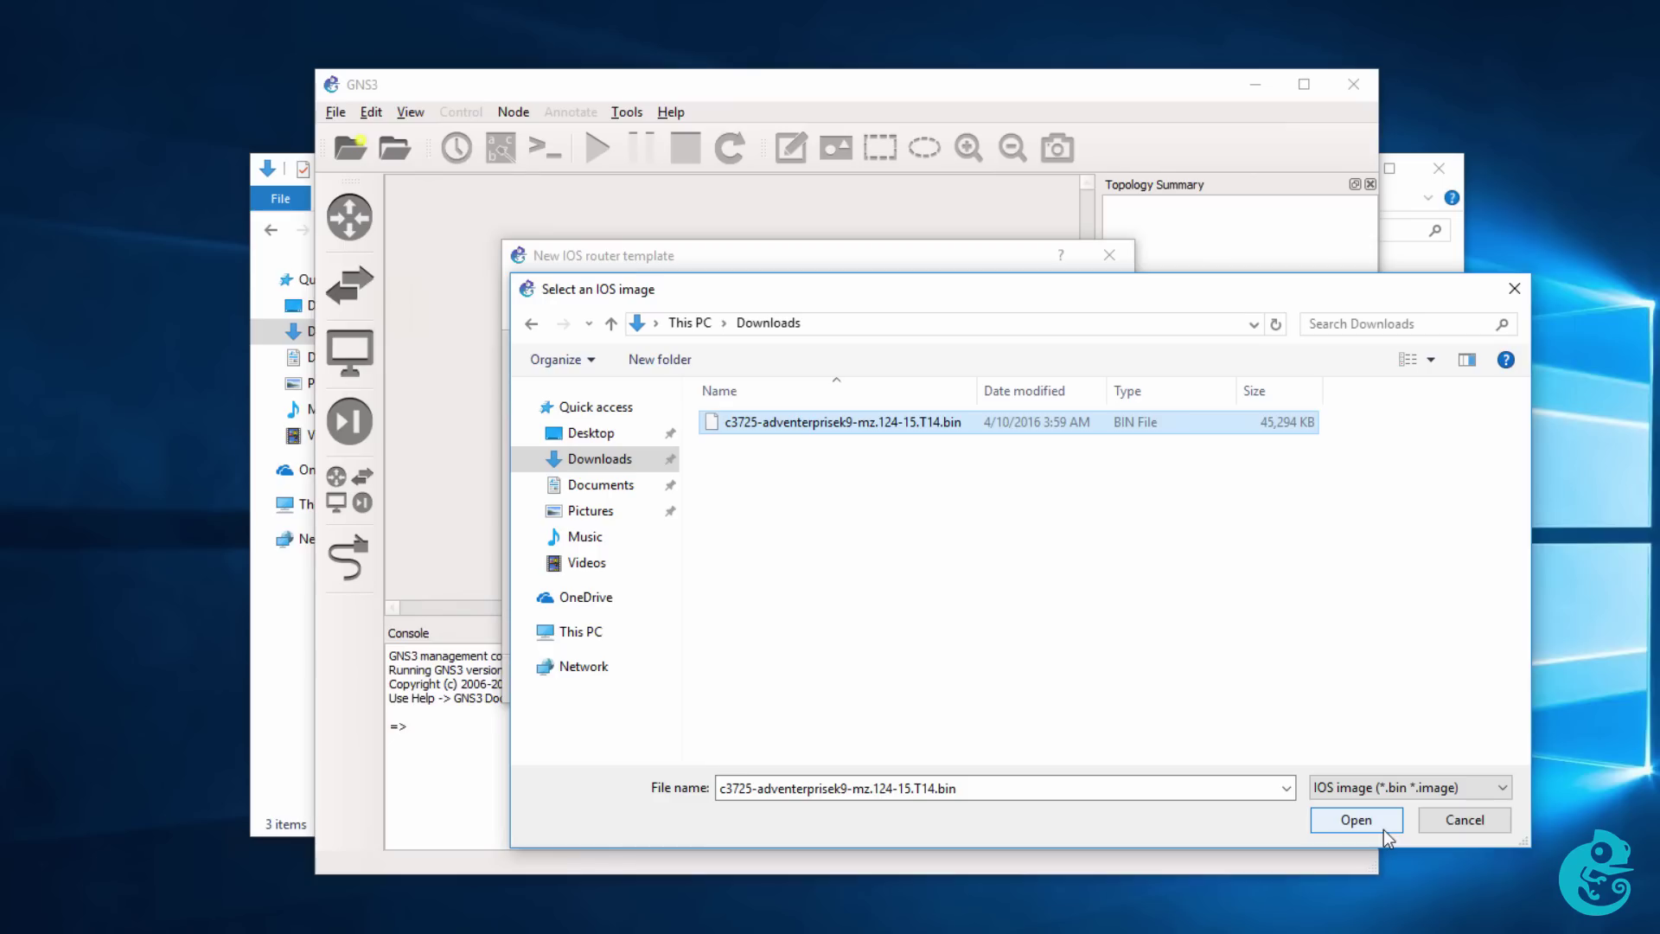
click(1383, 828)
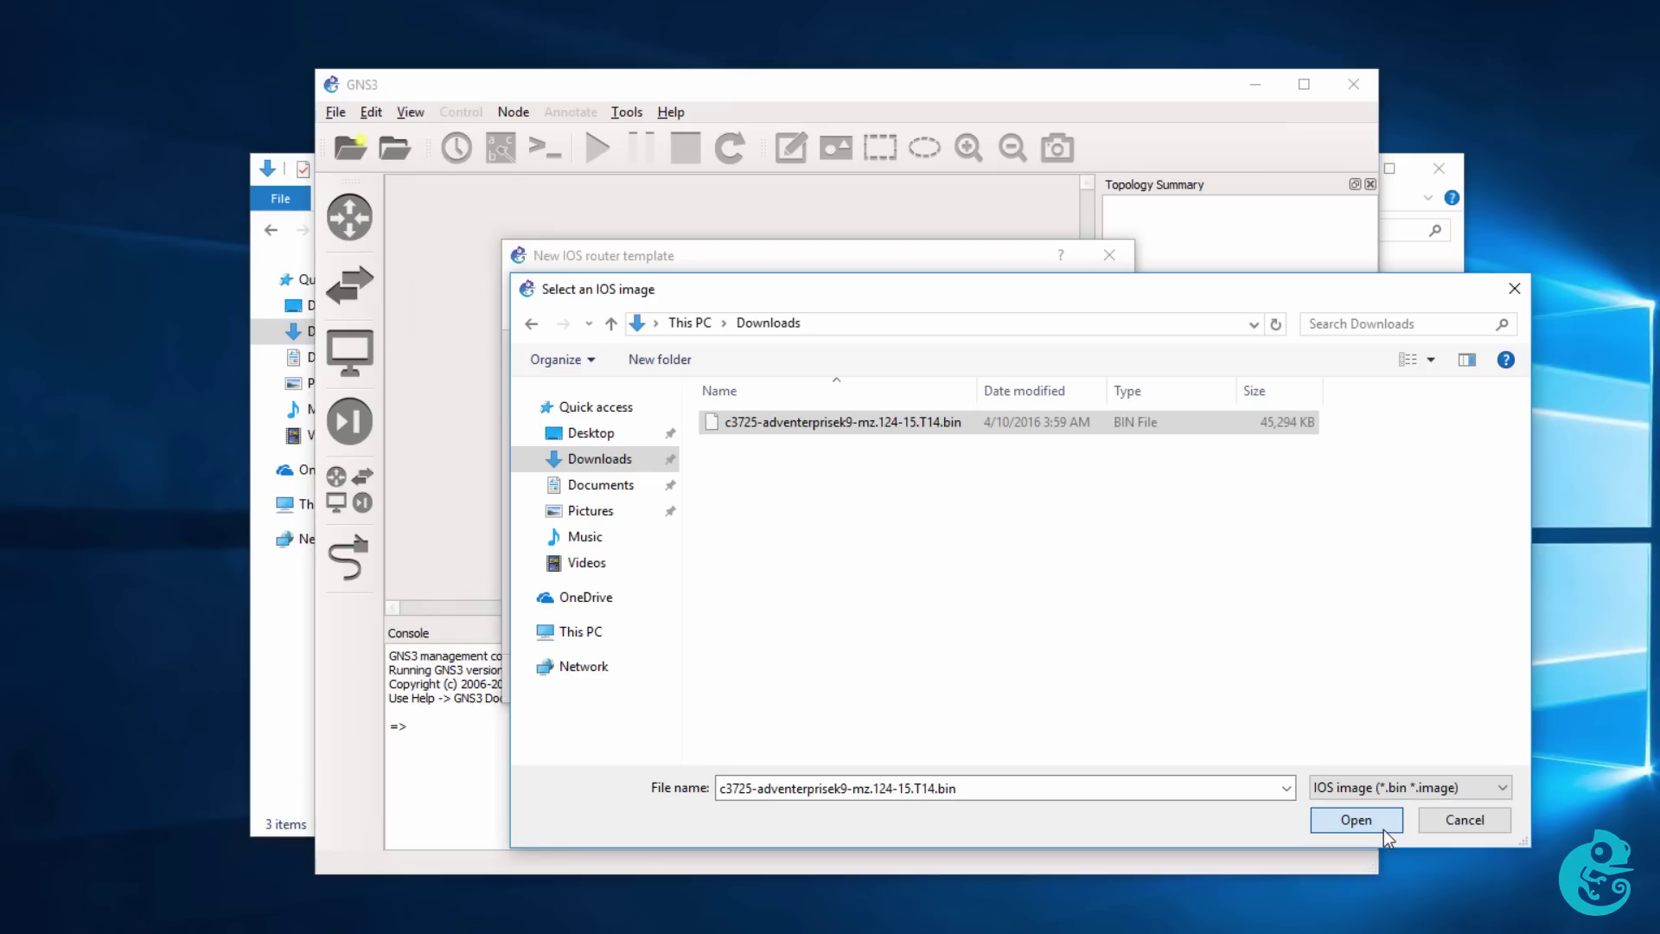
click(1383, 826)
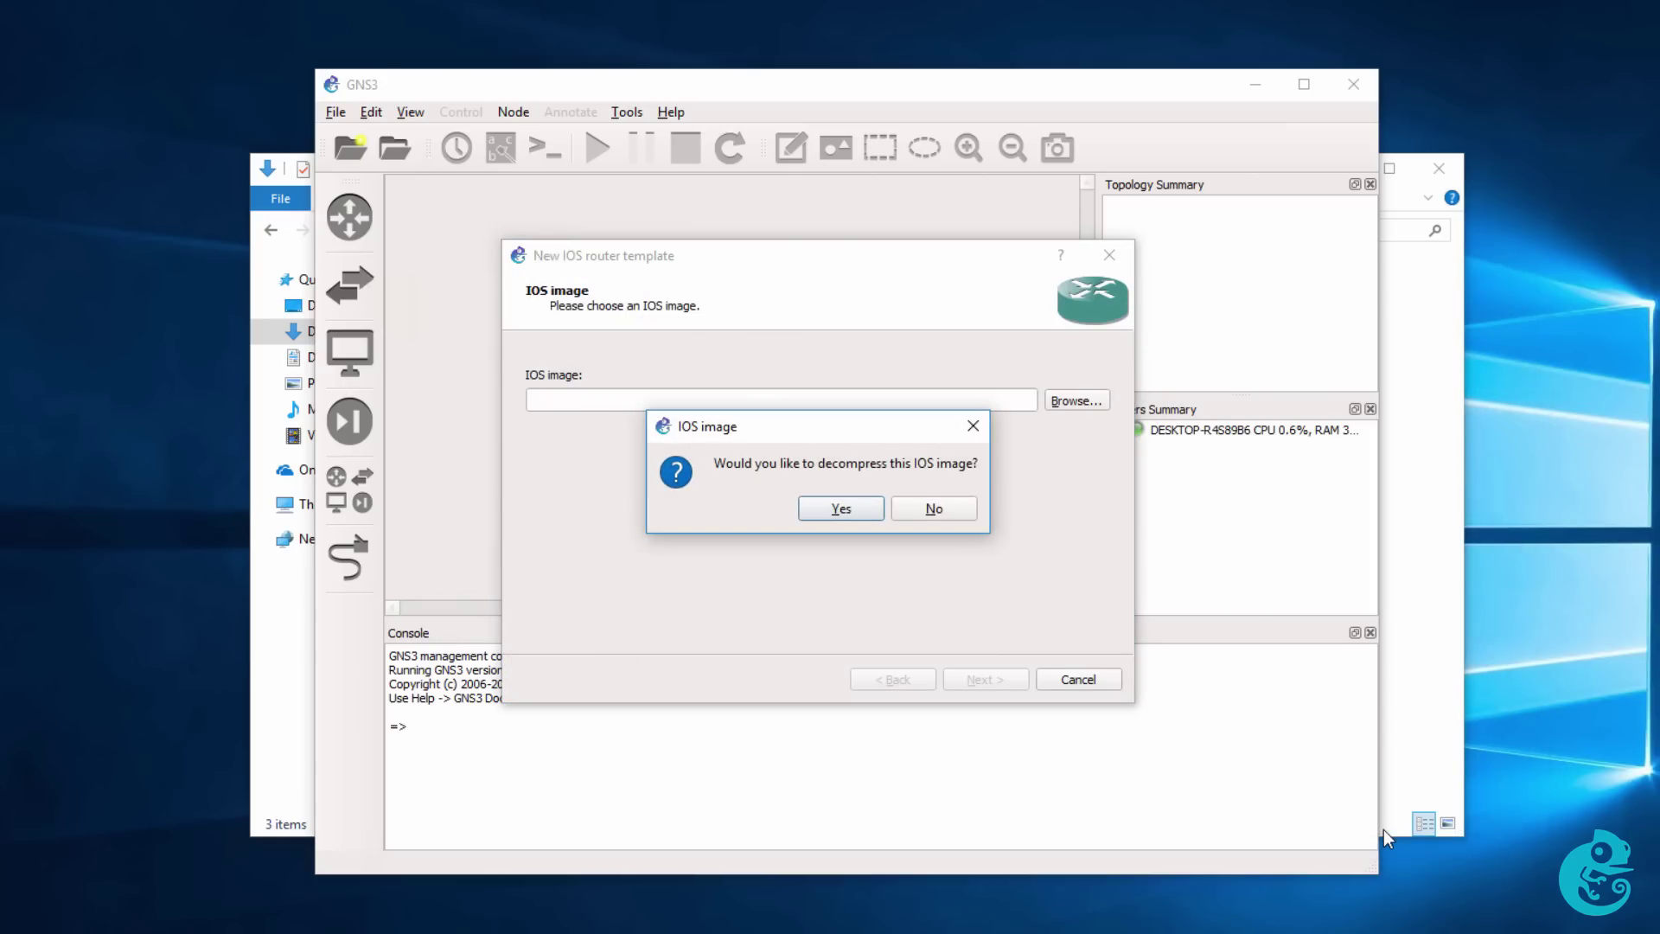
drag(878, 429, 879, 439)
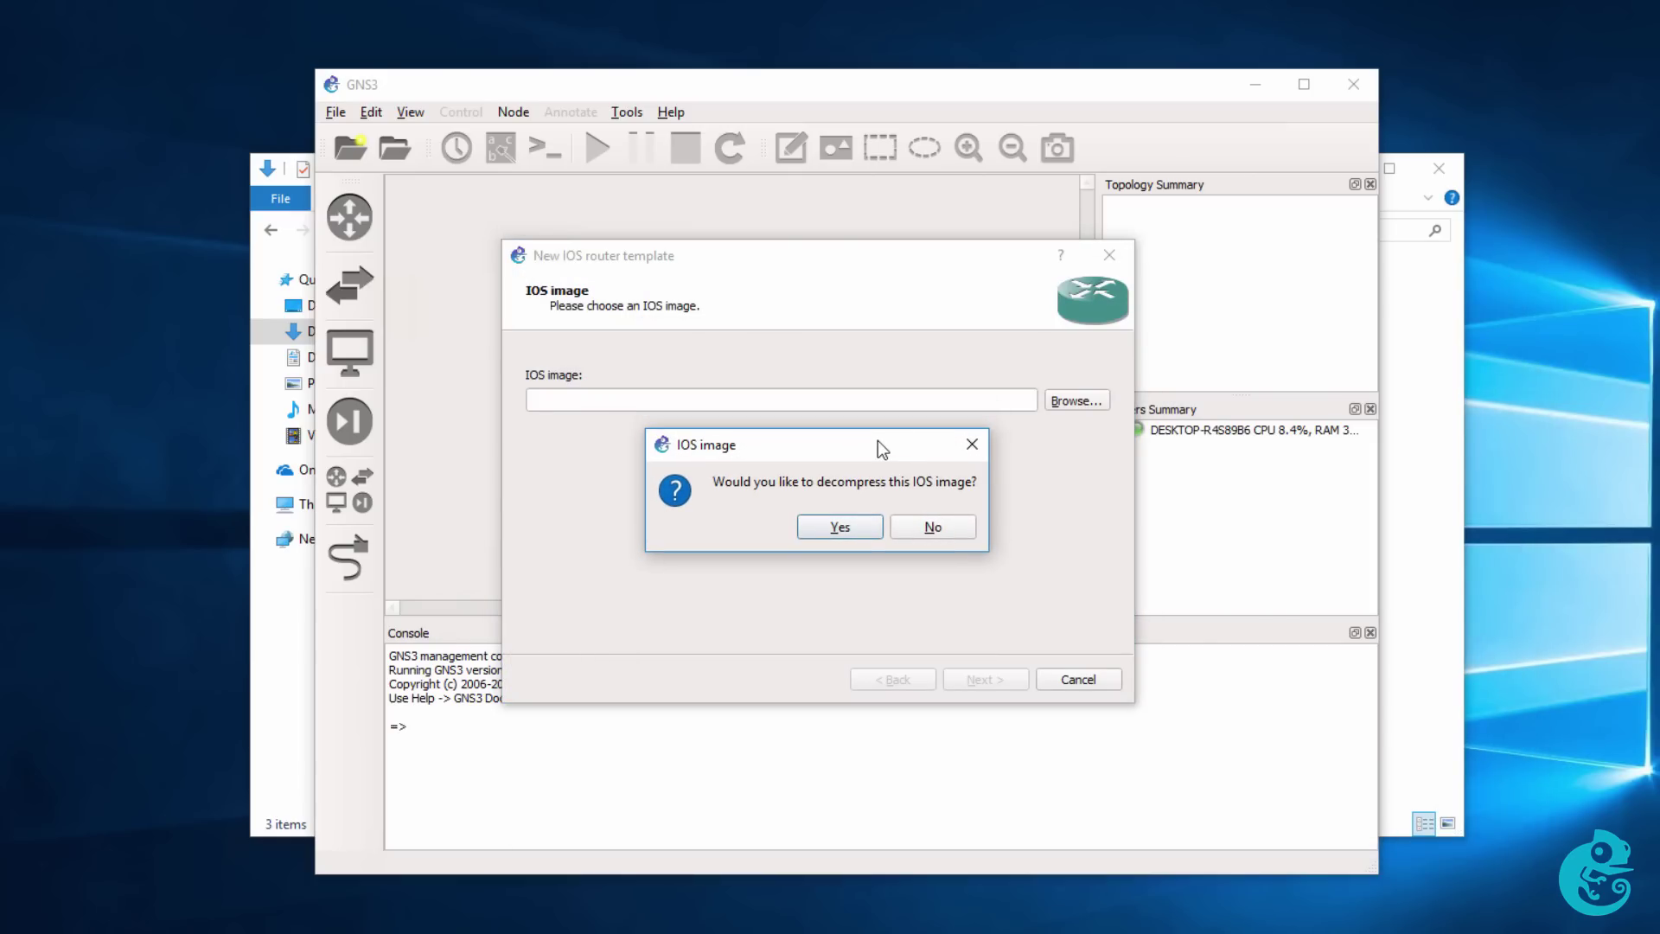
click(860, 526)
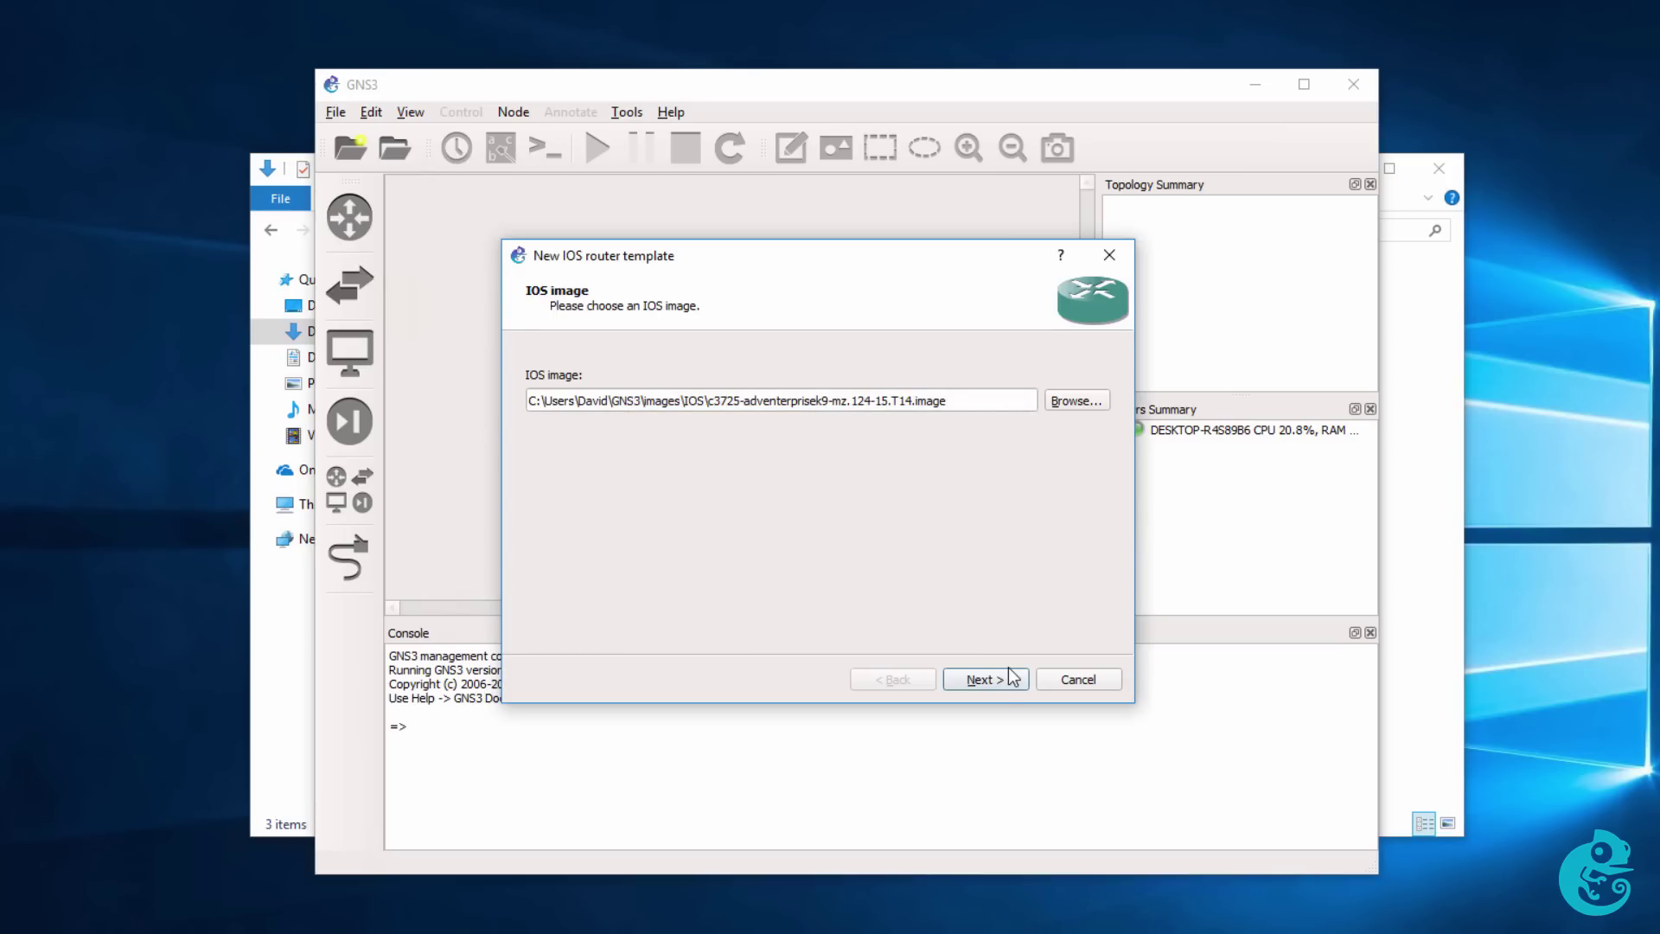
Name the router template c3725-local on the c3725 platform.
click(984, 679)
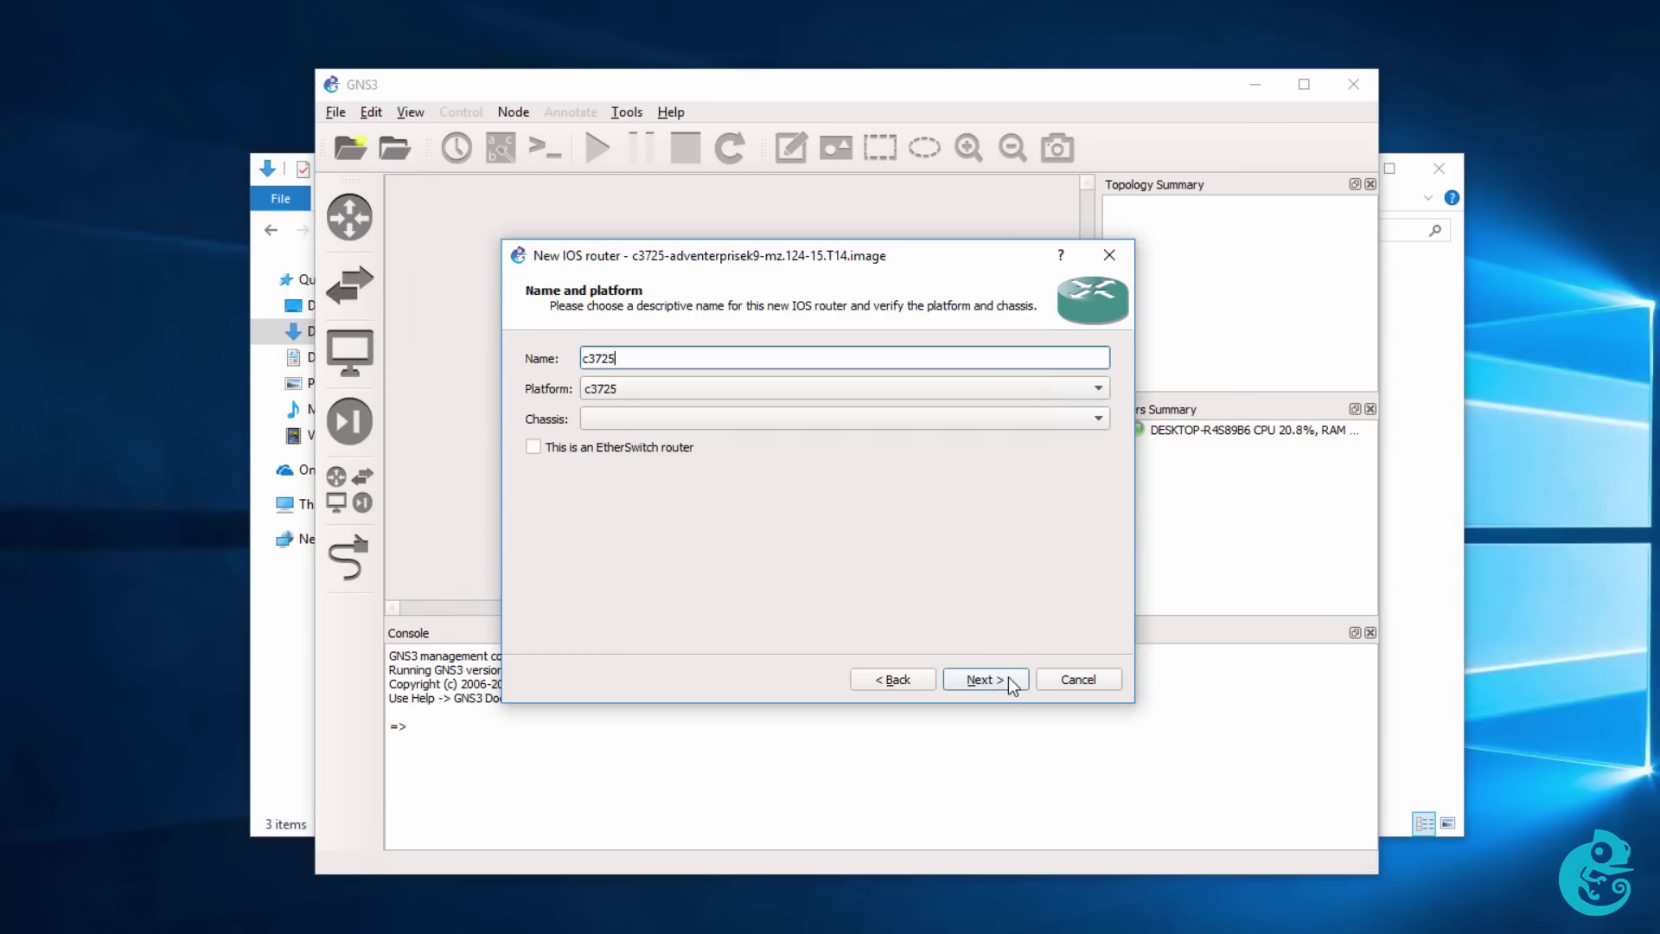
text(-local)
click(1008, 676)
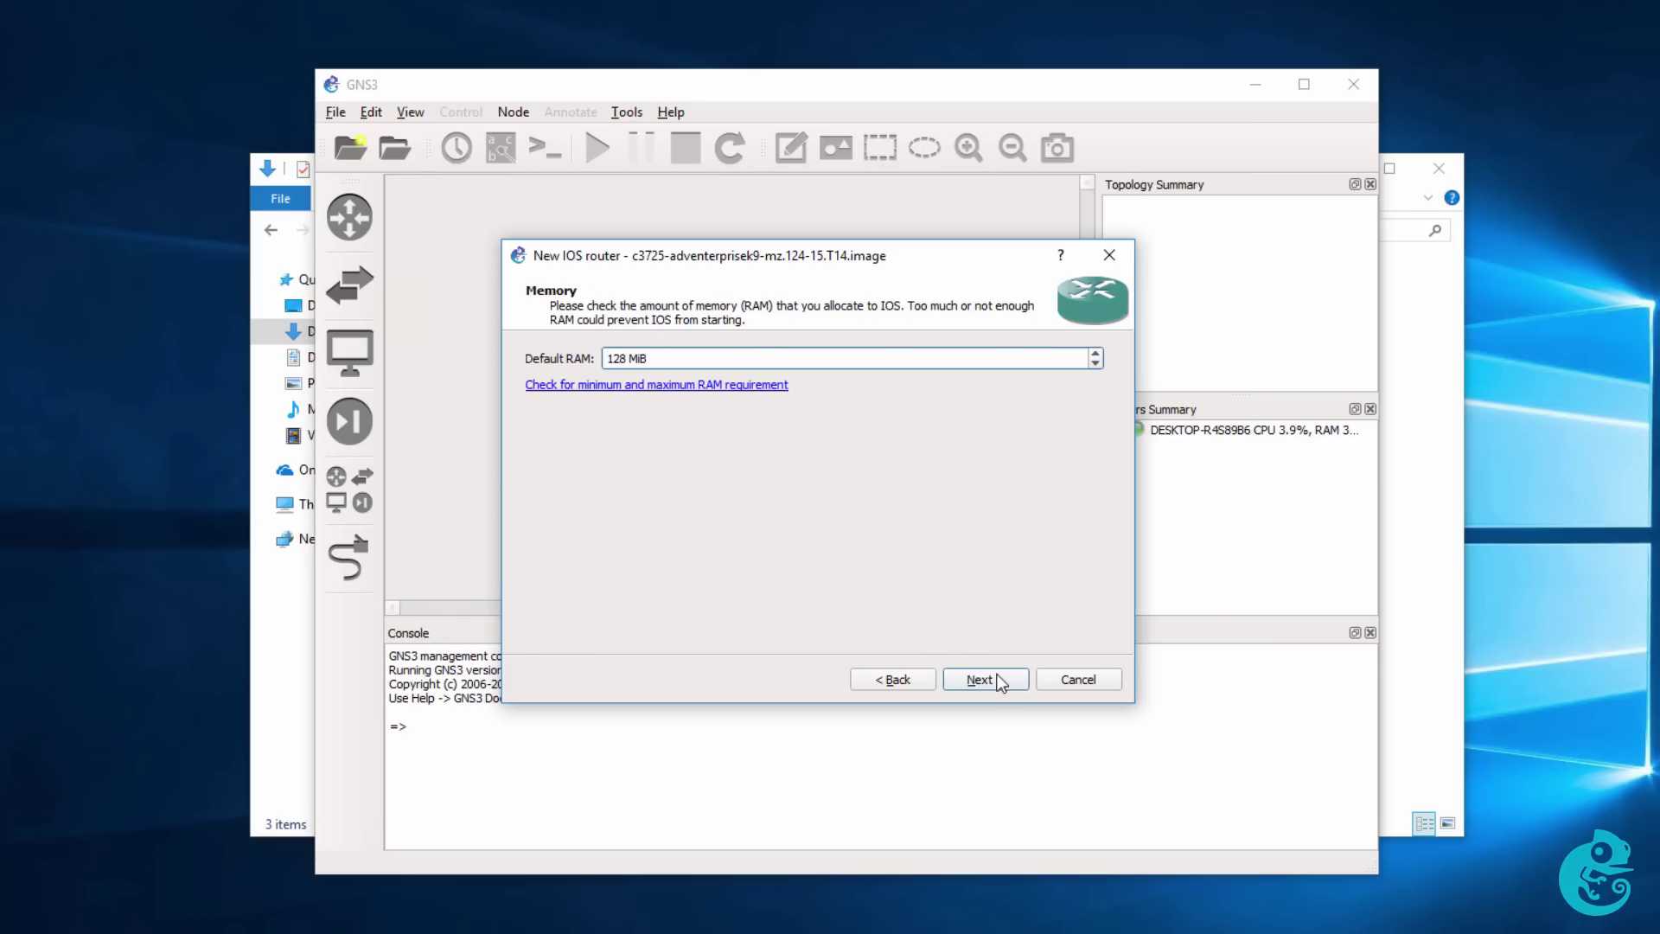
Search the c3725 image file name in Cisco Feature Navigator and confirm it requires 256 MB DRAM.
click(686, 387)
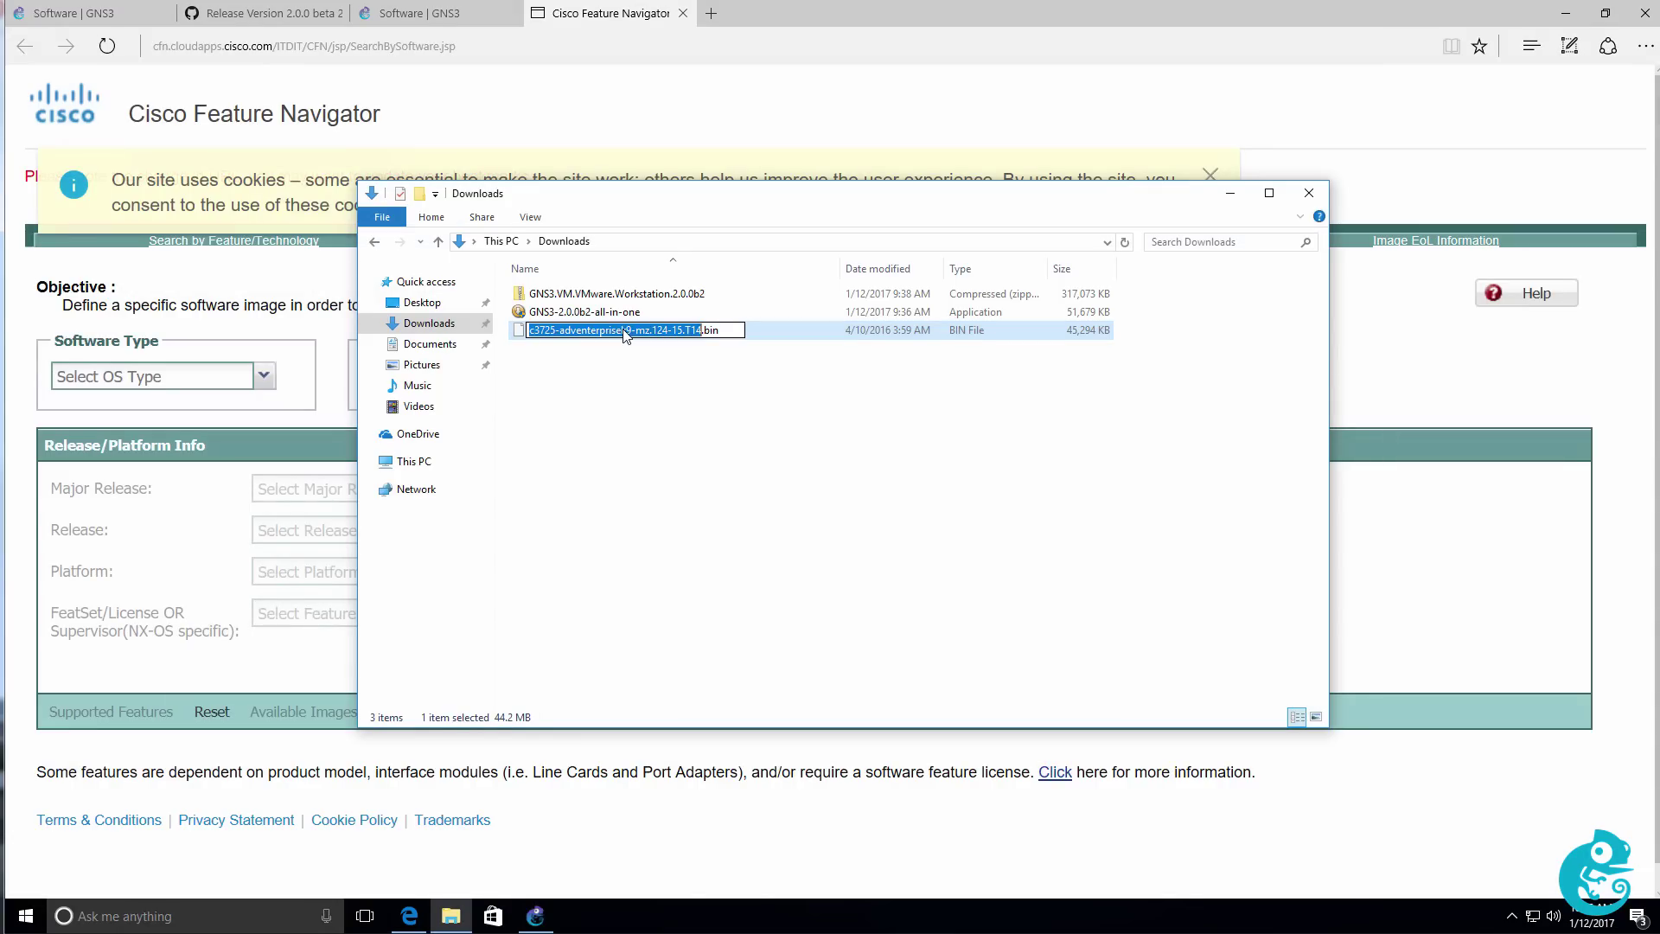
key(shift+Right)
key(shift+Right)
key(shift+Right)
key(shift+Right)
key(ctrl+c)
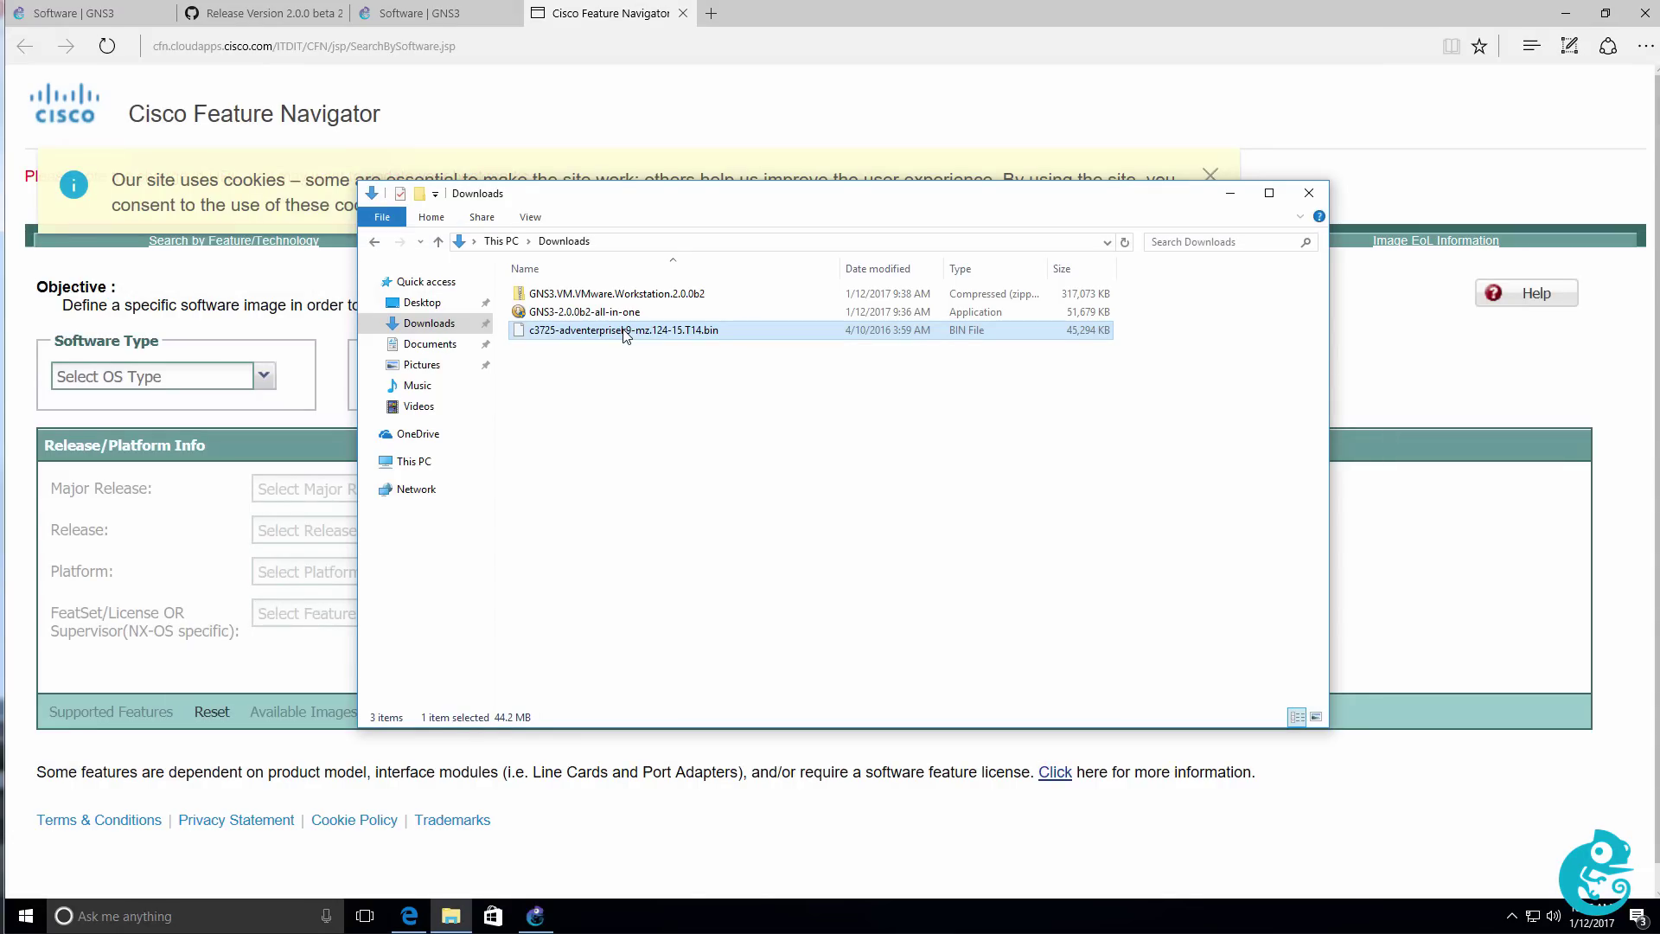
click(609, 132)
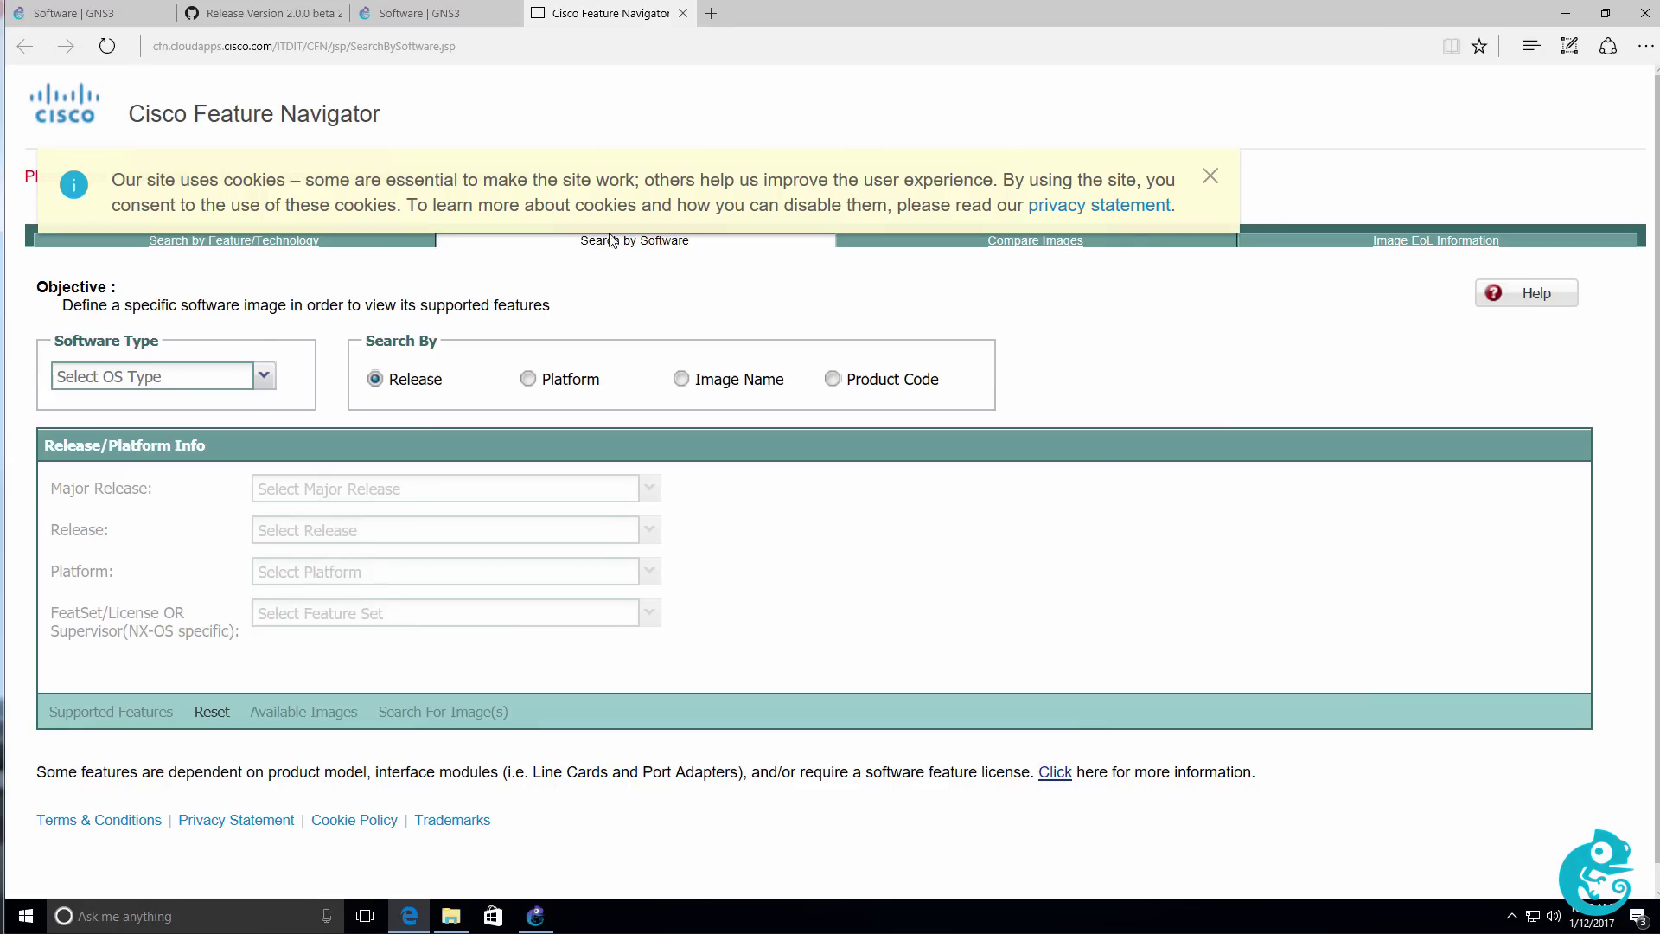
click(682, 378)
click(417, 665)
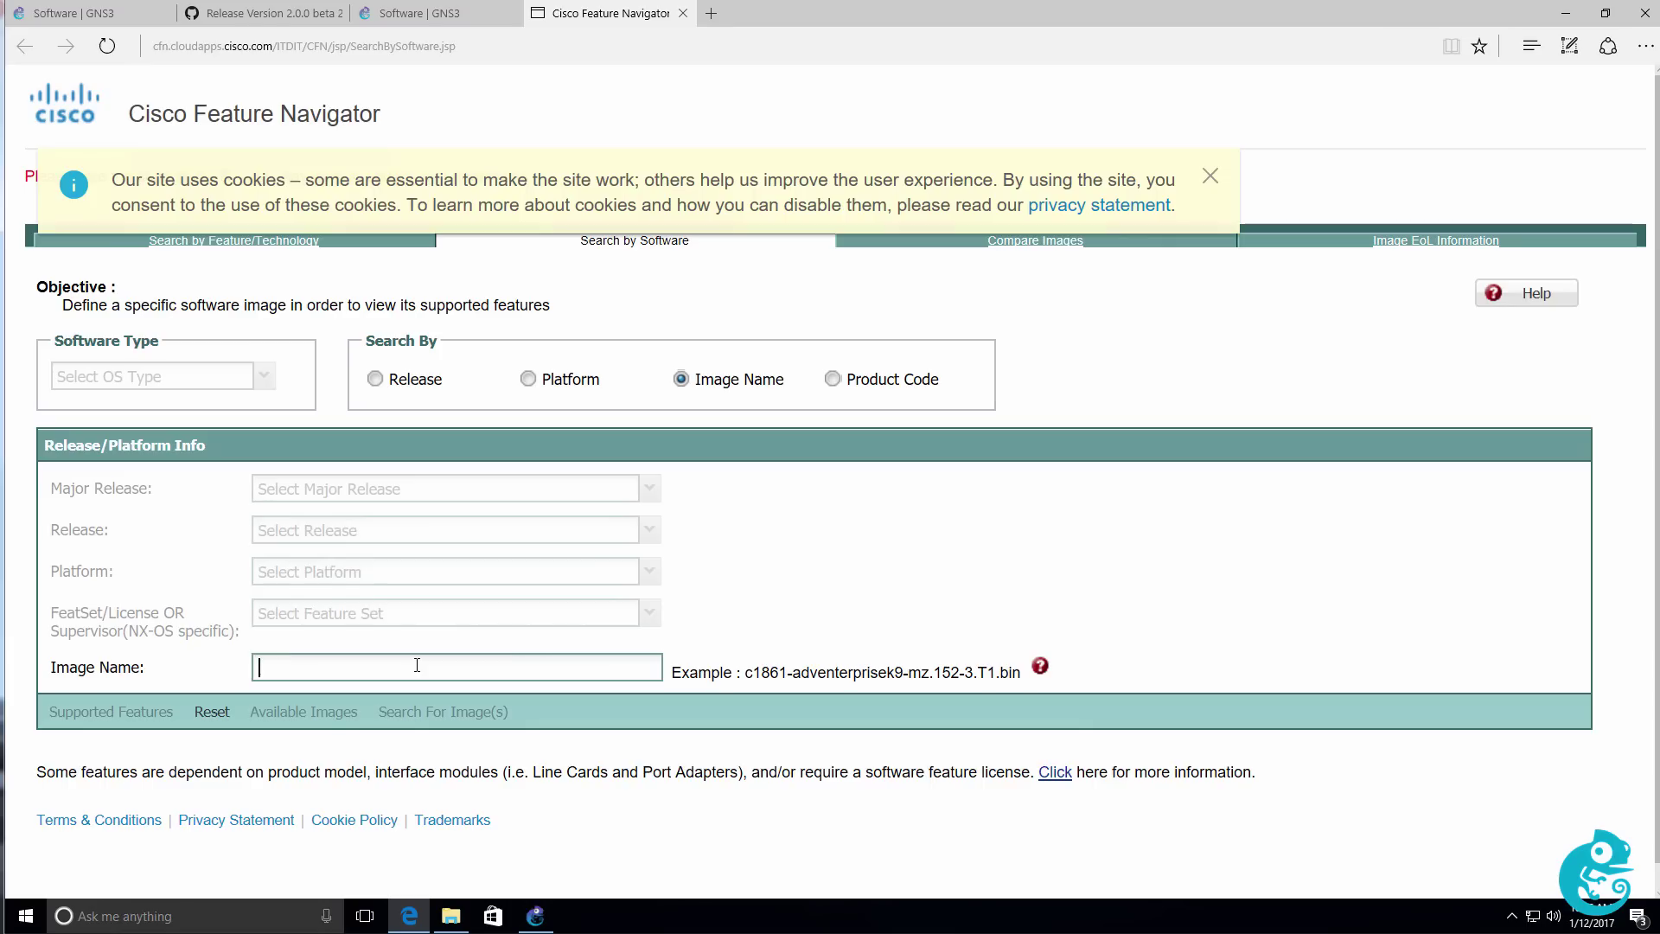
key(ctrl+v)
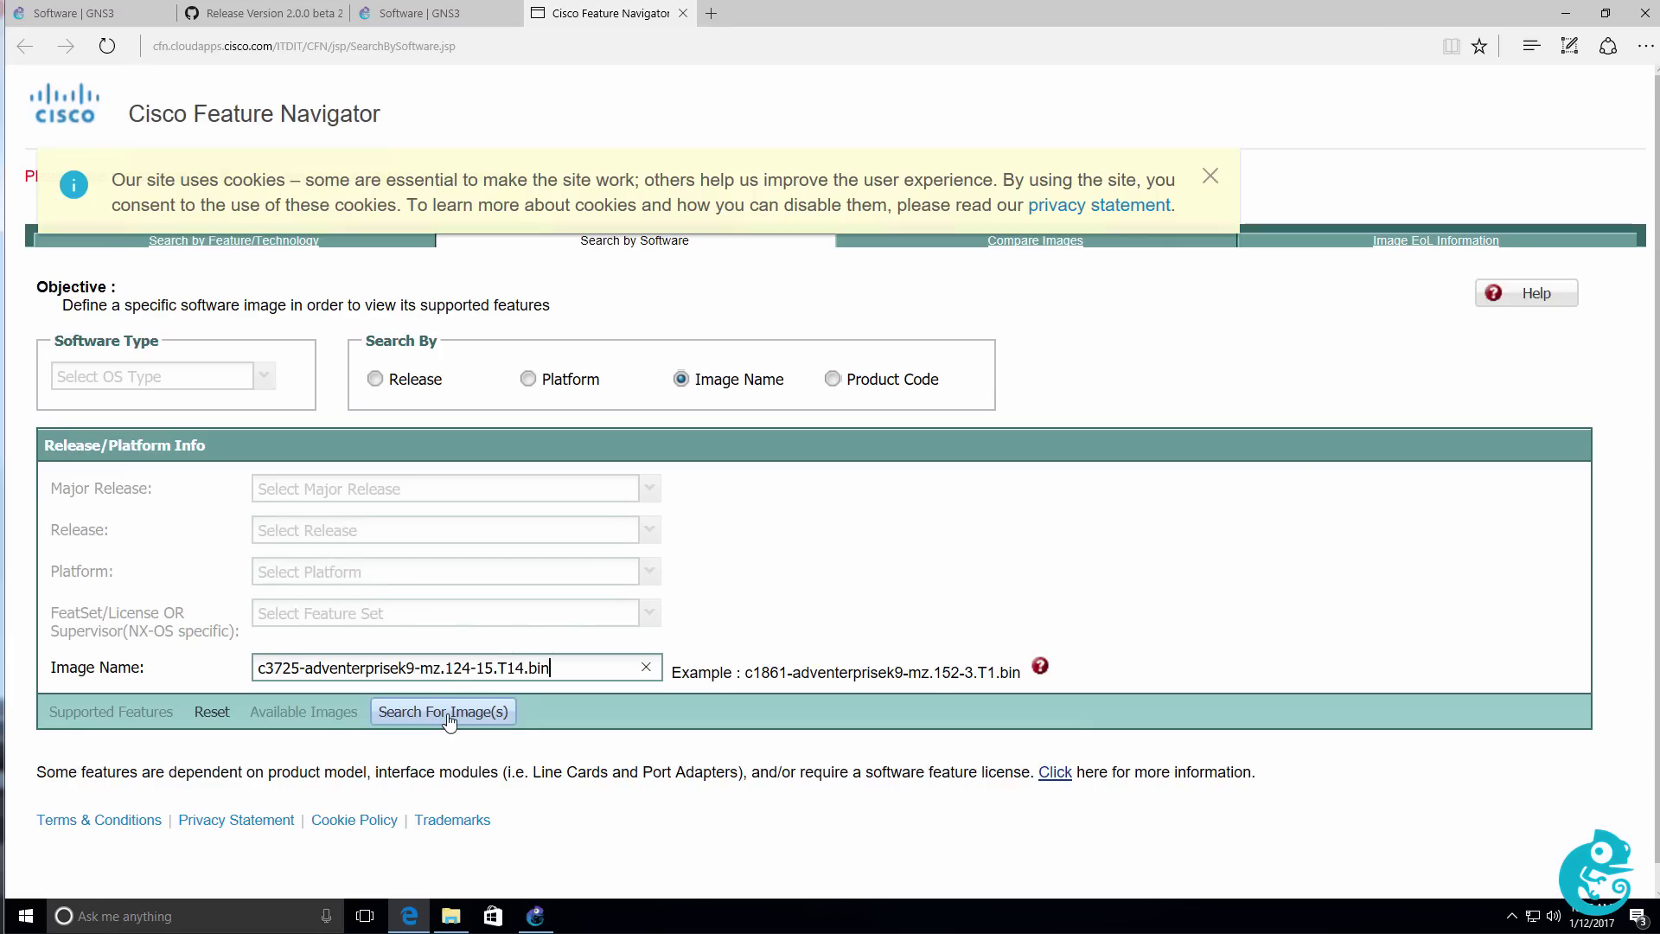
click(448, 716)
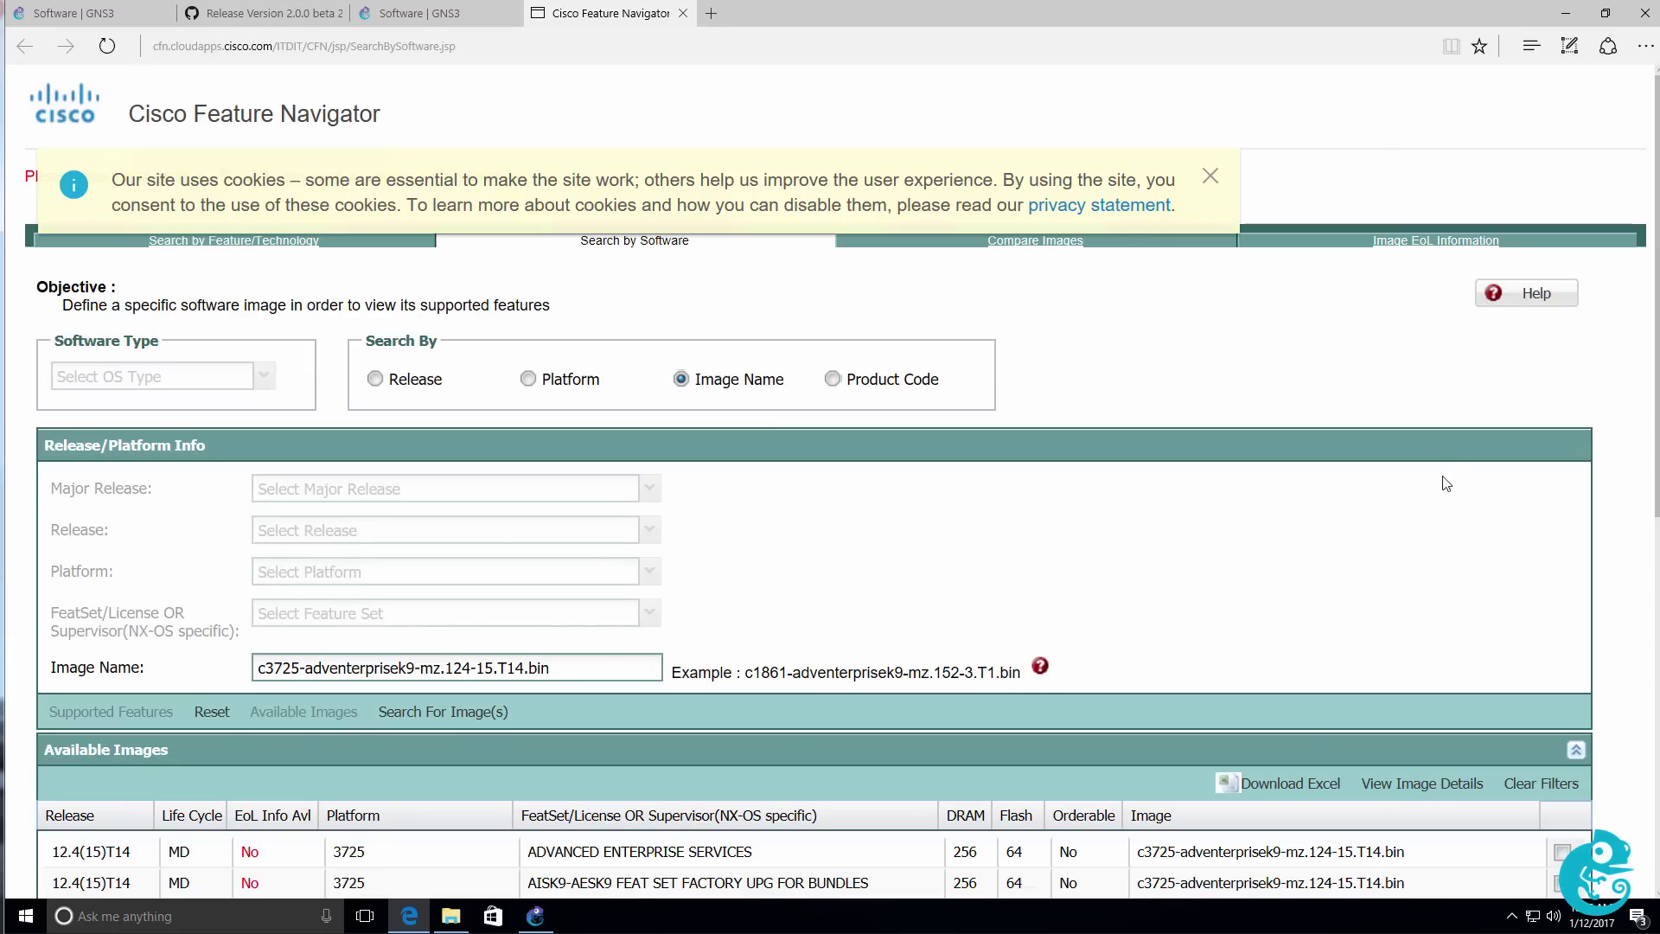
scroll(974, 613, down, 3)
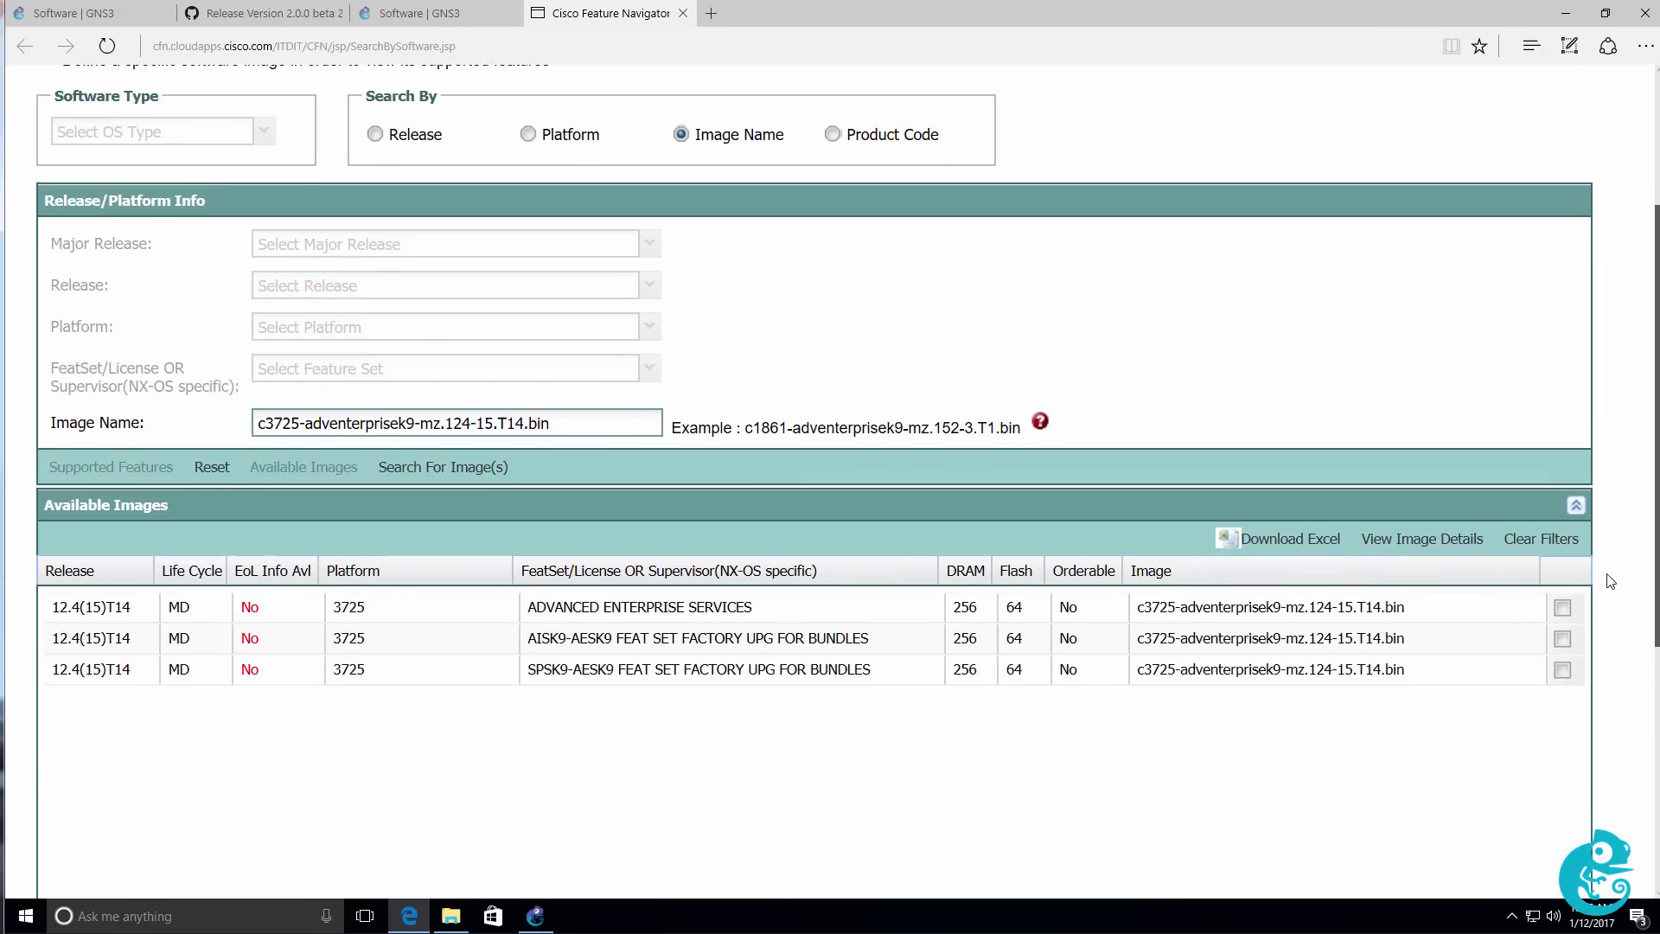
click(981, 613)
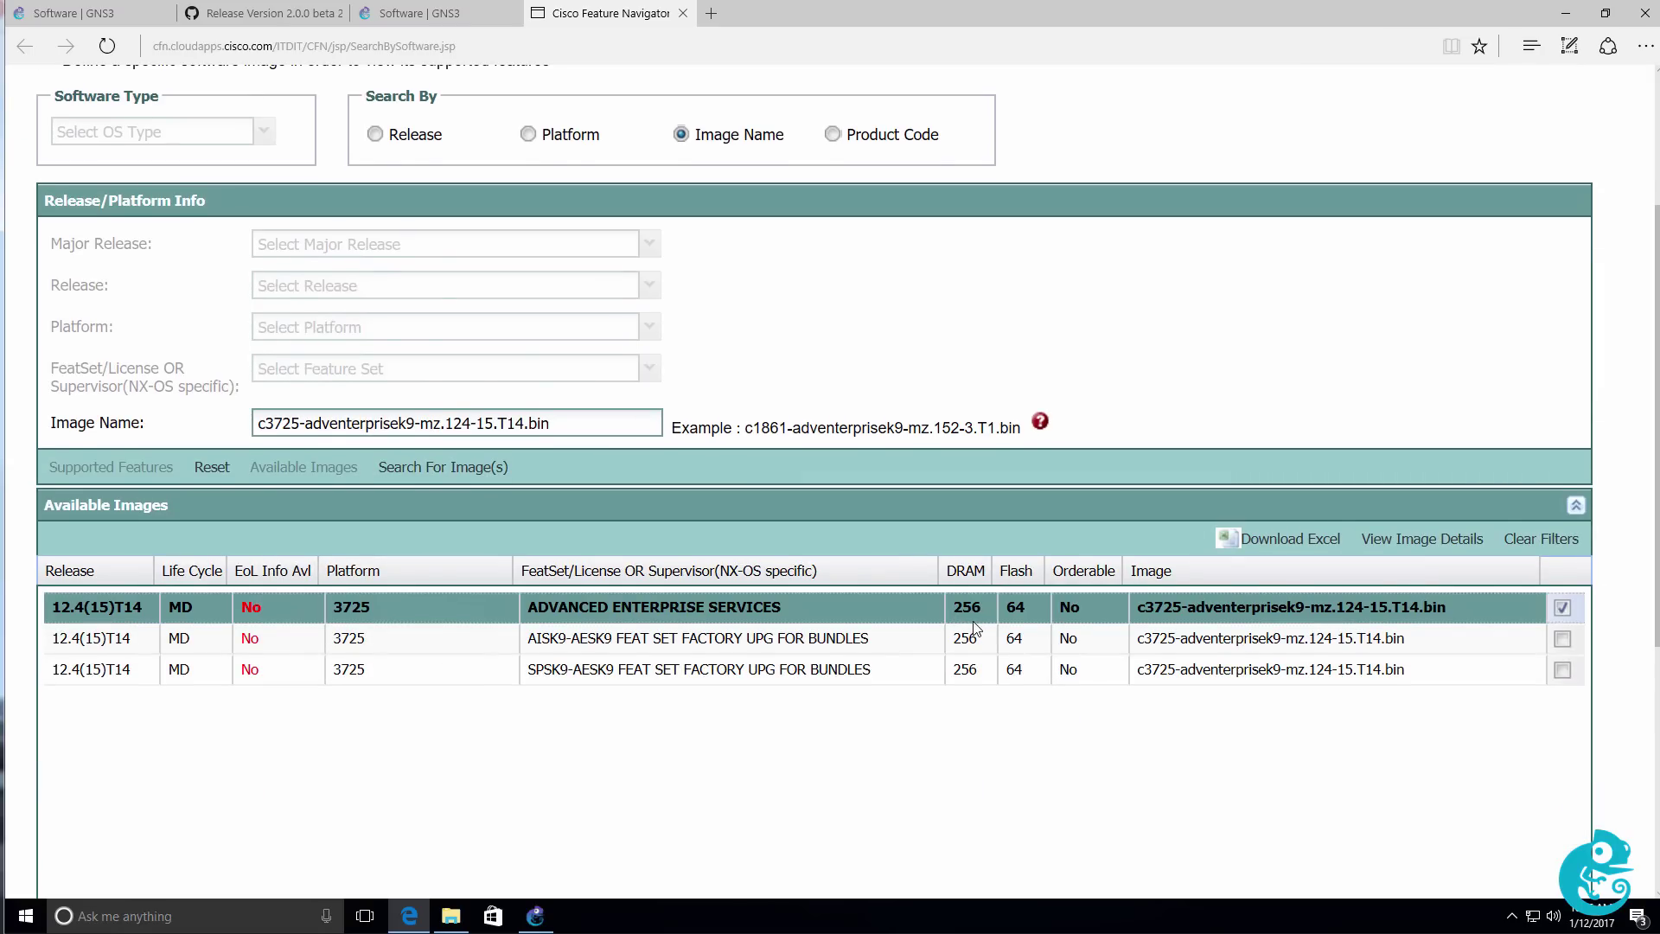
click(1563, 22)
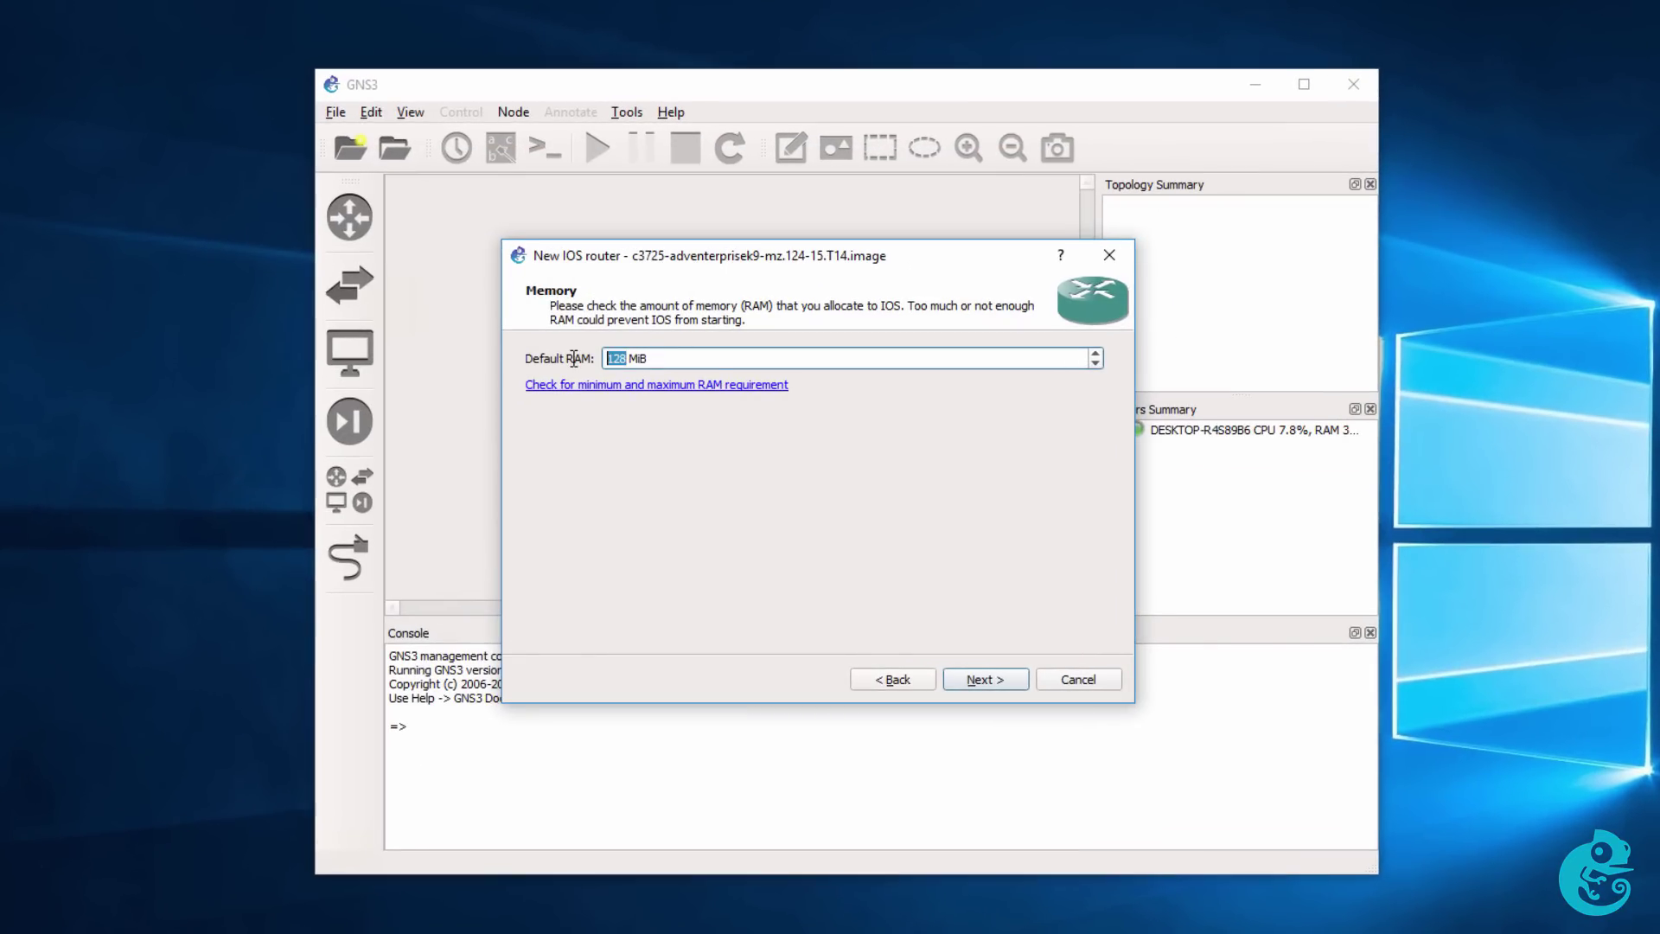
Set default RAM to 256 MiB, with NM-1FE-TX in slot 1 and NM-4T in slot 2.
text(256)
click(1024, 683)
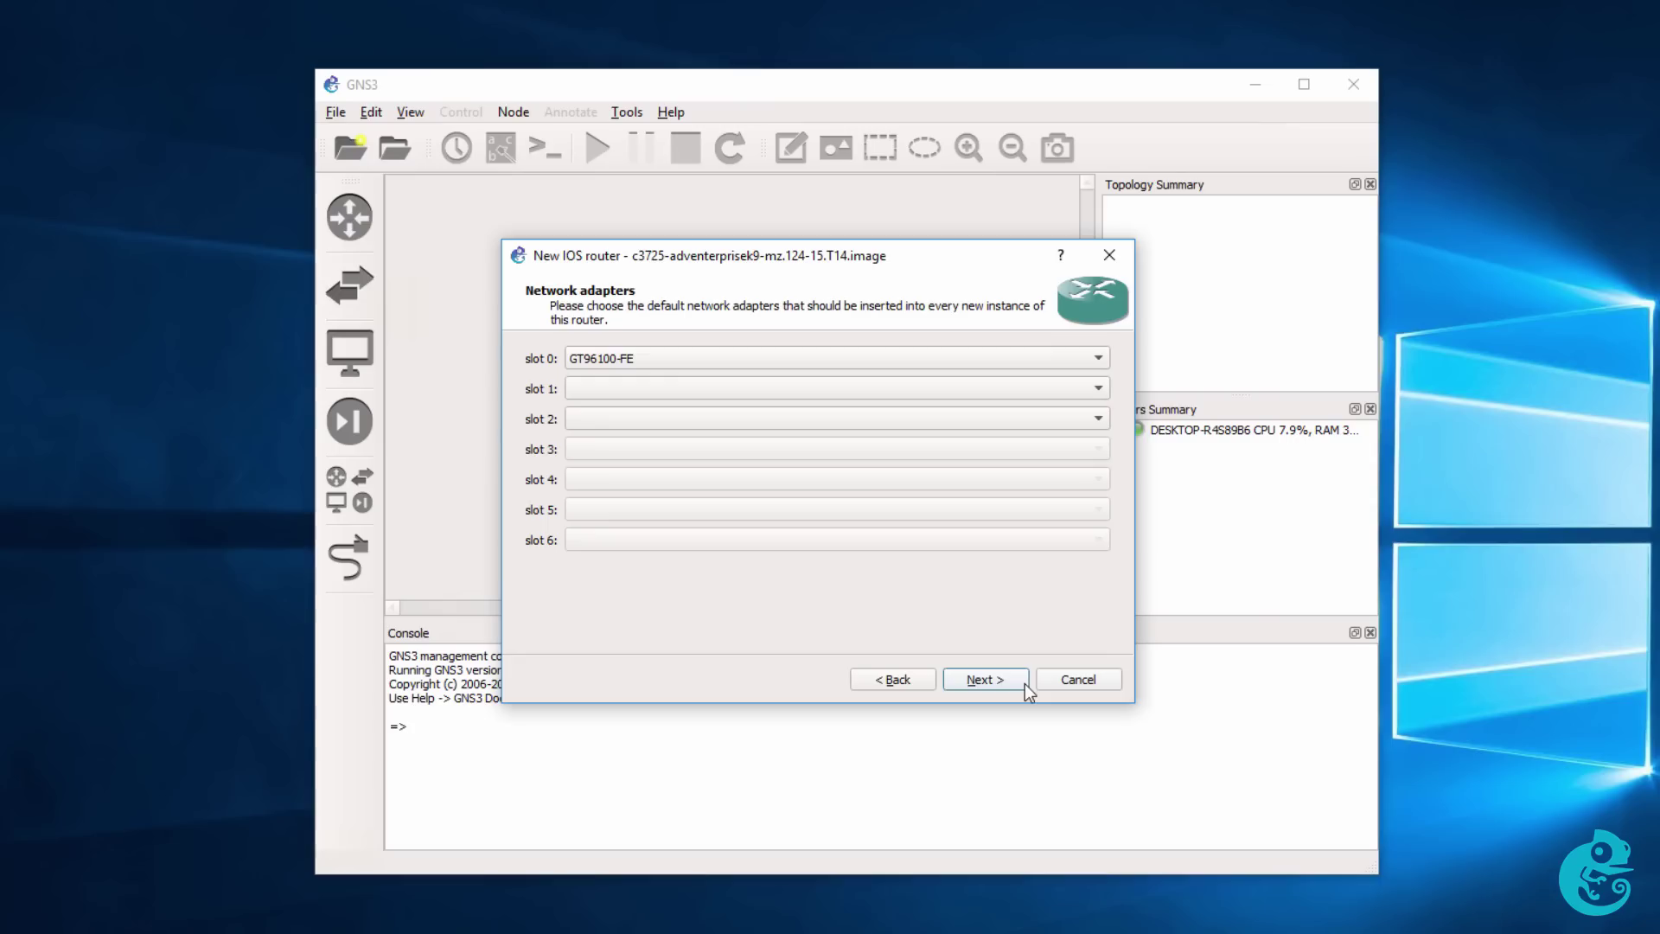
click(776, 387)
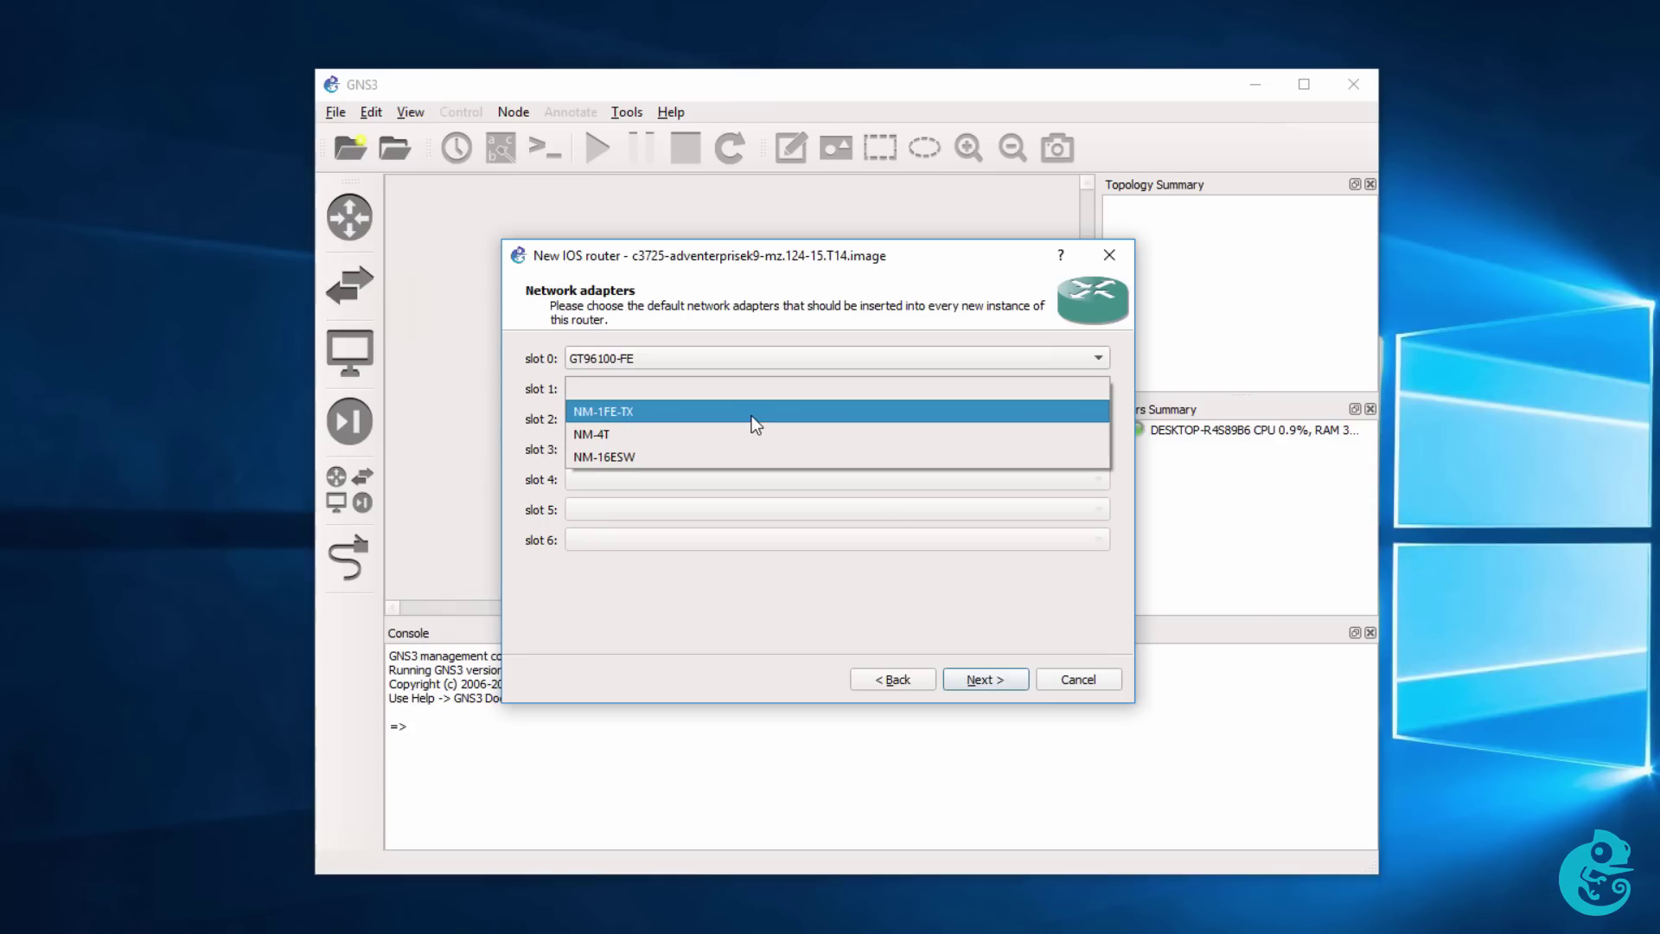
click(750, 417)
click(750, 417)
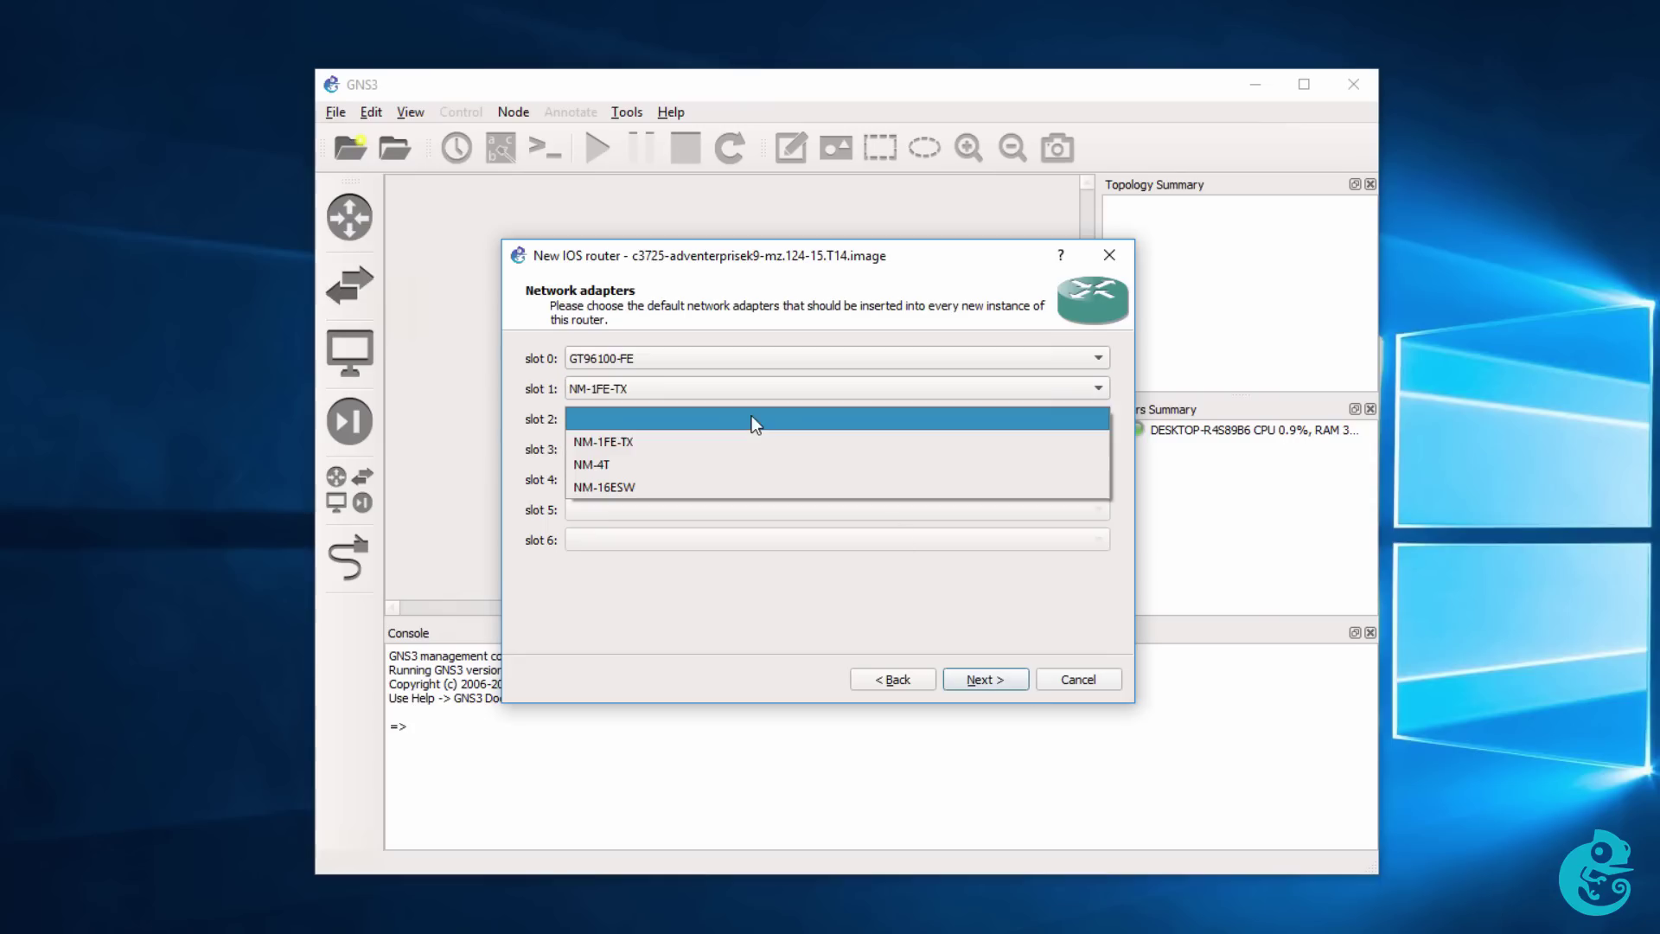
click(696, 465)
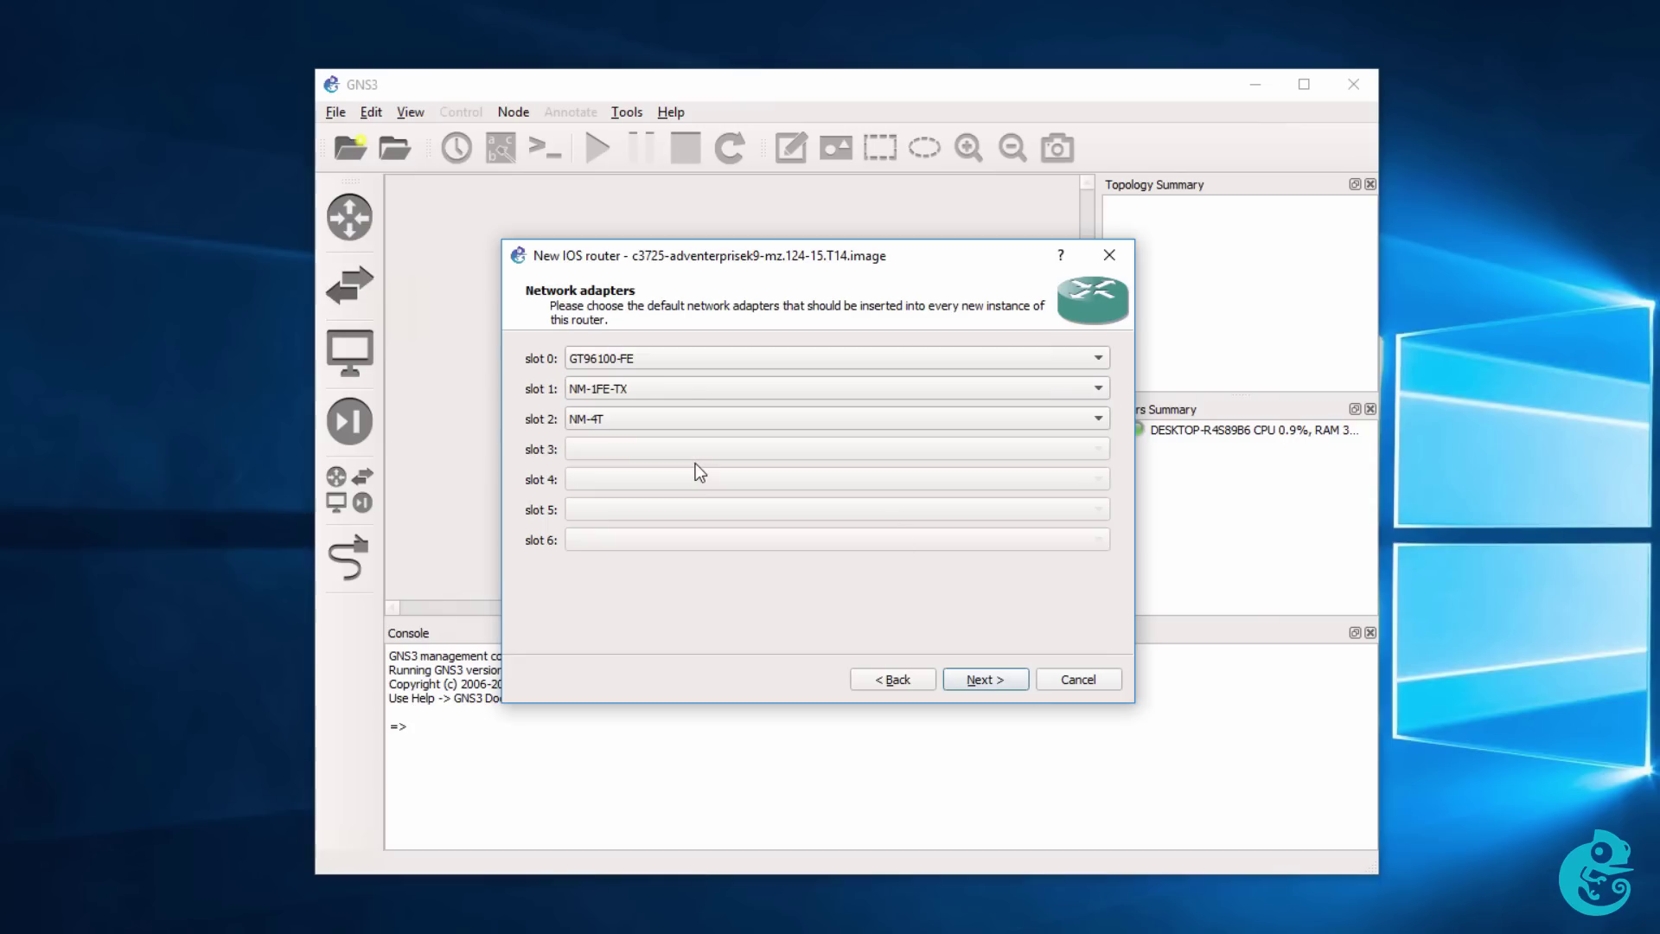
Fit WIC-1T modules in wic 0 and wic 1, then finish the template past Idle-PC.
click(982, 674)
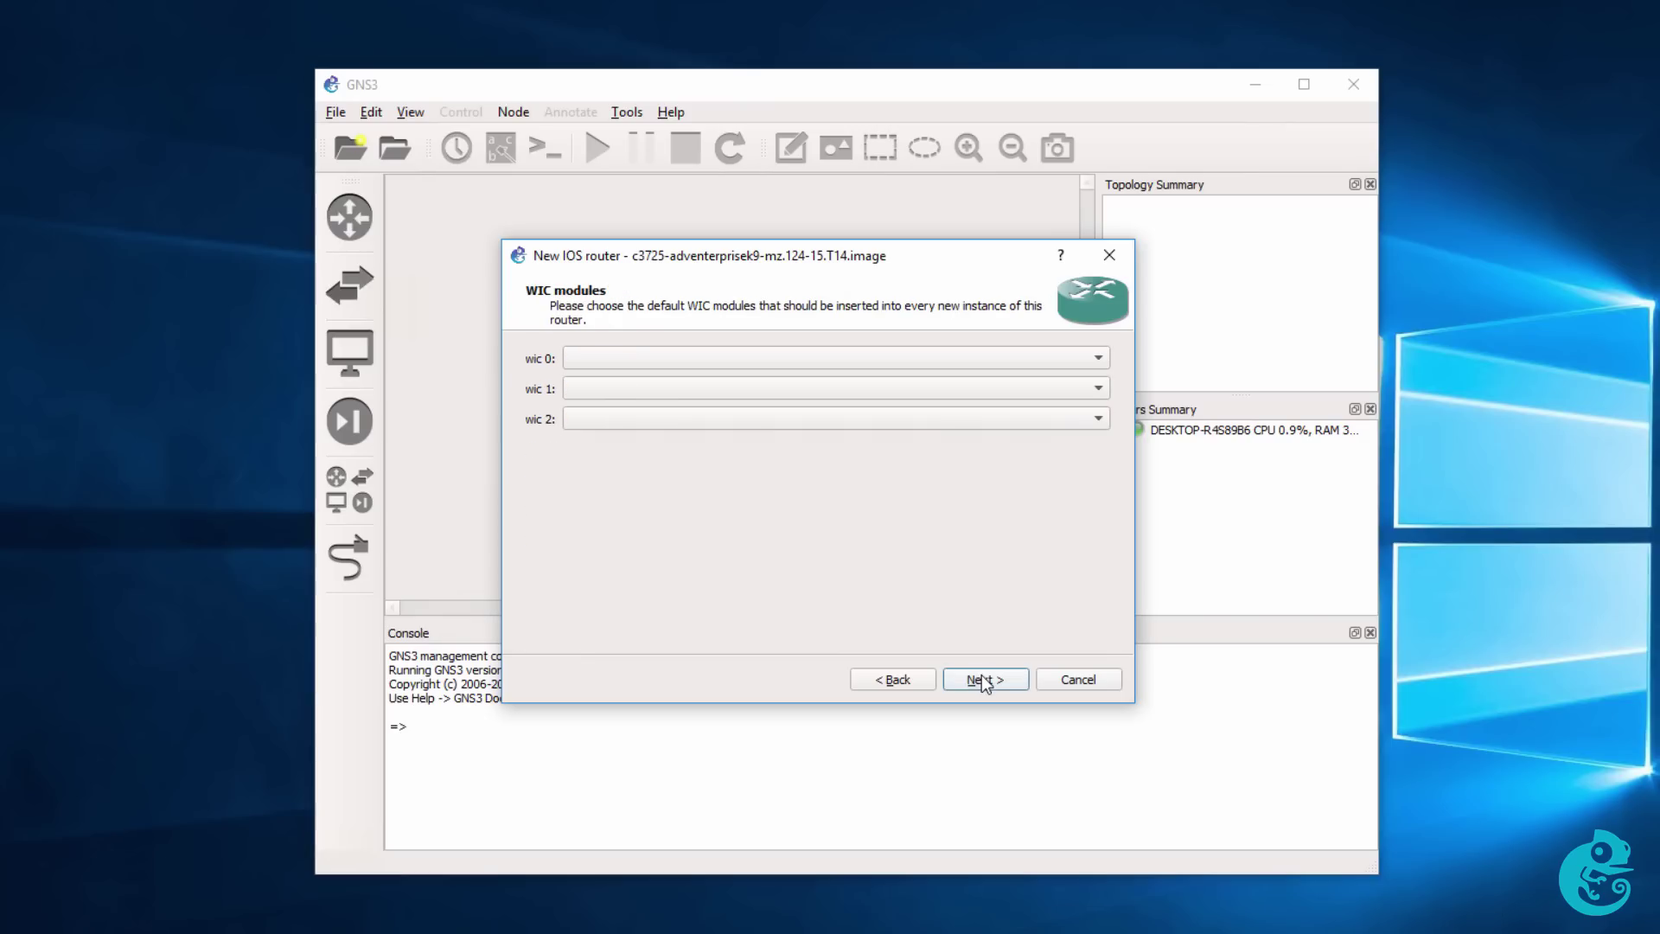
click(725, 360)
click(709, 380)
click(709, 388)
click(709, 410)
click(1015, 678)
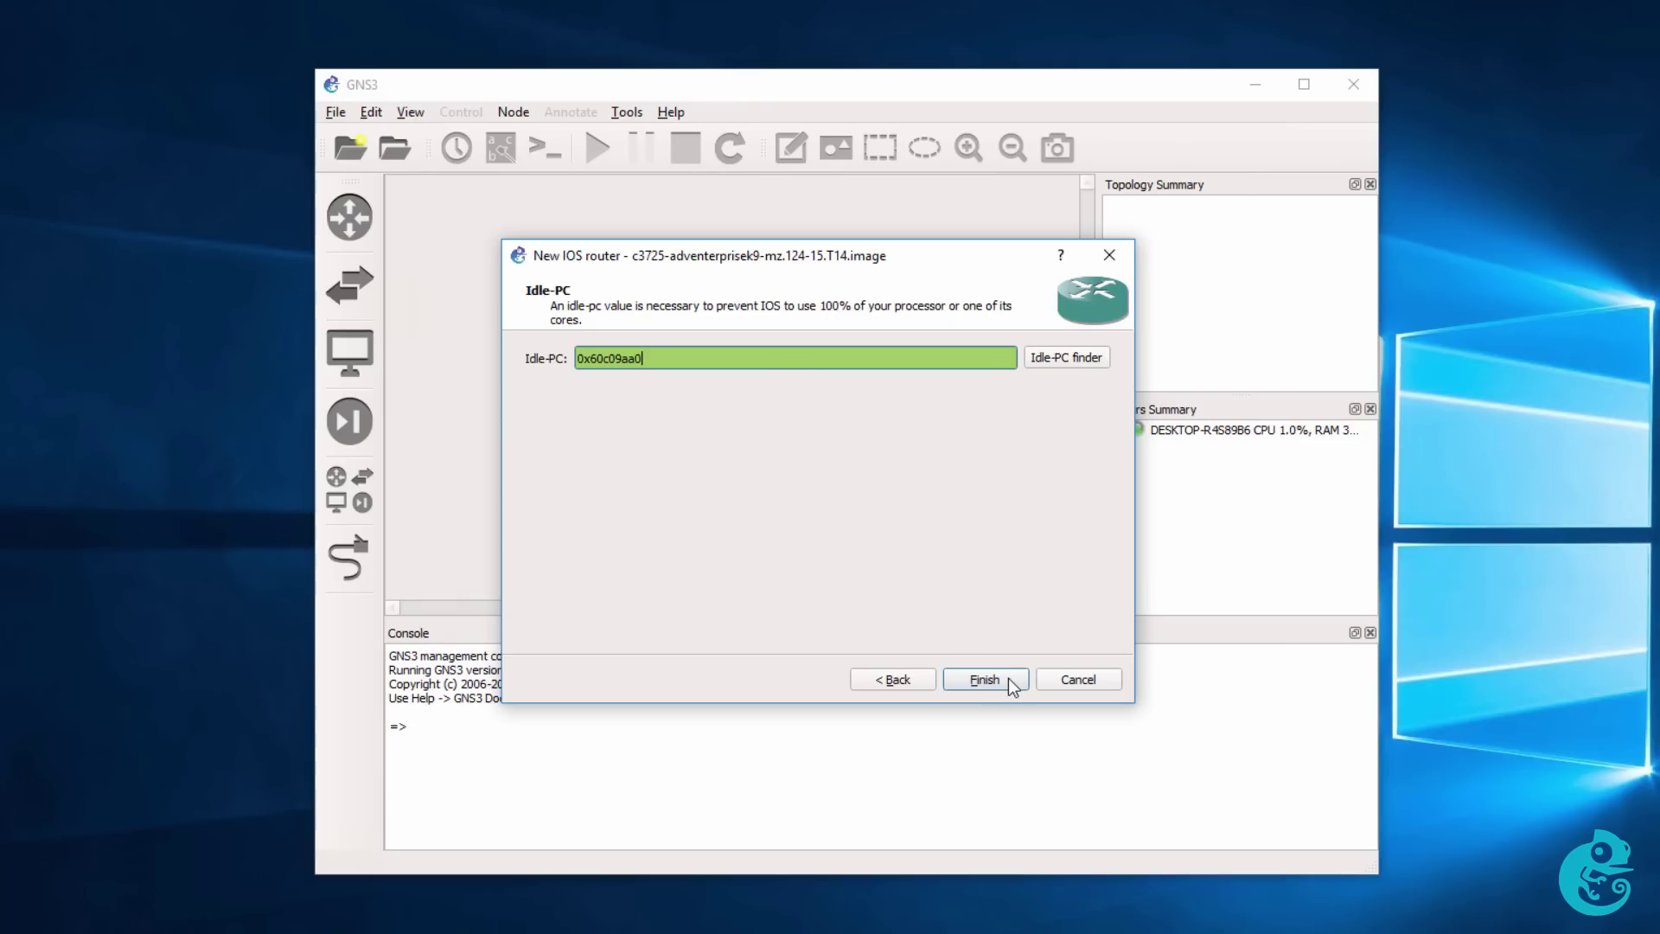
click(984, 679)
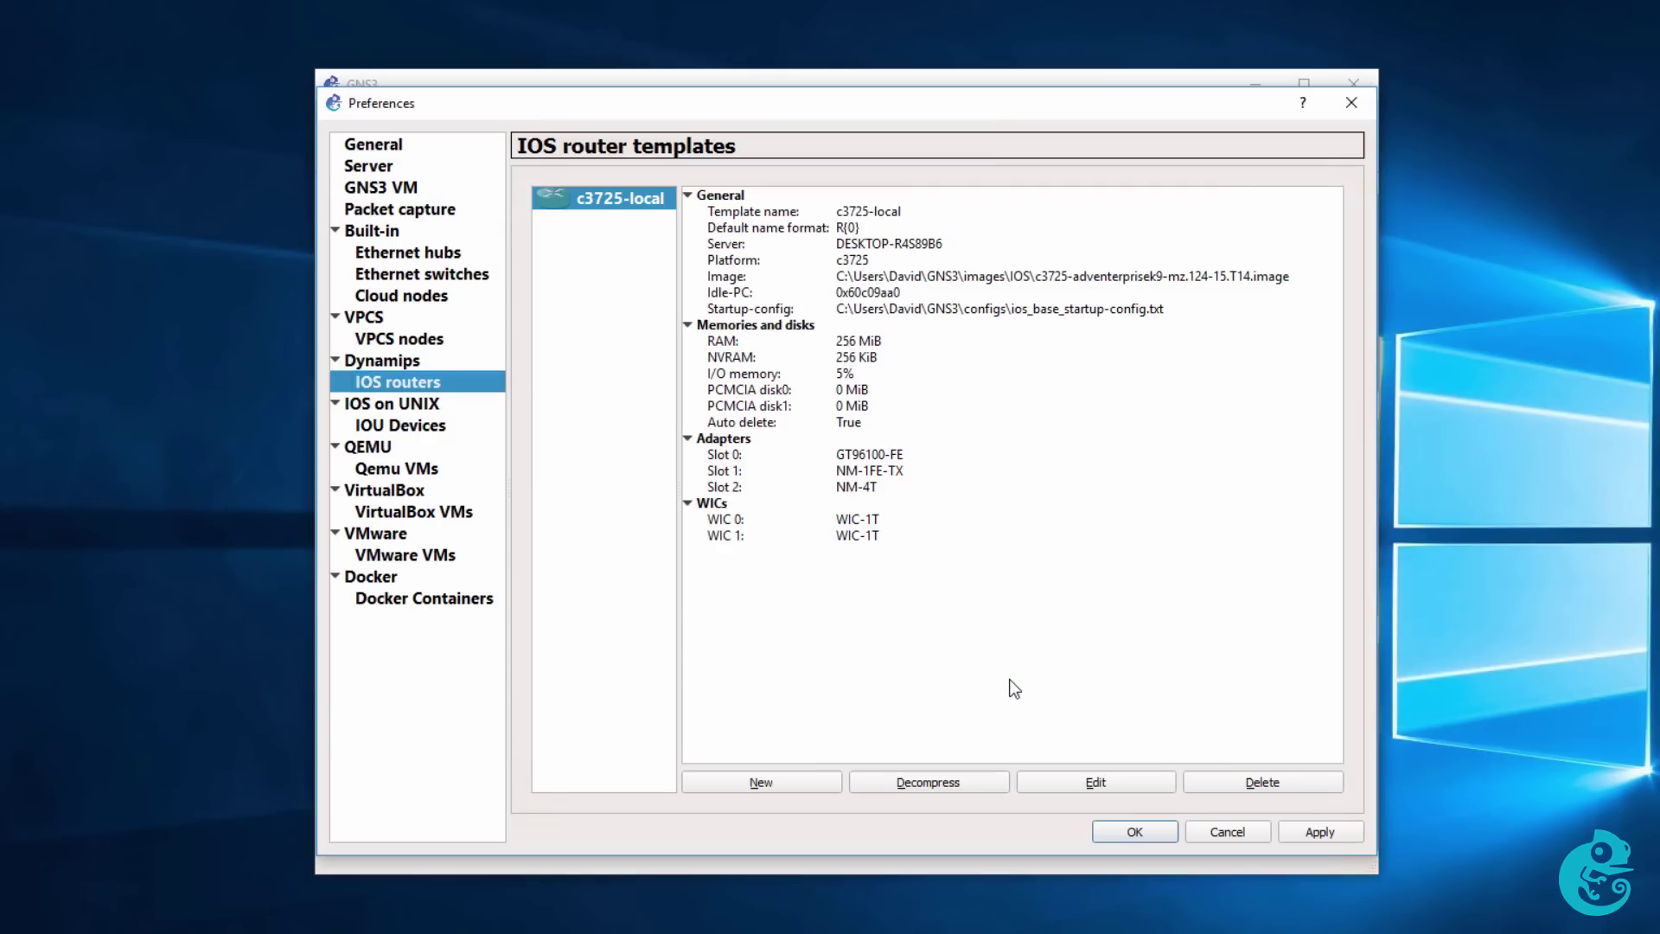
Close Preferences and create a new project named My-First-GNS-Project.
click(1169, 834)
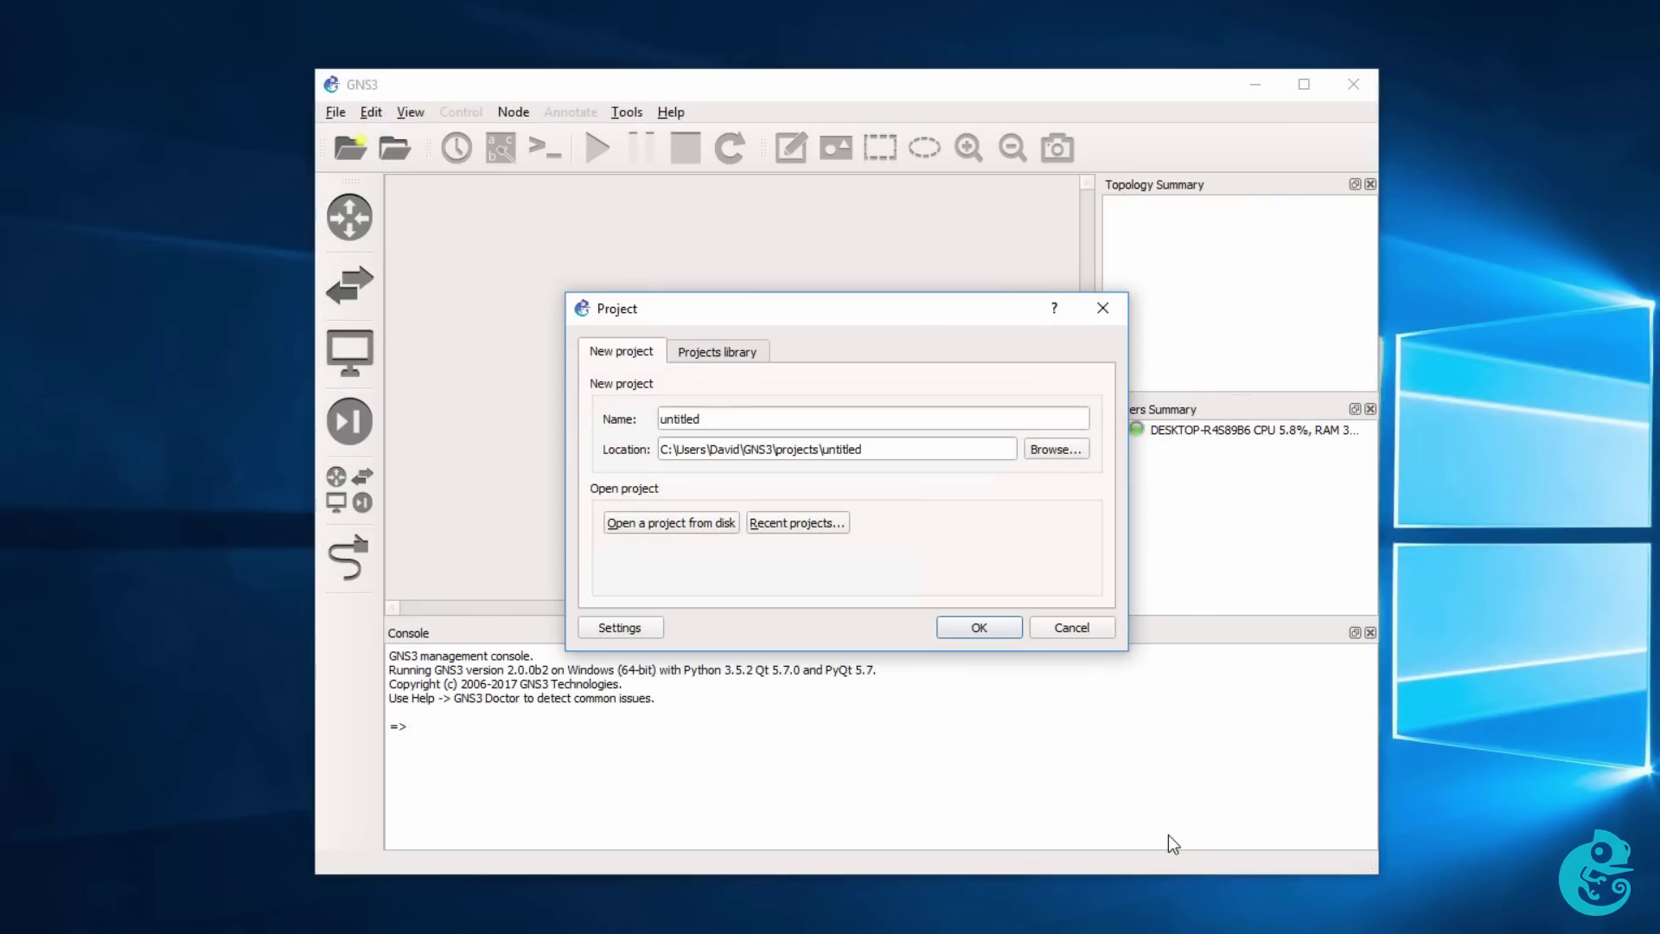
double_click(765, 424)
text(My-First-GNS-Project)
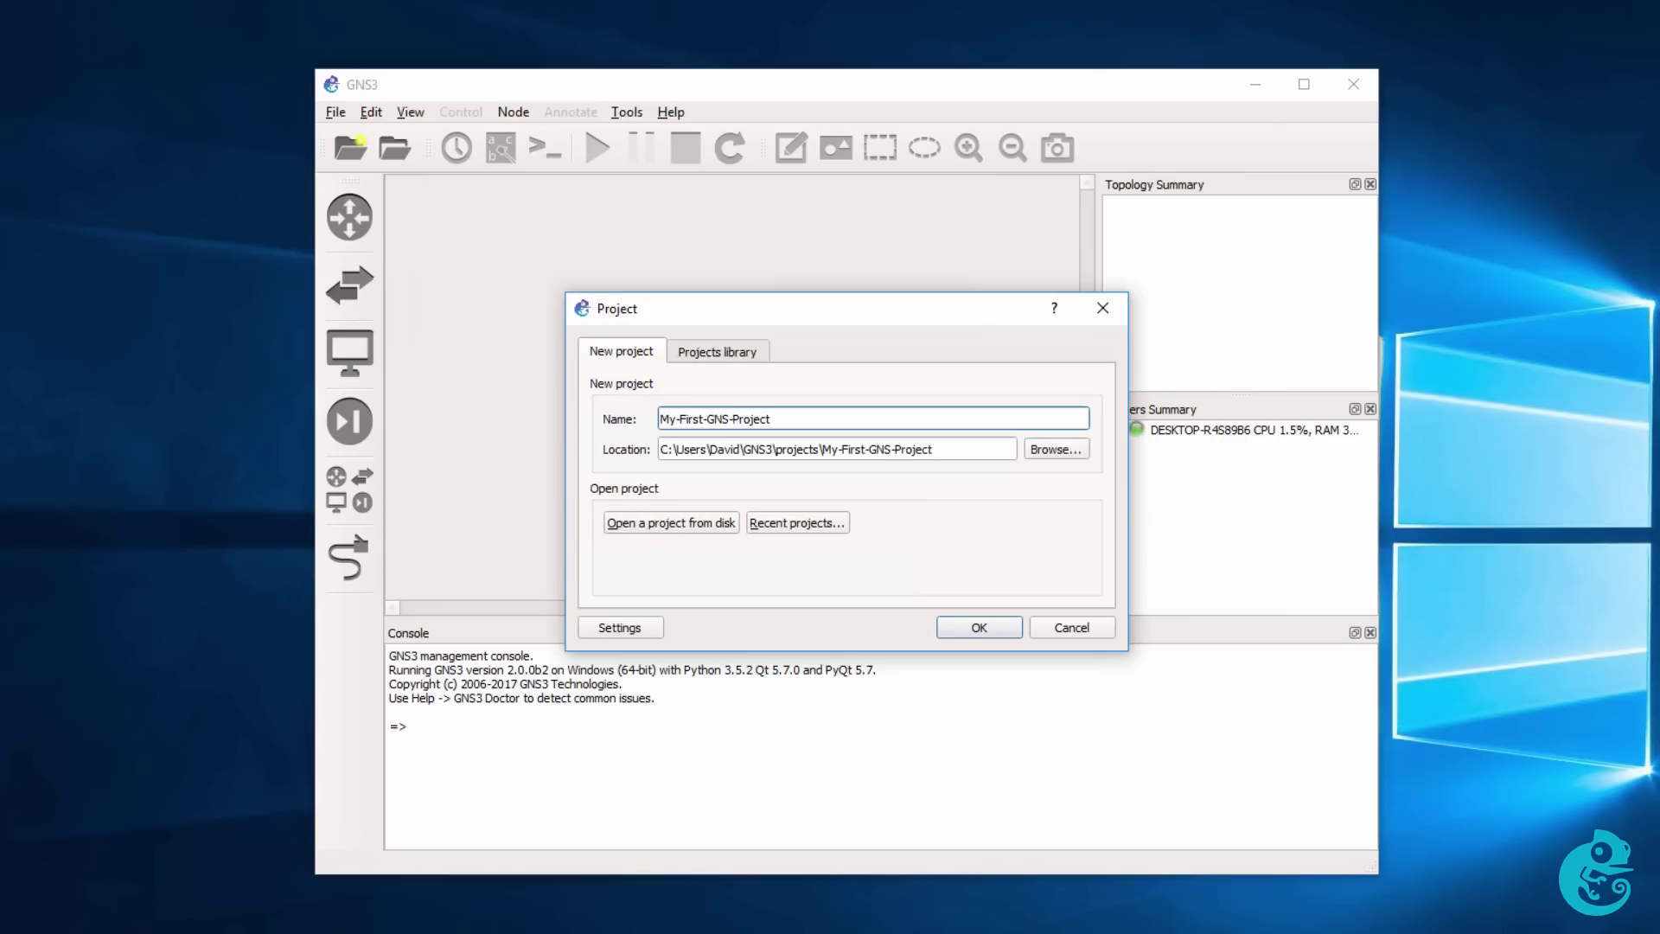
click(972, 628)
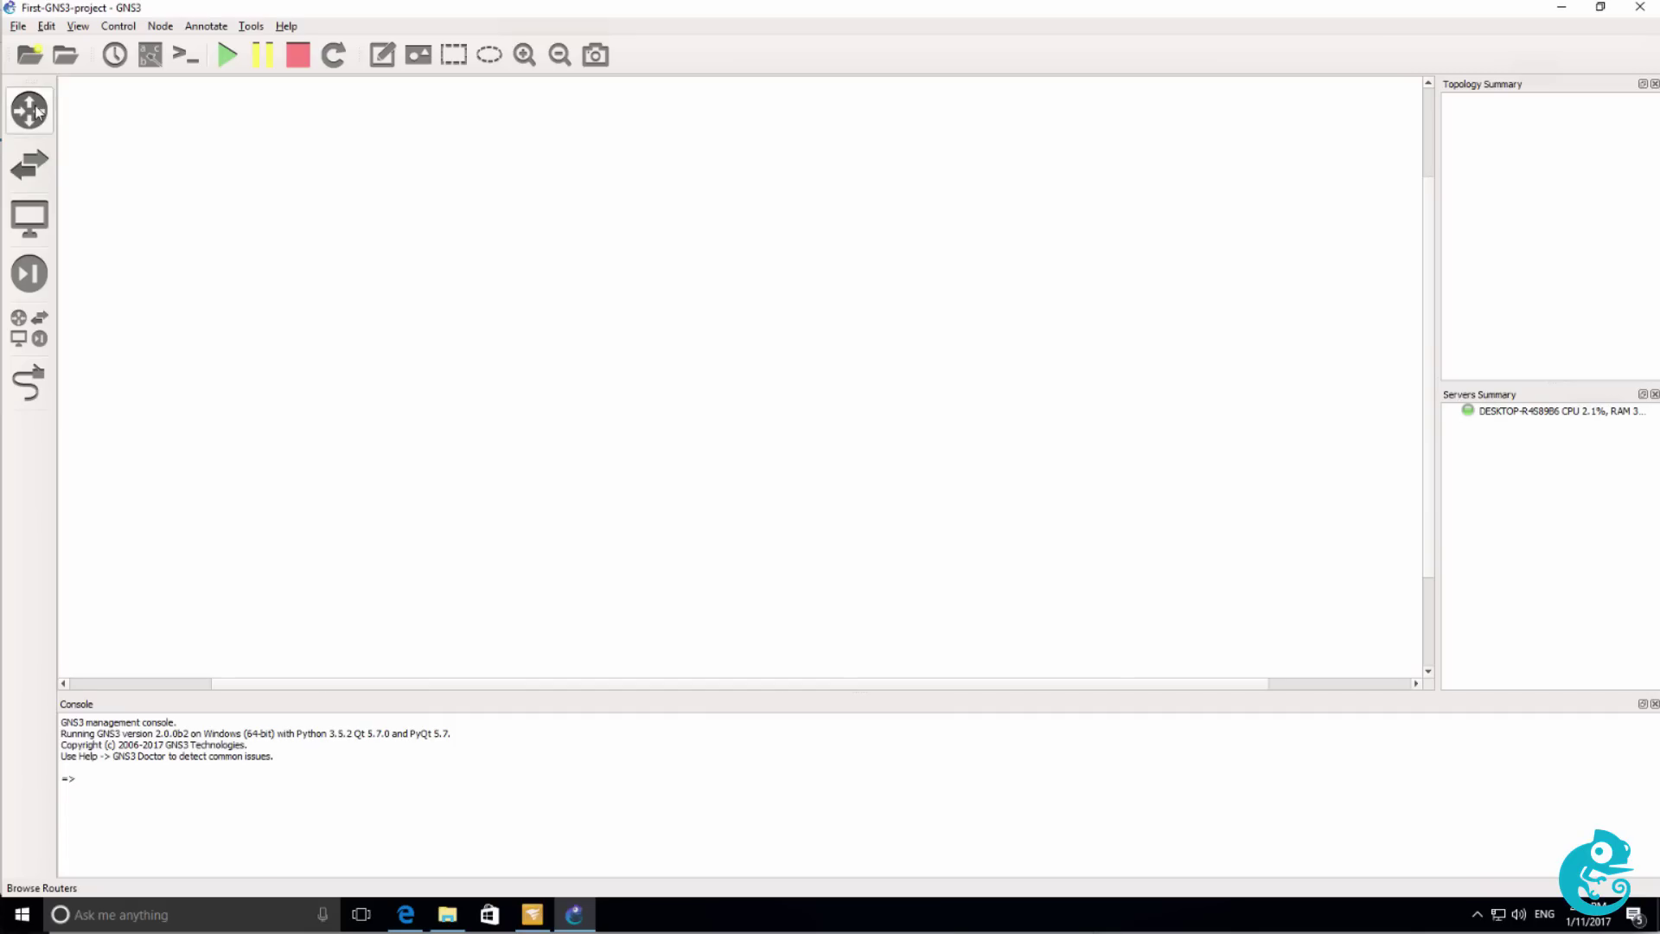
Place two c3725-local routers, R1 and R2, on the workspace and zoom in on them.
click(29, 109)
drag(95, 108, 519, 183)
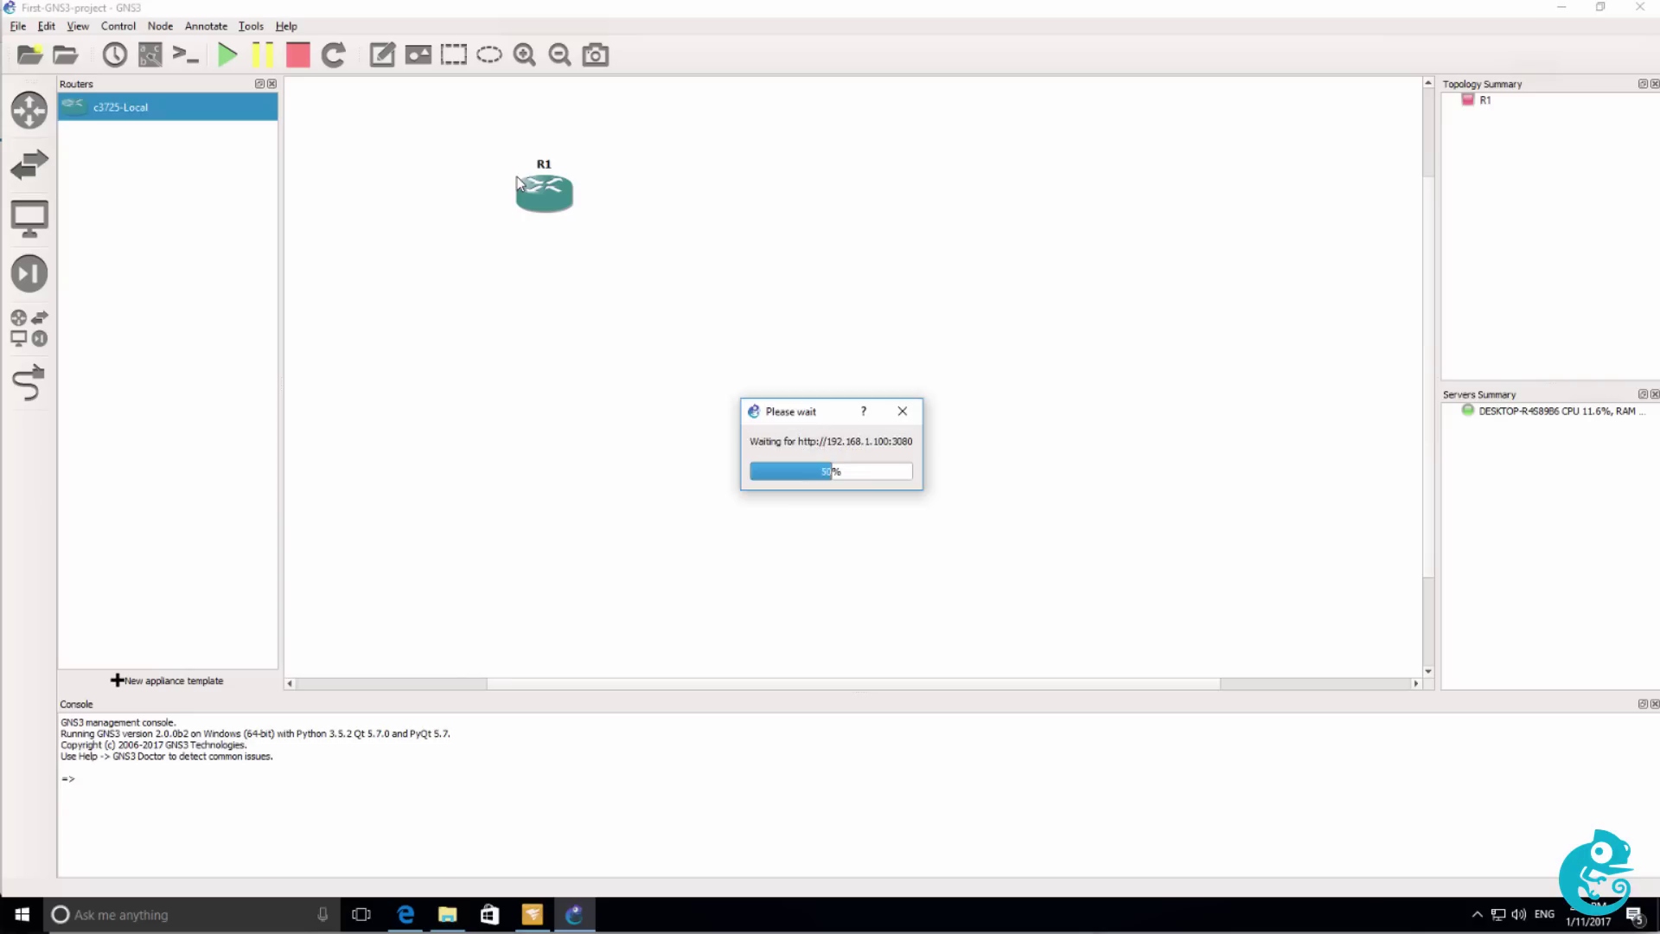
drag(226, 112, 923, 207)
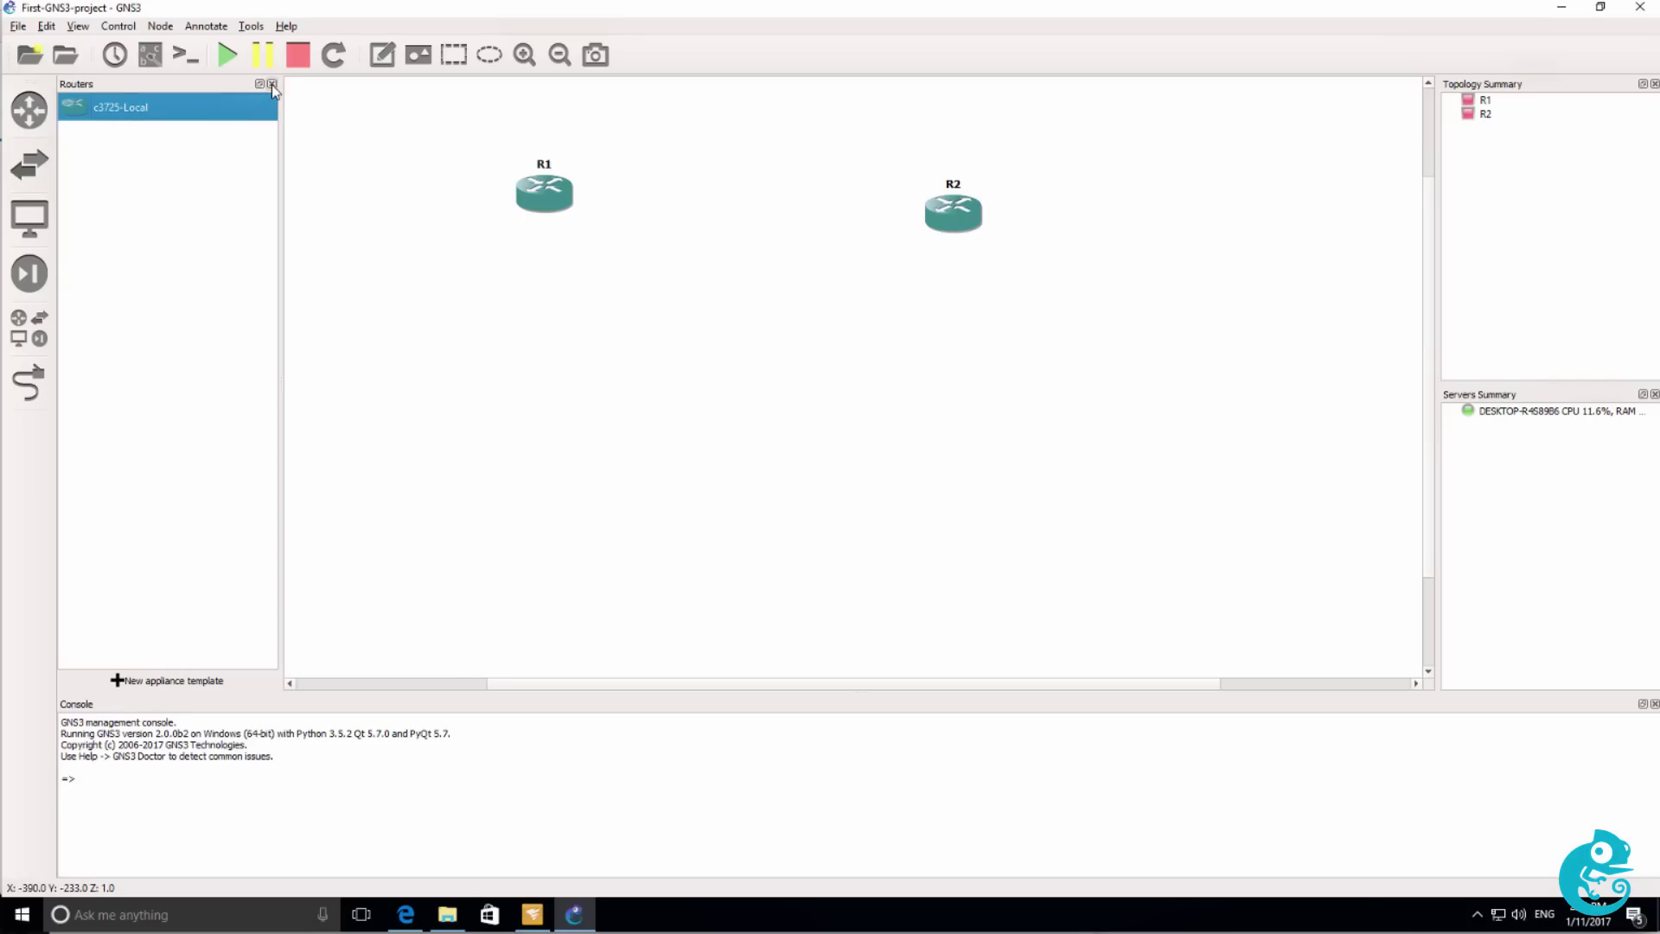
click(272, 84)
click(524, 55)
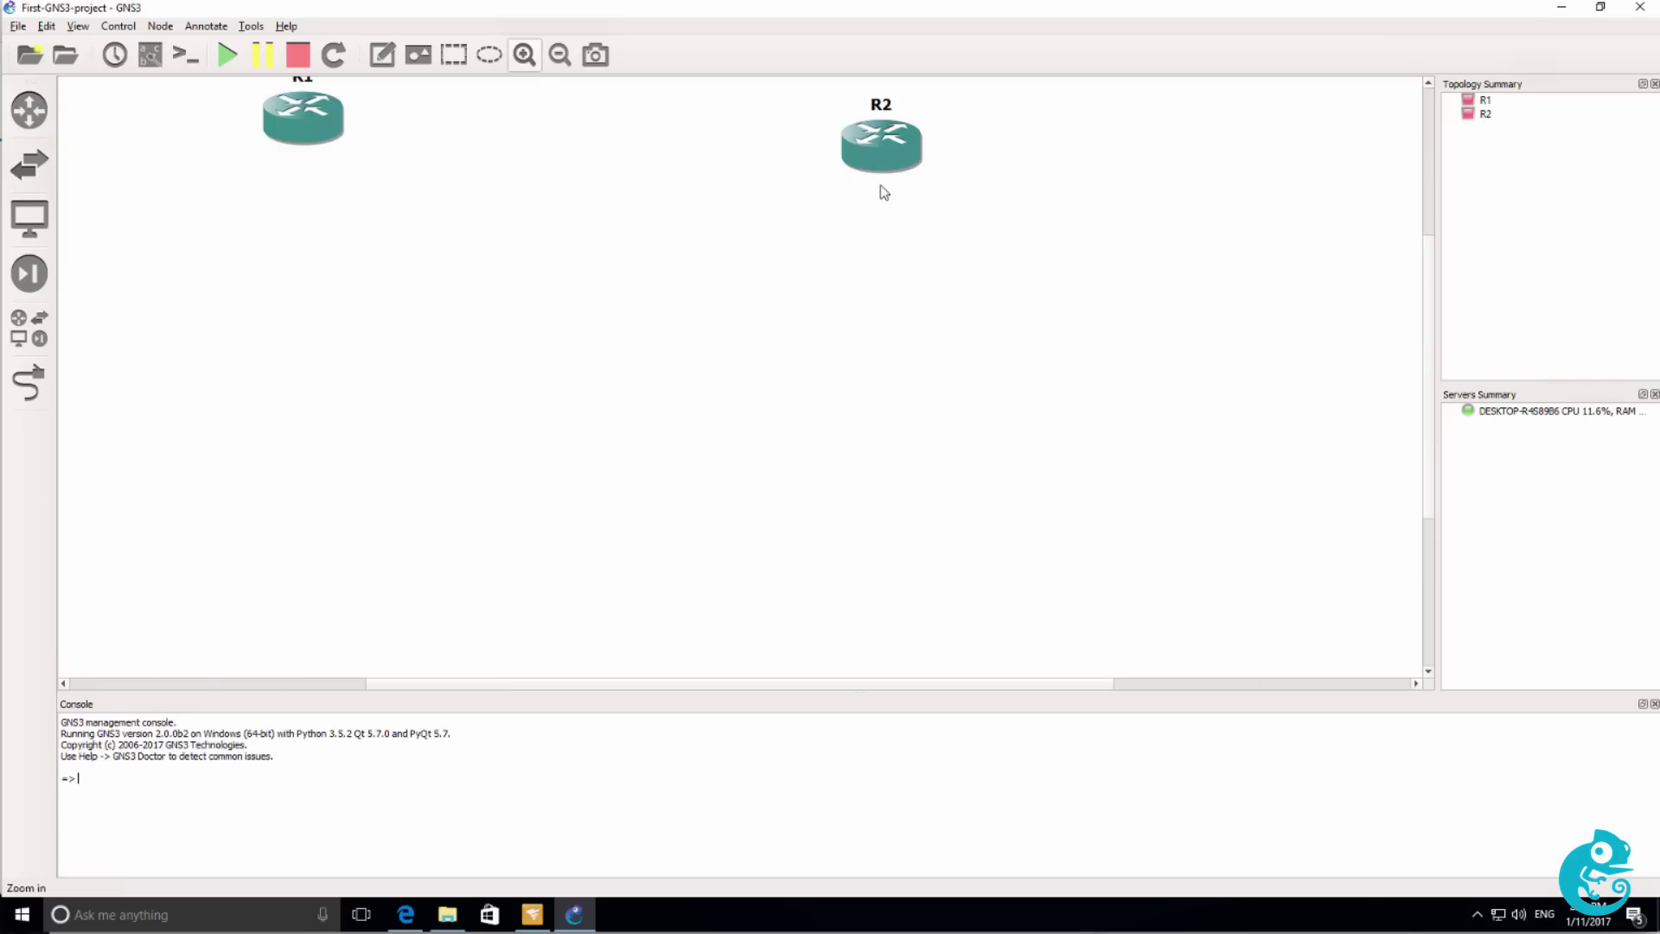
drag(1426, 385, 1428, 344)
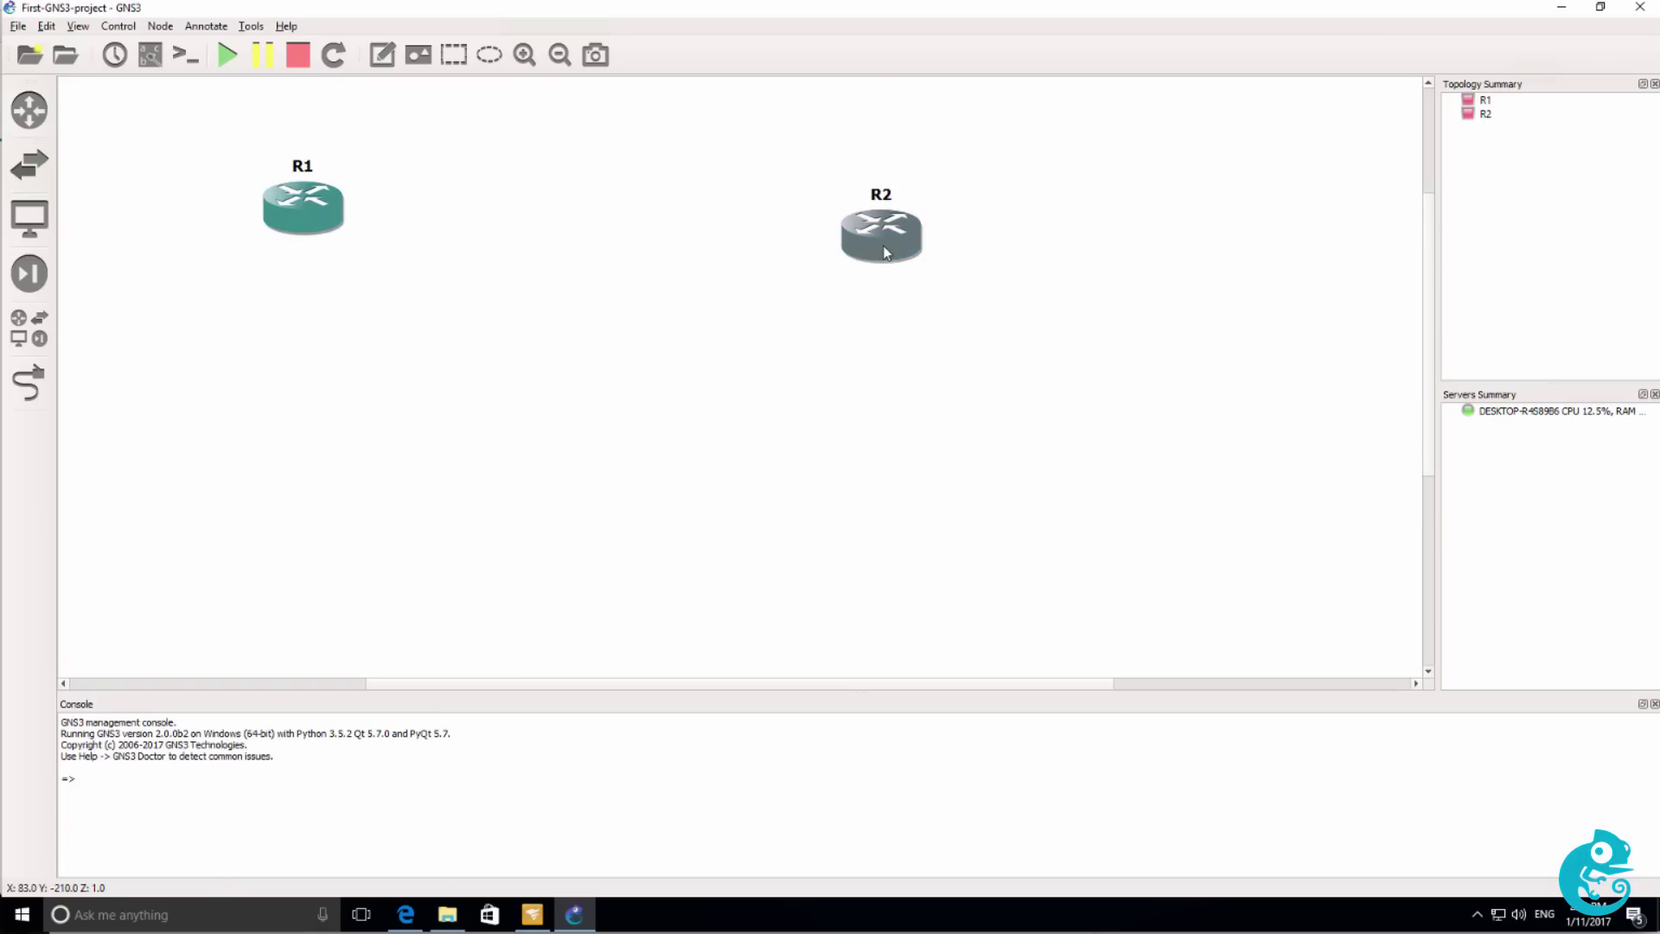
drag(883, 252, 872, 236)
Link R1 FastEthernet0/0 to R2 FastEthernet0/0 and display the f0/0 interface labels.
click(29, 381)
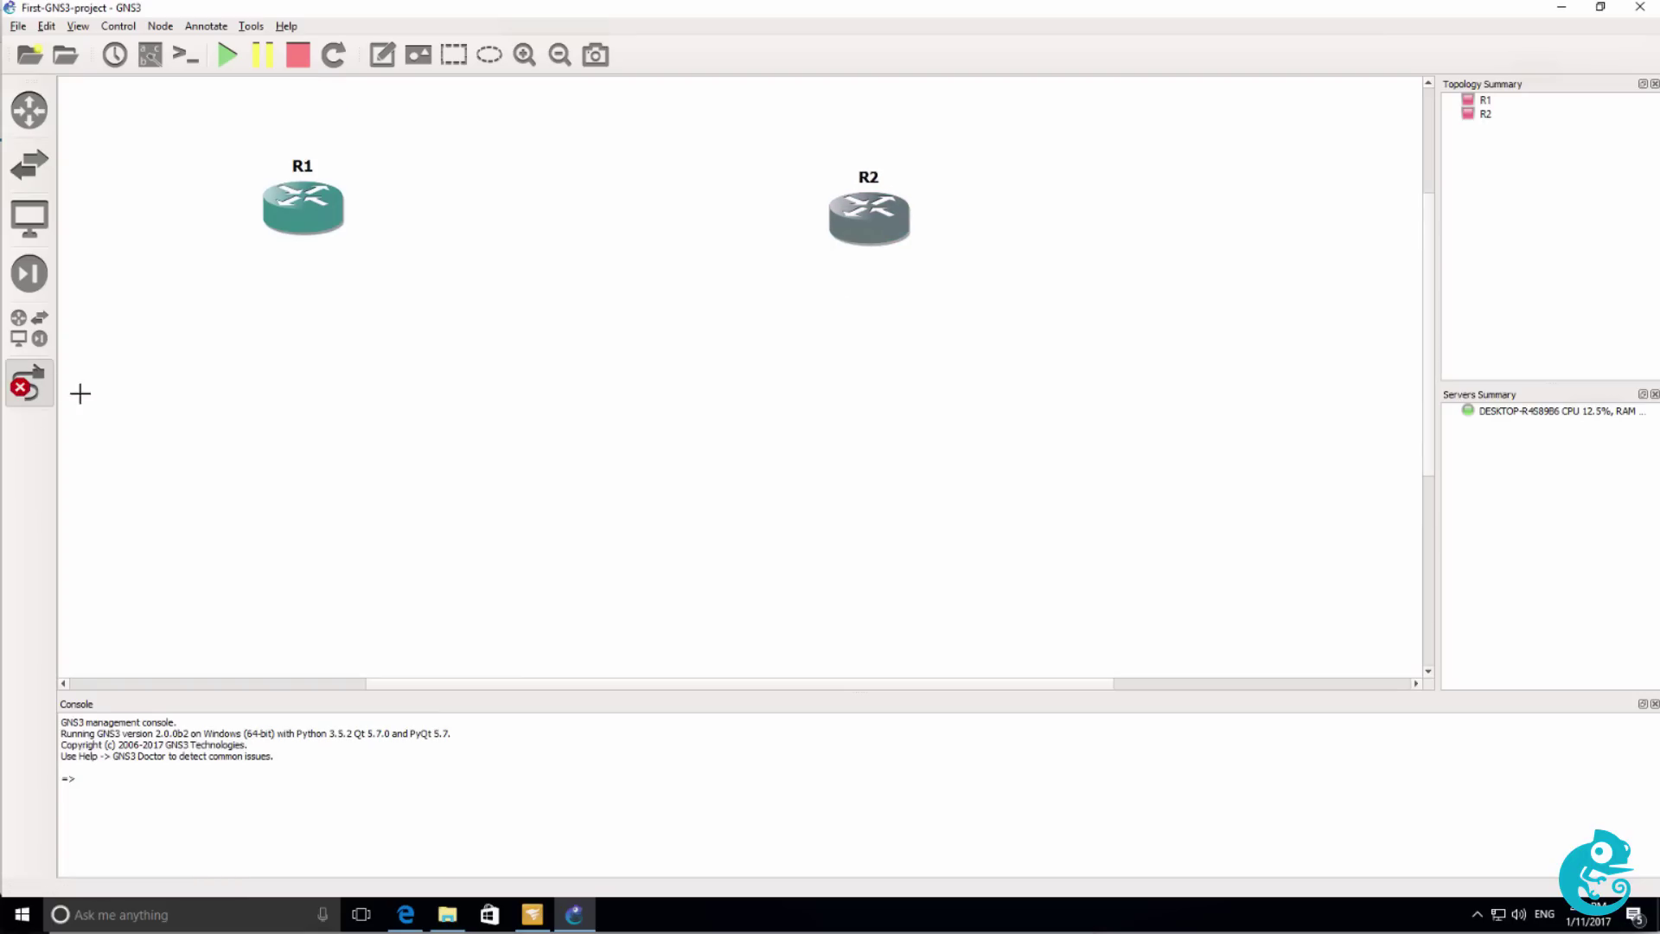
click(332, 207)
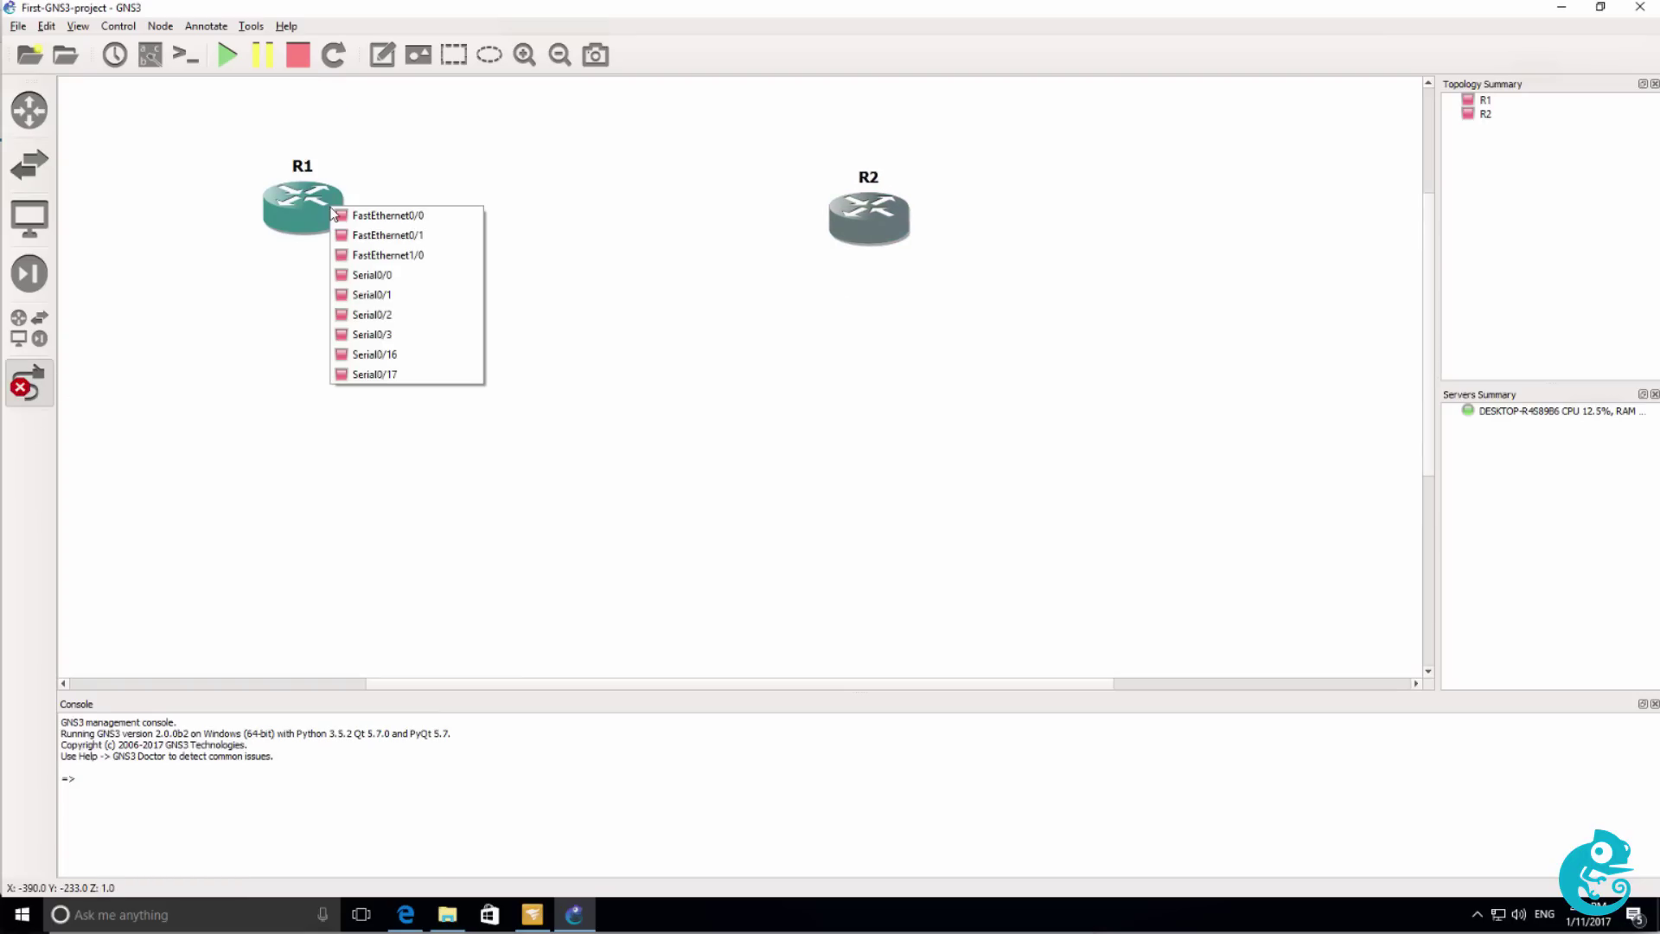
click(377, 214)
click(889, 216)
click(906, 228)
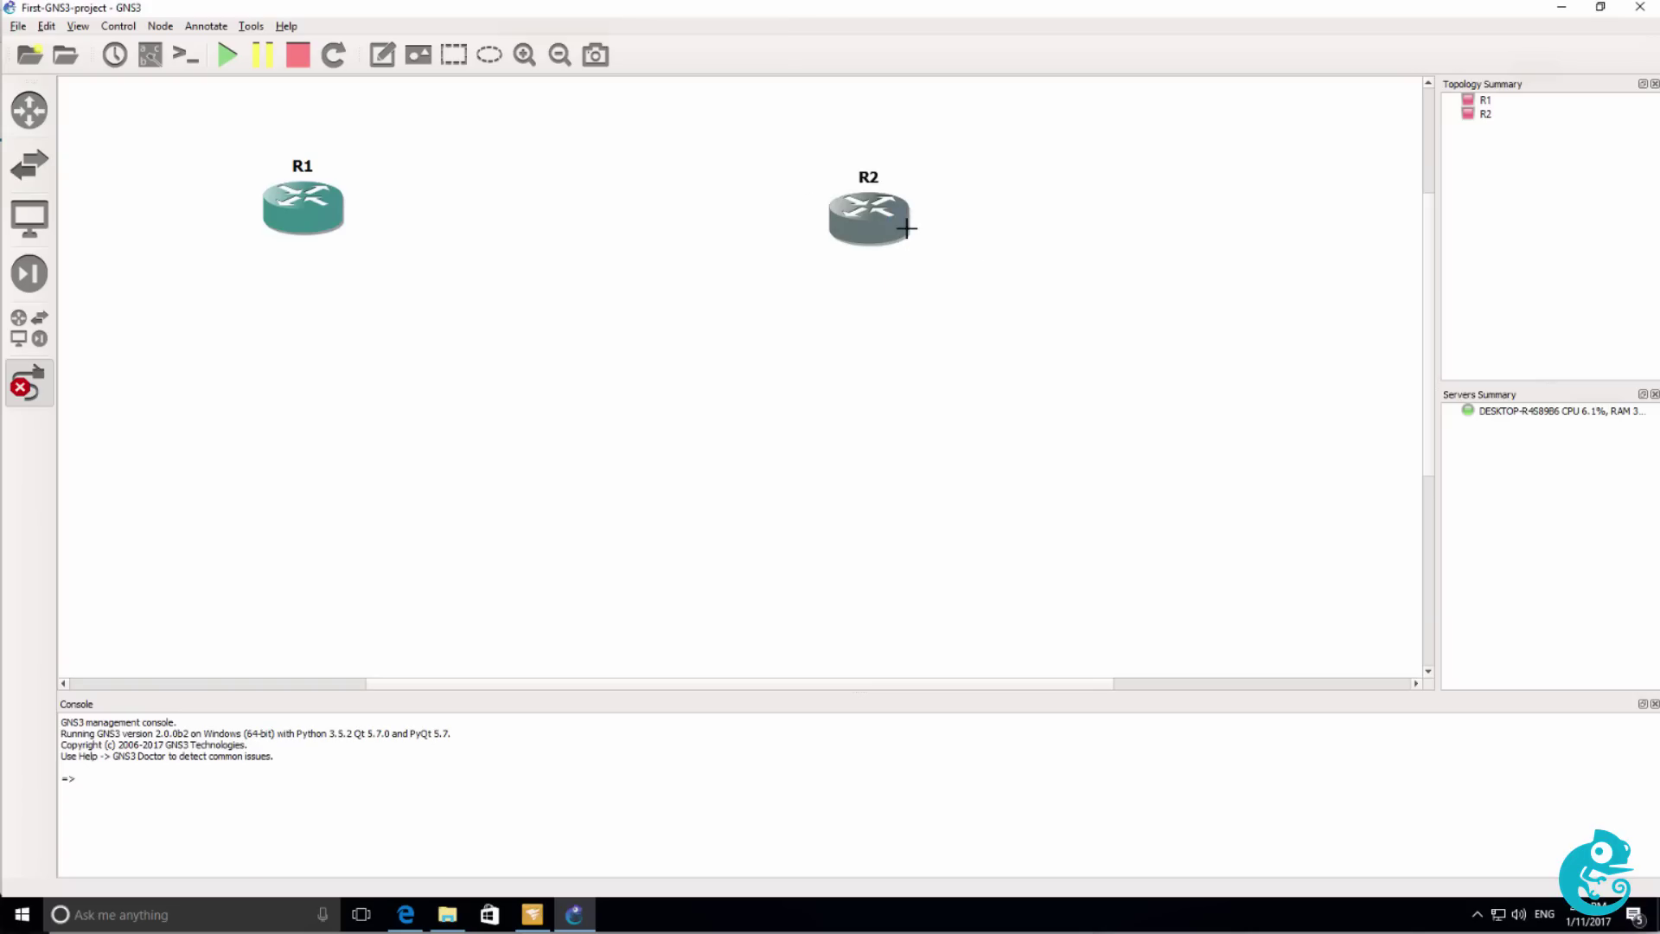
click(29, 384)
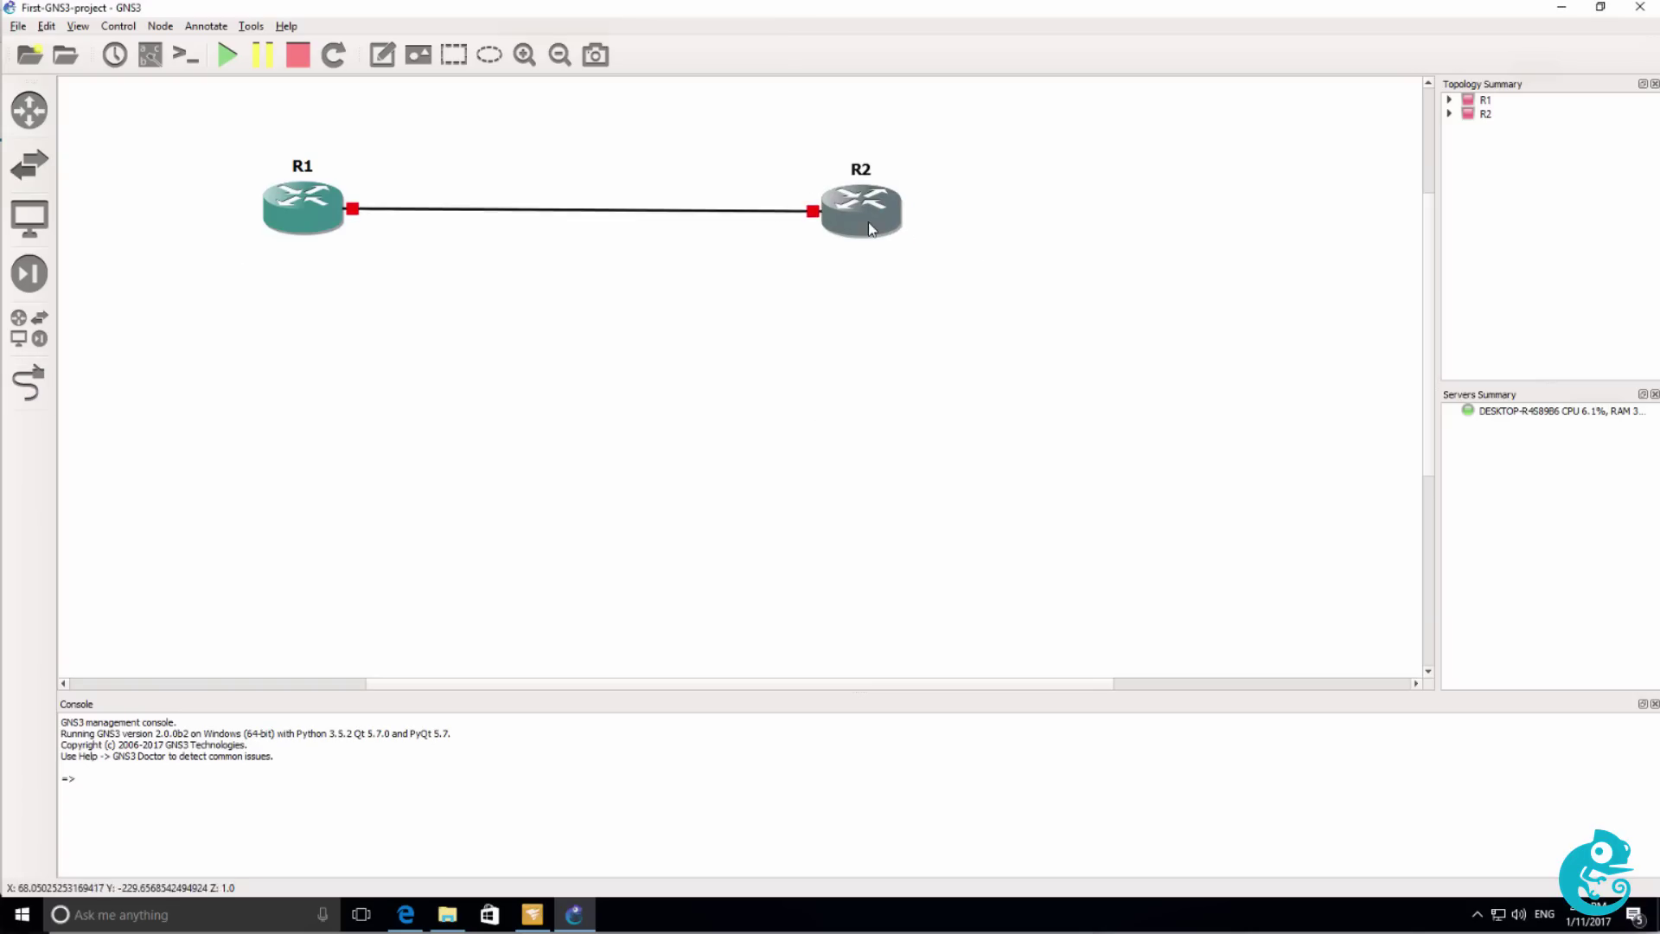
click(149, 56)
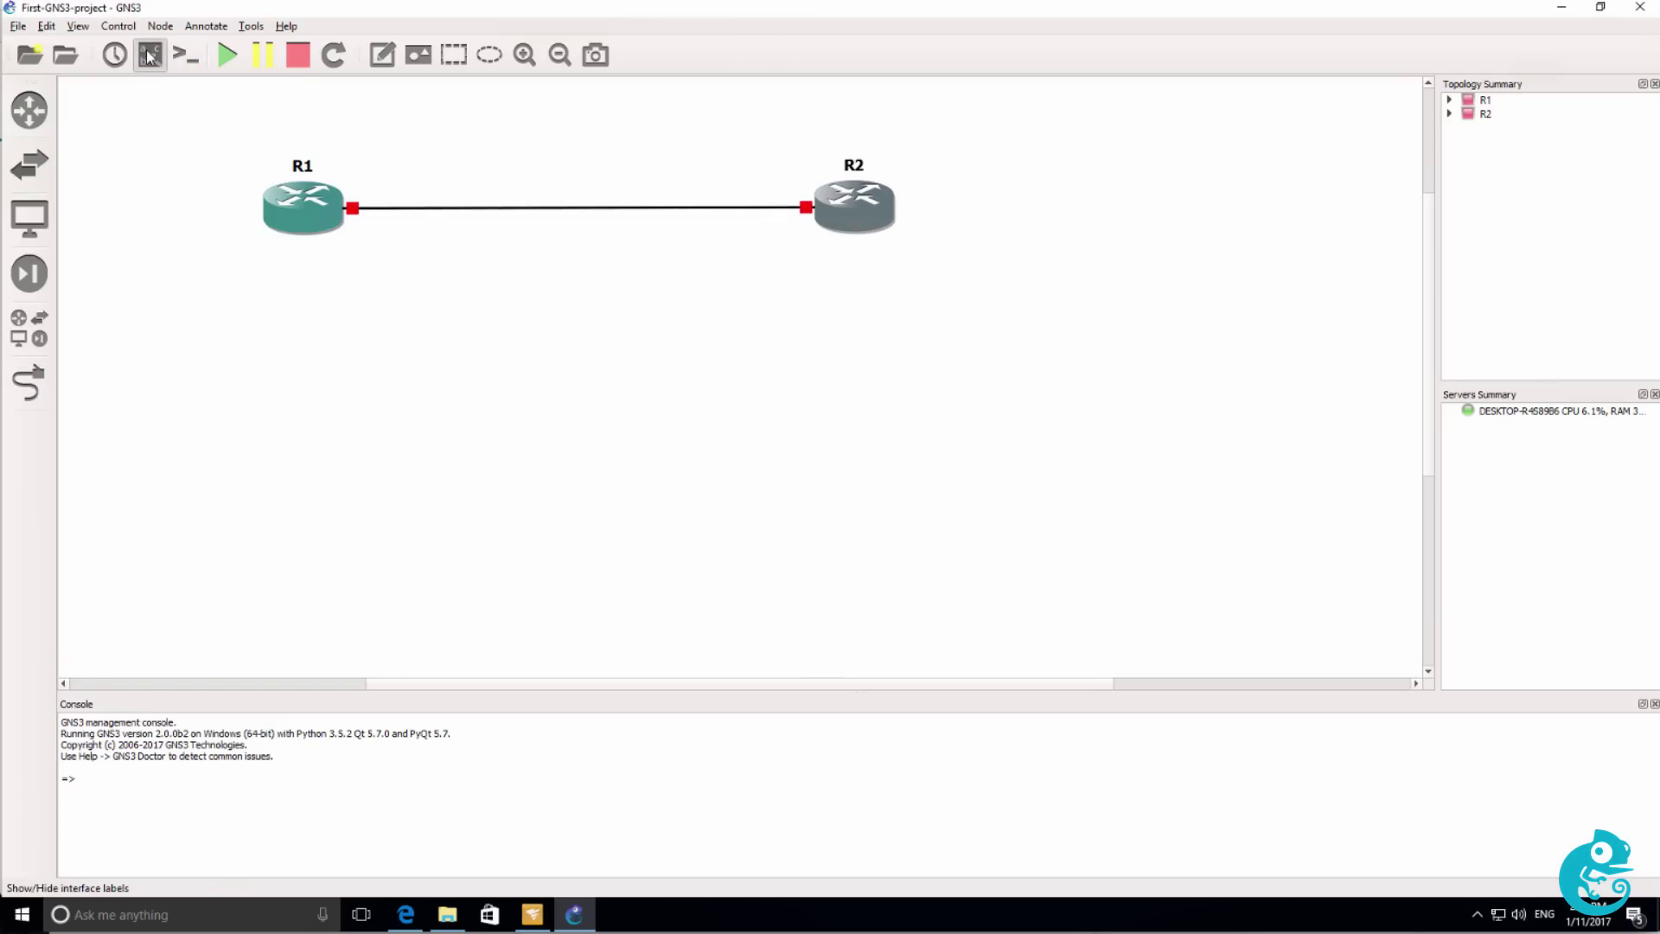
drag(830, 228, 786, 238)
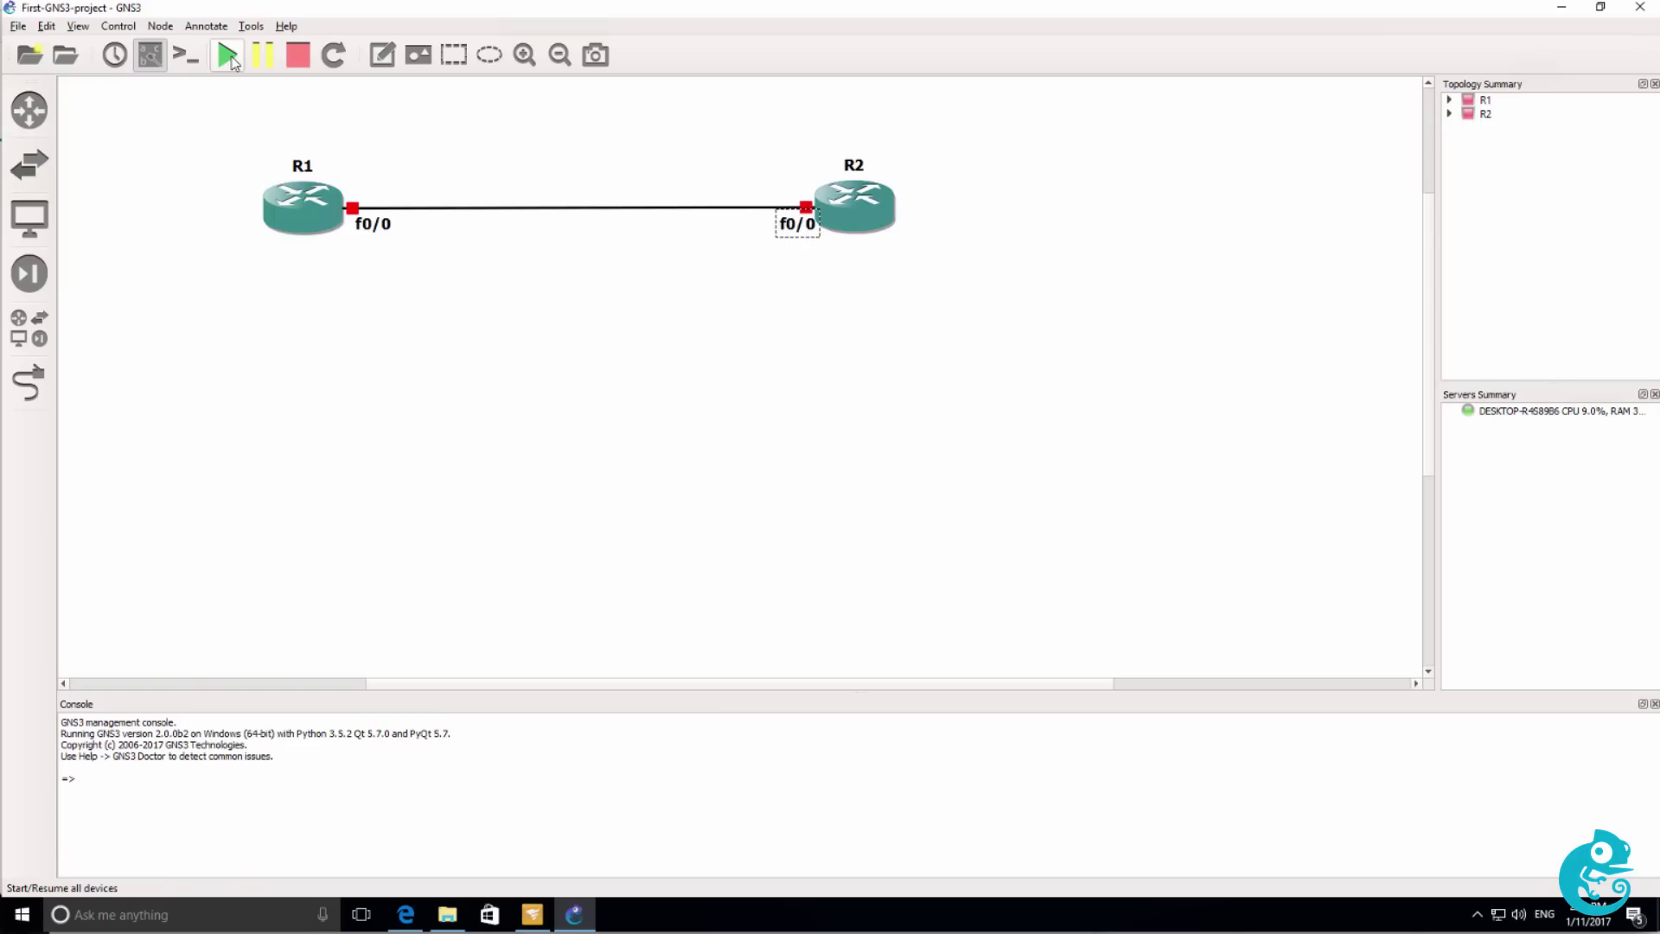
Start both routers and open console windows for R1 and R2.
click(230, 57)
click(183, 56)
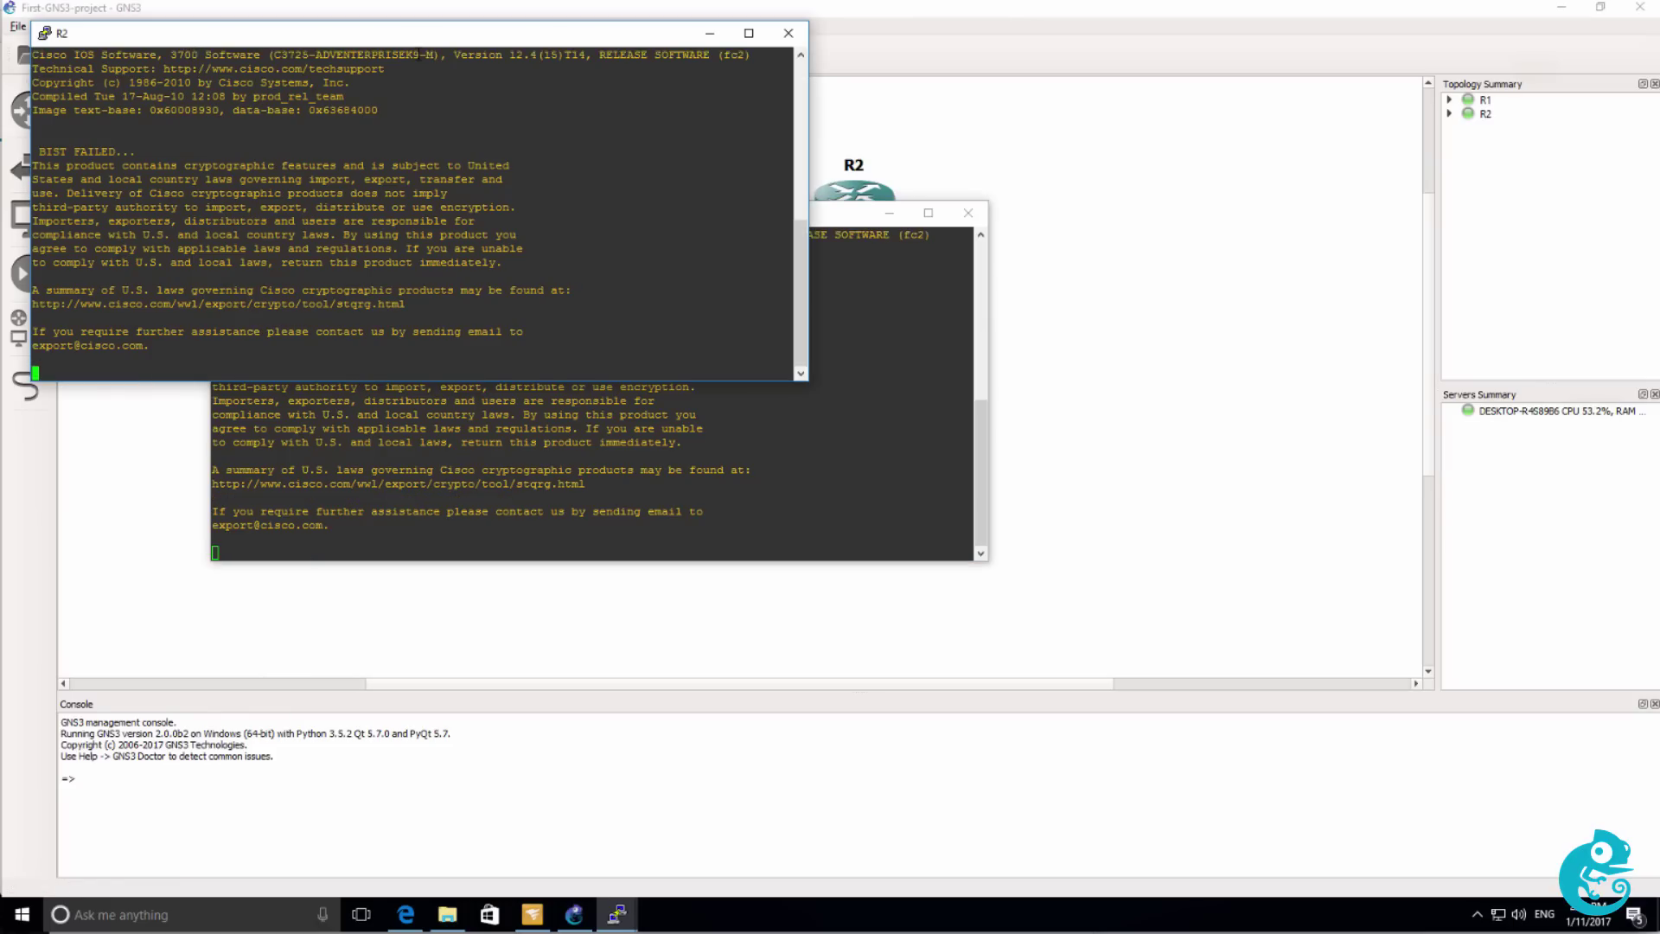
drag(407, 41, 1116, 294)
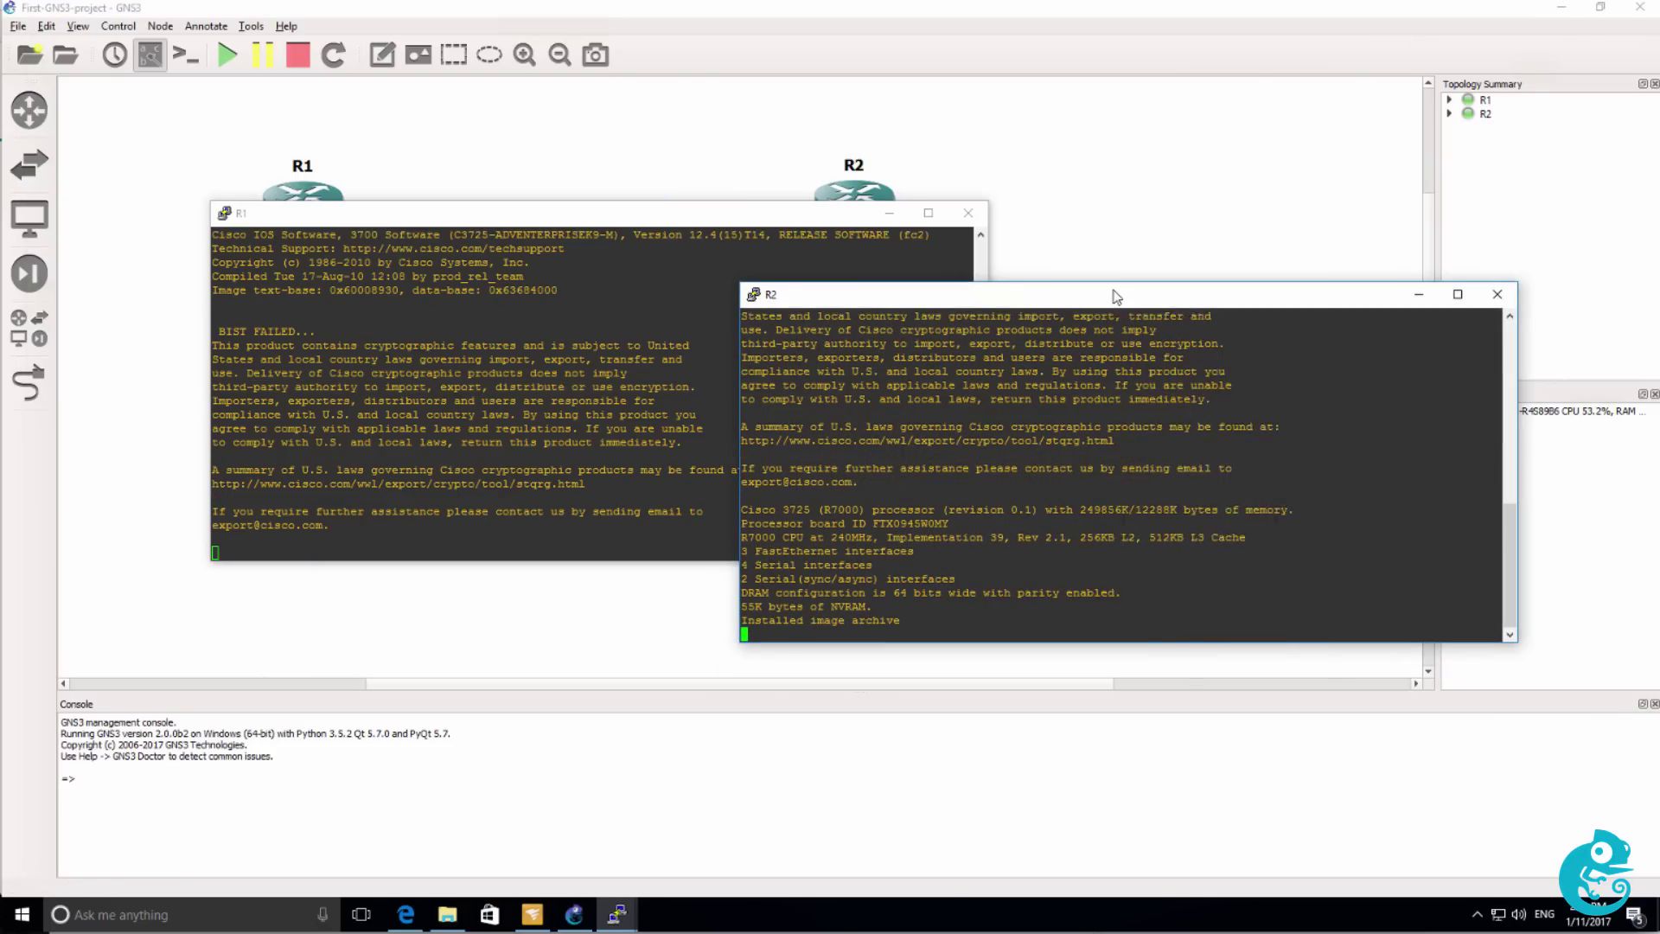
right_click(1116, 294)
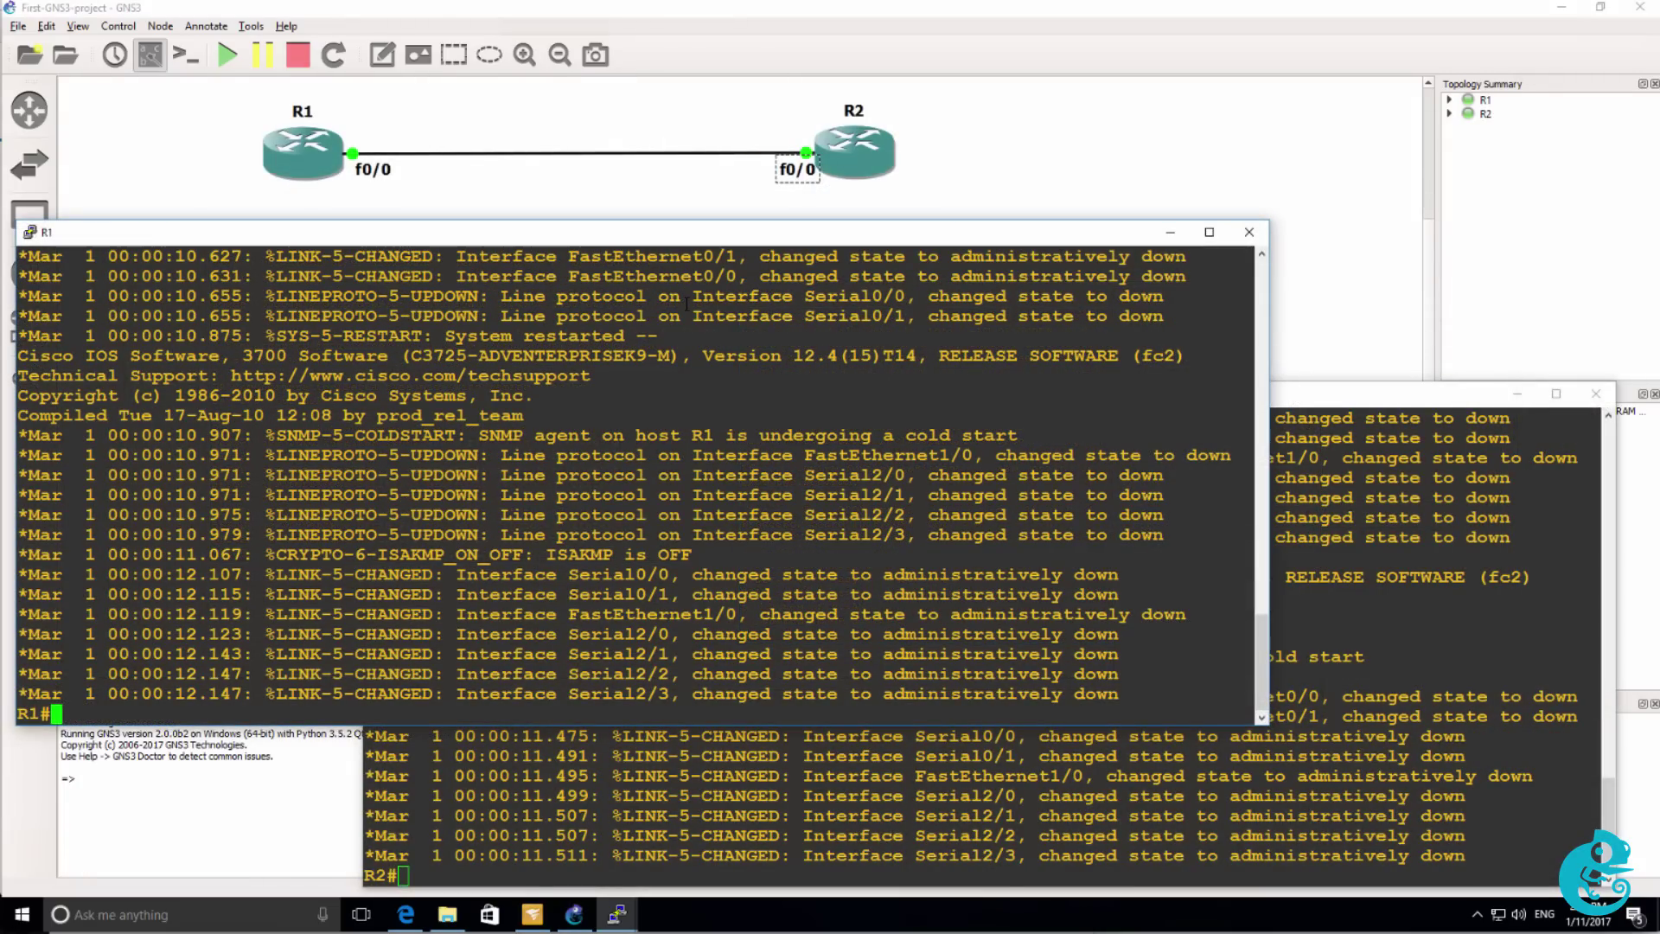
On R1, enter configuration mode and bring FastEthernet0/0 up with no shutdown.
key(Return)
text(conf t)
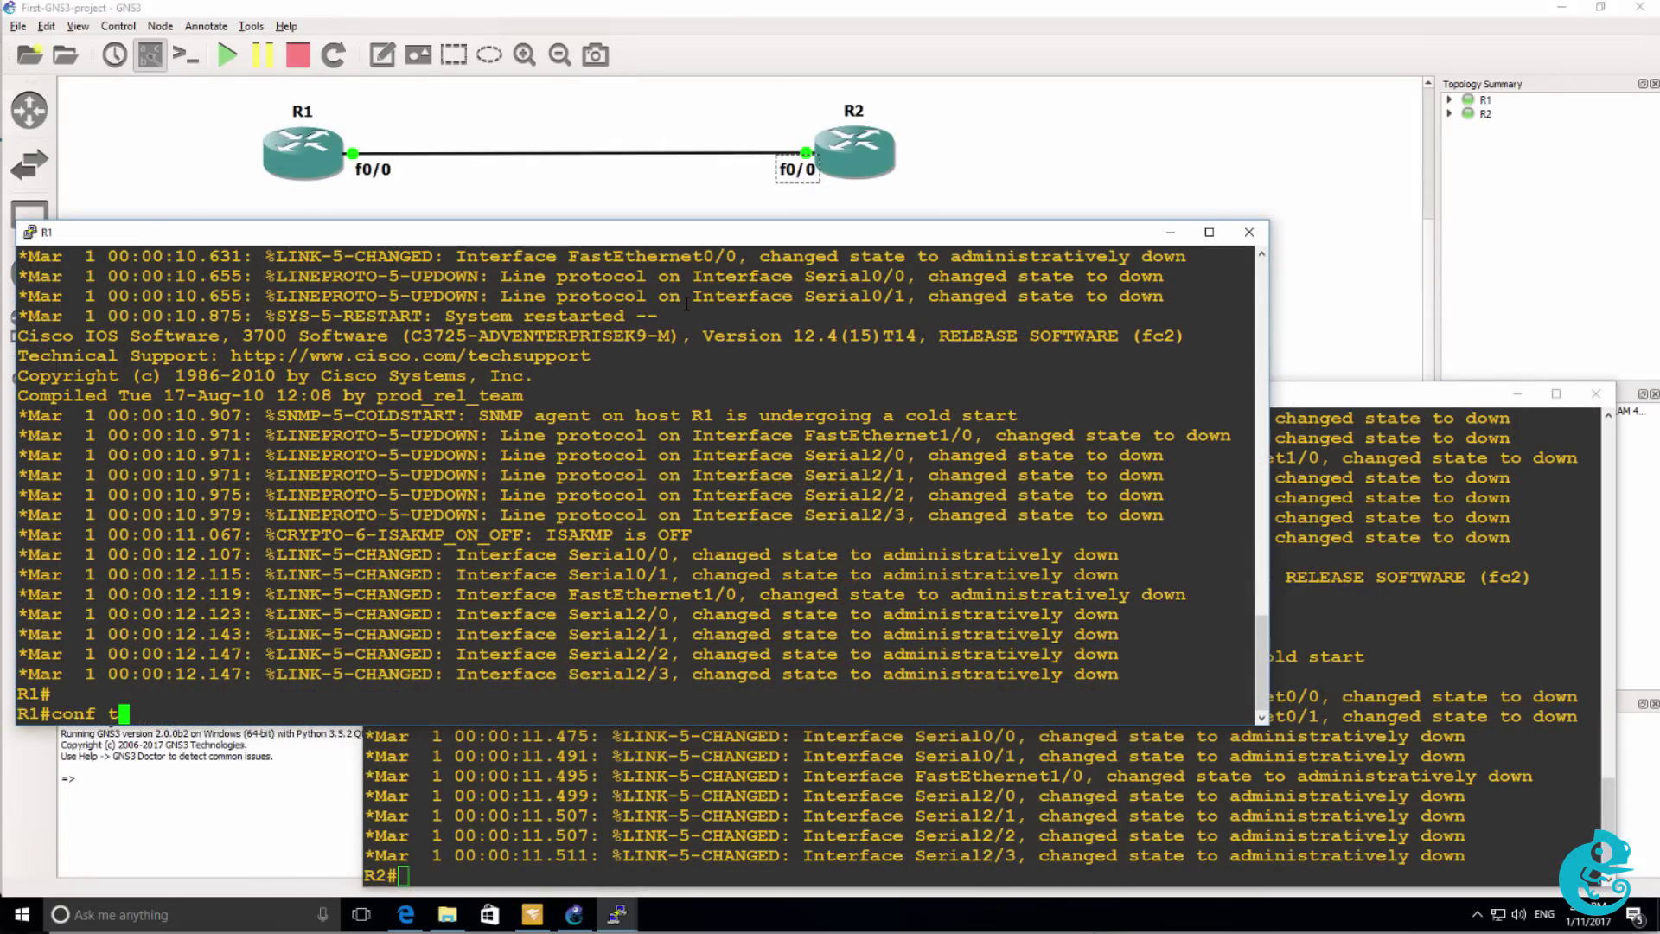
key(Return)
text(int f0/0)
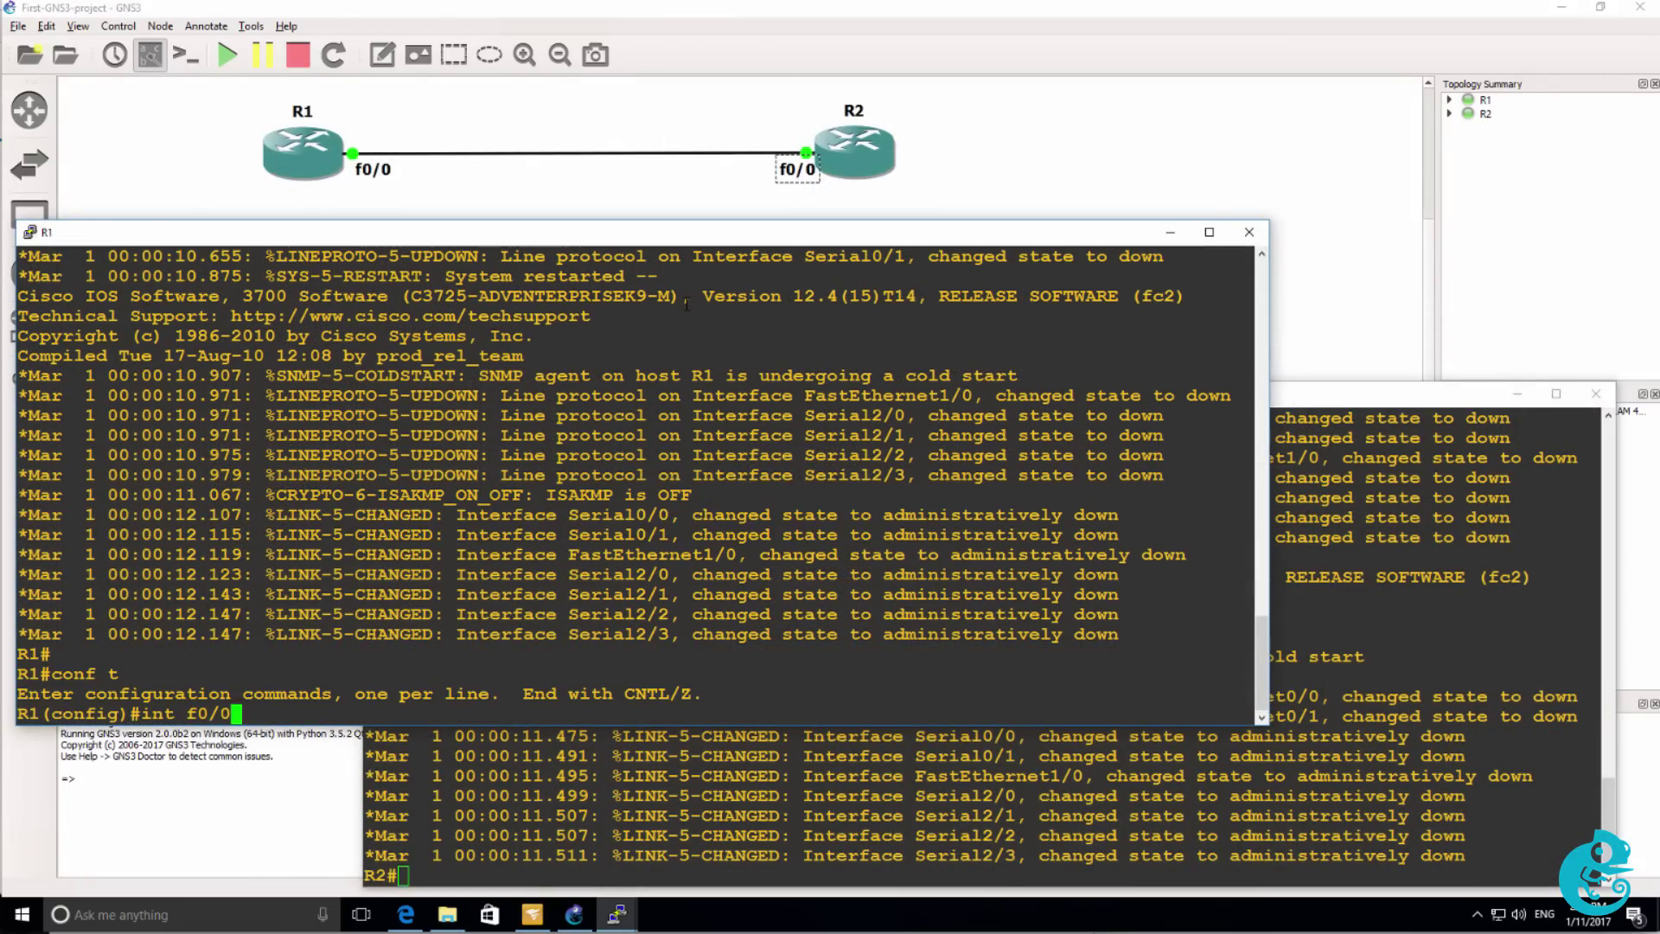
key(Return)
text(no shut)
key(Return)
Assign 10.1.1.1 255.255.255.0 to R1's FastEthernet0/0 and exit configuration mode.
text(ip add)
key(Tab)
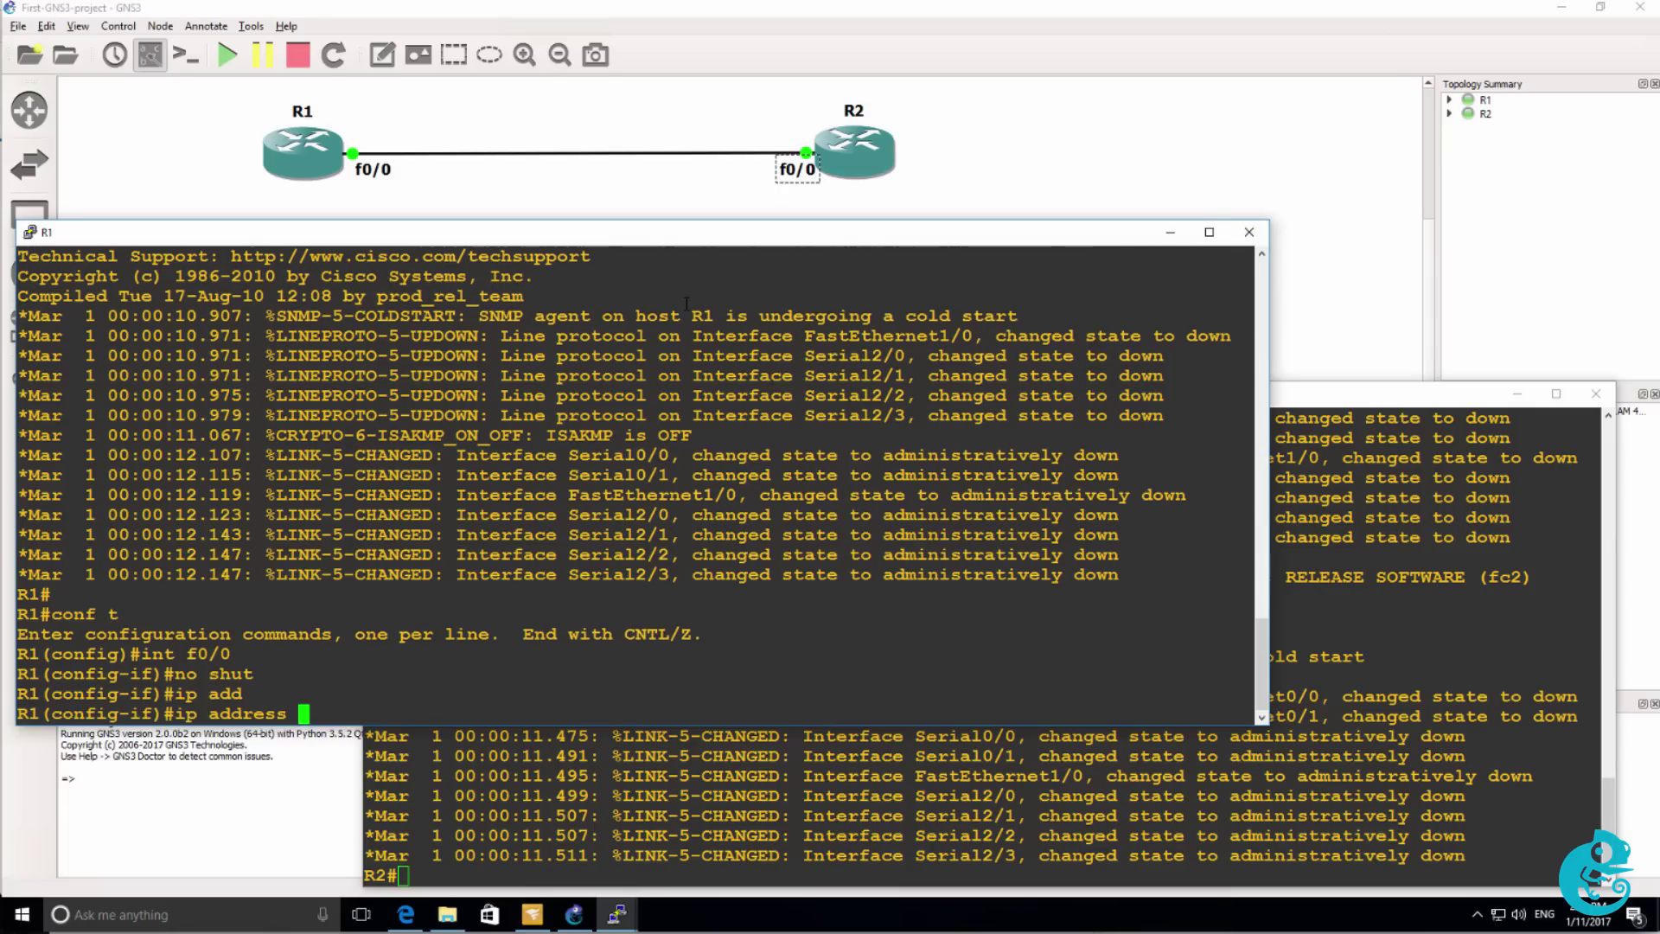
text(10.1.1.1 255.255.255.2)
key(BackSpace)
text(0)
key(Return)
text(end)
key(Return)
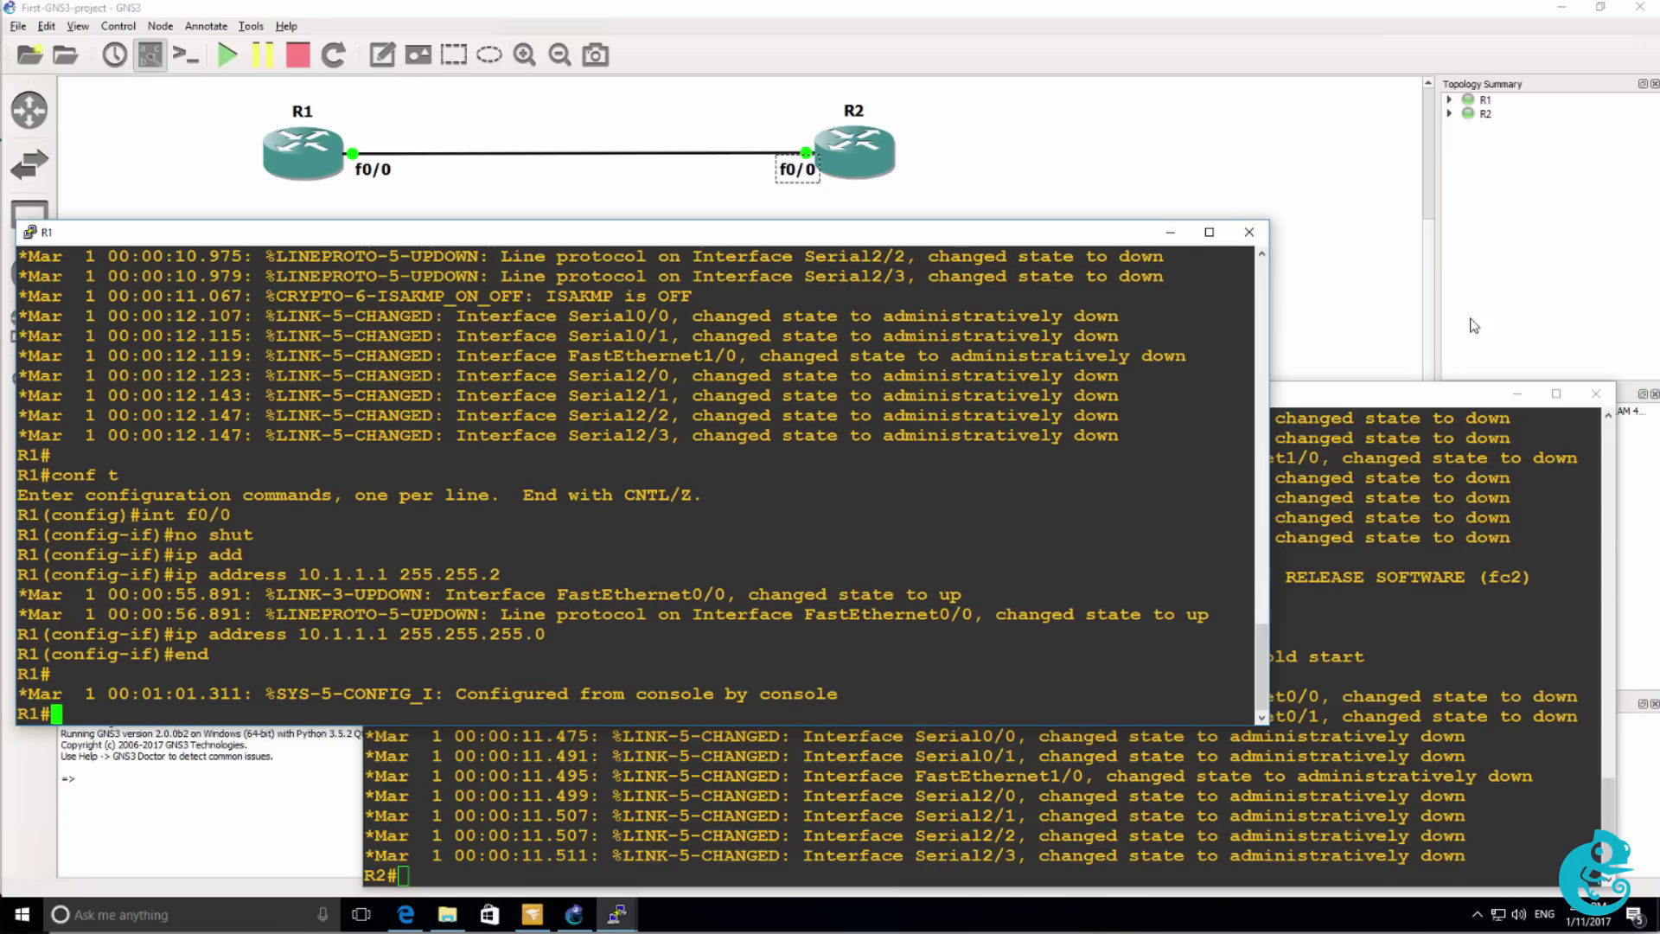
On R2, enter configuration mode and bring FastEthernet0/0 up with no shutdown.
key(alt+Tab)
key(Return)
text(conf t)
key(Return)
text(int f0/0)
key(Return)
text(no shut)
key(Return)
Assign 10.1.1.2 255.255.255.0 to R2's FastEthernet0/0, exit, and ping 10.1.1.1.
text(ip add)
key(Return)
text(ip address 10.1.1.2 255.255.255.0)
key(Return)
text(end)
key(Return)
text(ping 10.1.1.1)
key(Return)
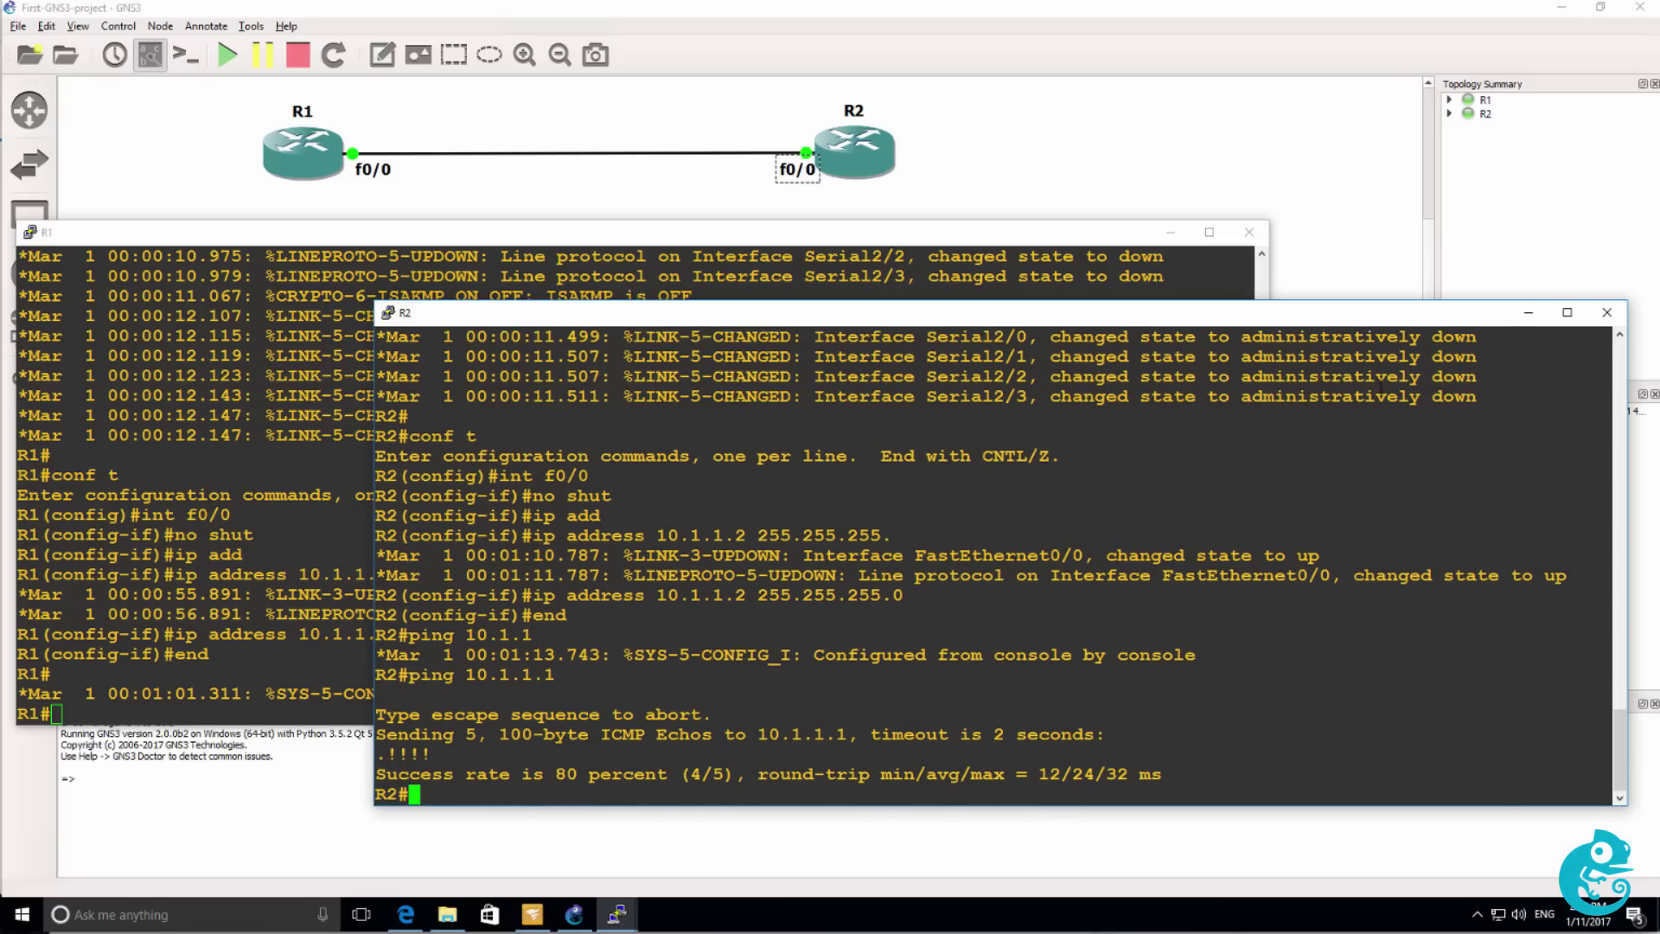
Create Loopback0 on R1 with address 1.1.1.1 255.255.255.255.
click(366, 247)
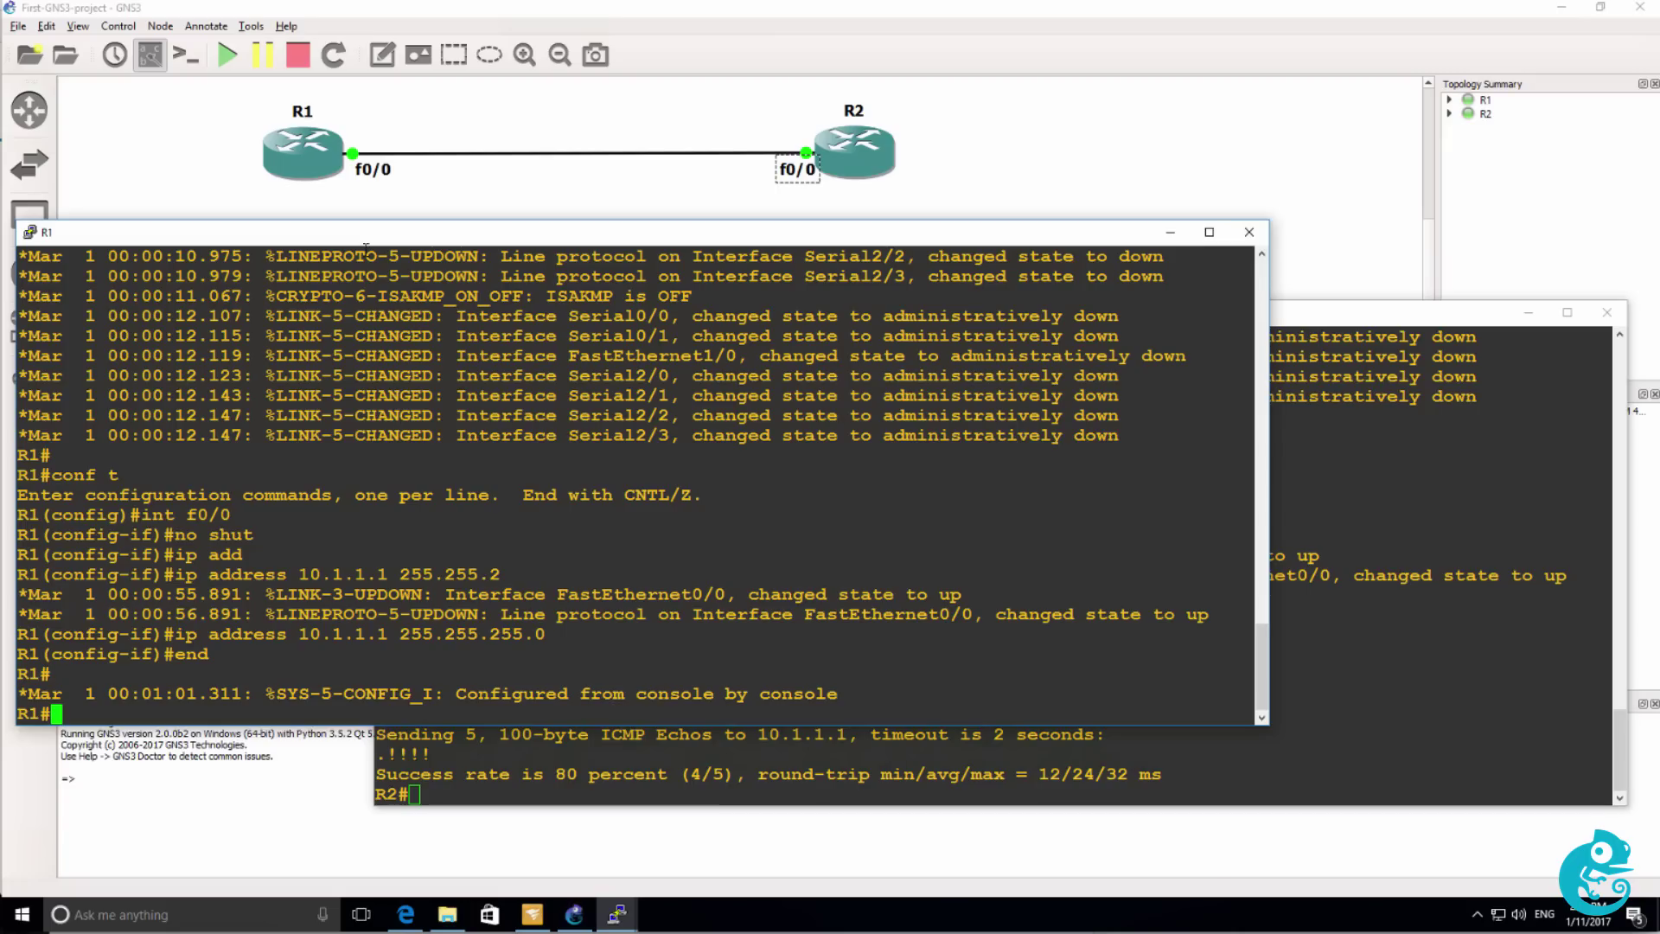
text(conf t)
key(Return)
text(int loop 0-)
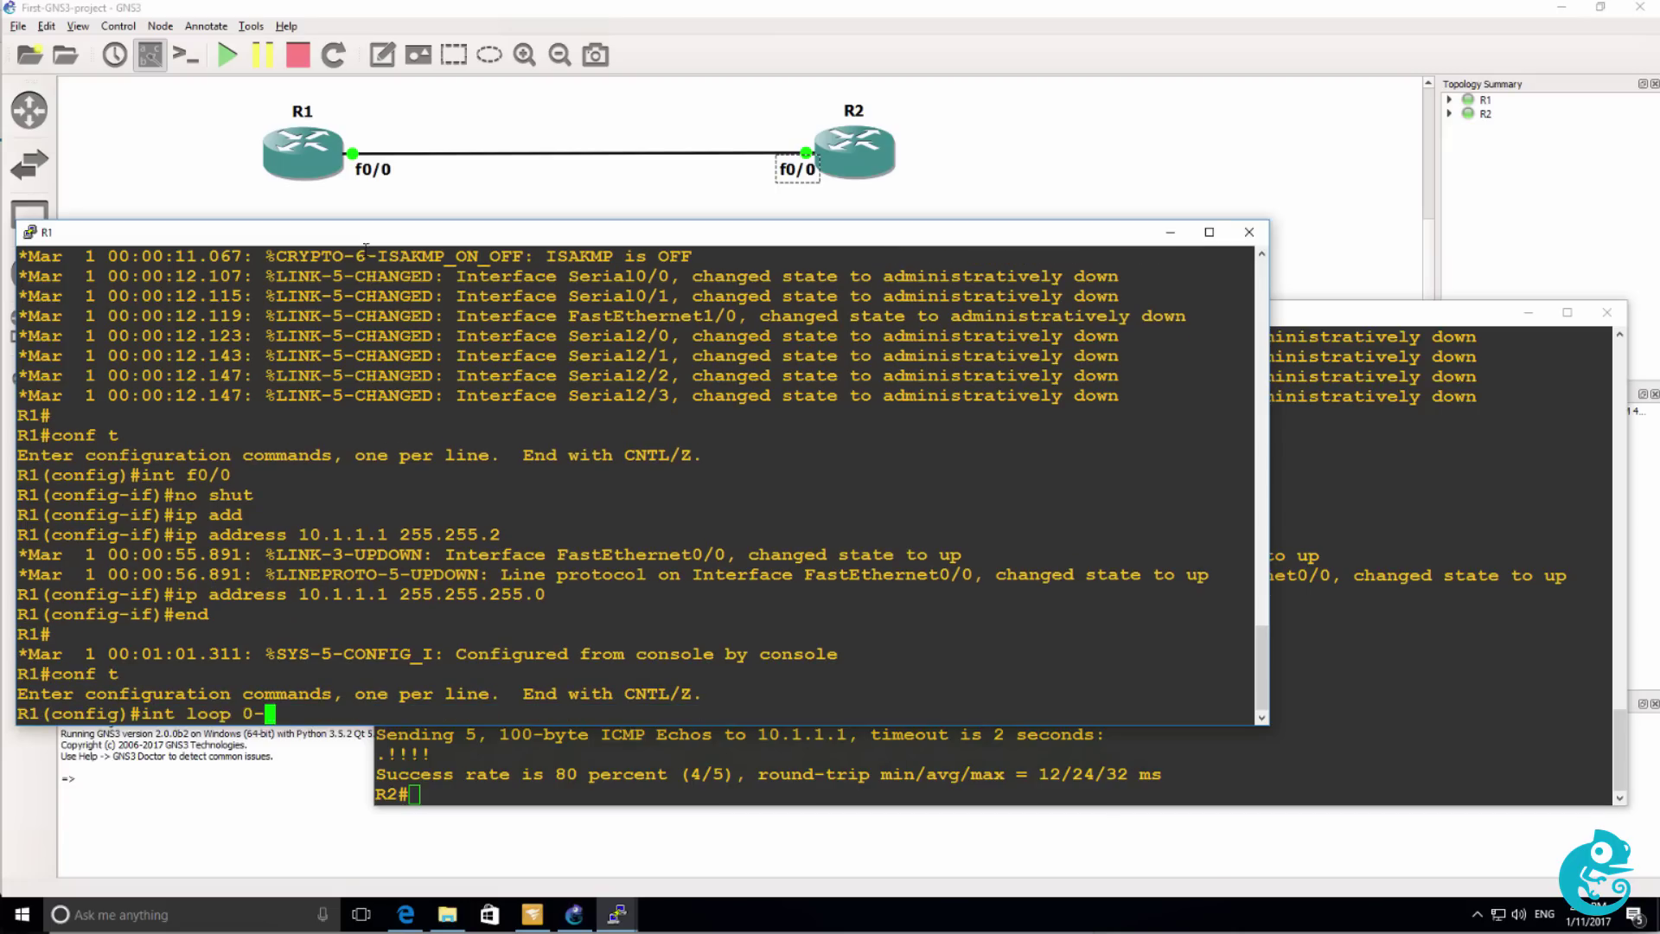
key(Return)
text(int loop 0)
key(Return)
text(ip add)
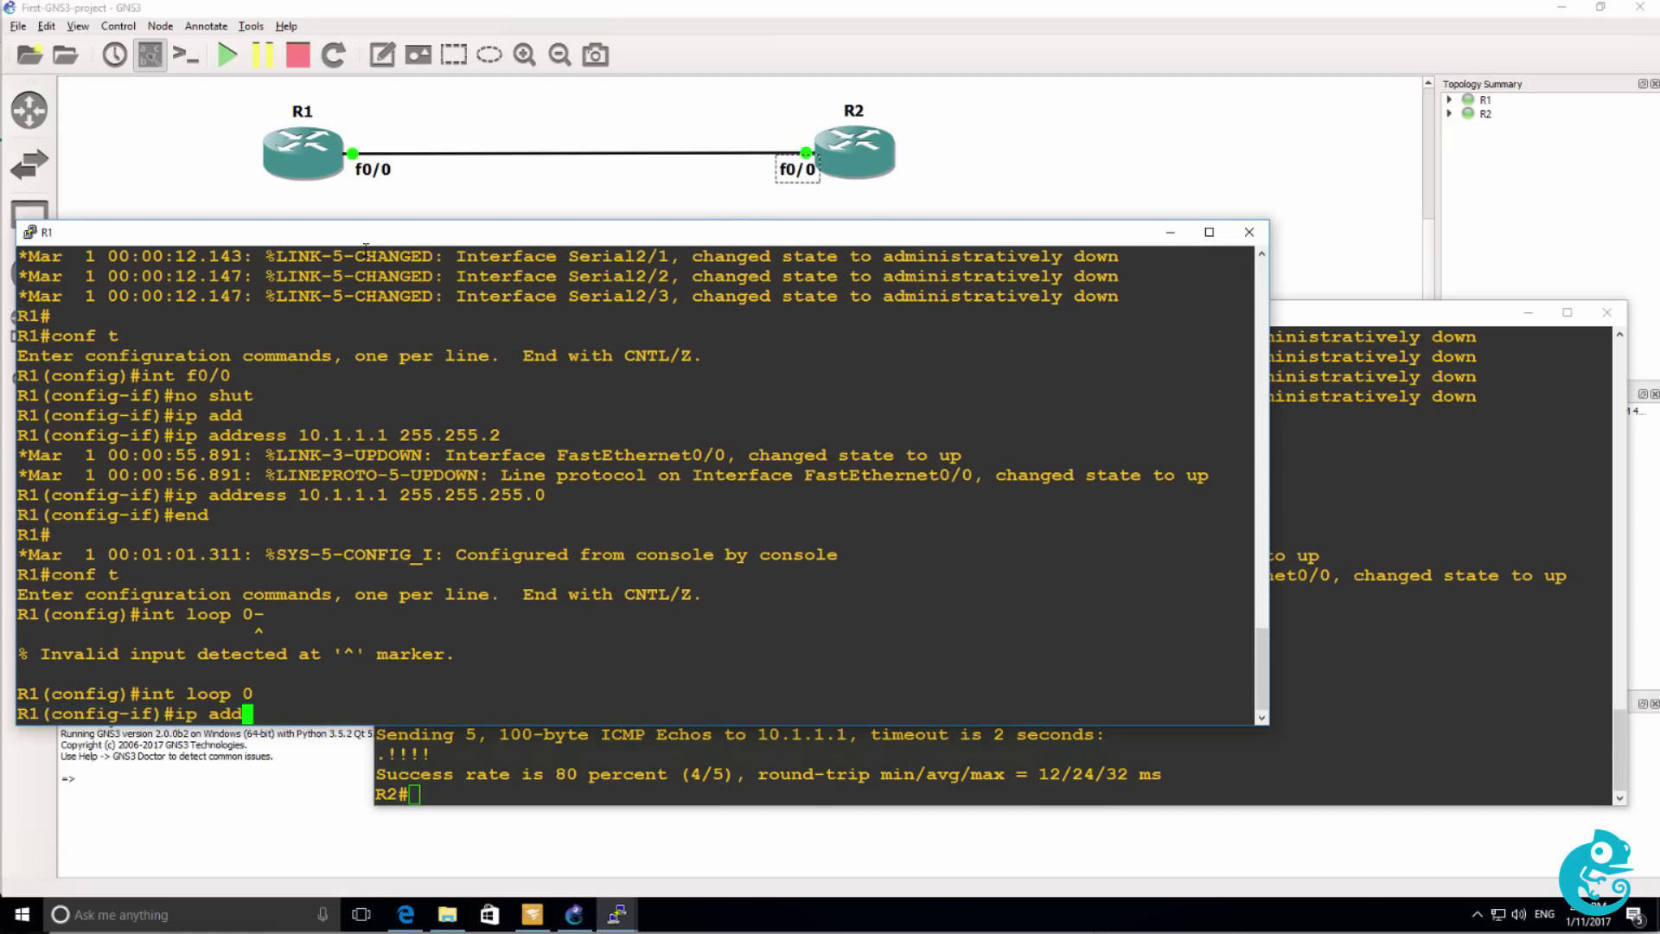
key(Tab)
text(1.1.1.1 2)
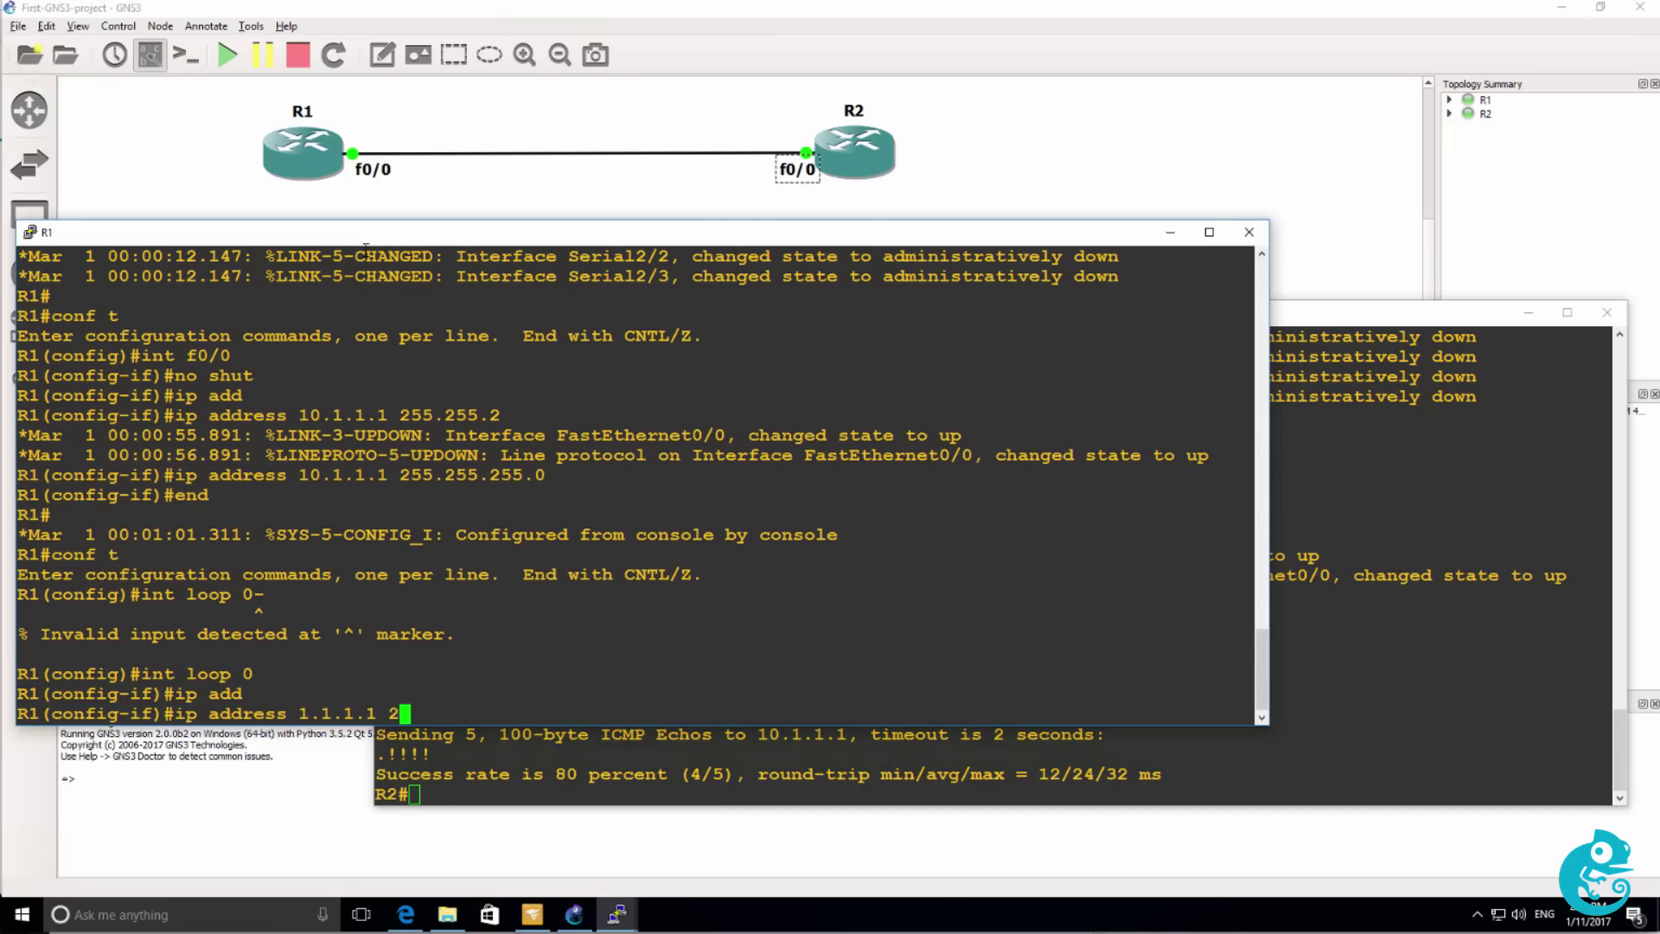
text(55.255.255.255)
key(Return)
Start EIGRP process 1 on R1 advertising network 0.0.0.0.
text(router )
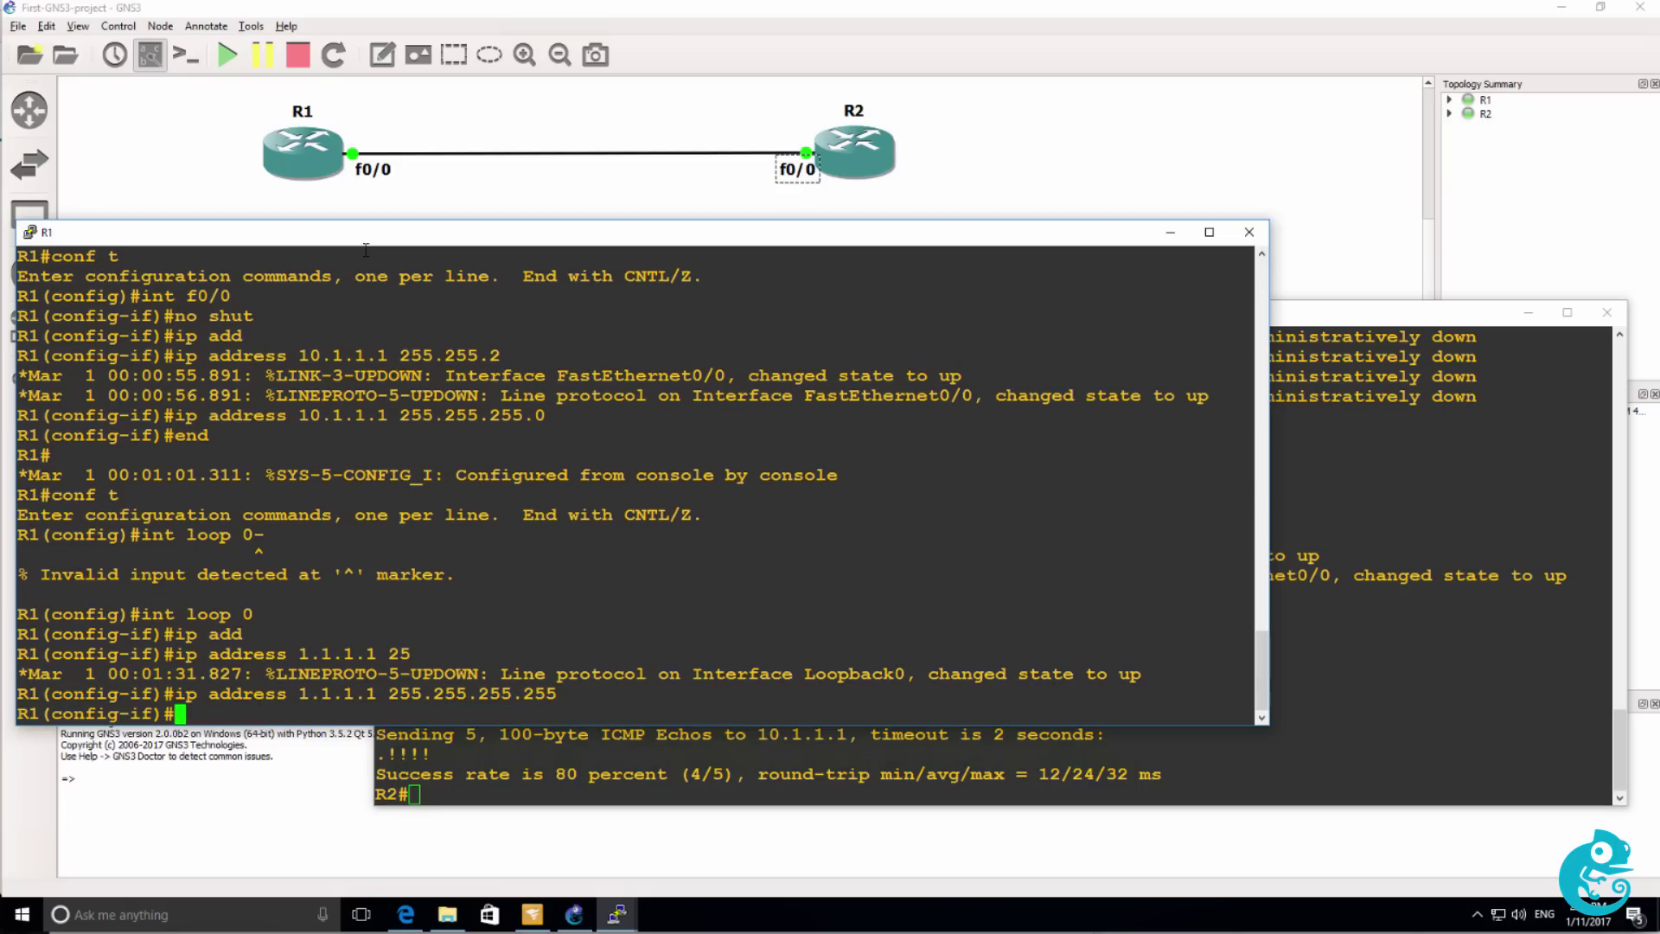
text(eigrp 1)
key(Return)
text(net)
key(Tab)
text(0.0.0.0)
key(Return)
Start EIGRP process 1 on R2 advertising network 0.0.0.0.
click(1404, 469)
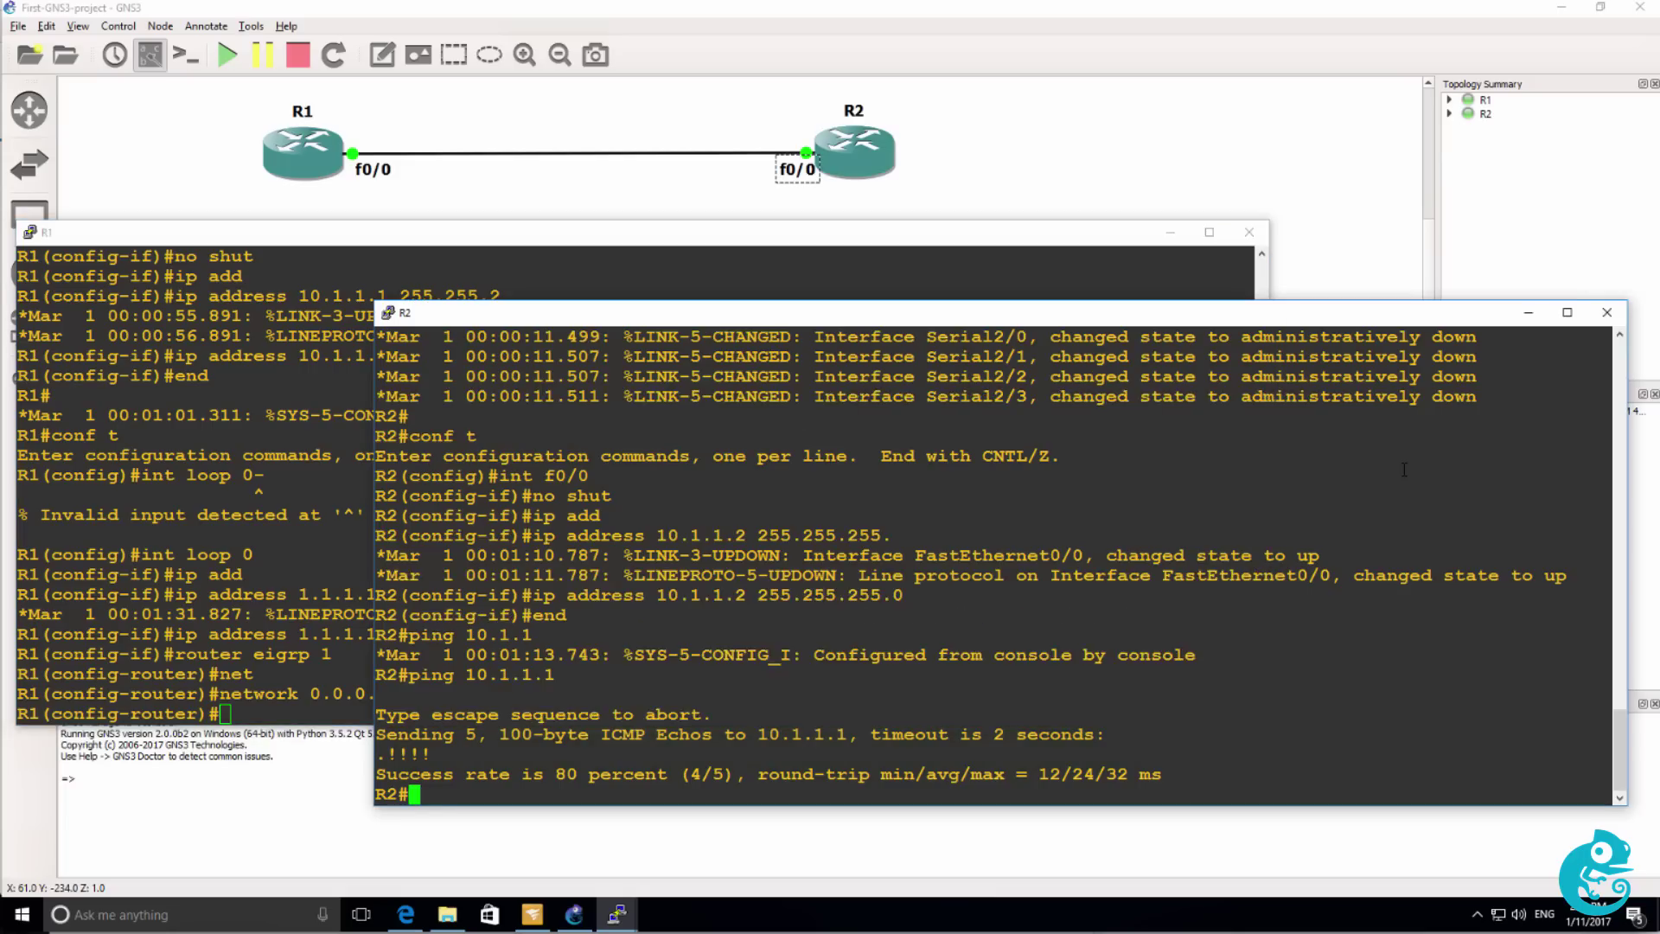
key(Return)
text(conf t)
key(Return)
text(router eigpr 1)
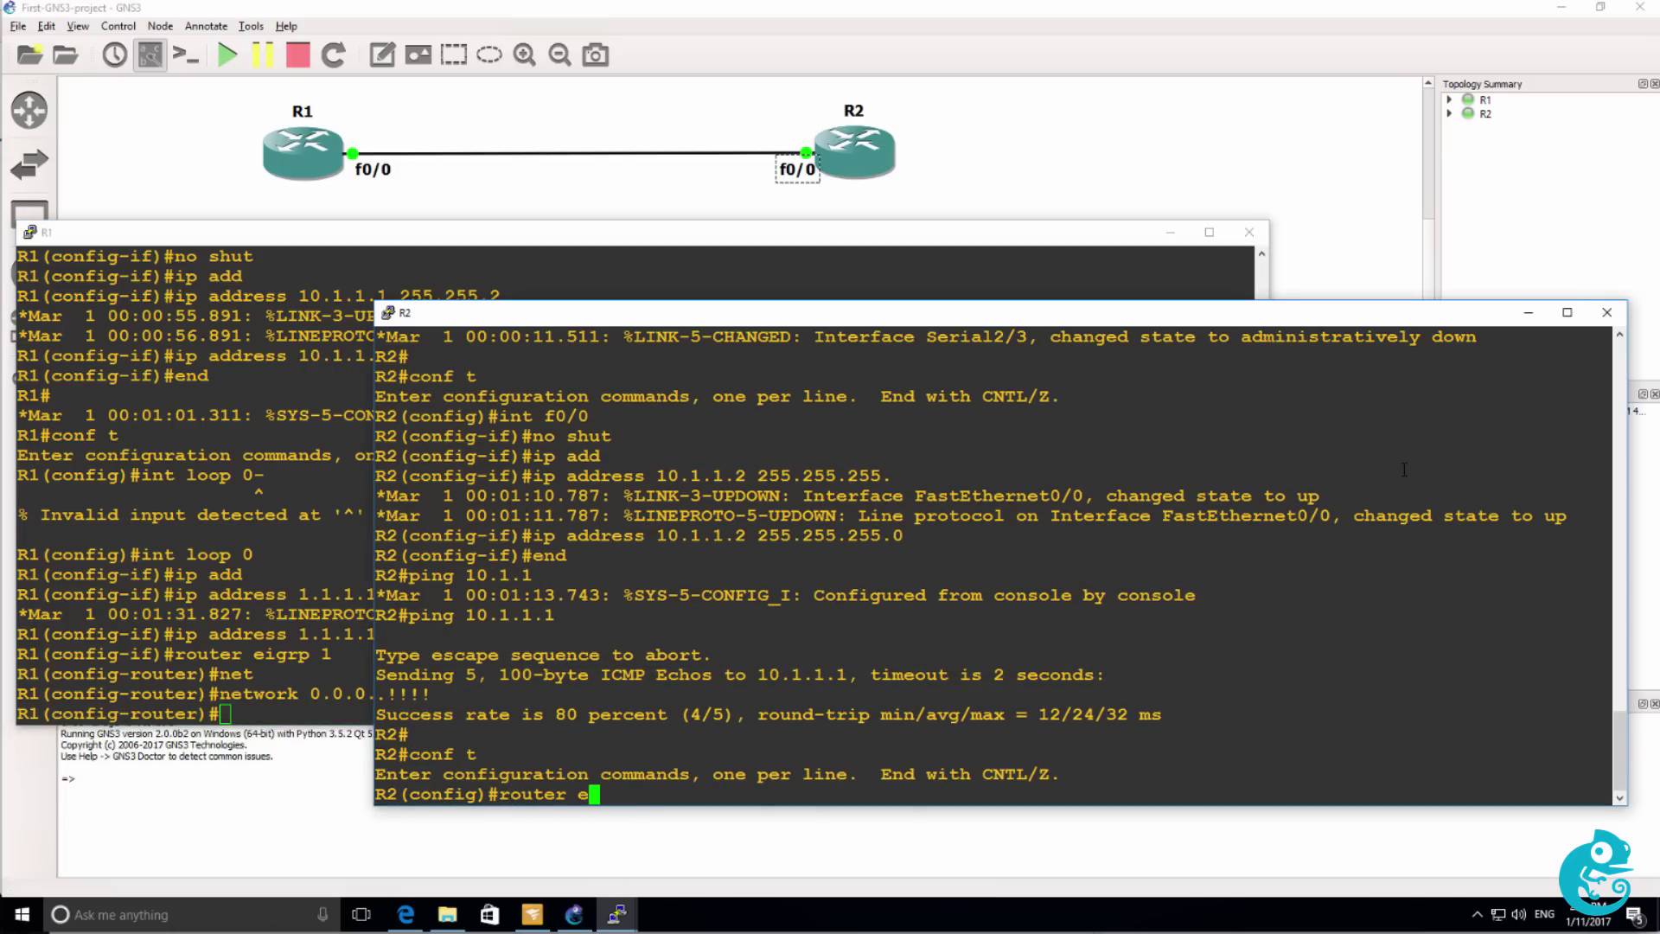
key(Return)
text(router eigpr)
key(BackSpace)
key(BackSpace)
text(rp 1)
key(Return)
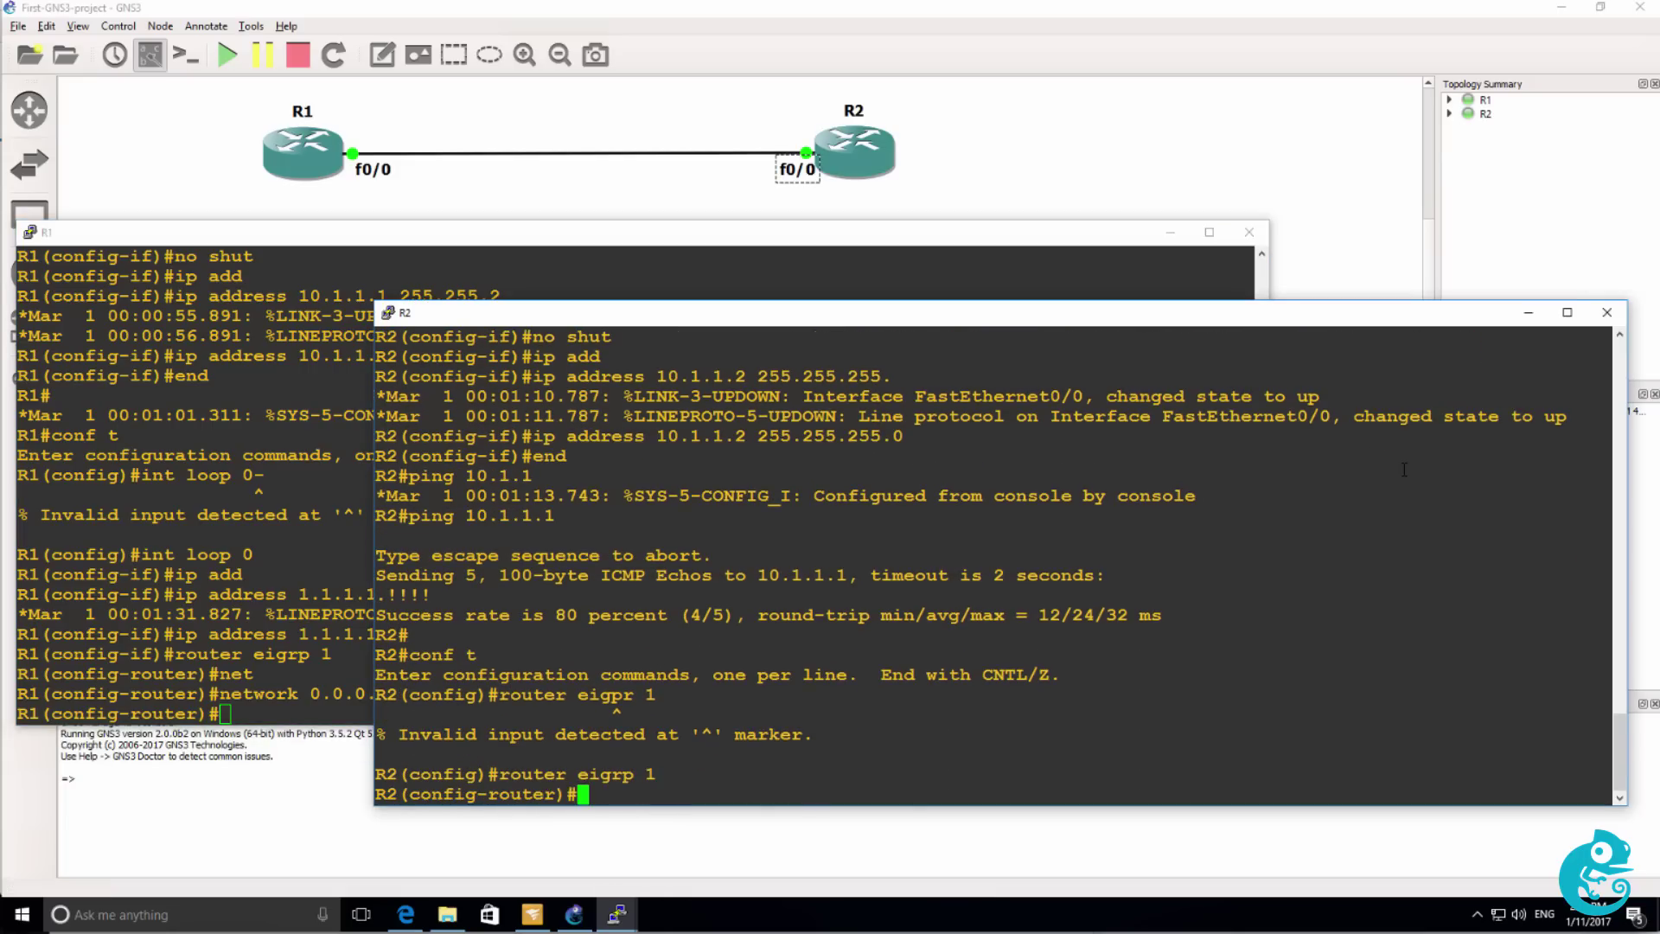
text(net)
key(Tab)
text(0.0.0.0)
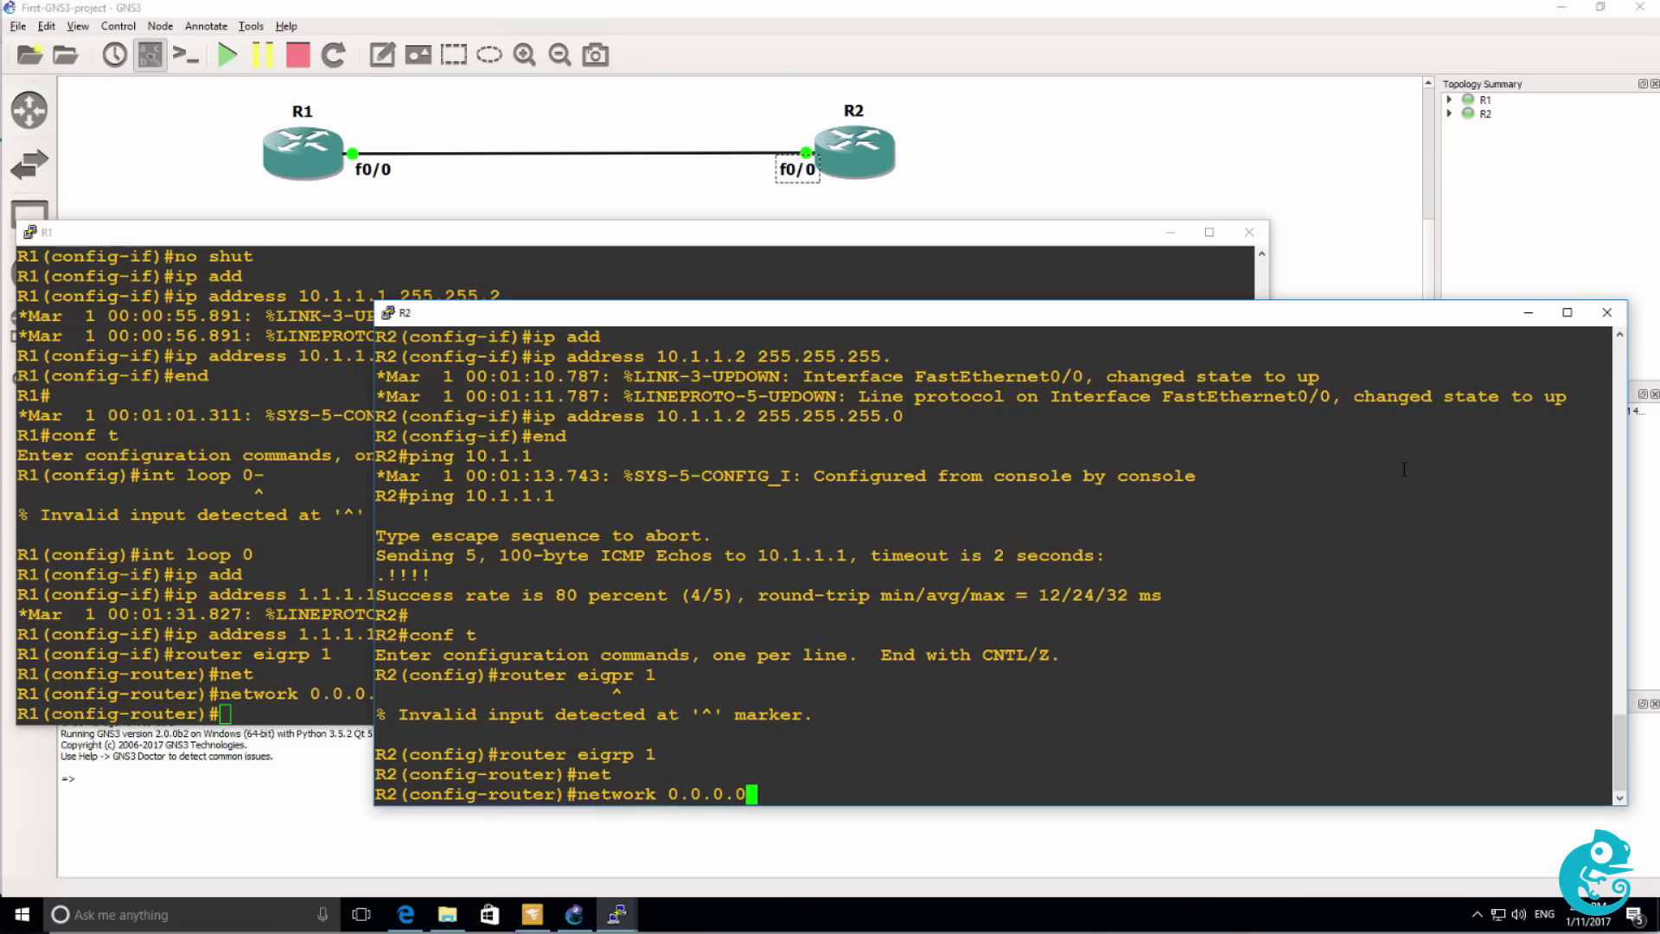
key(Return)
Create Loopback0 on R2 with address 2.2.2.2 255.255.255.255 and exit configuration mode.
text(int loop 0)
key(Return)
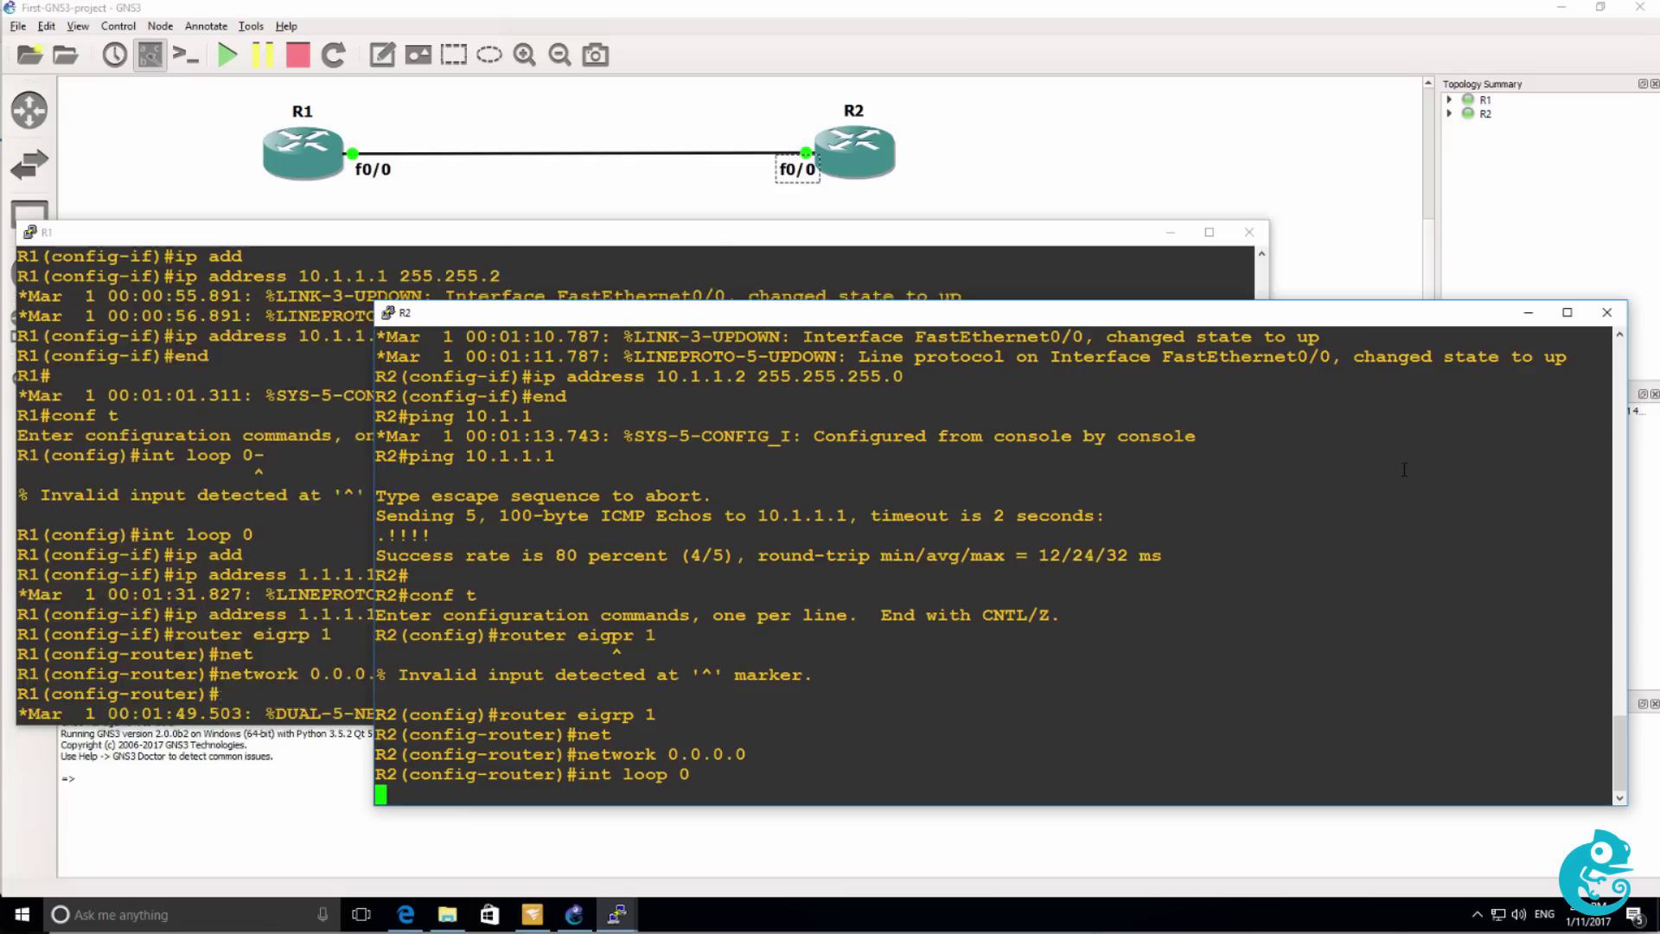
text(ip add)
key(Tab)
text(2.2.2.2)
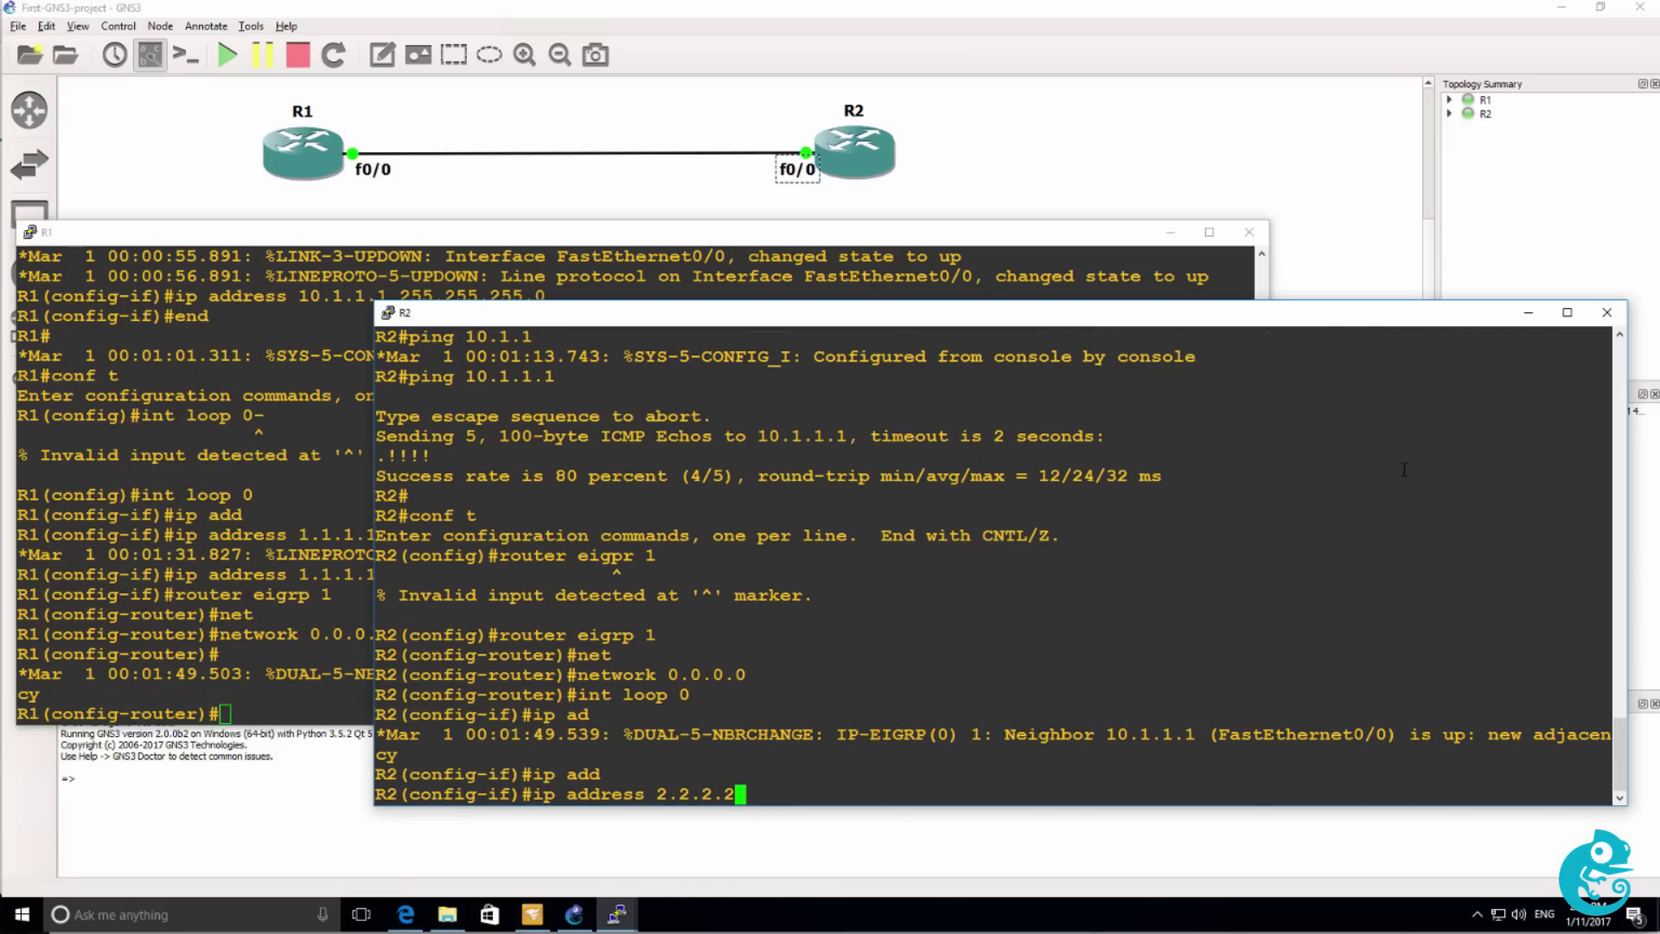
text( 255.255.255.255)
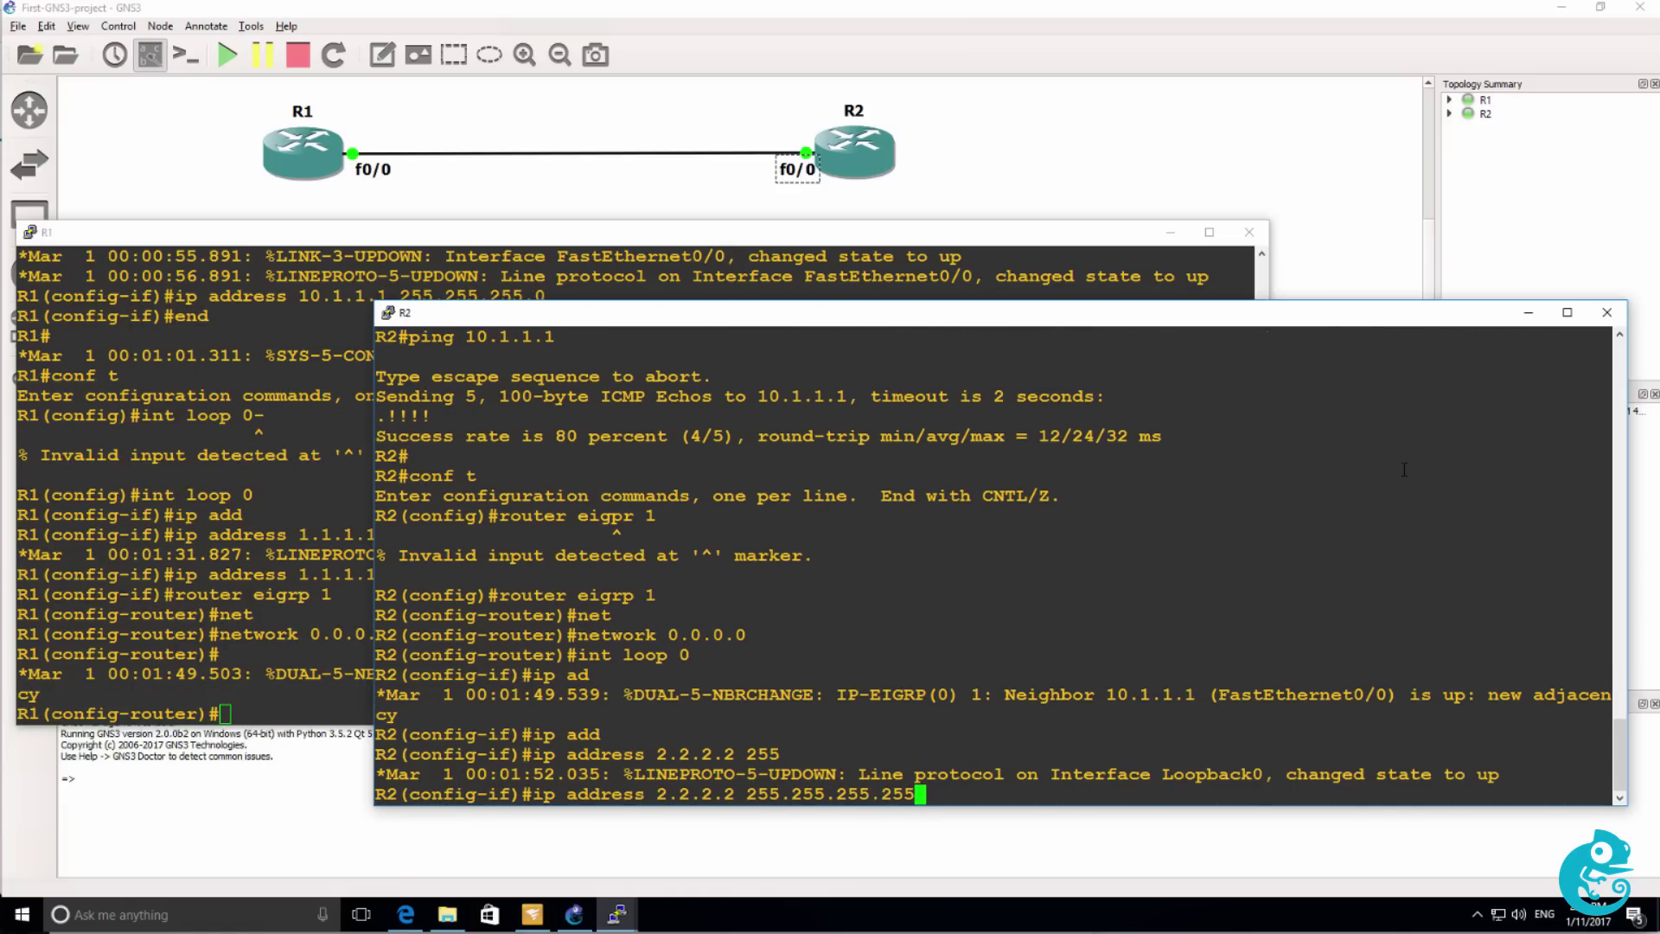
key(Return)
text(end)
key(Return)
Ping 1.1.1.1 from R2 and display its routing table with 'sh ip route'.
text(ping 1.1.1.1)
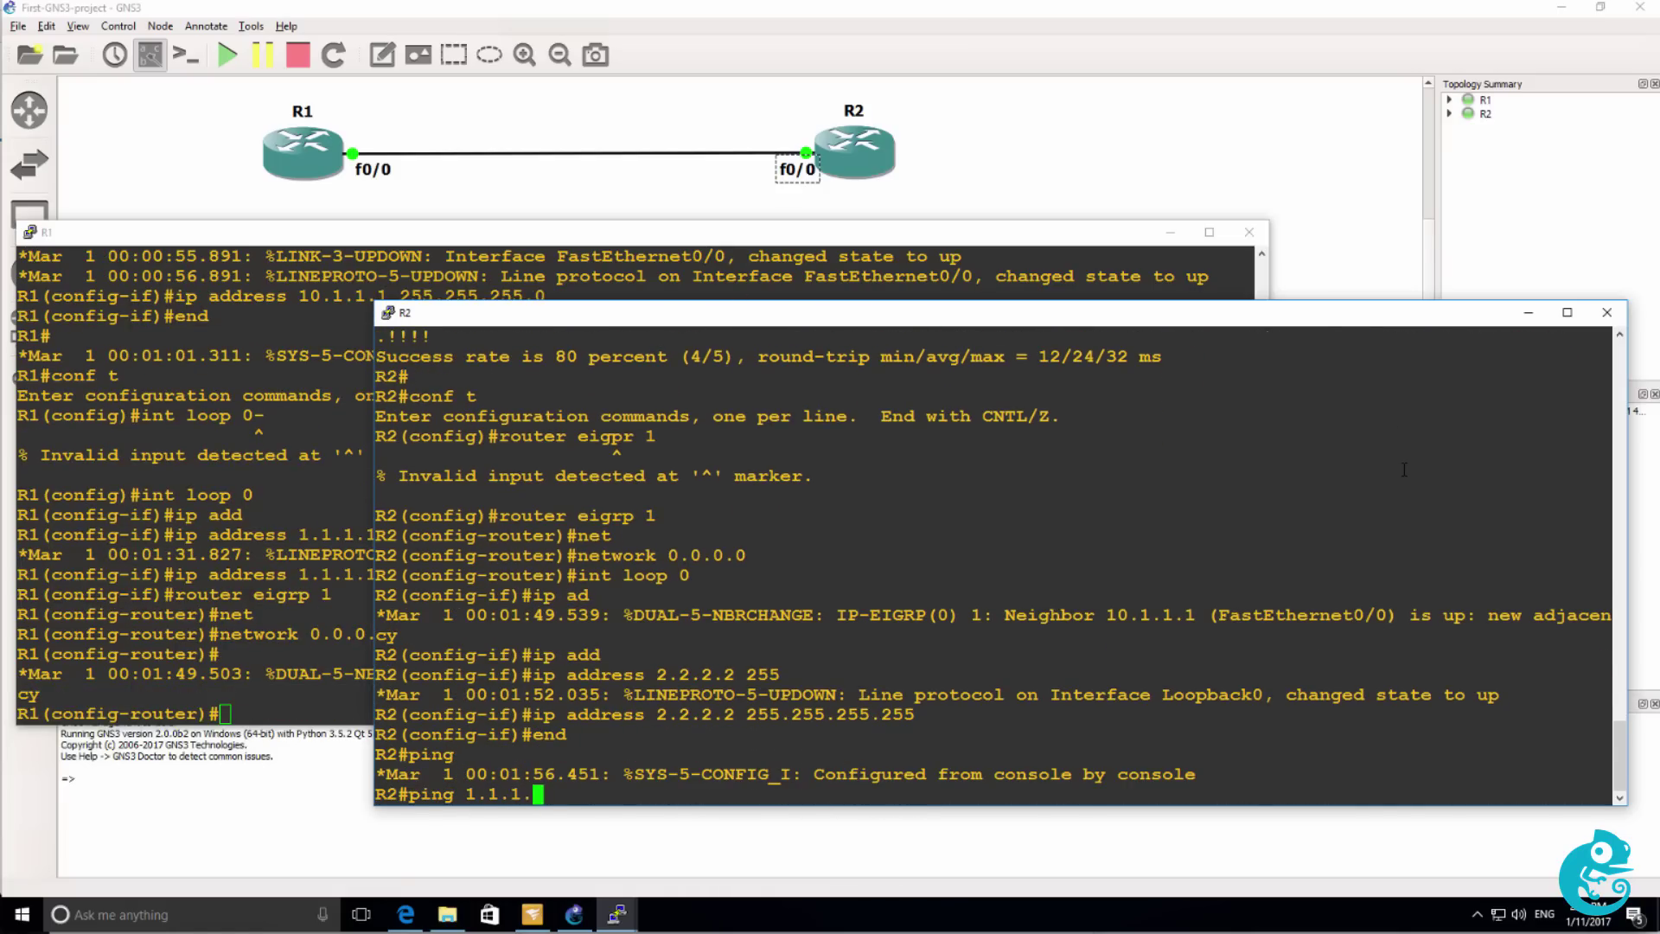
key(Return)
text(sh ip route)
key(Return)
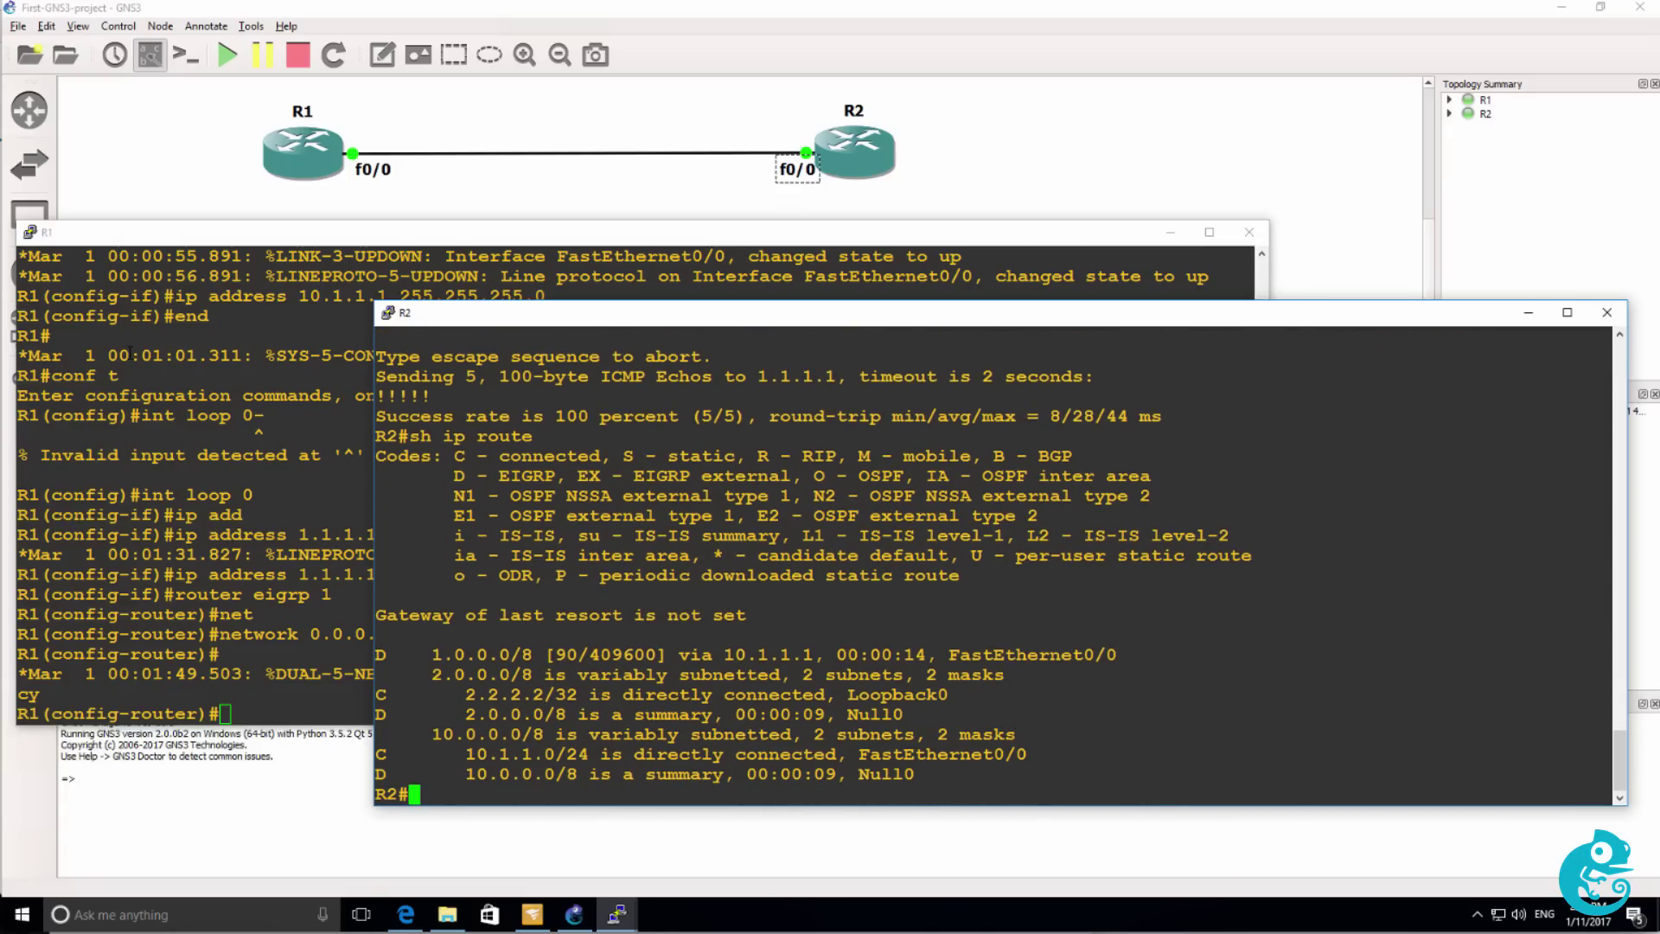
click(145, 337)
Display R1's routing table and highlight the EIGRP route to 2.0.0.0/8.
key(Return)
text(end)
key(Return)
text(sh ip route)
key(Return)
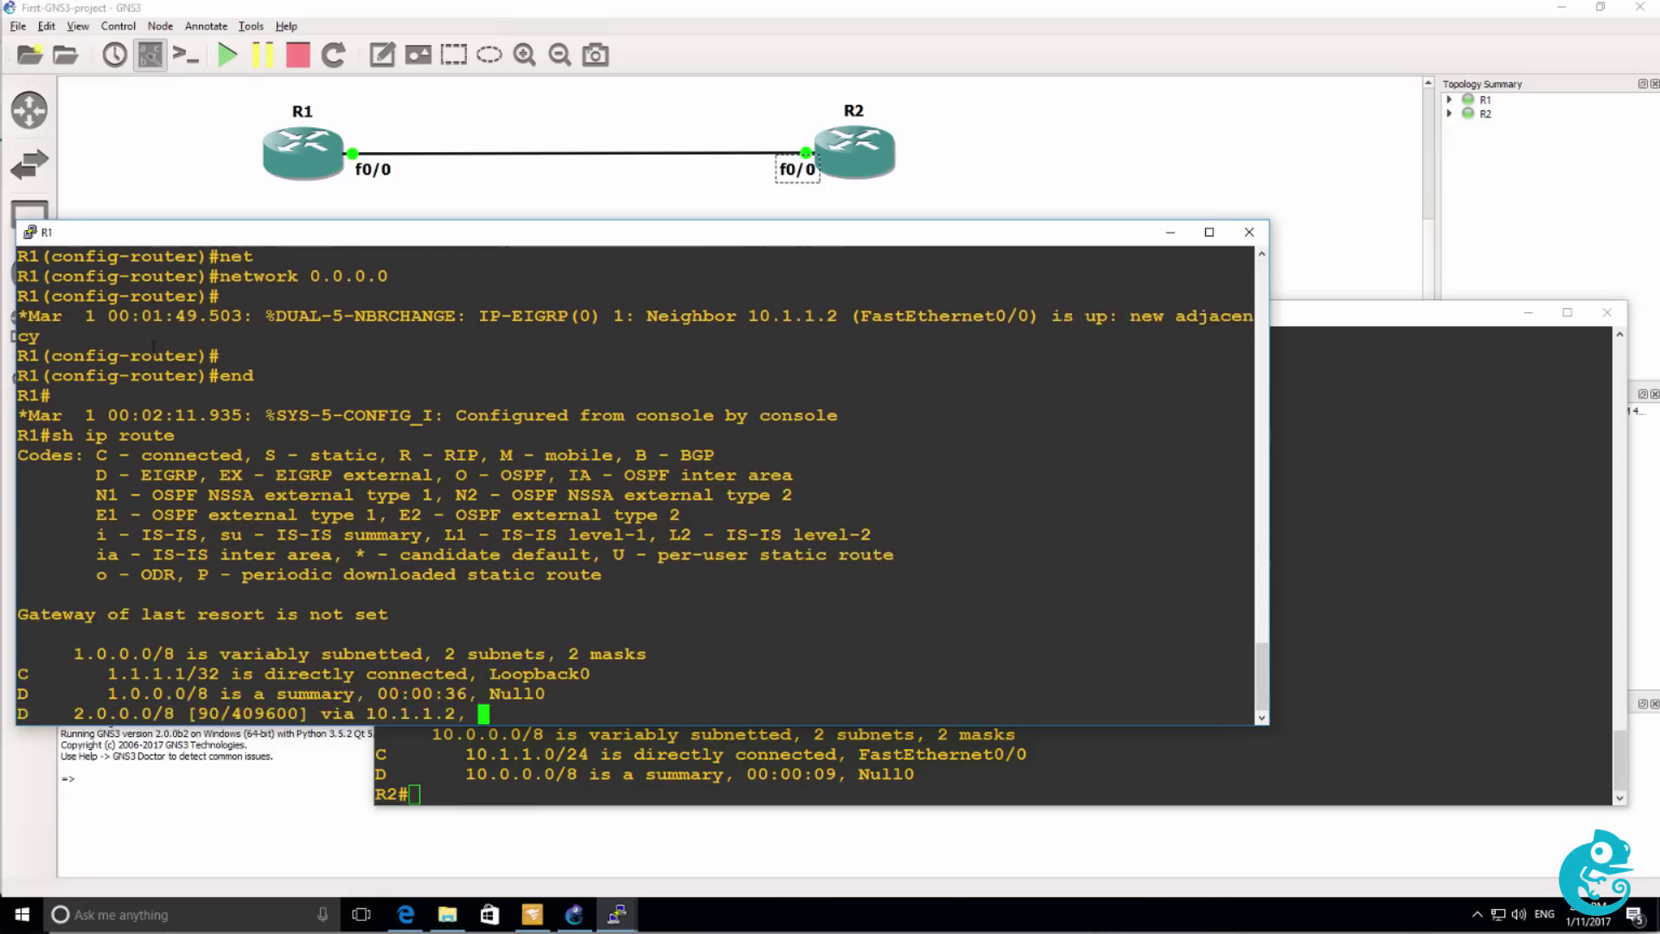
triple_click(788, 632)
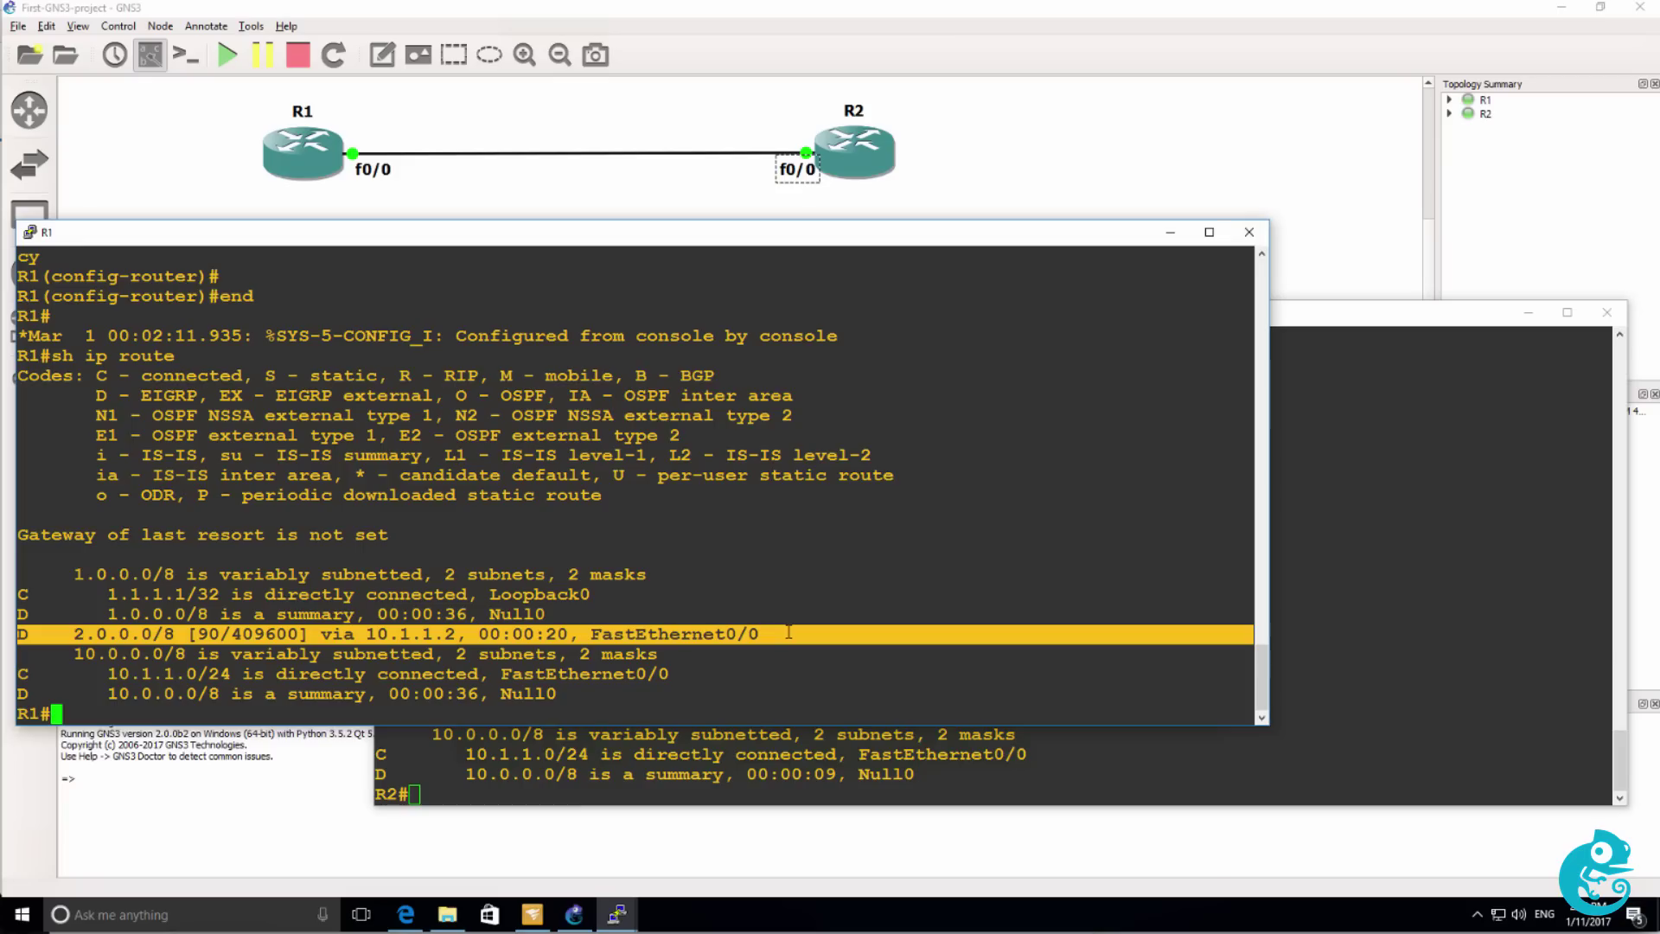
Ping 2.2.2.2 from R1 and show its EIGRP running configuration with 'sh run | sec eigrp'.
text(pi)
text(ng 1)
text(.2.2.2.)
key(Return)
text(sh run |)
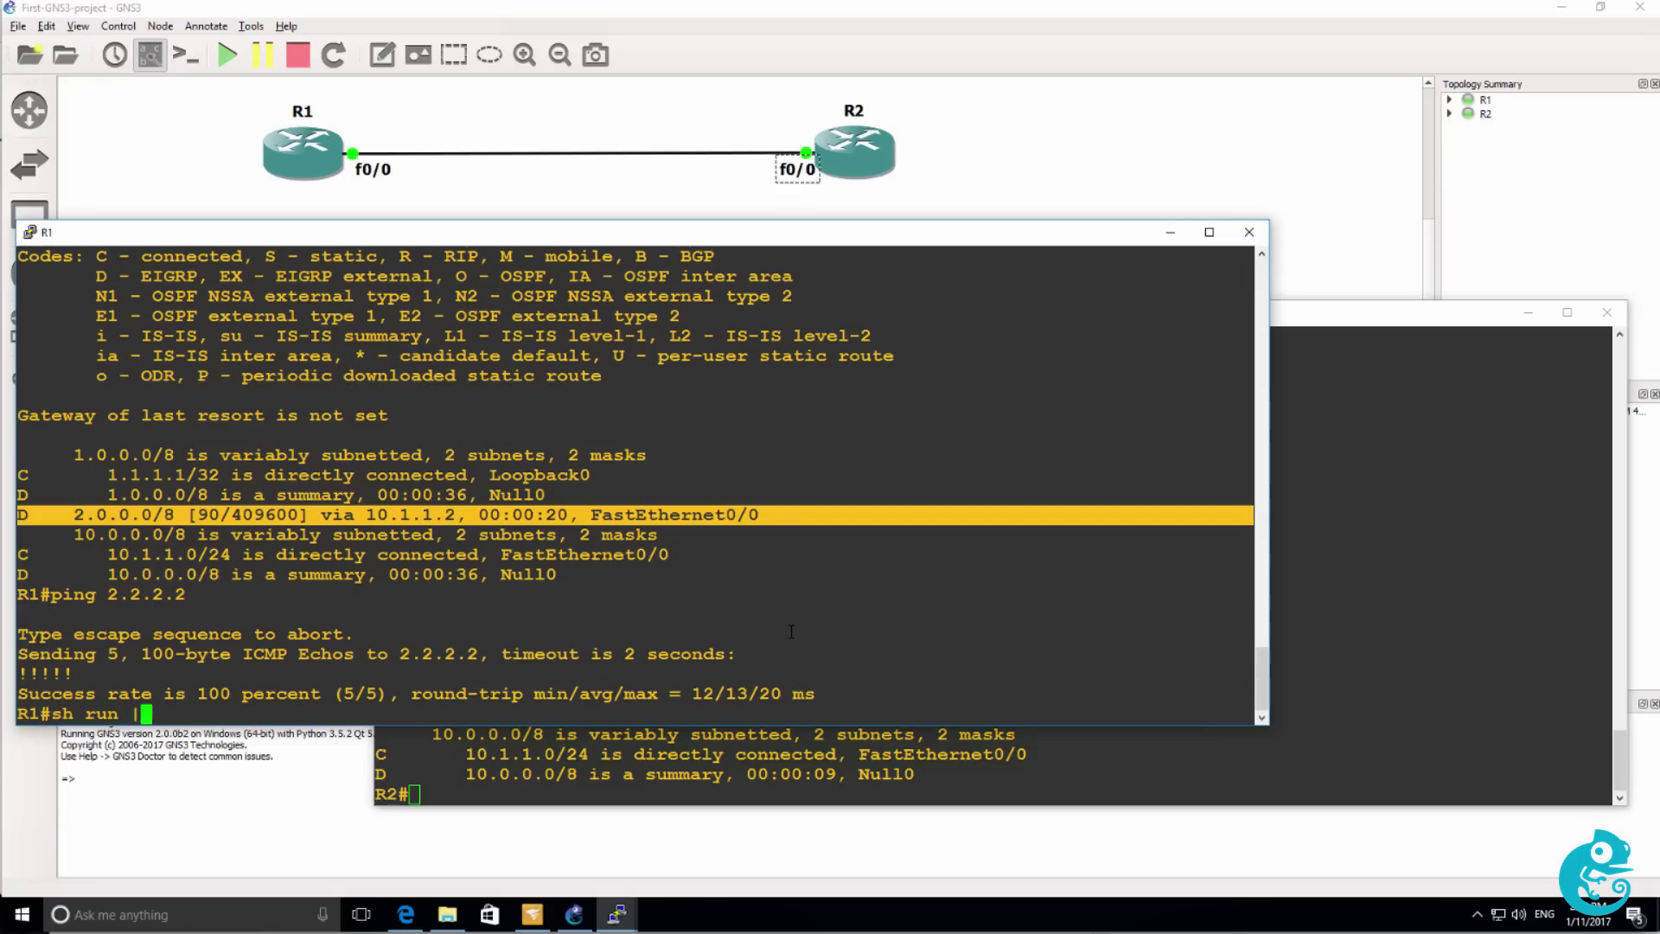
text( sec eigrp)
key(Return)
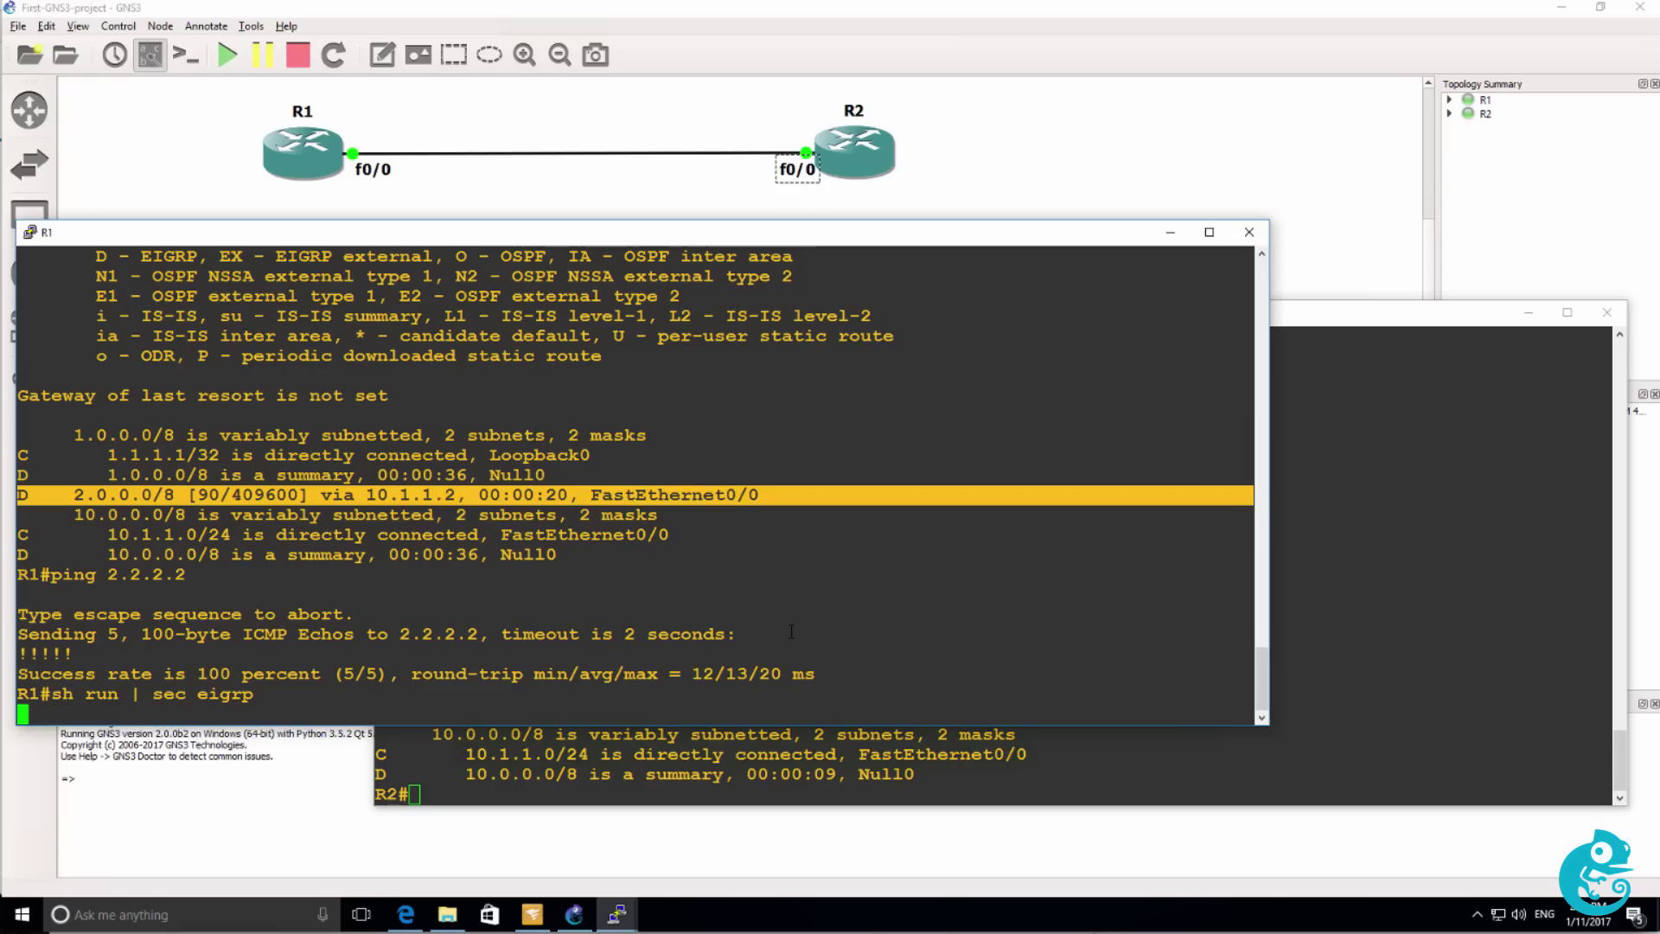
Disable auto-summary under EIGRP 1 on R1.
text(conf t)
key(Return)
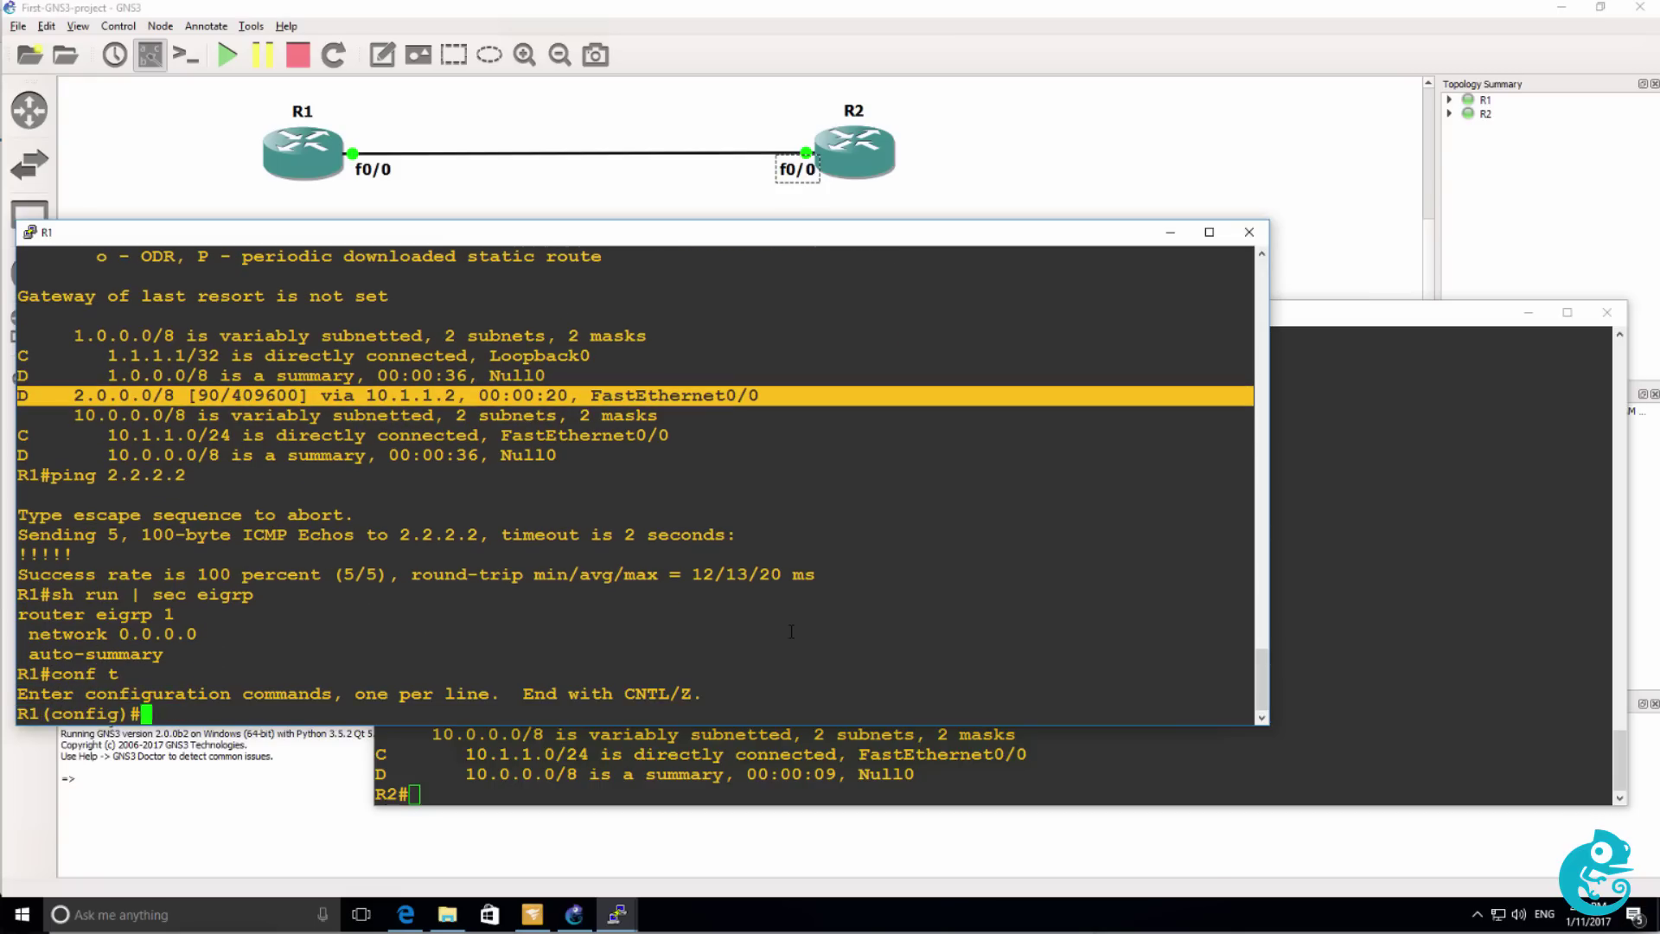
text(router g)
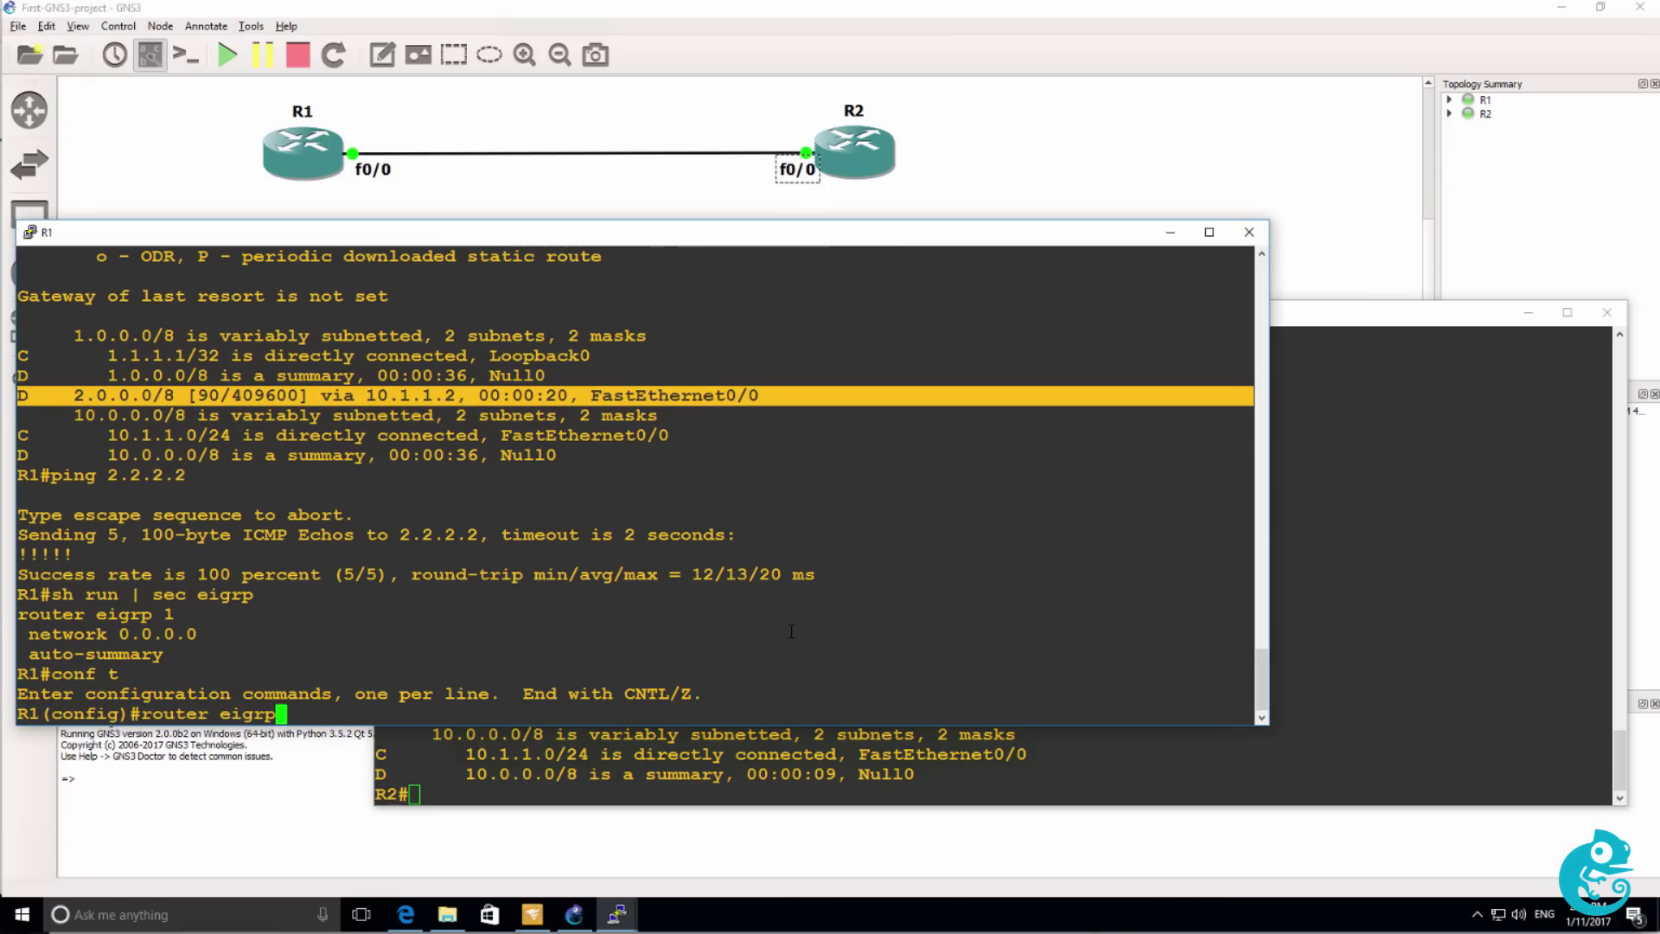
text(1)
key(Return)
text(no au)
key(Tab)
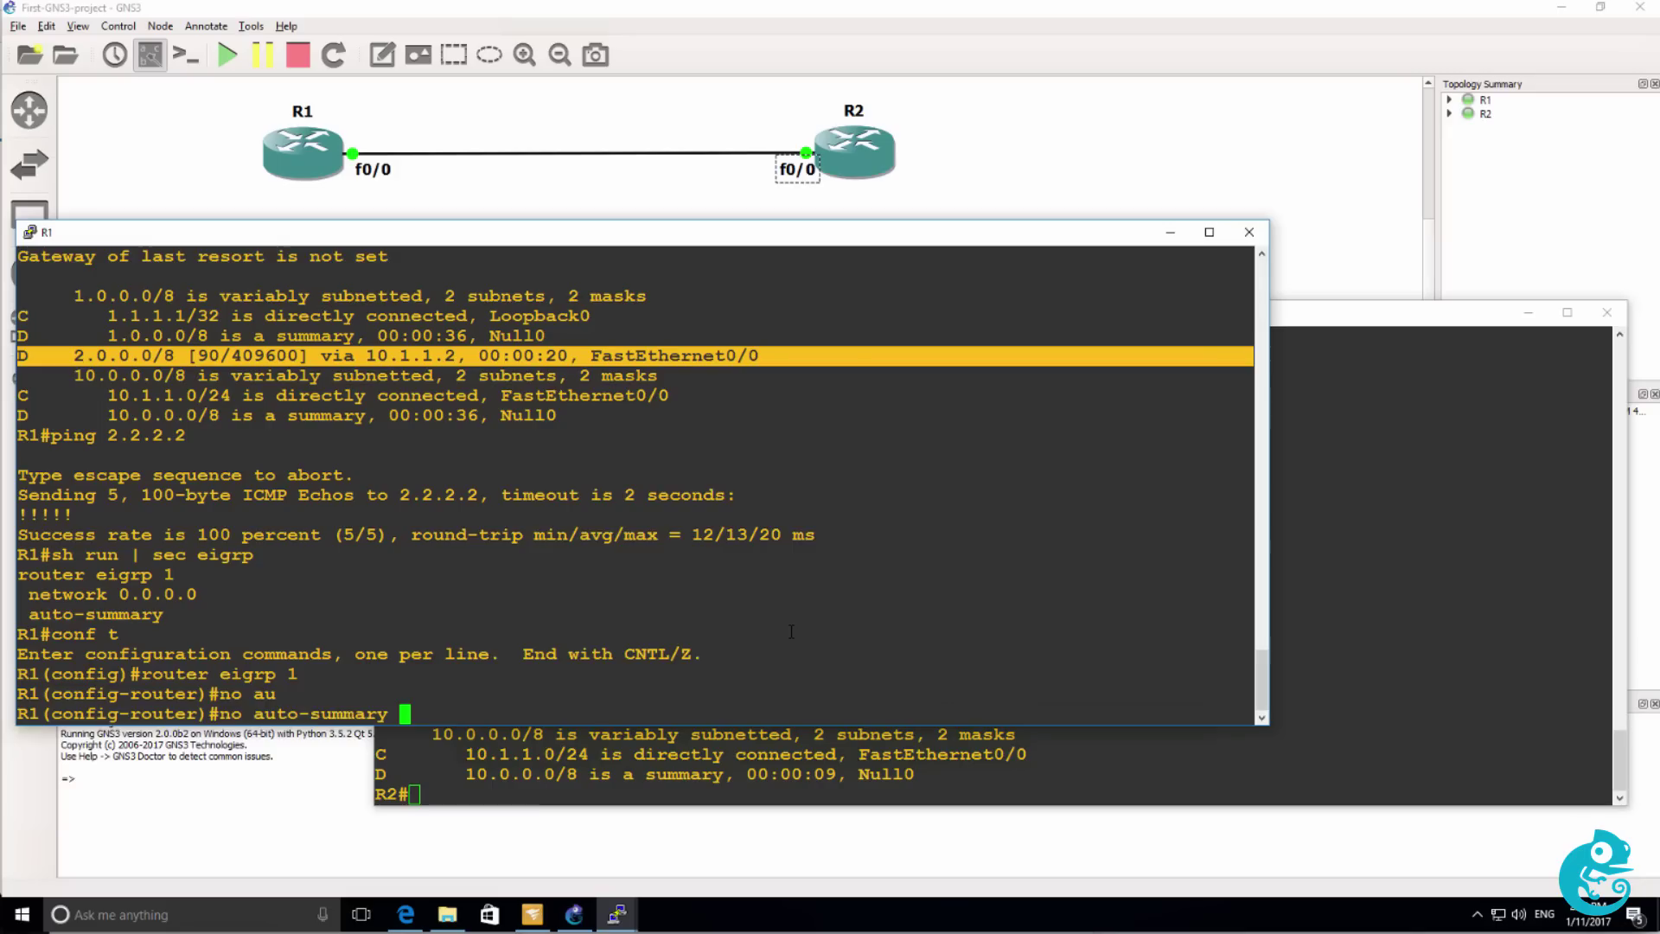
key(Return)
Disable auto-summary under EIGRP 1 on R2.
click(1490, 698)
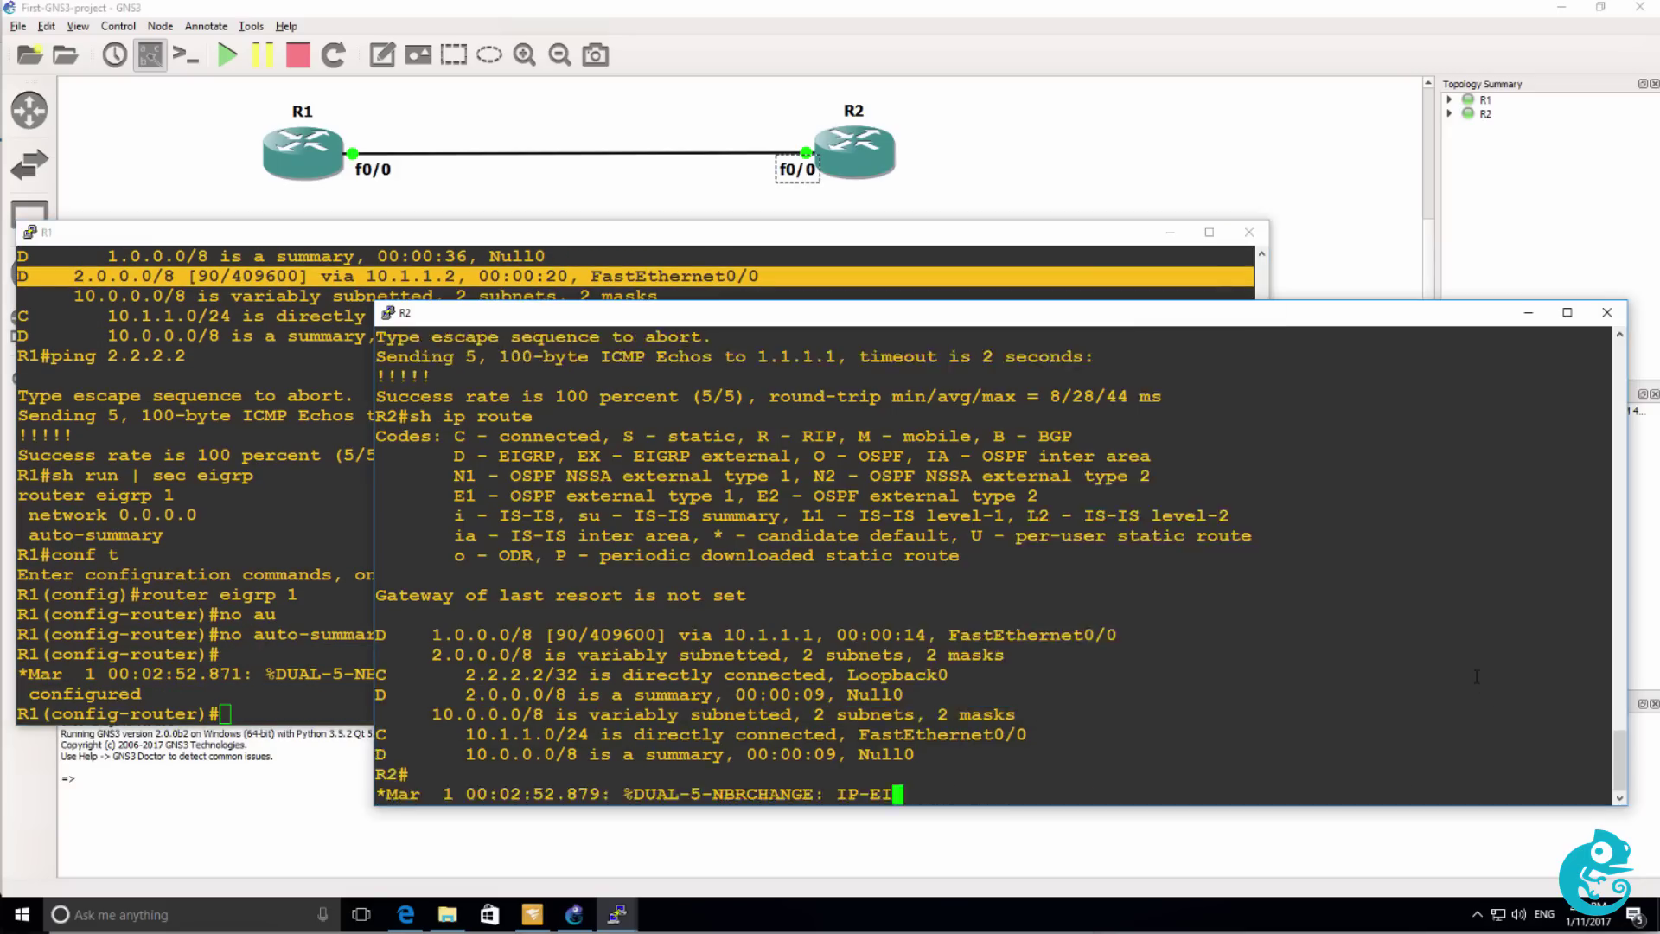
key(Return)
key(Return)
text(conf t)
key(Return)
text(rou)
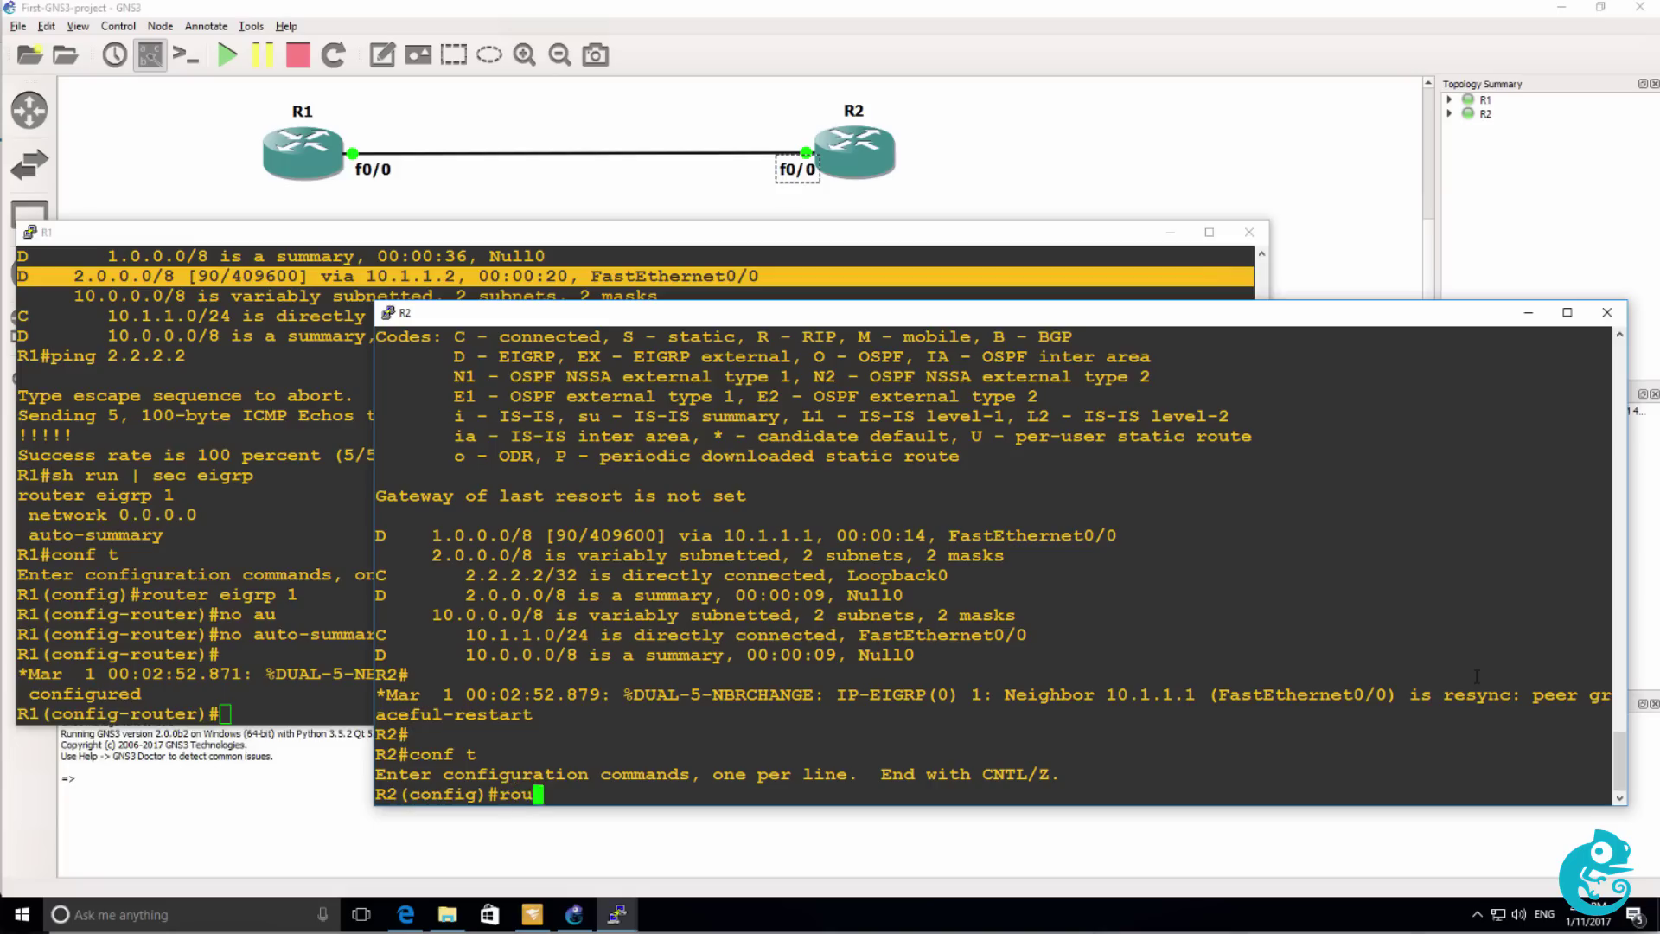
text(ter eigrp 1)
key(Return)
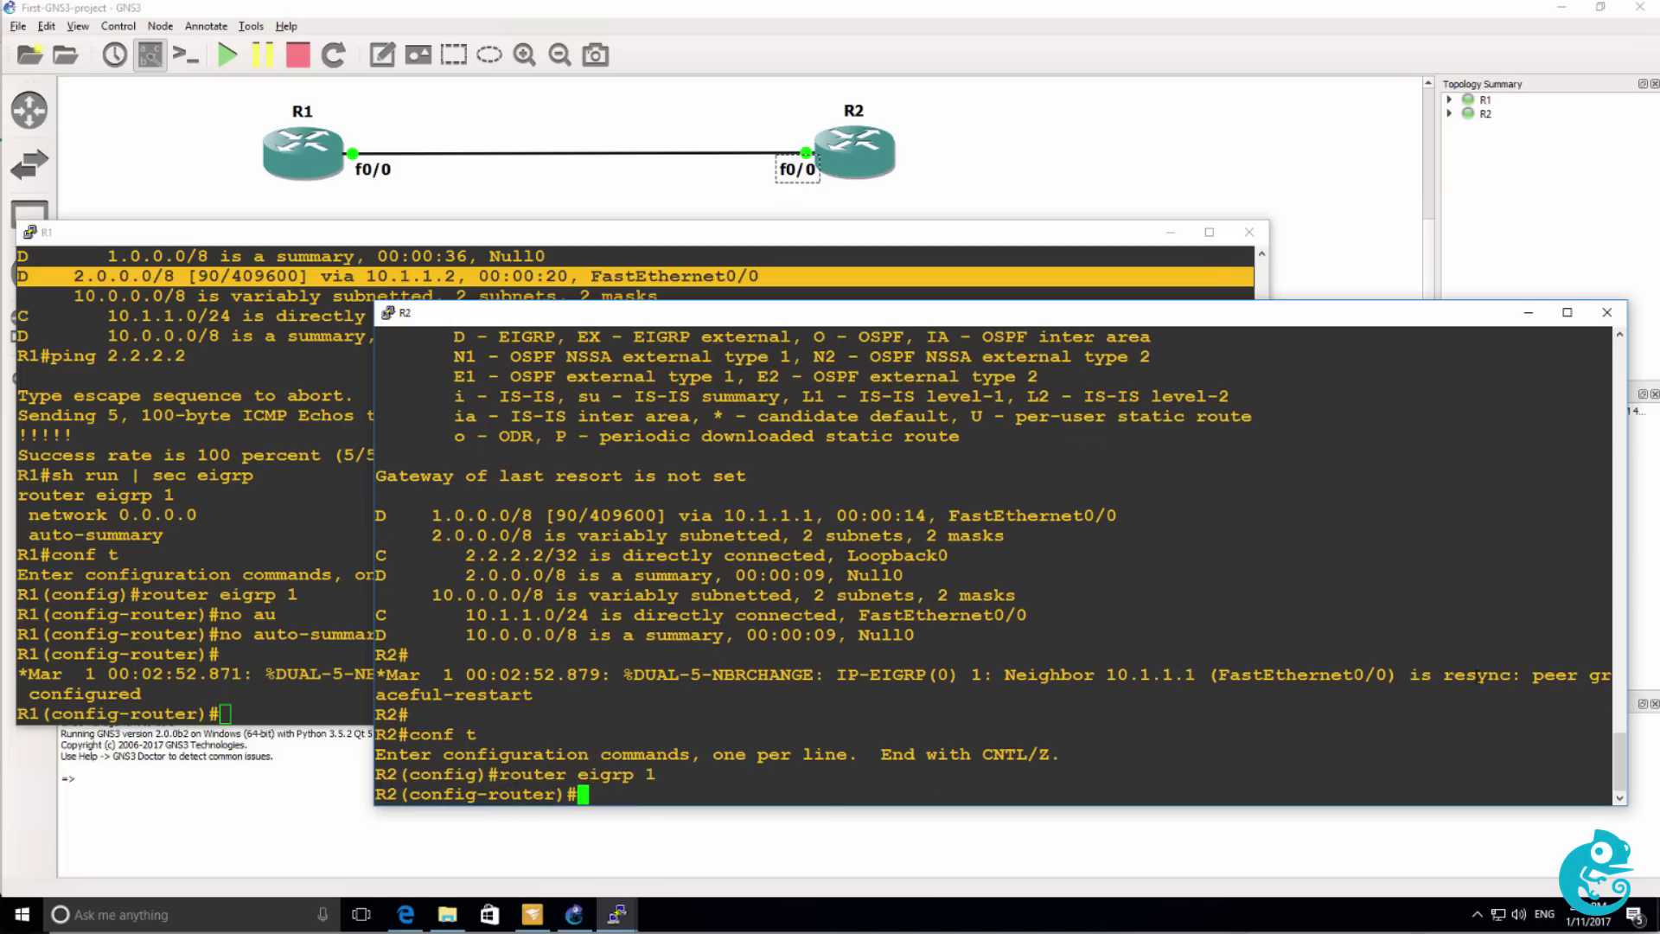
text(no au)
key(Tab)
key(Return)
Exit configuration mode on R2 and display its routing table.
text(end)
key(Return)
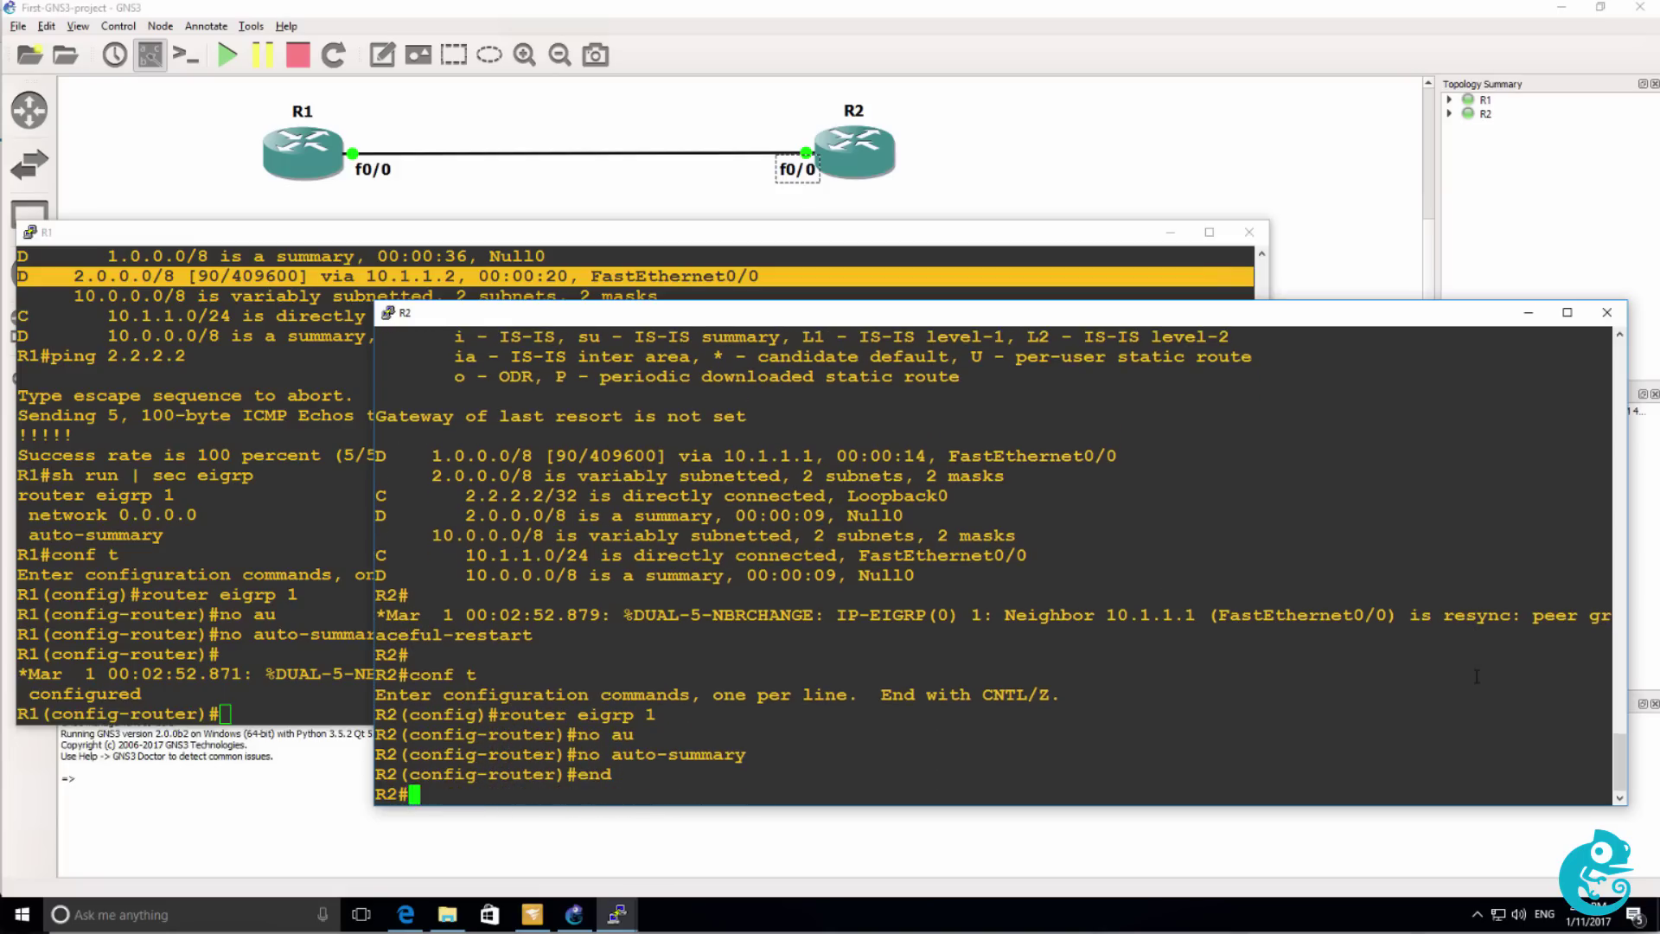
text(sh ip route)
key(Return)
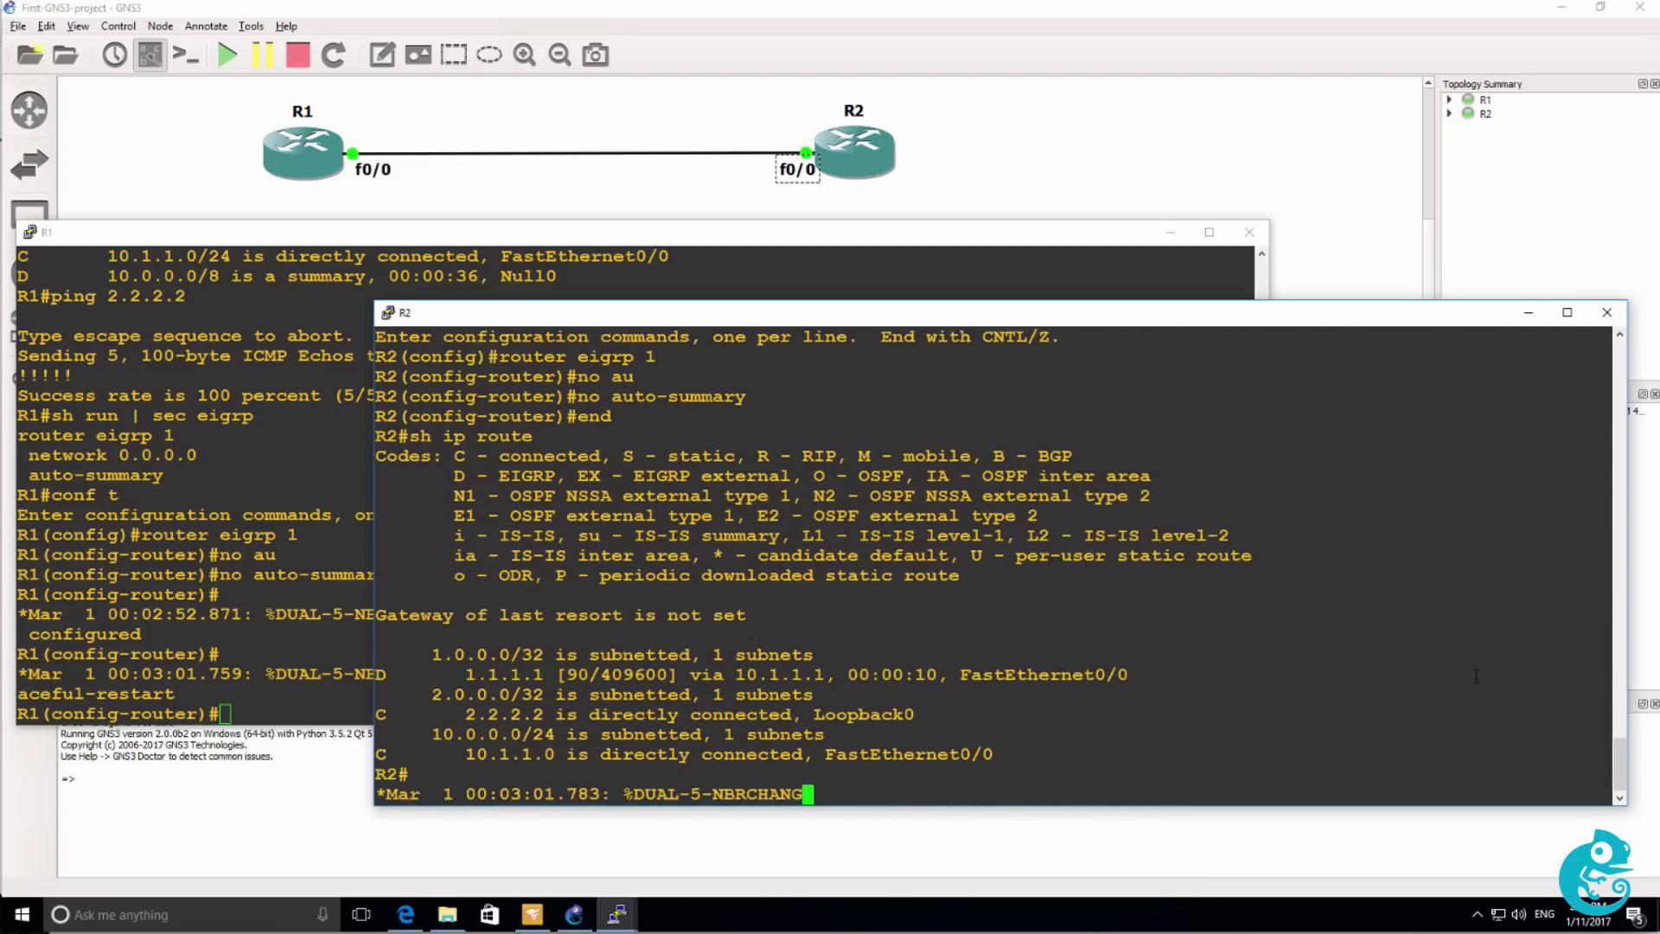
Redisplay R2's routing table, highlight the 1.1.1.1/32 EIGRP route, and ping 1.1.1.1.
key(Up)
key(Return)
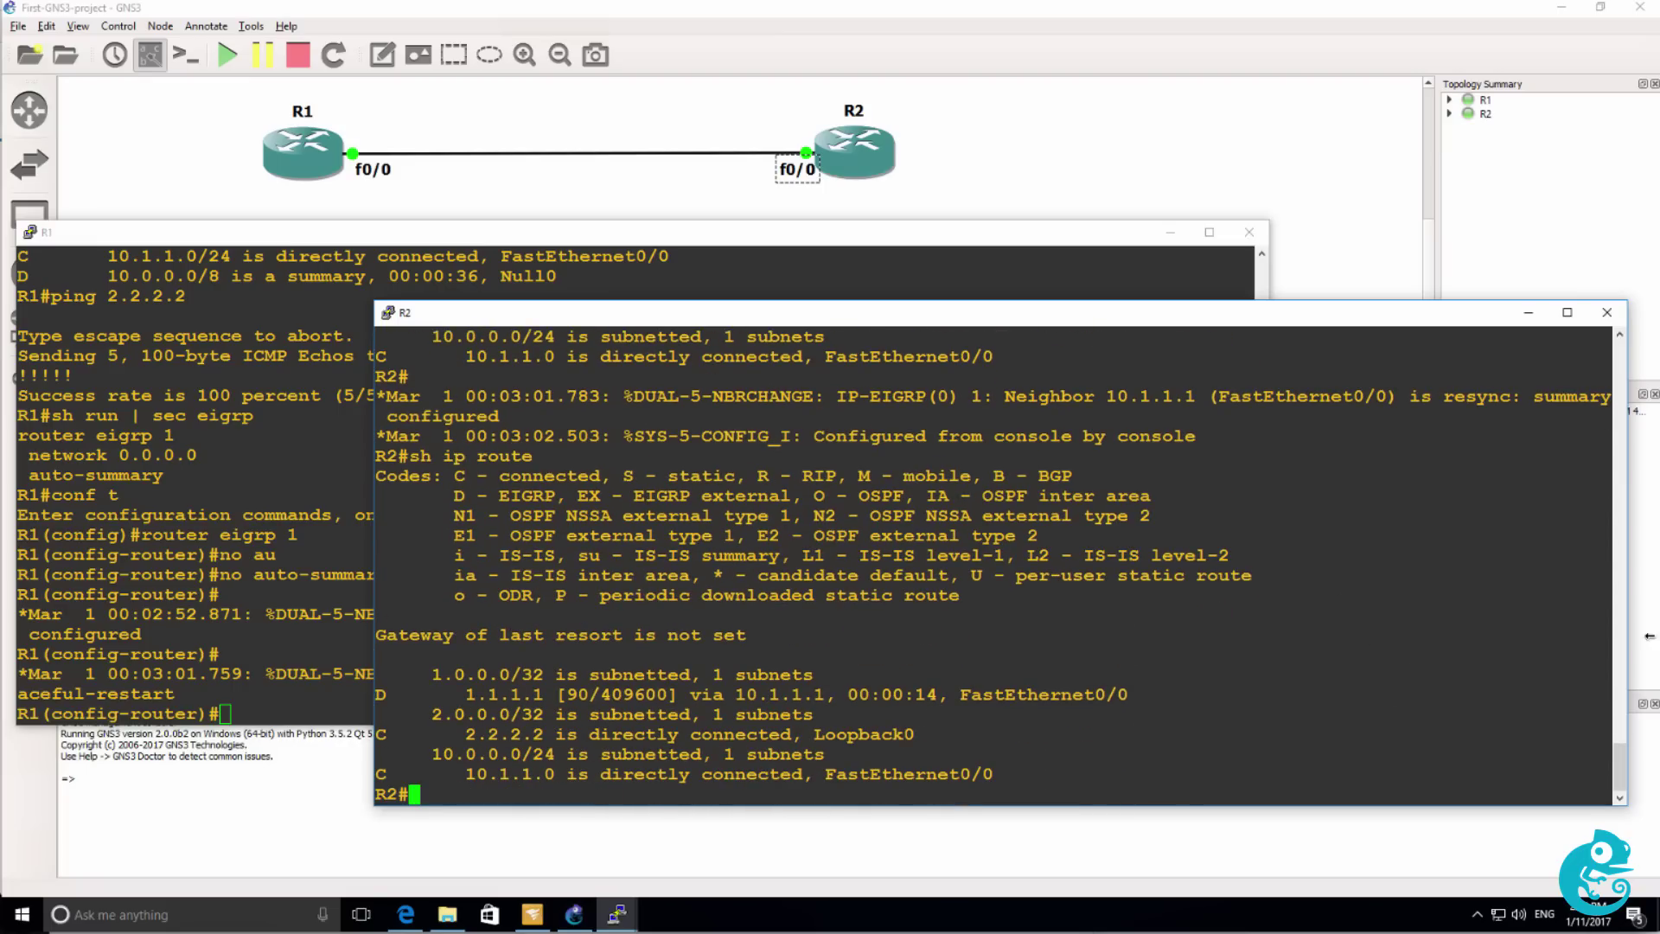
drag(425, 692, 1169, 694)
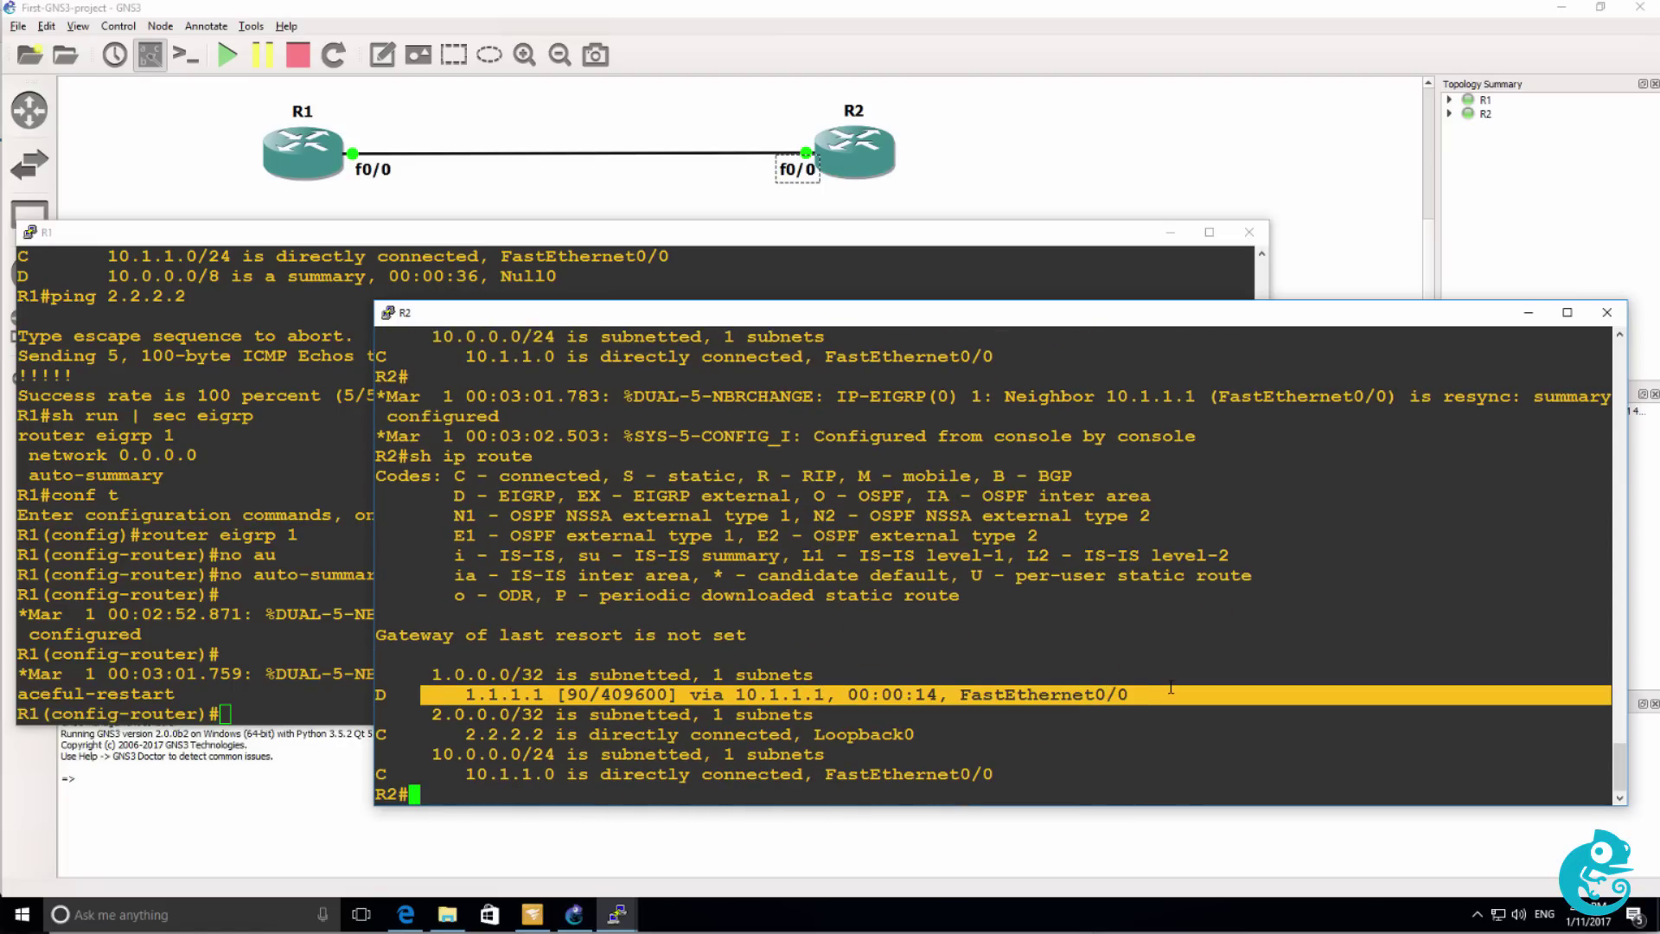
drag(412, 674, 1228, 694)
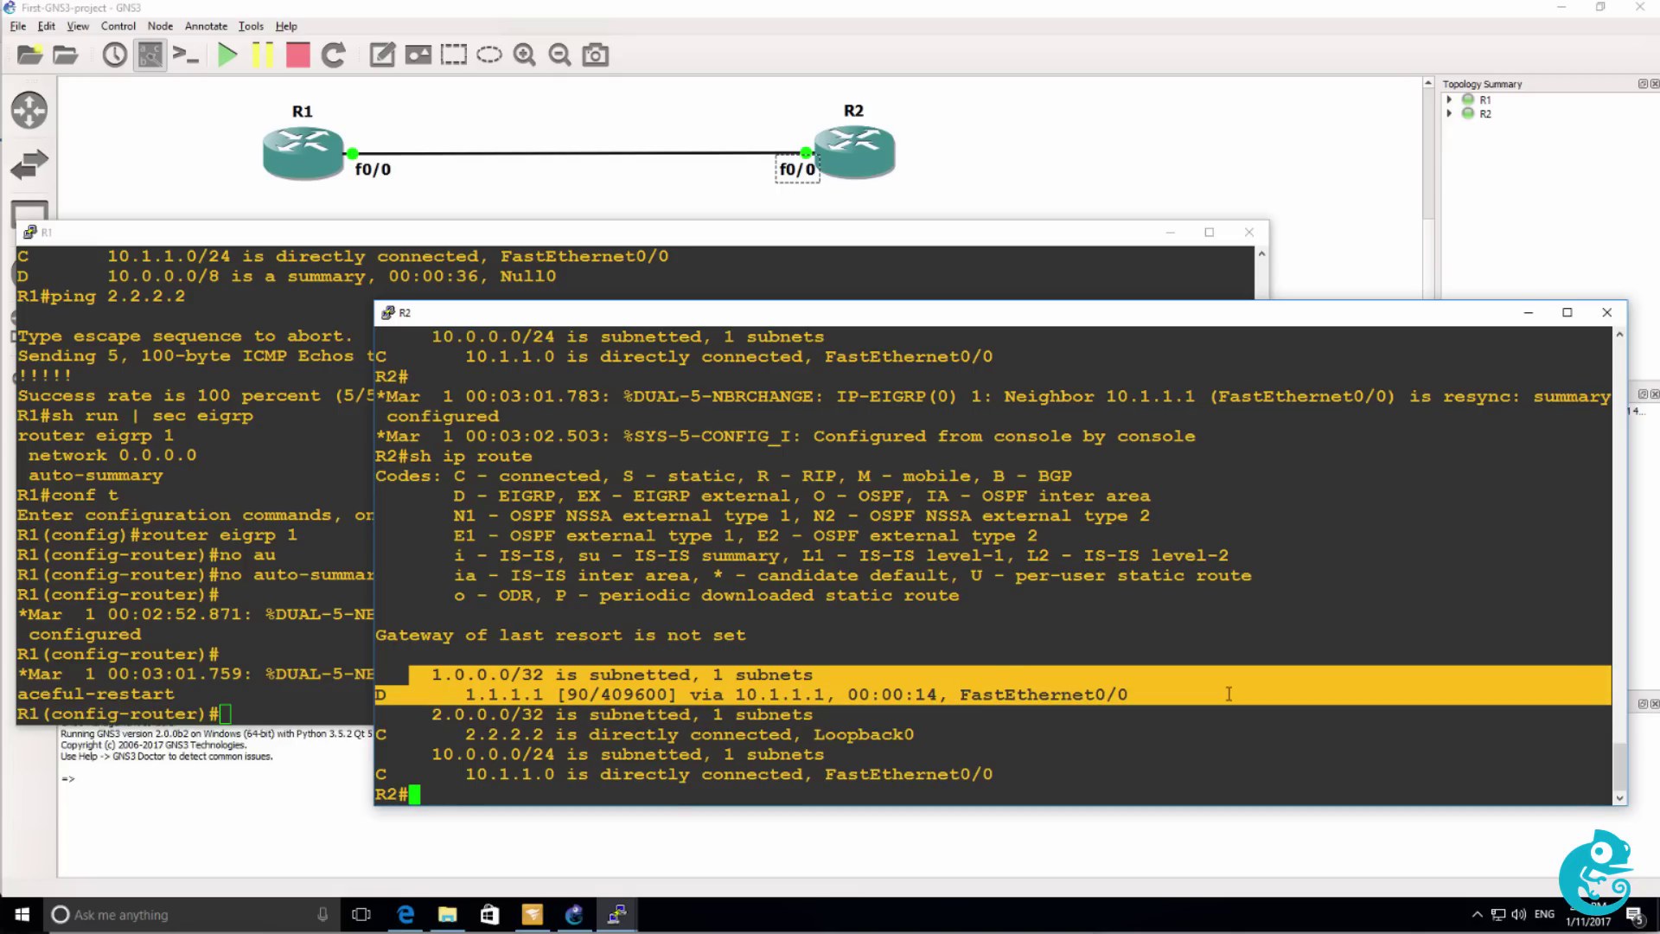
text(ping 1.1.1.1)
key(Return)
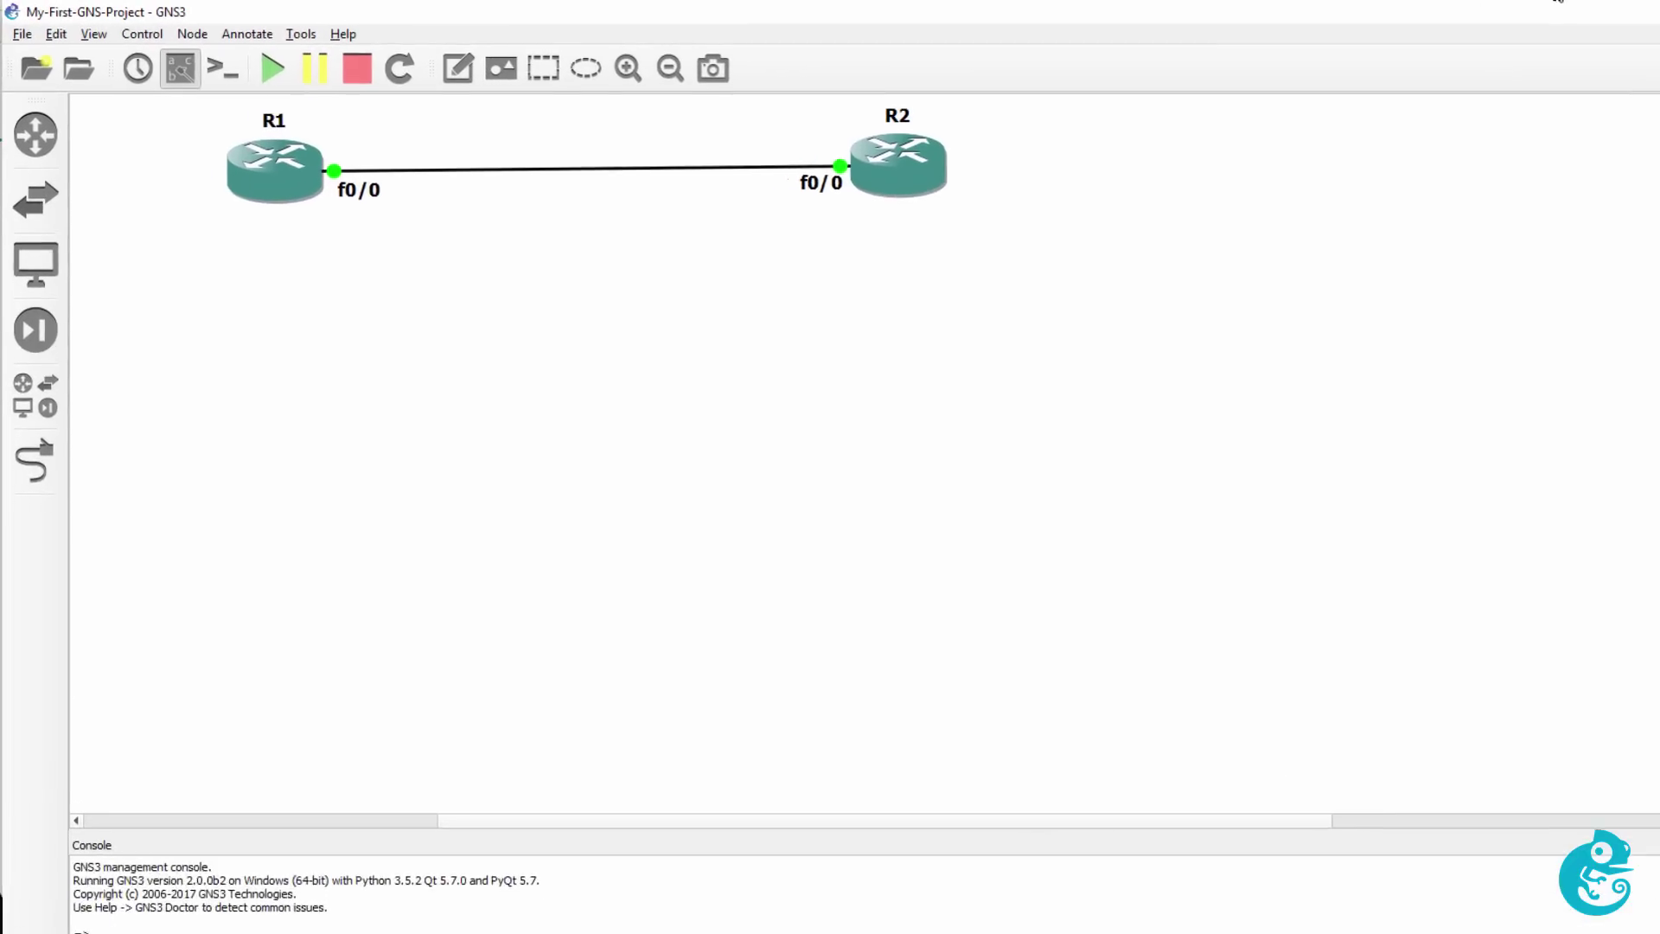
Review the Preferences Server pages (main and remote servers) and GNS3 VM page without changes.
click(56, 34)
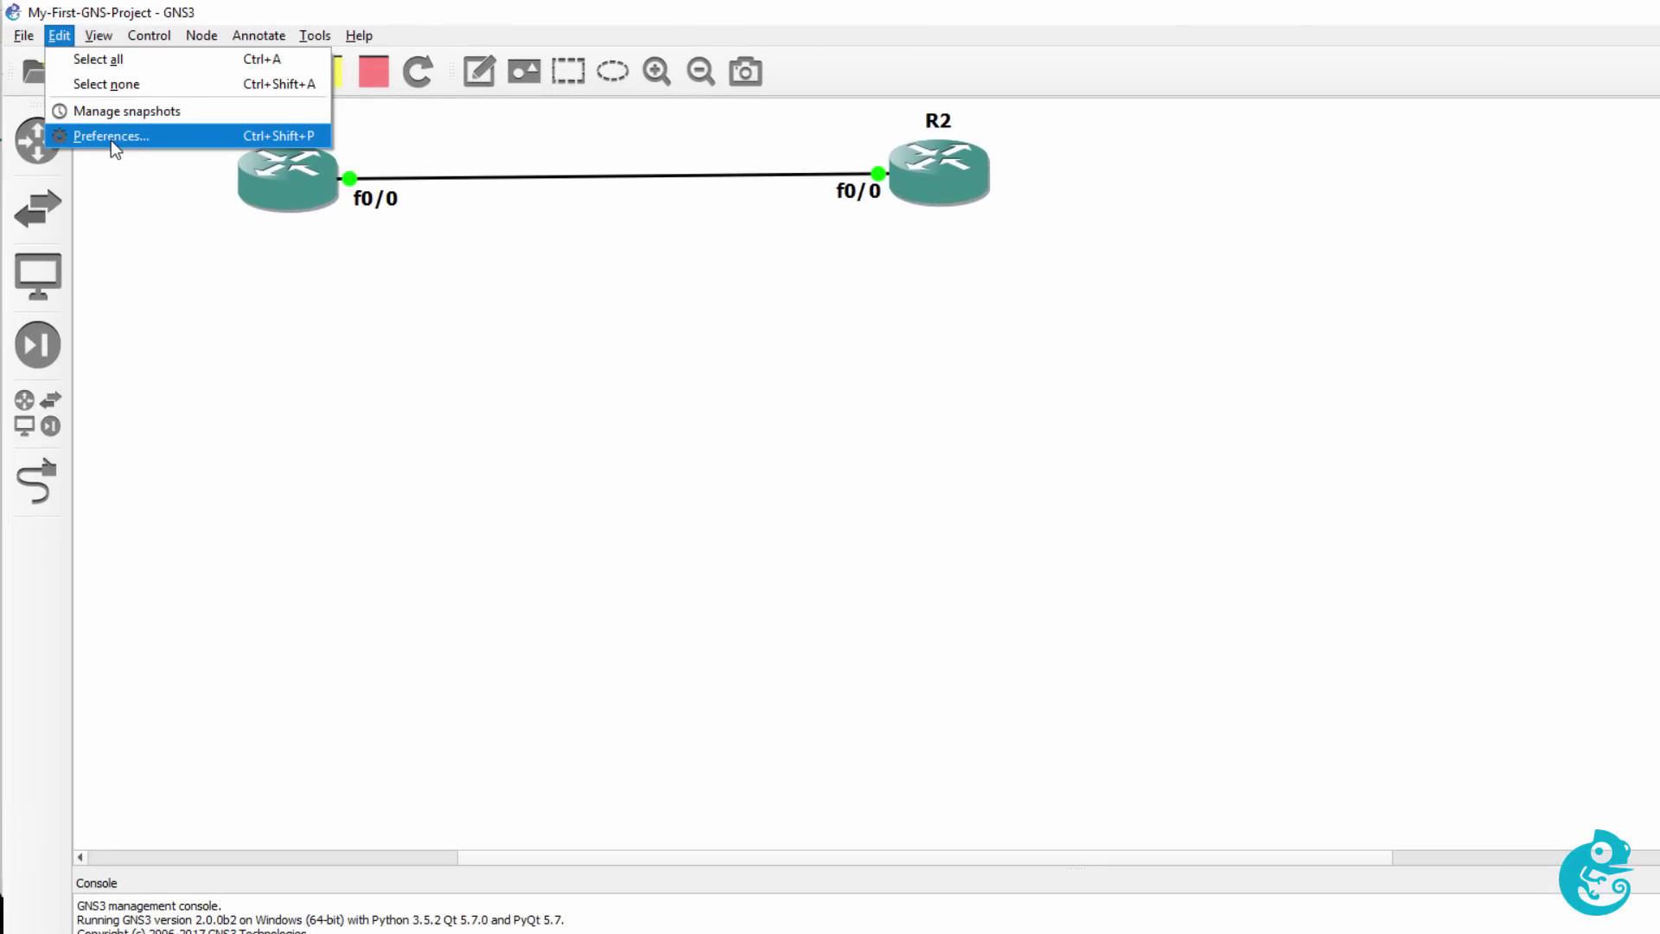
click(111, 140)
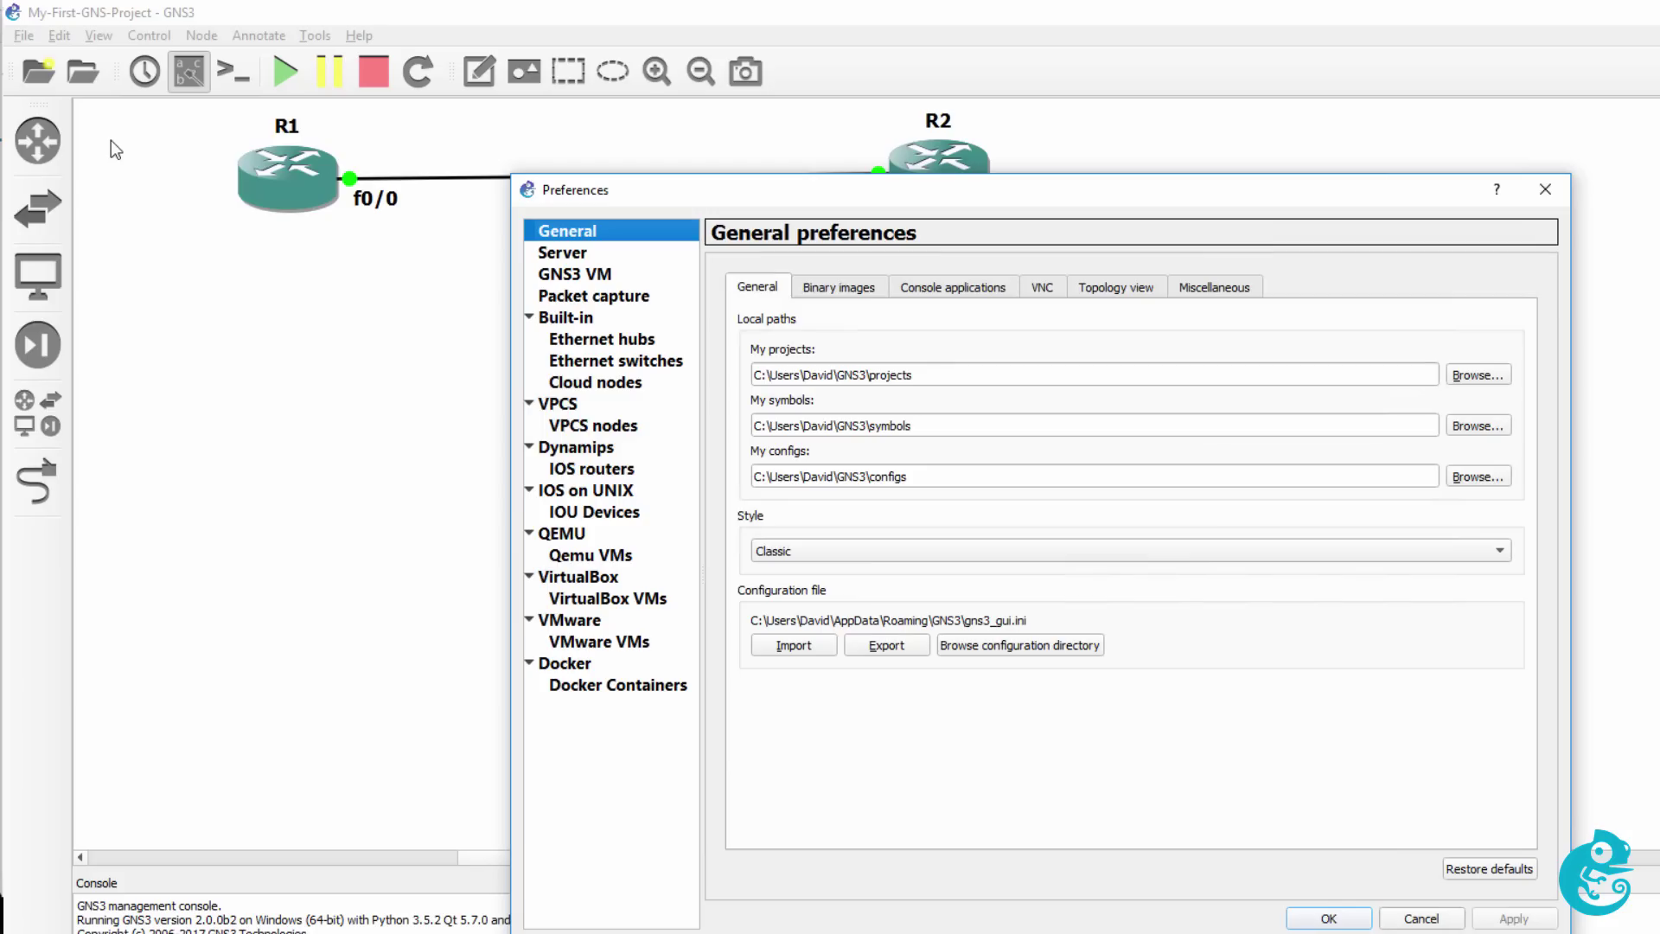
click(576, 259)
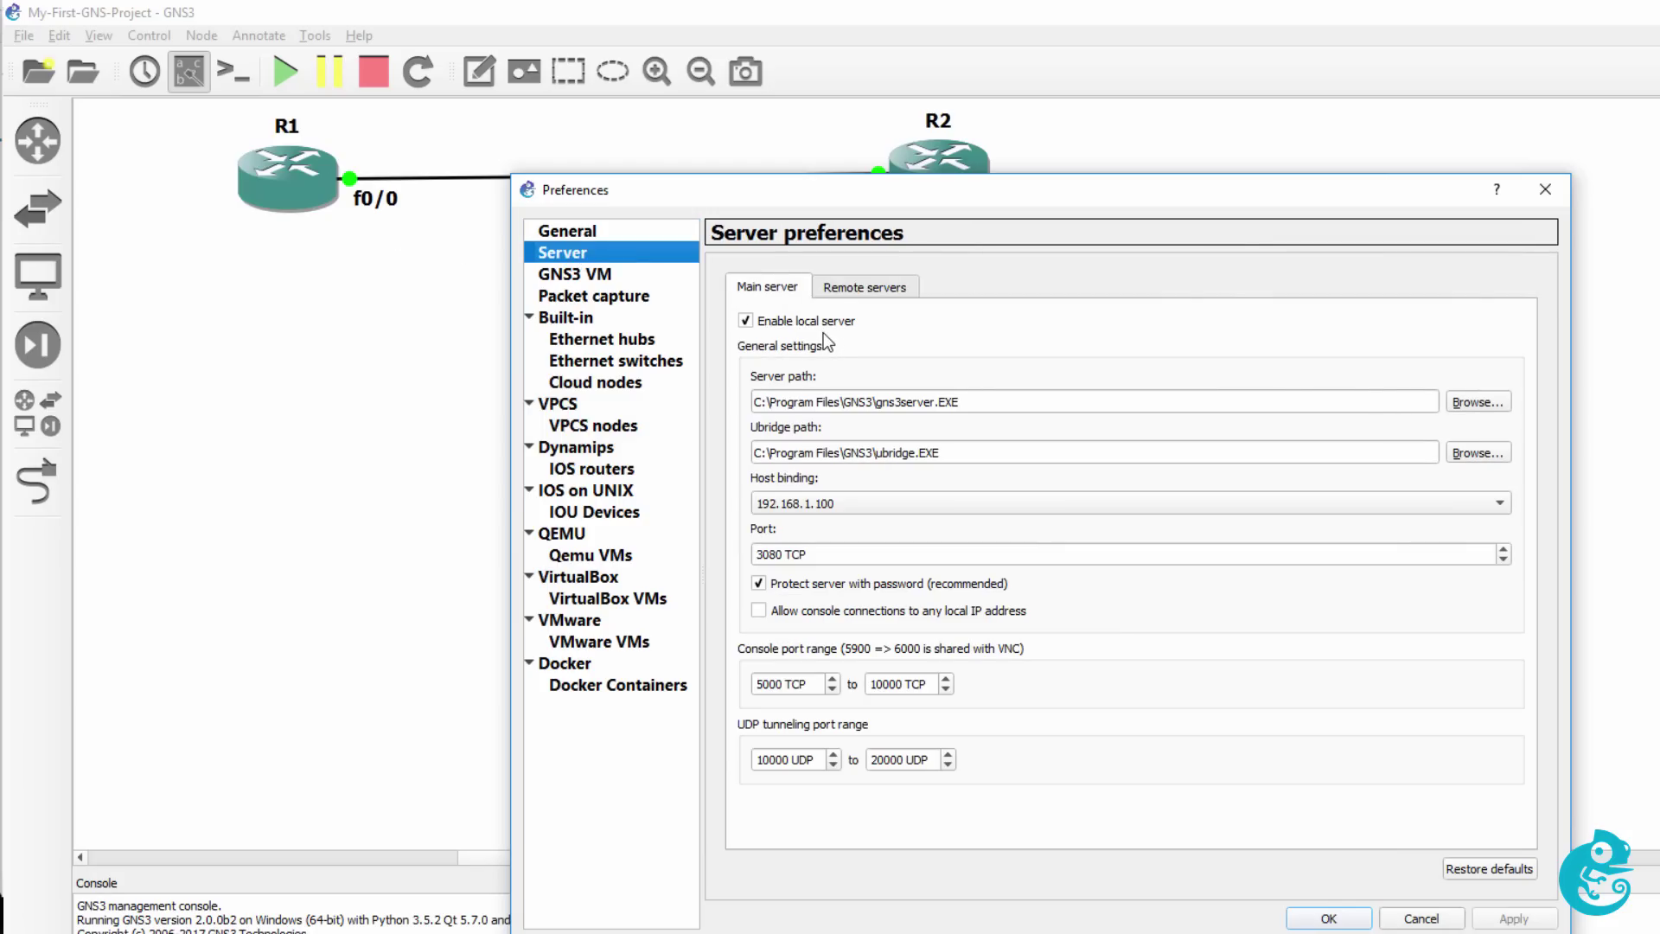
click(887, 292)
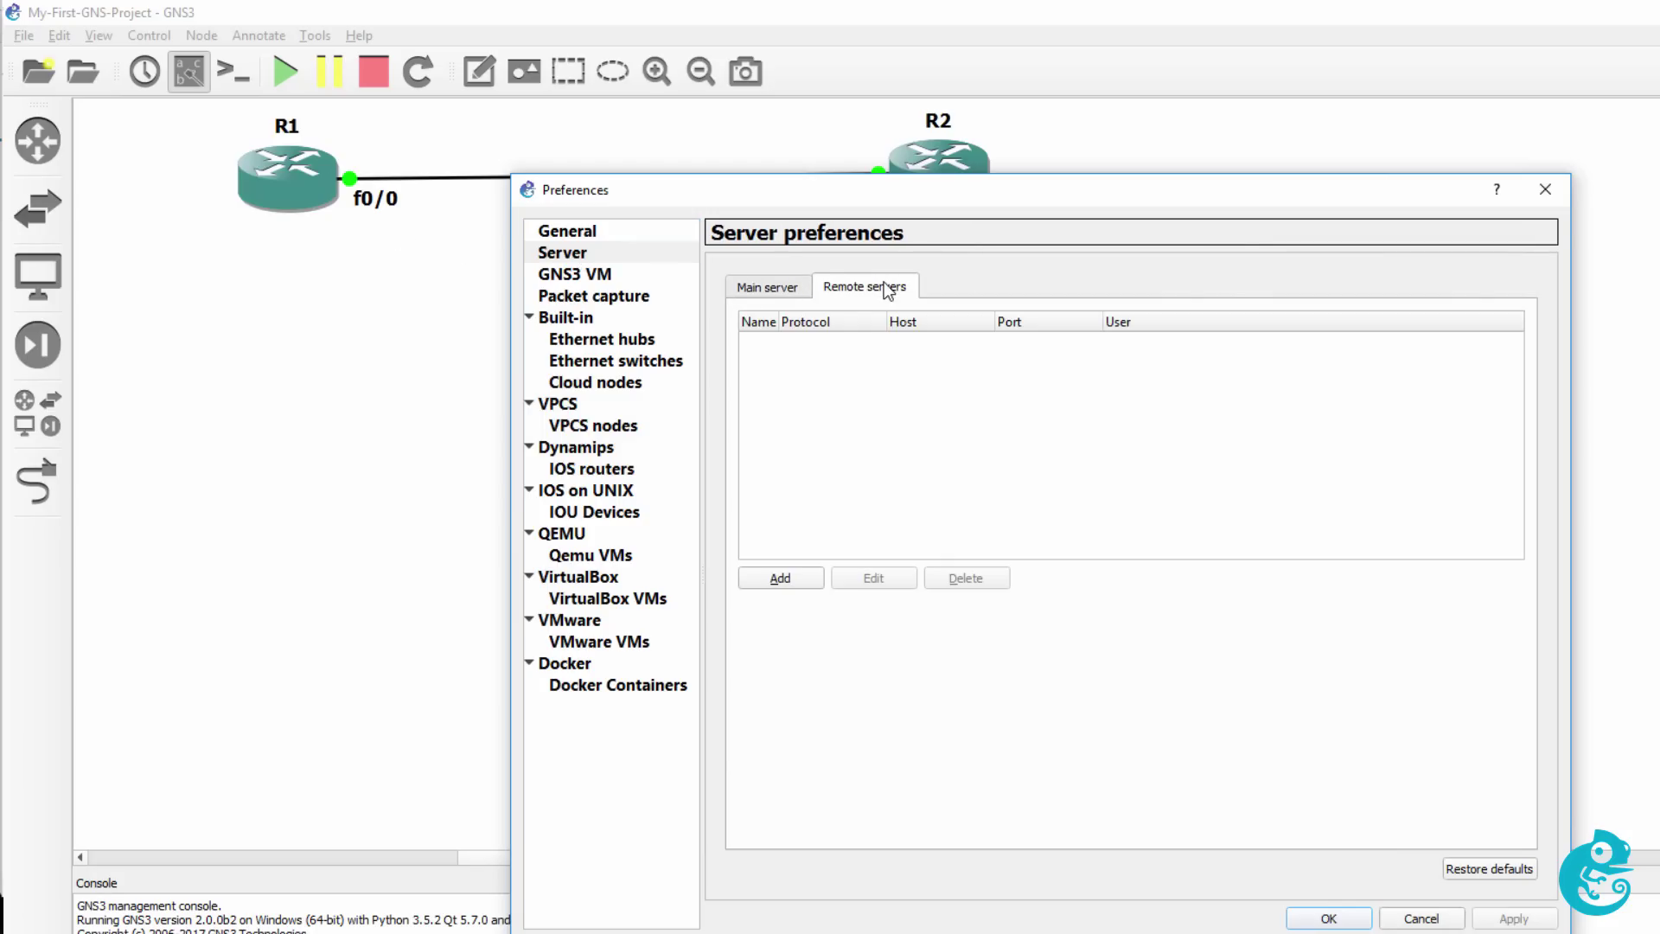
click(768, 287)
click(620, 276)
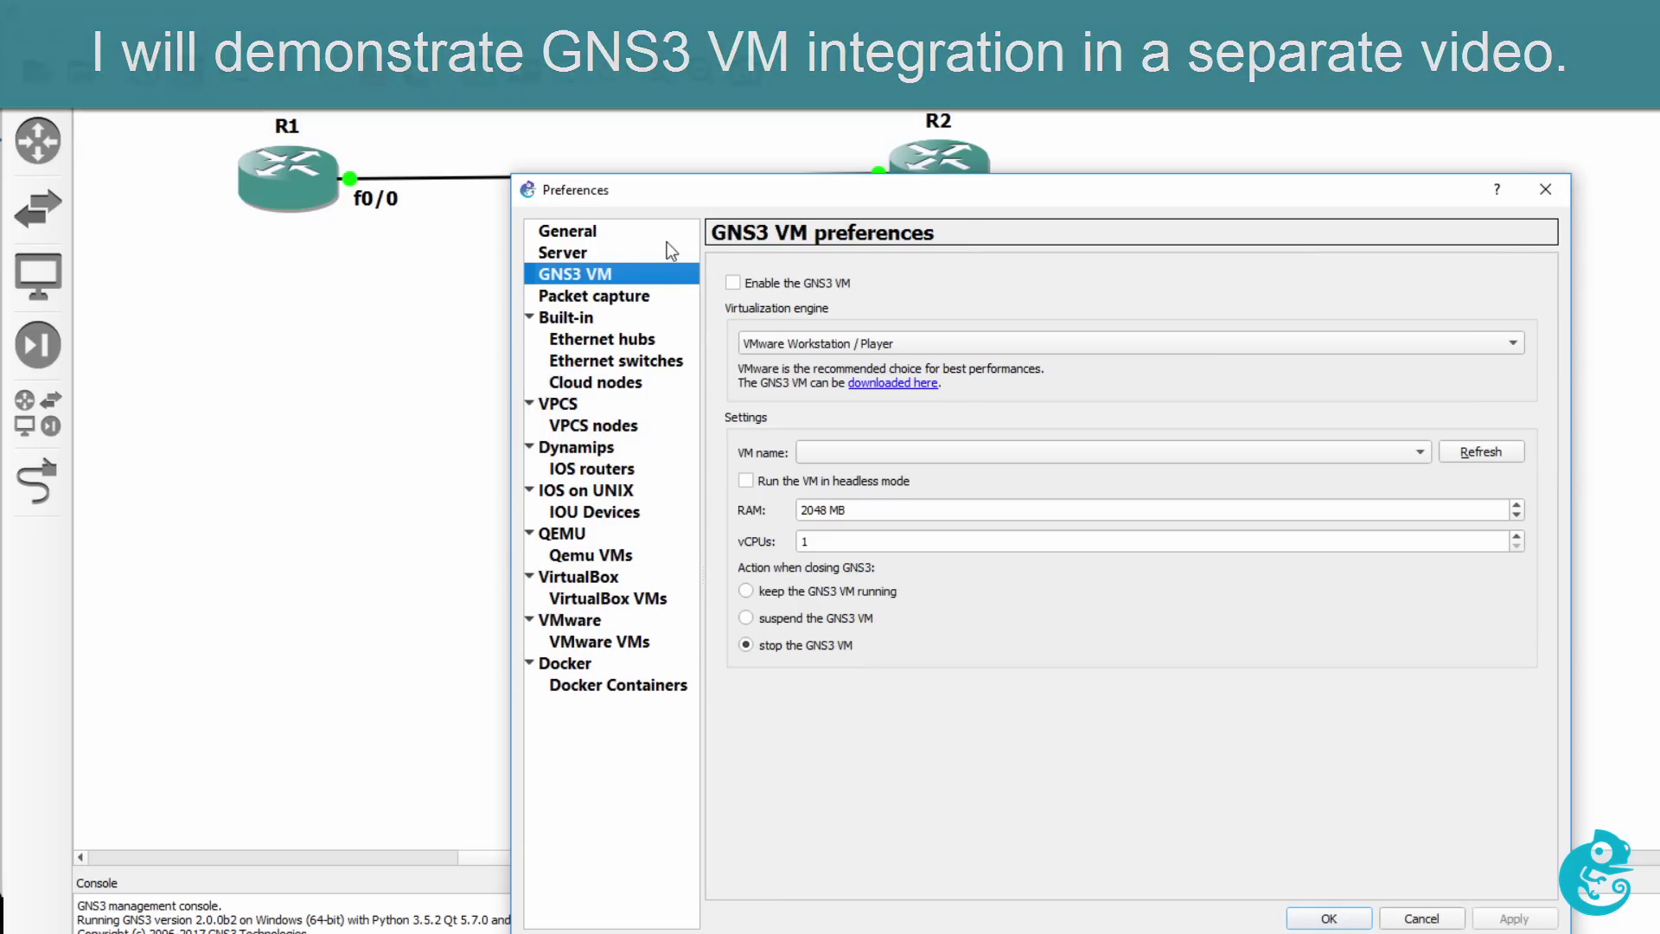
click(594, 254)
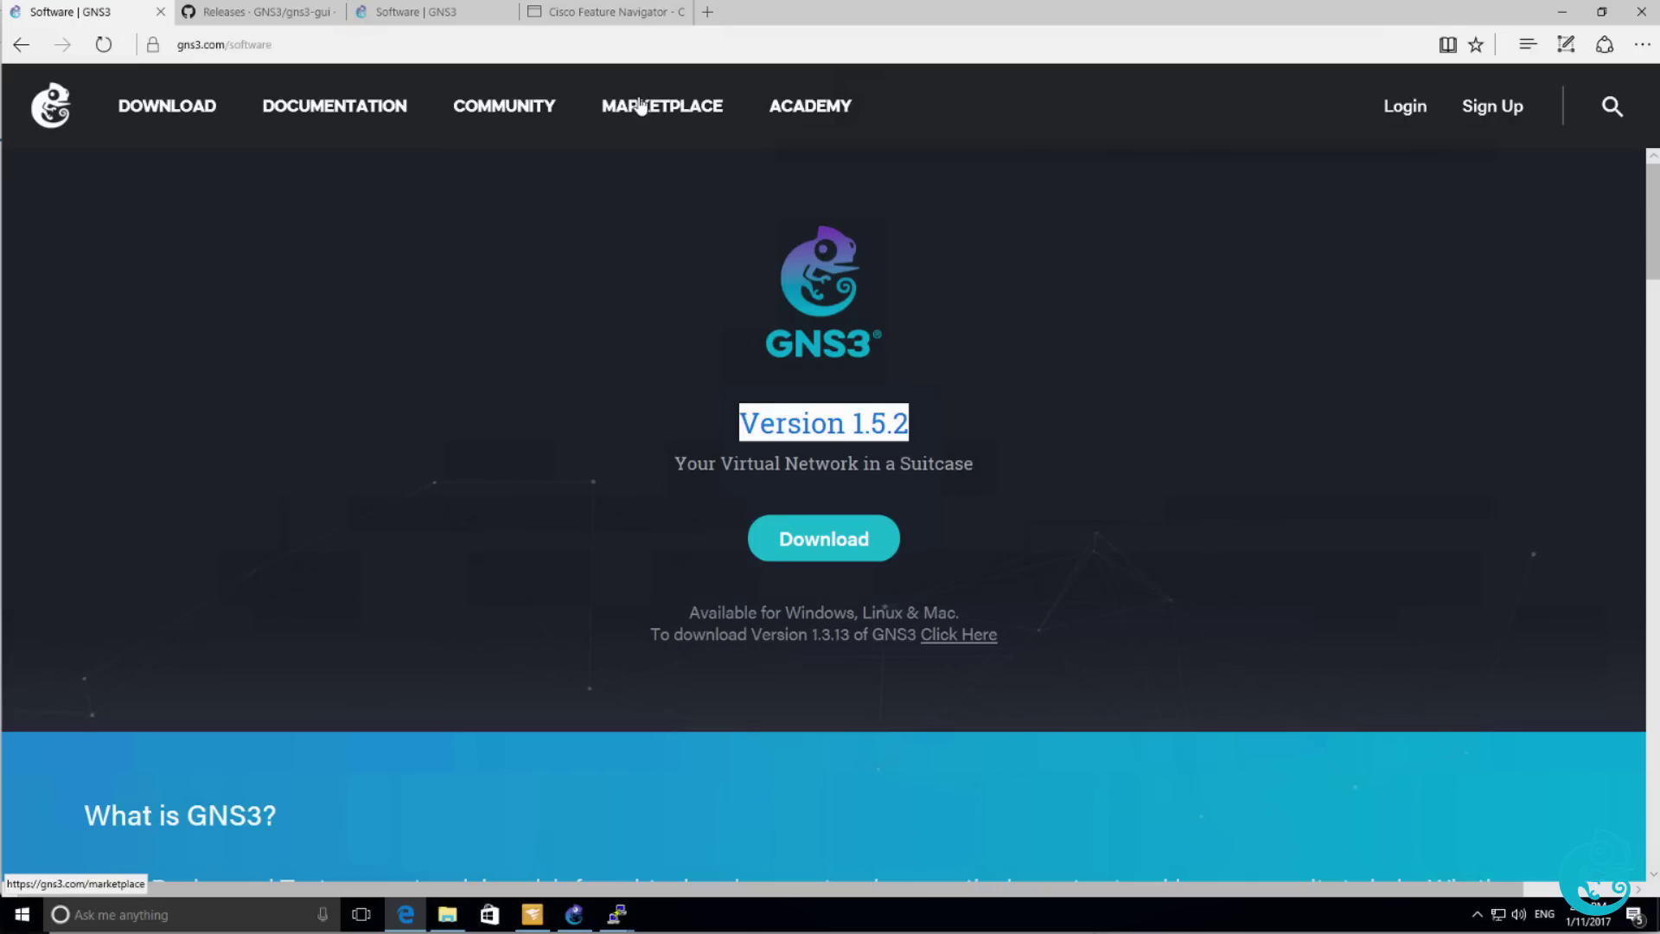
Open Marketplace Appliances, search 'iosv', then search 'asa' to show Cisco ASAv.
click(640, 105)
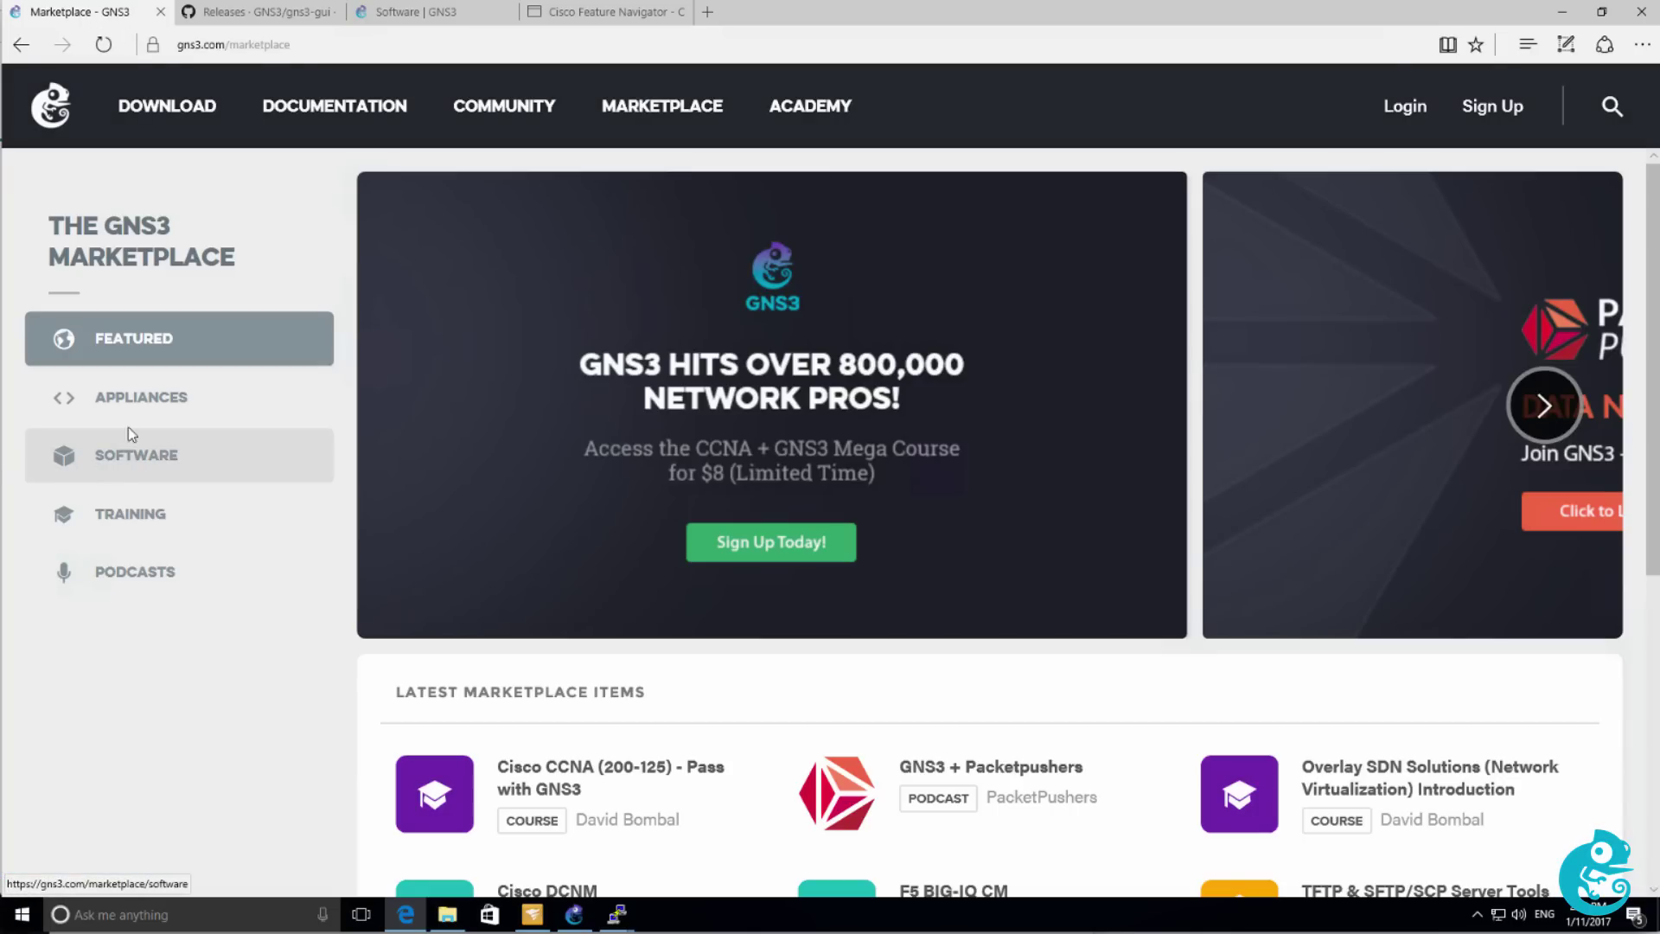
click(137, 397)
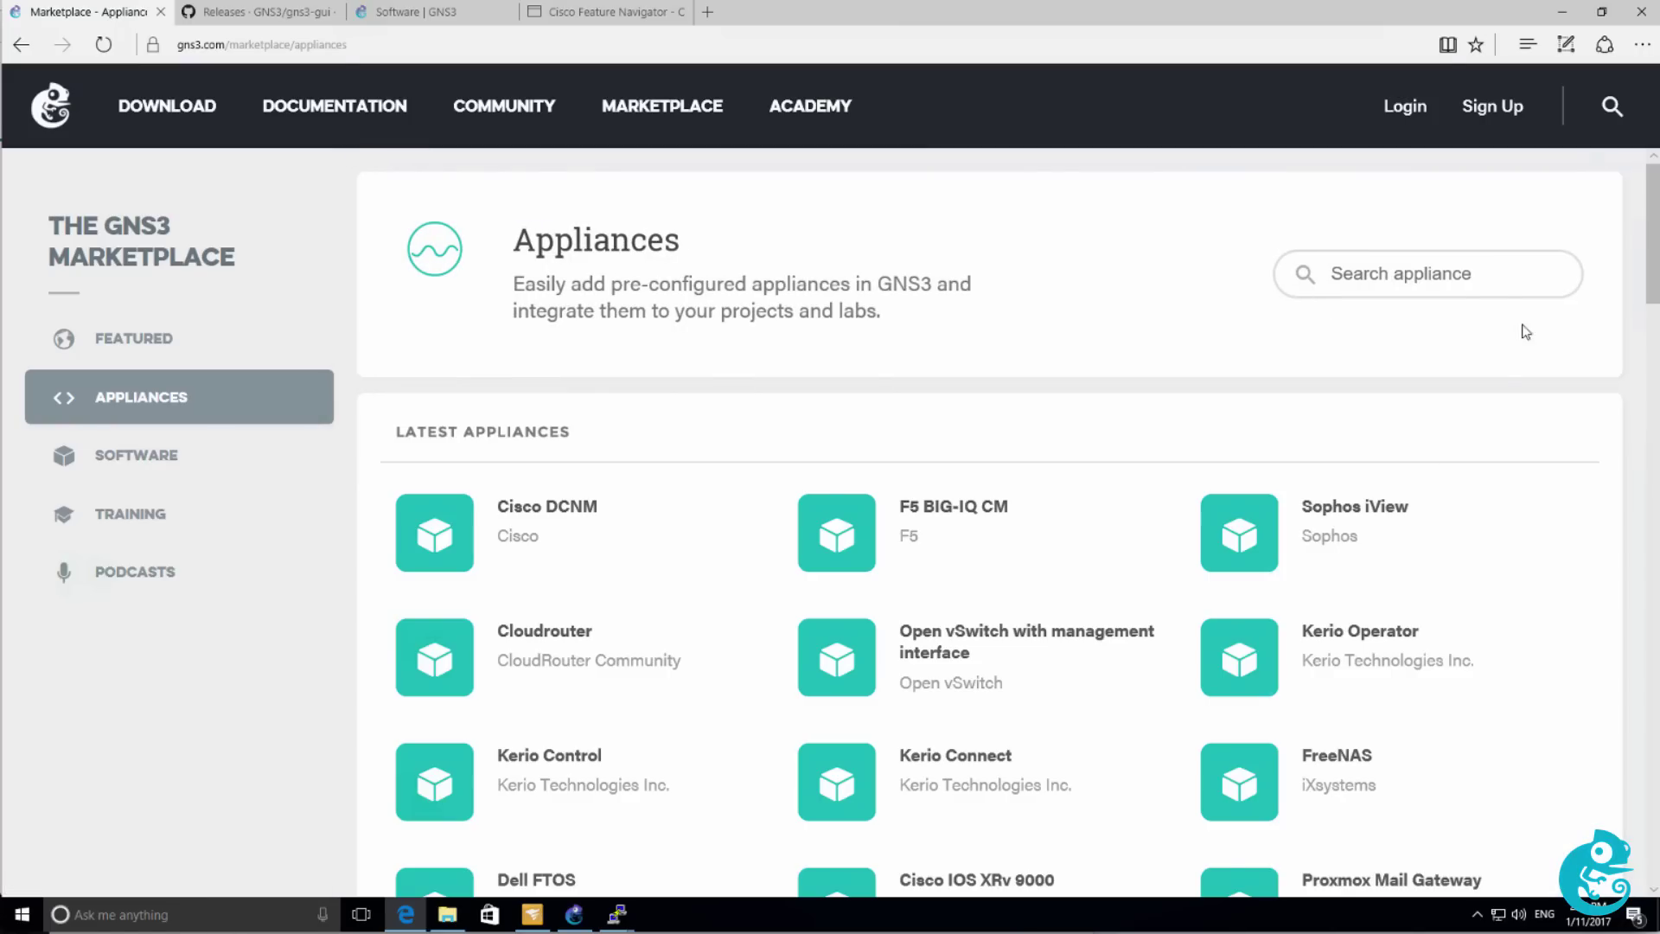
click(1467, 289)
text(iosv)
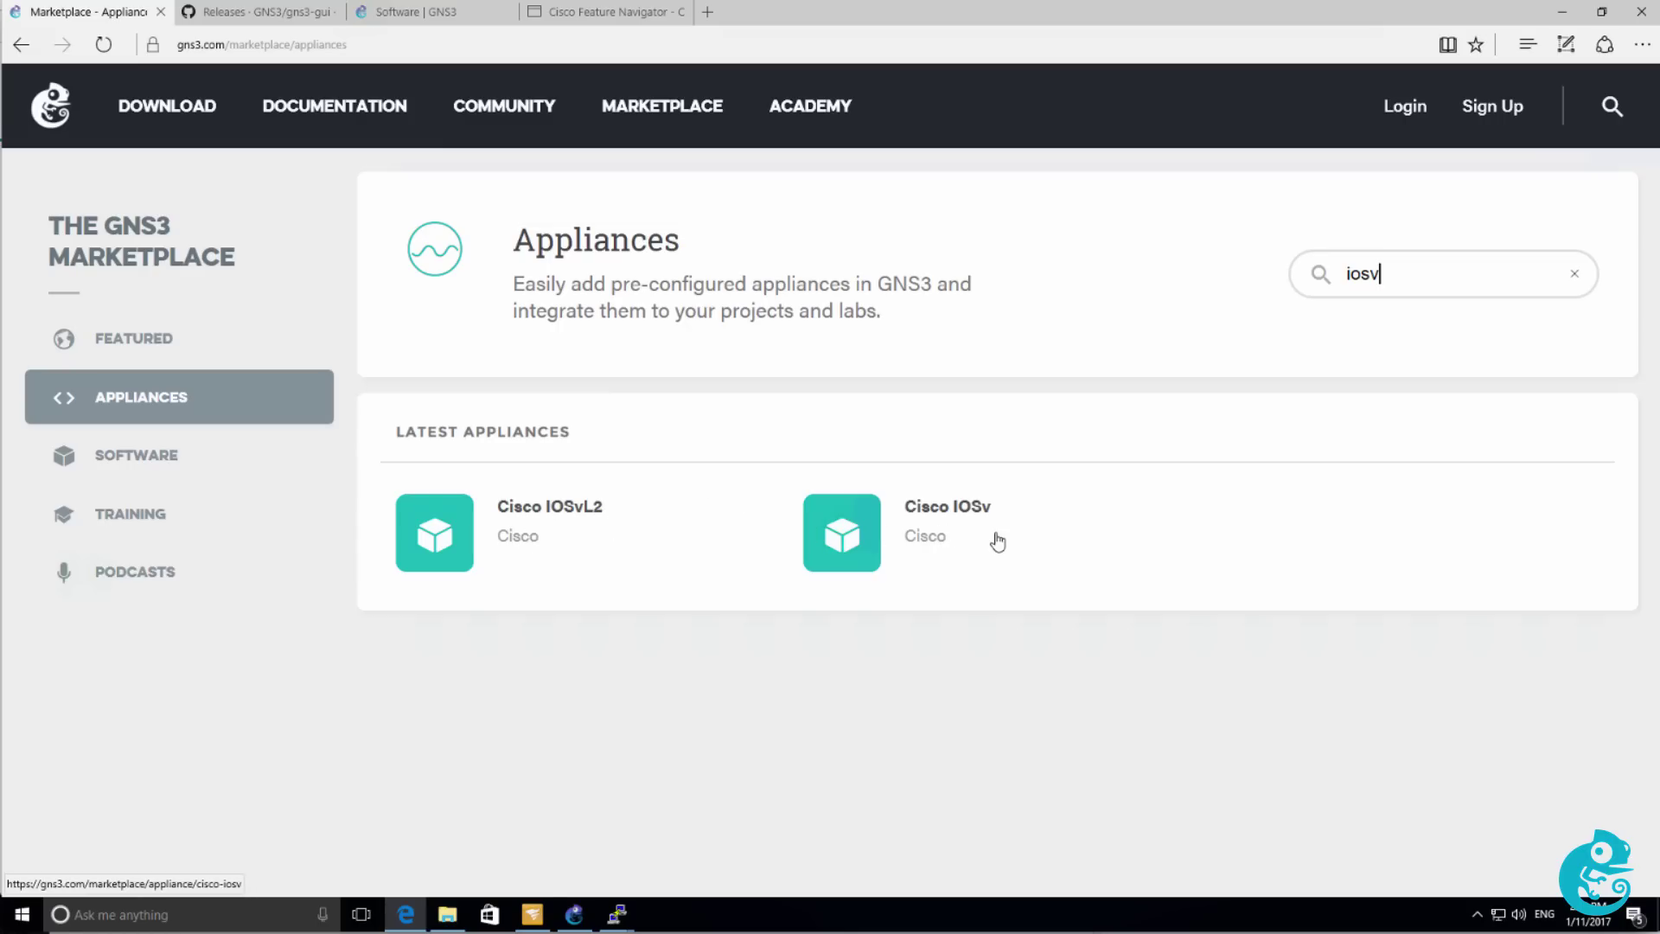
key(BackSpace)
key(BackSpace)
key(BackSpace)
key(BackSpace)
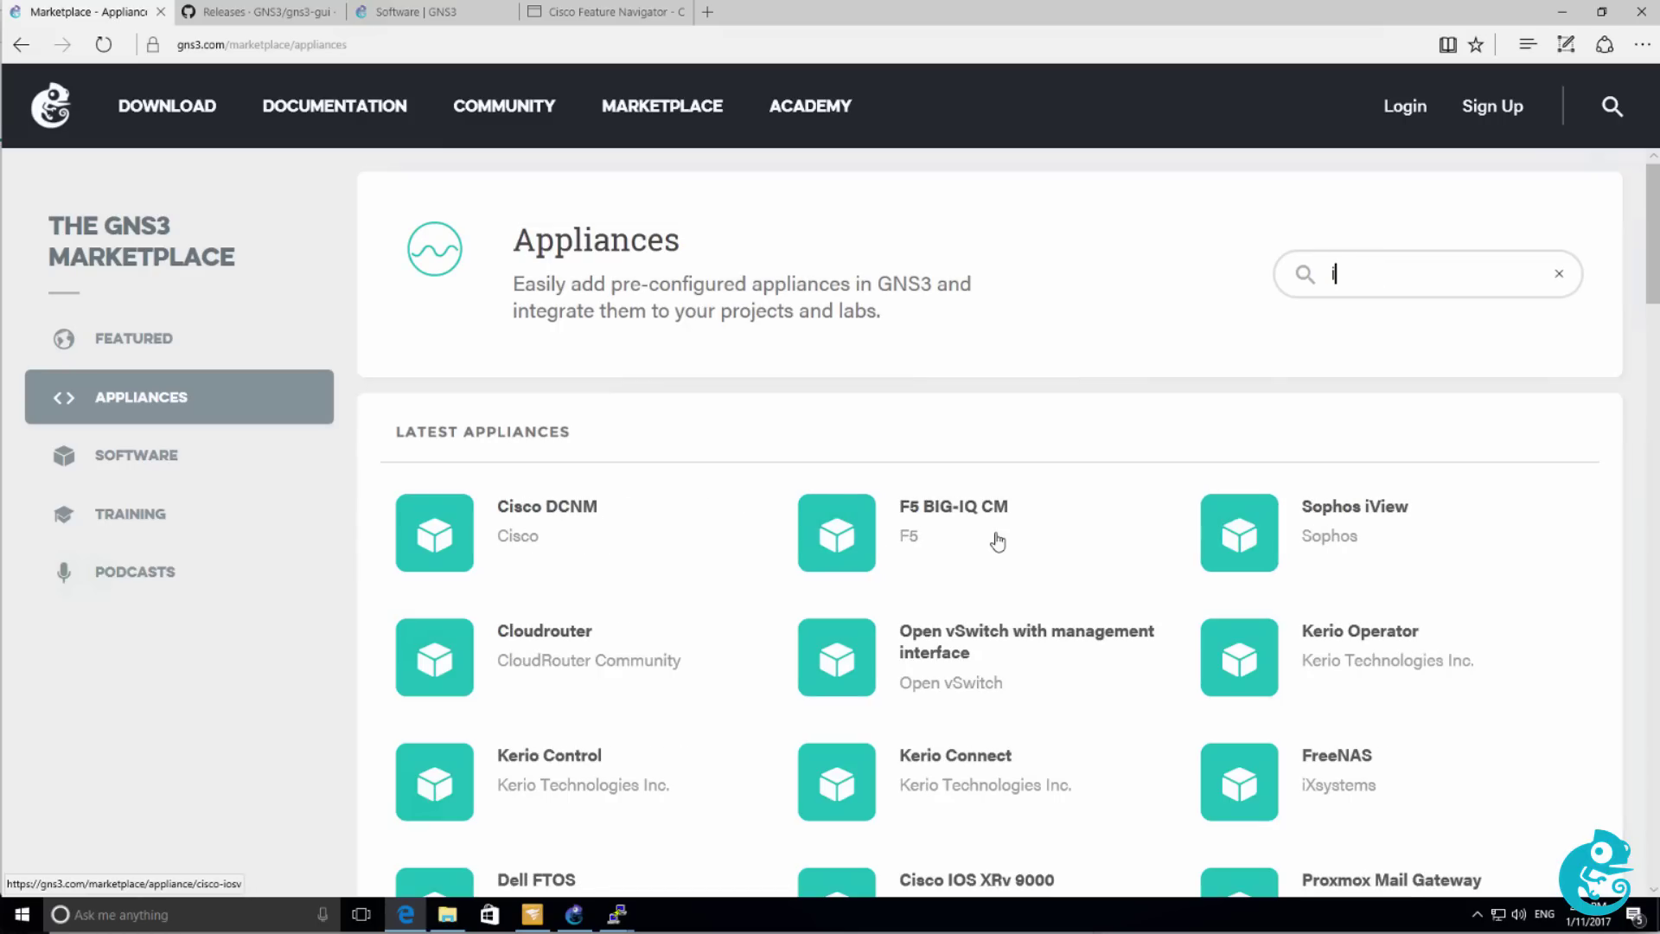
text(asa)
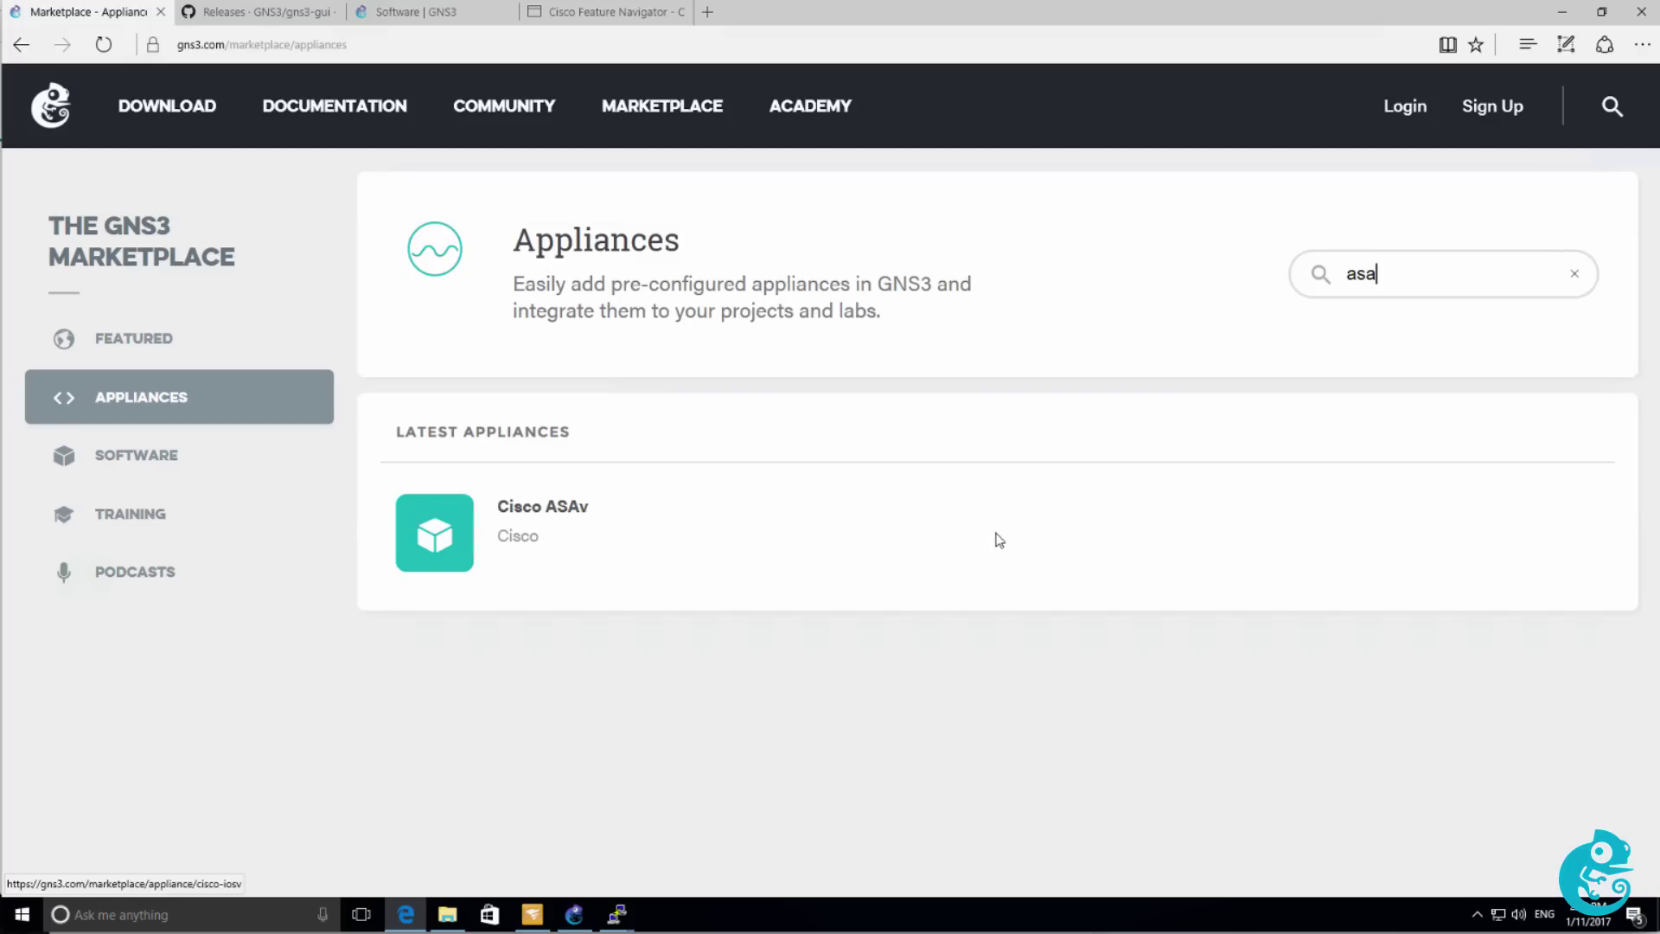